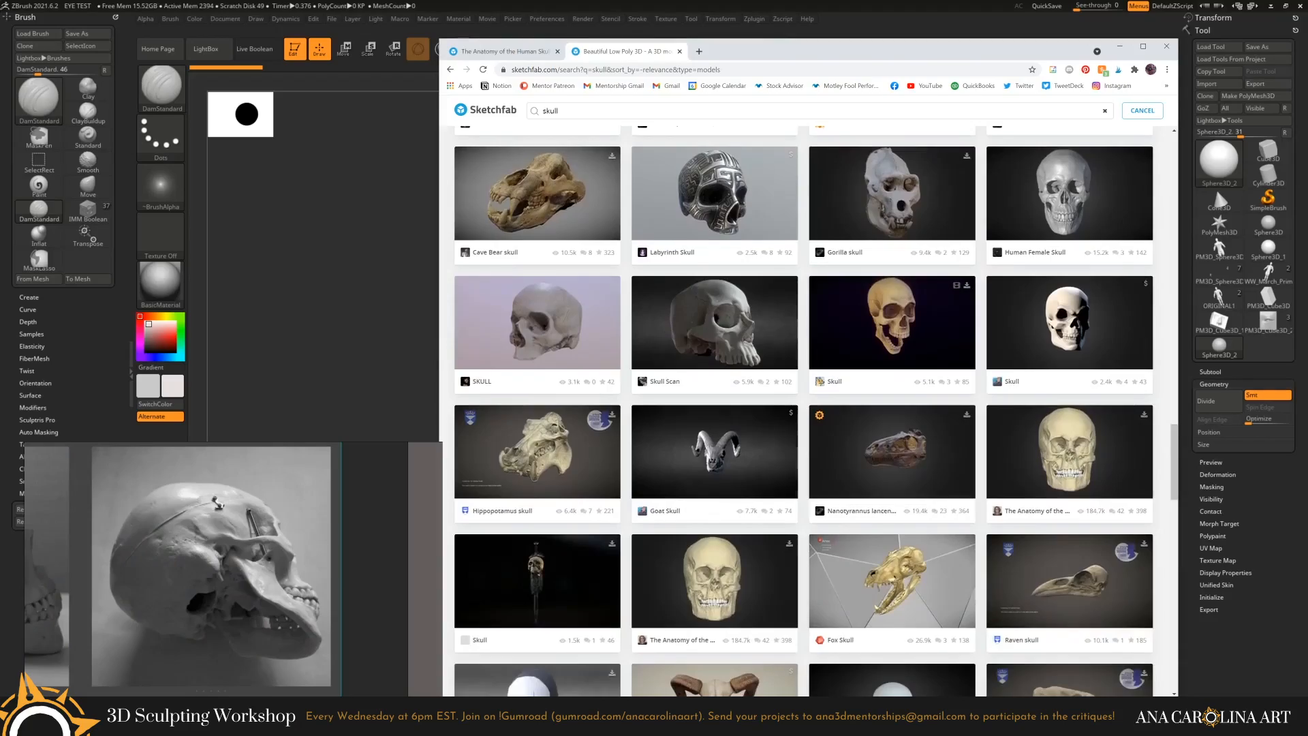
# Browse the Sketchfab skull search results for reference models, ending back in ZBrush.
pyautogui.scroll(-3, 810, 409)
pyautogui.scroll(-5, 885, 204)
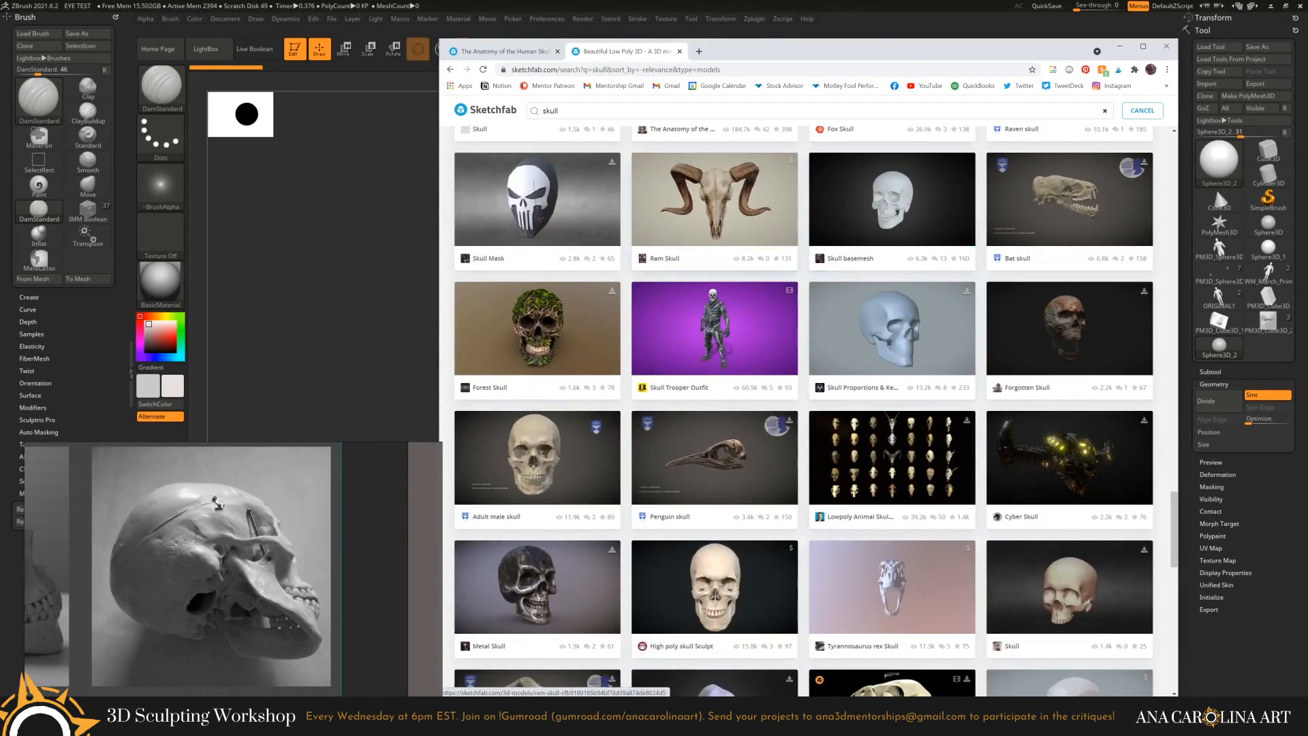
pyautogui.scroll(2, 810, 409)
pyautogui.scroll(-3, 810, 409)
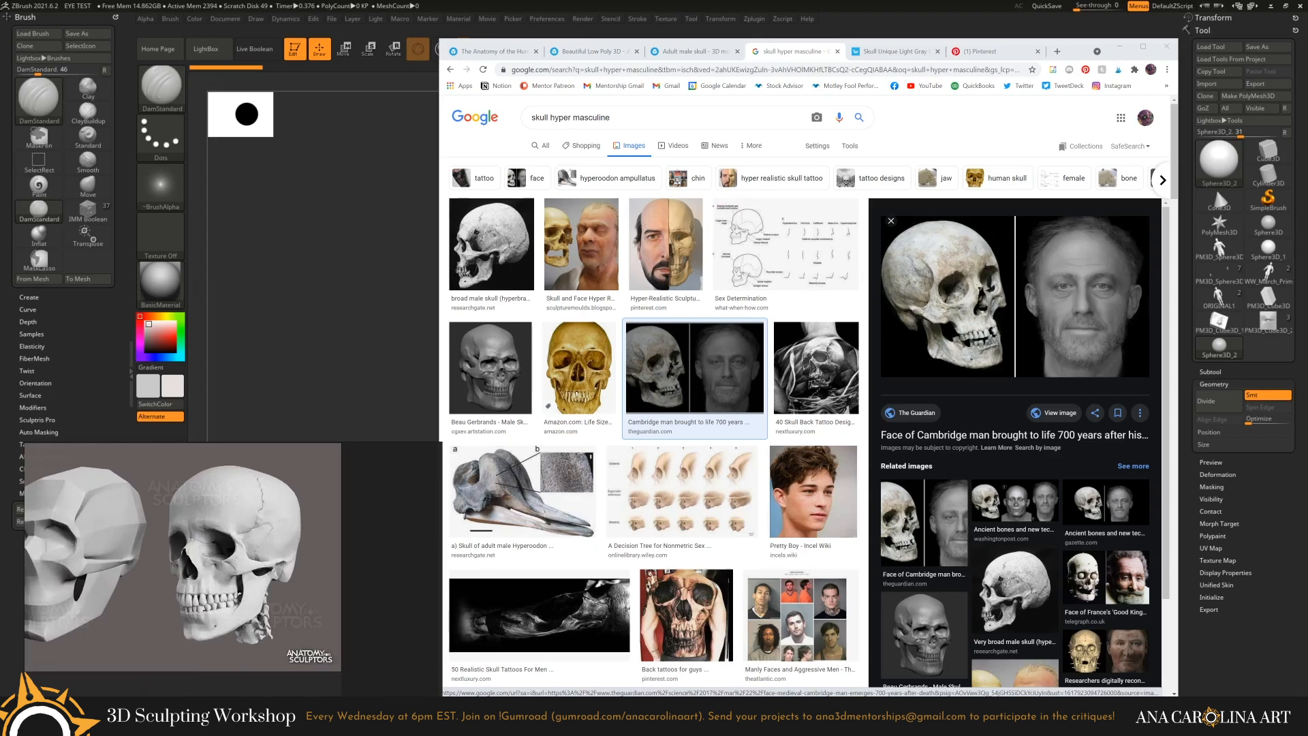
pyautogui.hotkey('alt', 'Tab')
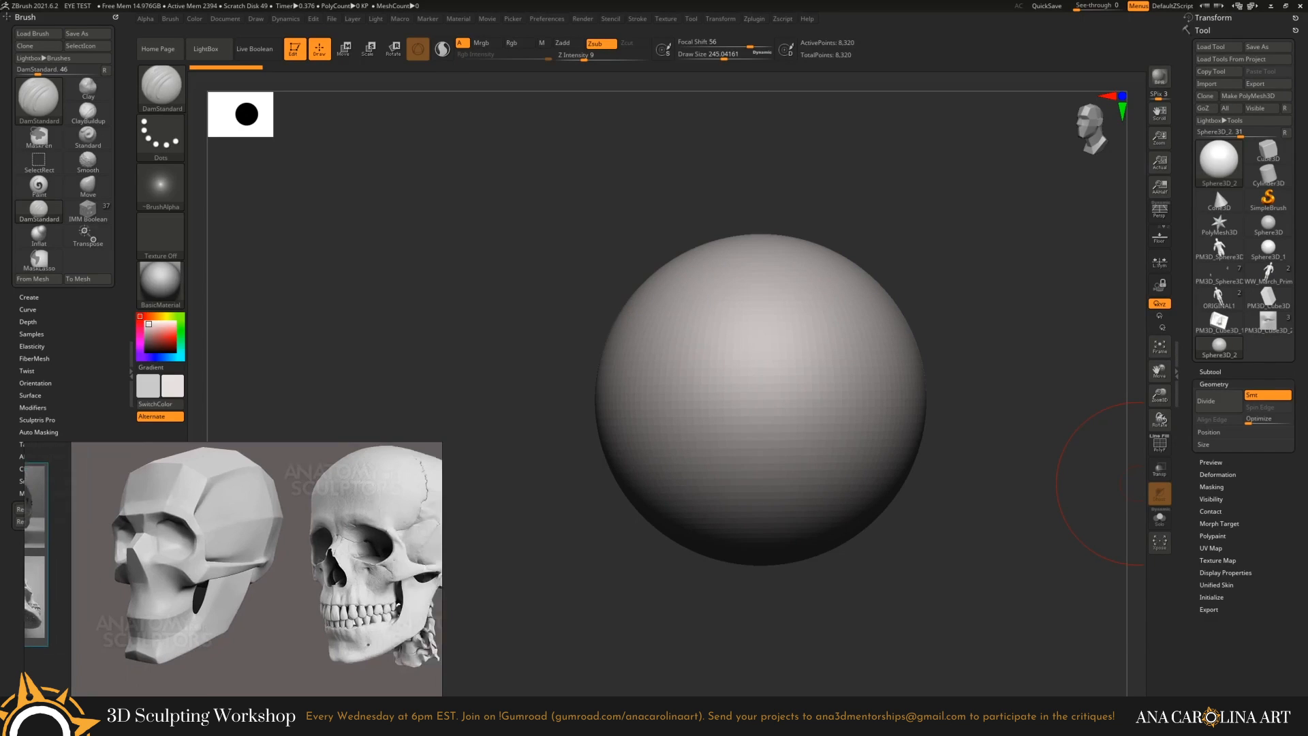
# Switch to Photoshop, create a new document, paste the front-view skull capture and place it in the canvas's upper-left corner.
pyautogui.hotkey('alt', 'Tab')
pyautogui.hotkey('ctrl', 'n')
pyautogui.press('Return')
pyautogui.hotkey('ctrl', 'v')
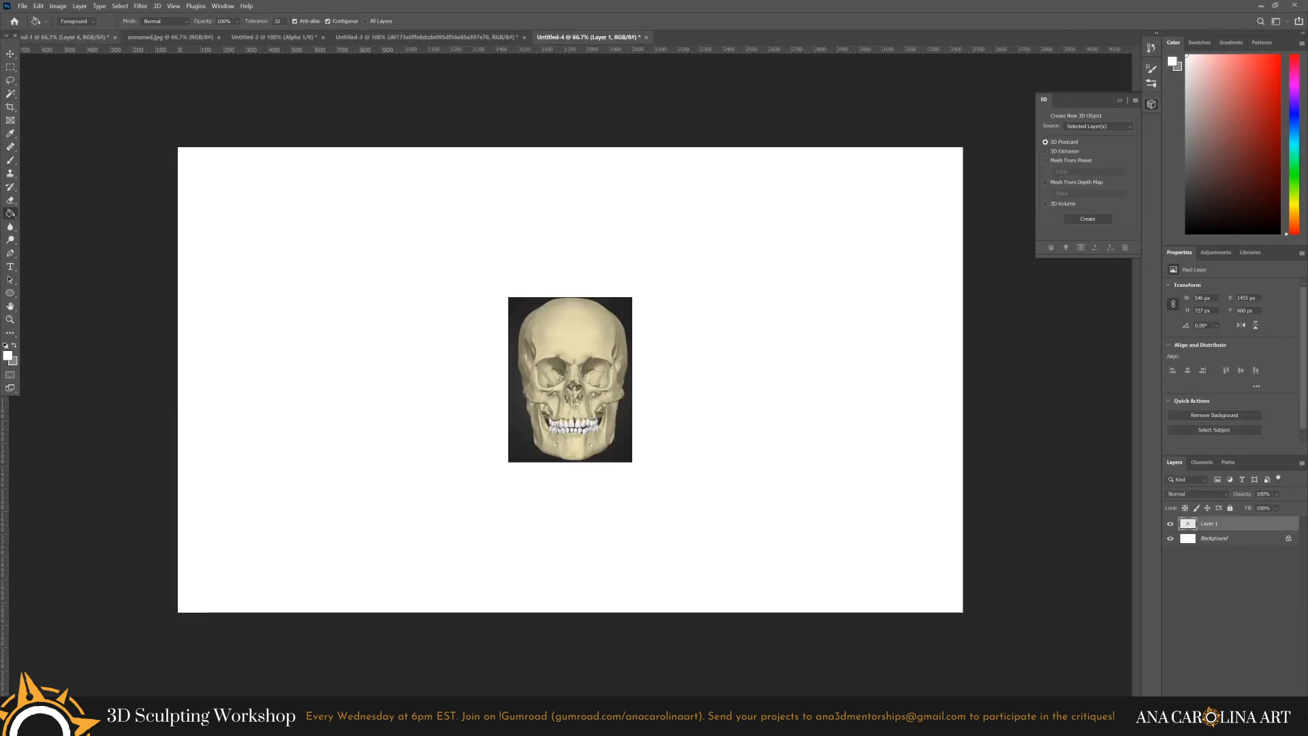
pyautogui.press('v')
pyautogui.moveTo(569, 333)
pyautogui.mouseDown()
pyautogui.moveTo(238, 197)
pyautogui.moveTo(238, 176)
pyautogui.mouseUp()
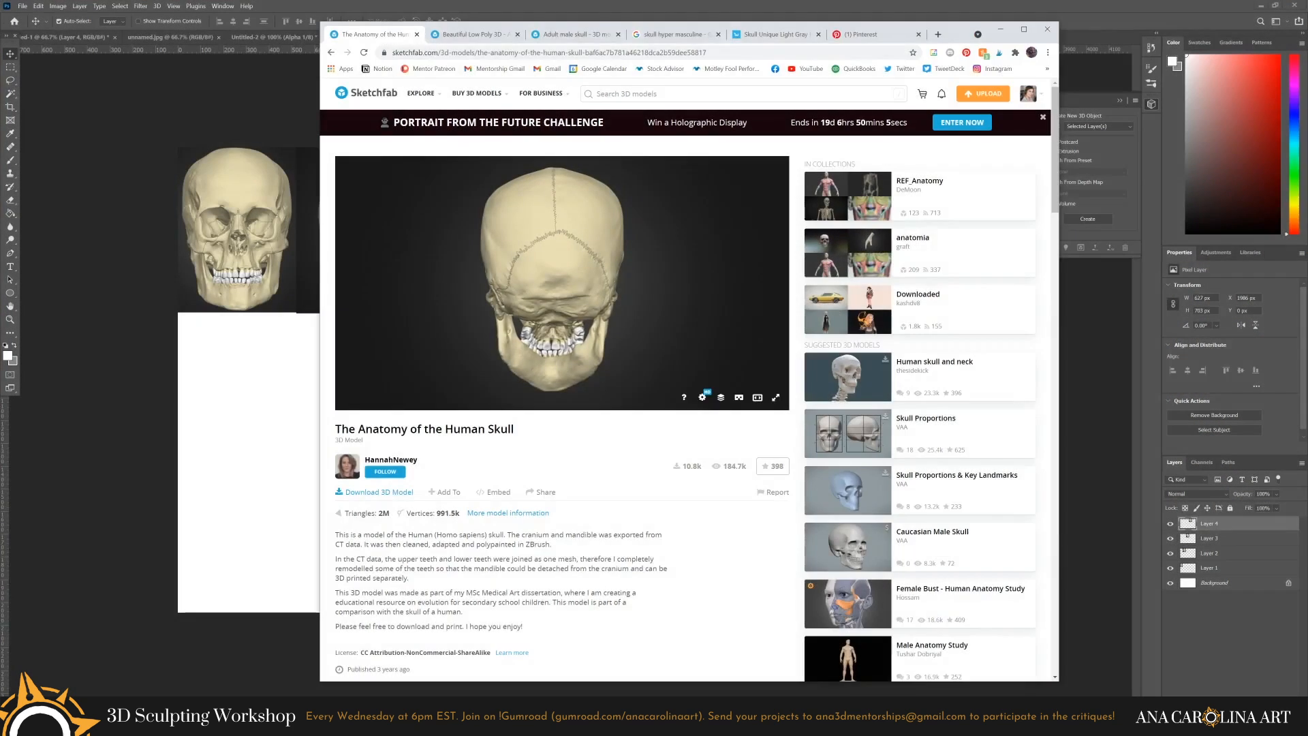
# Paste the back-view skull capture into the reference document, place it at the end of the upper row, and switch back to the browser.
pyautogui.hotkey('alt', 'Tab')
pyautogui.hotkey('ctrl', 'v')
pyautogui.moveTo(683, 313)
pyautogui.mouseDown()
pyautogui.moveTo(821, 306)
pyautogui.moveTo(850, 192)
pyautogui.mouseUp()
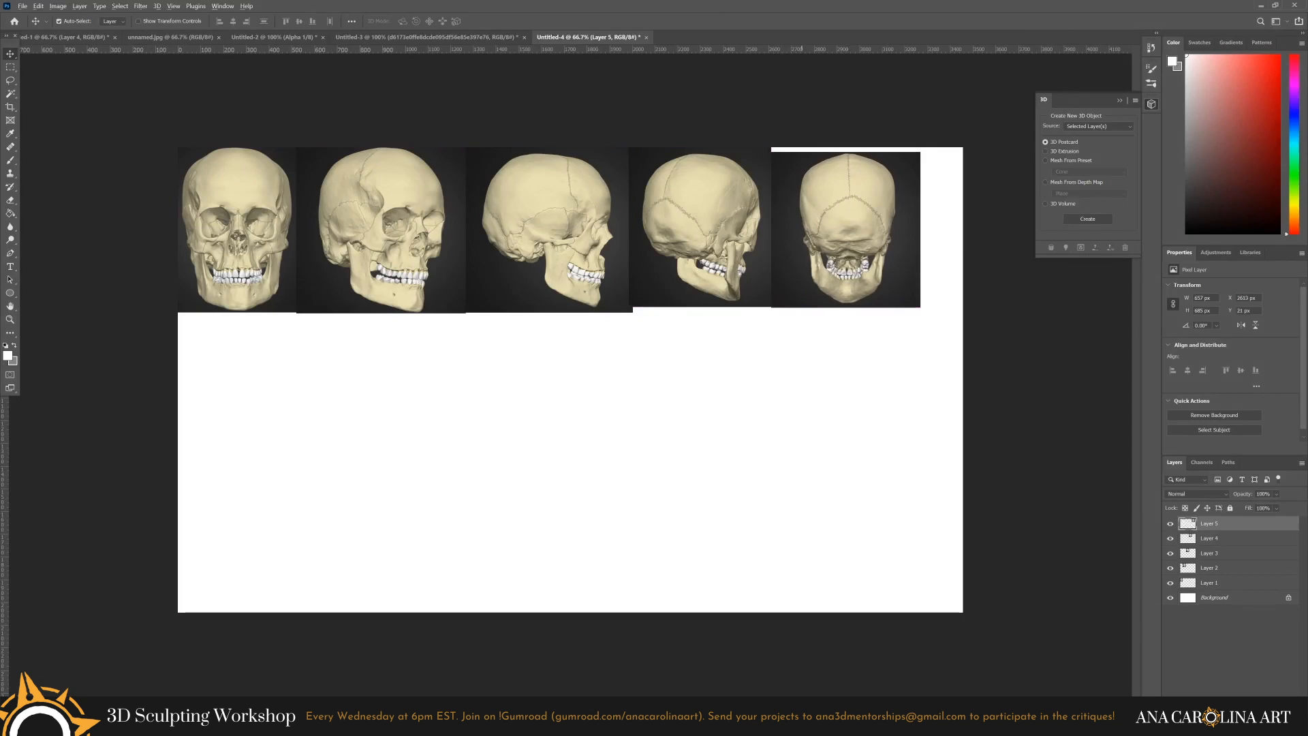
pyautogui.hotkey('alt', 'Tab')
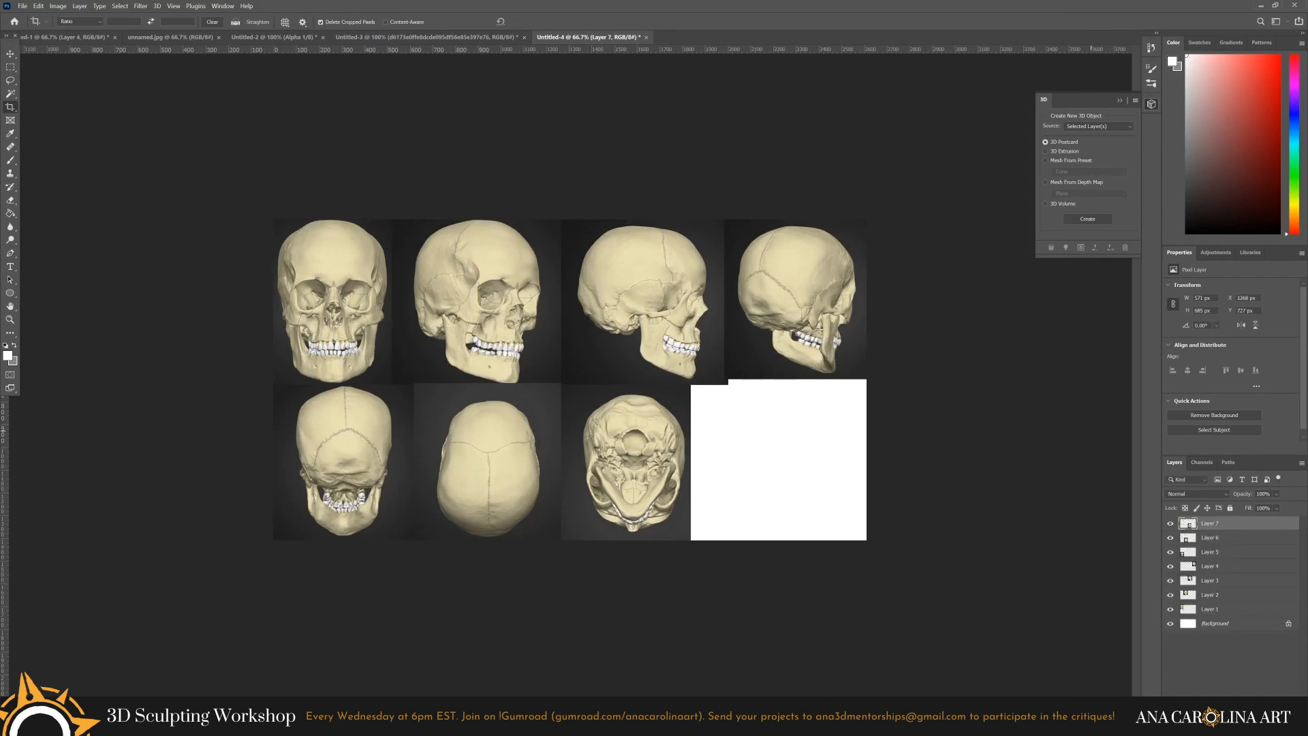
pyautogui.hotkey('ctrl', '+')
pyautogui.hotkey('ctrl', '+')
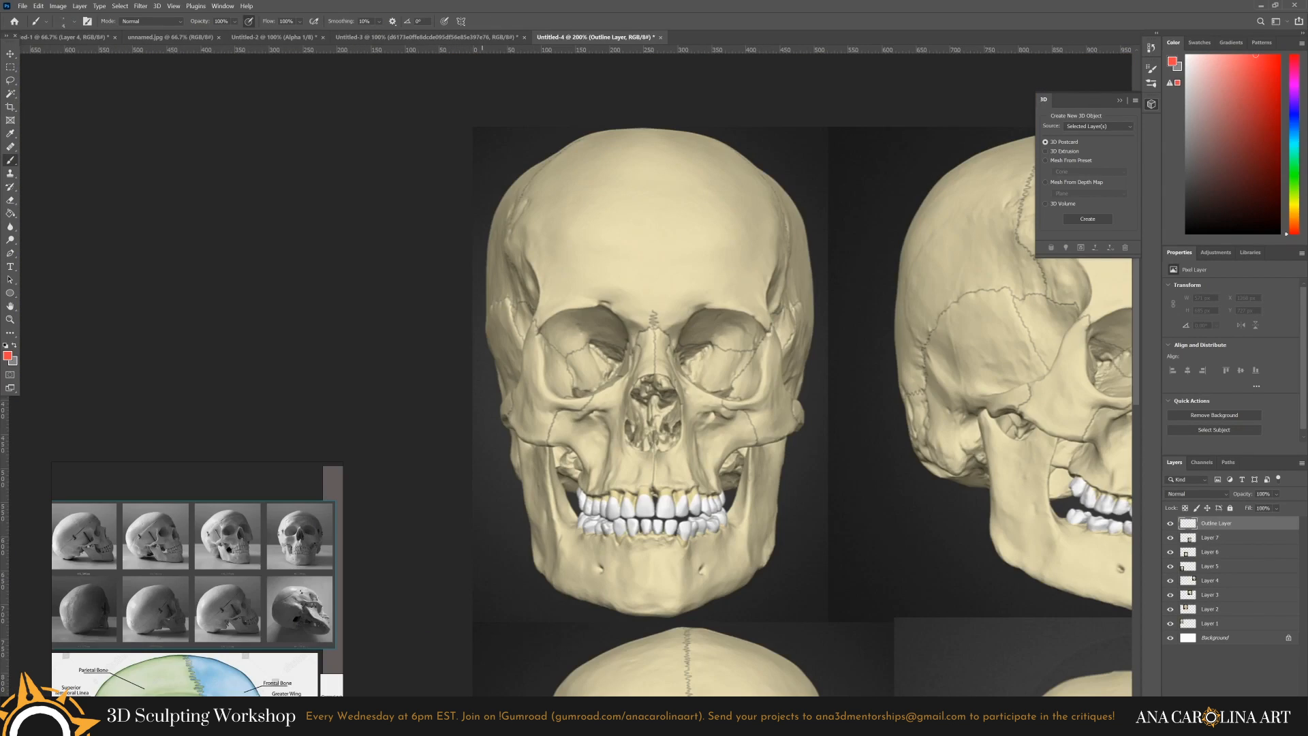
pyautogui.hotkey('ctrl', '+')
pyautogui.hotkey('ctrl', '+')
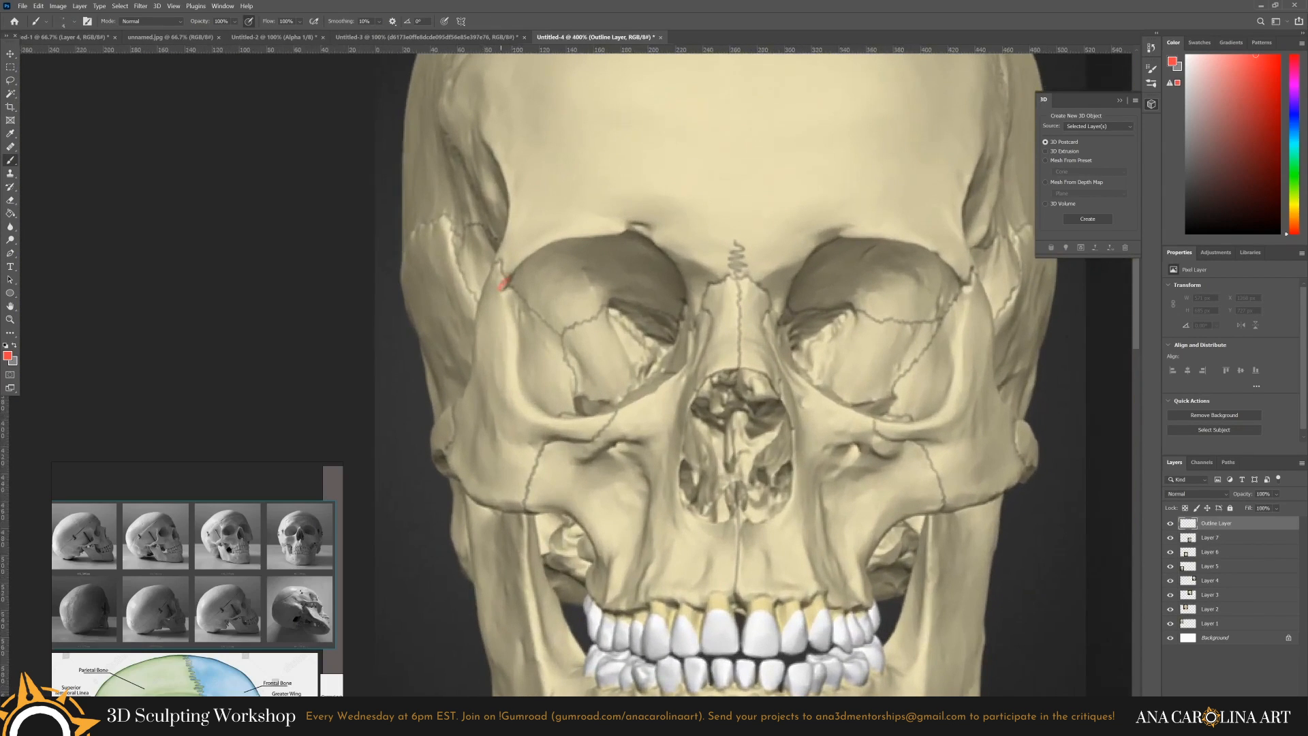
pyautogui.moveTo(507, 300)
pyautogui.mouseDown()
pyautogui.moveTo(513, 381)
pyautogui.moveTo(541, 414)
pyautogui.moveTo(602, 412)
pyautogui.mouseUp()
pyautogui.hotkey('ctrl', 'z')
pyautogui.moveTo(502, 288); pyautogui.dragTo(526, 334)
pyautogui.hotkey('ctrl', 'z')
pyautogui.moveTo(502, 286); pyautogui.dragTo(521, 388)
pyautogui.hotkey('ctrl', 'z')
pyautogui.hotkey('ctrl', 'z')
pyautogui.scroll(2, 756, 374)
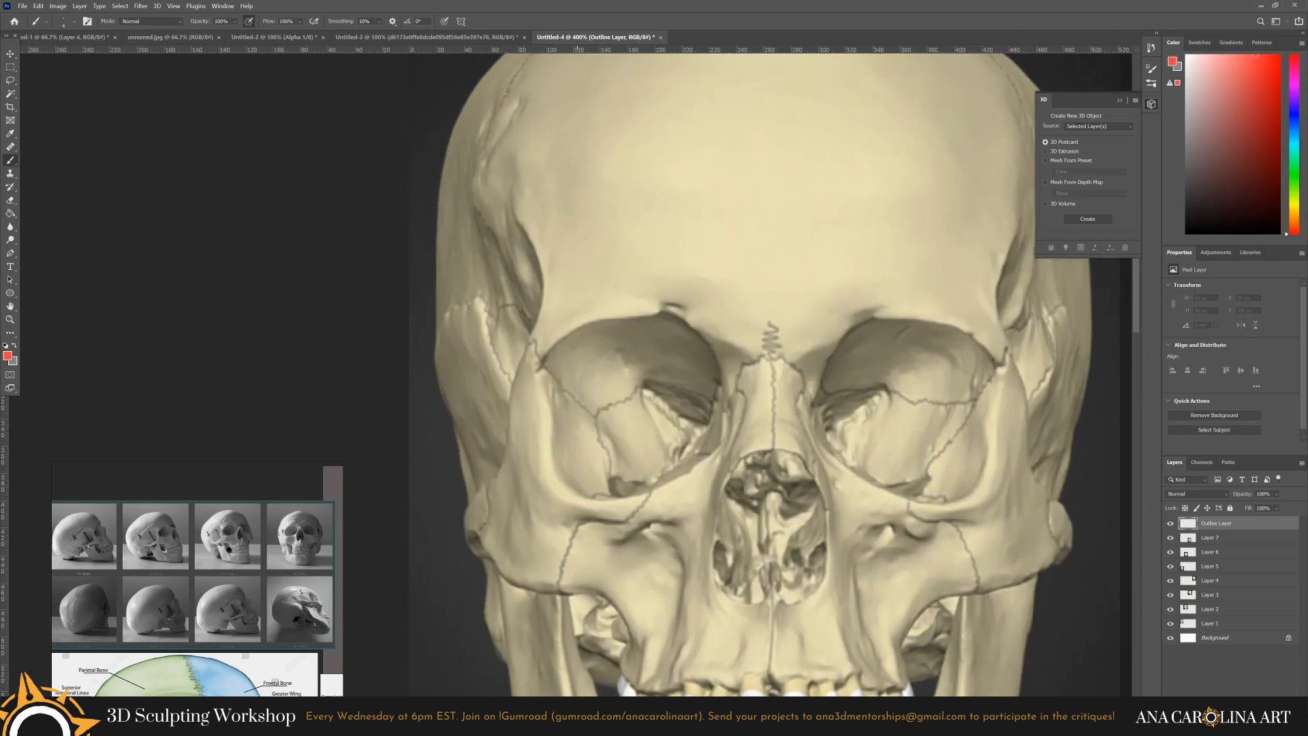
# Review the outline brush's tip size, hardness and spacing in the brush settings.
pyautogui.press('F5')
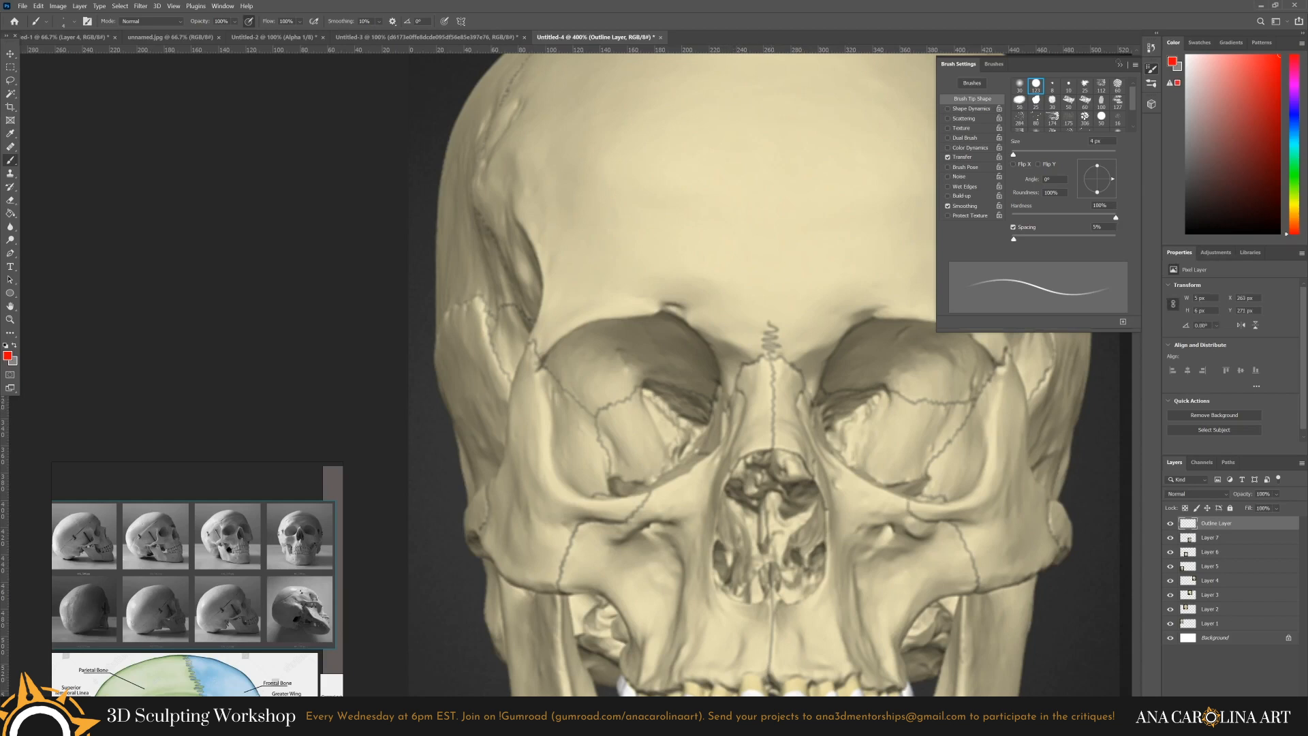
pyautogui.press('F5')
pyautogui.scroll(-2, 770, 375)
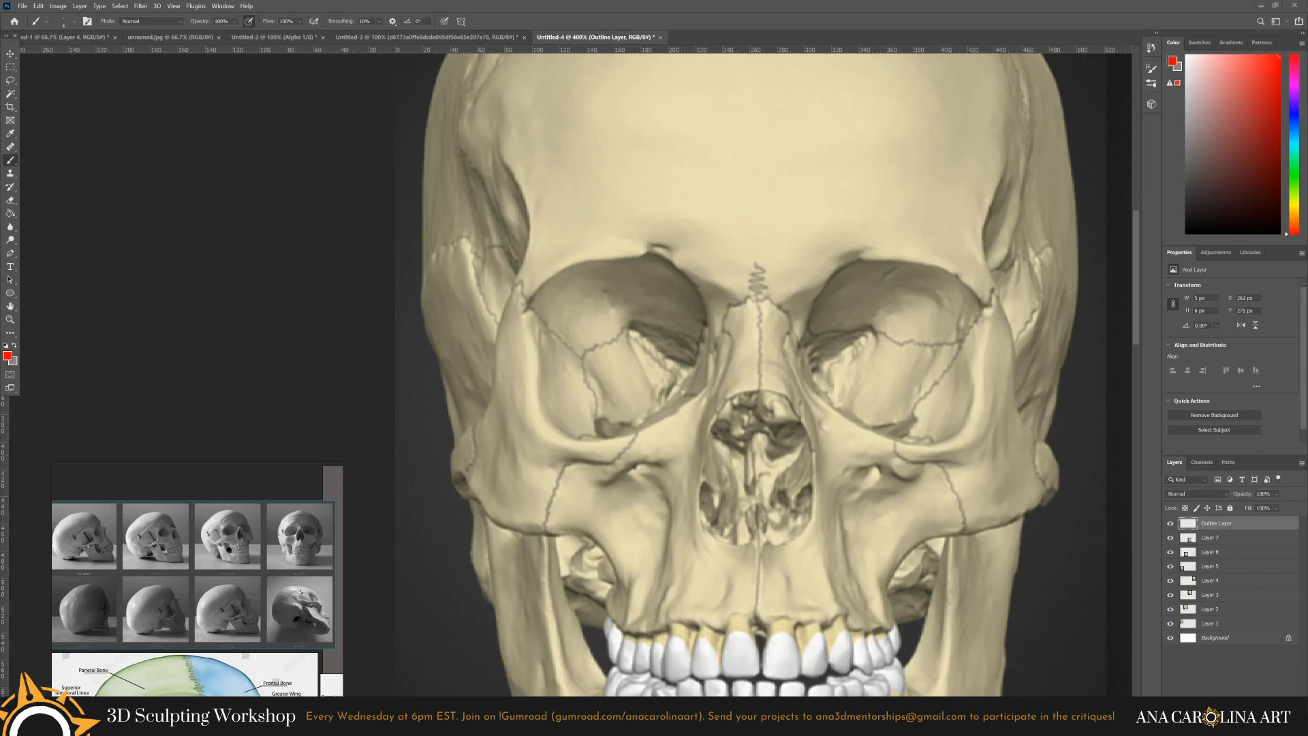
# Switch to the Form page in Notion and examine the image comparing the 1st to 4th Read of a machine.
pyautogui.hotkey('alt', 'Tab')
pyautogui.scroll(-10, 802, 395)
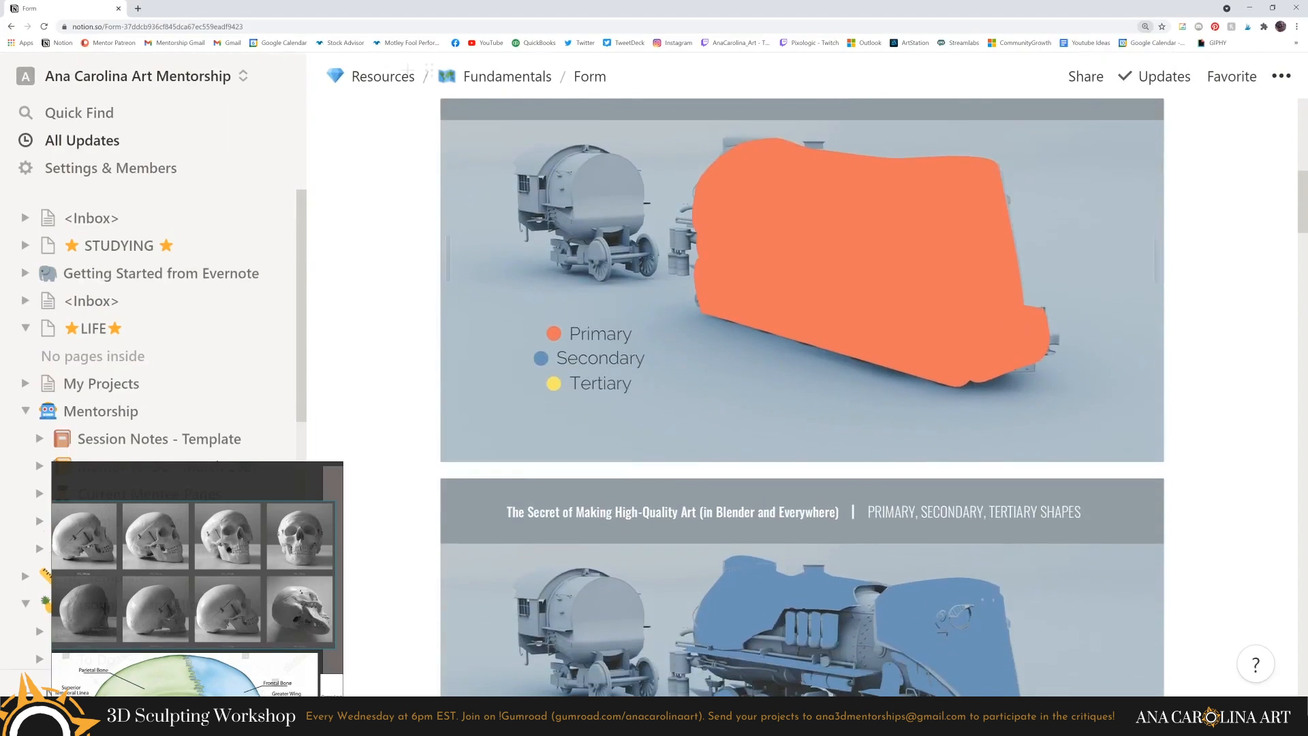
pyautogui.scroll(8, 802, 395)
pyautogui.scroll(2, 408, 291)
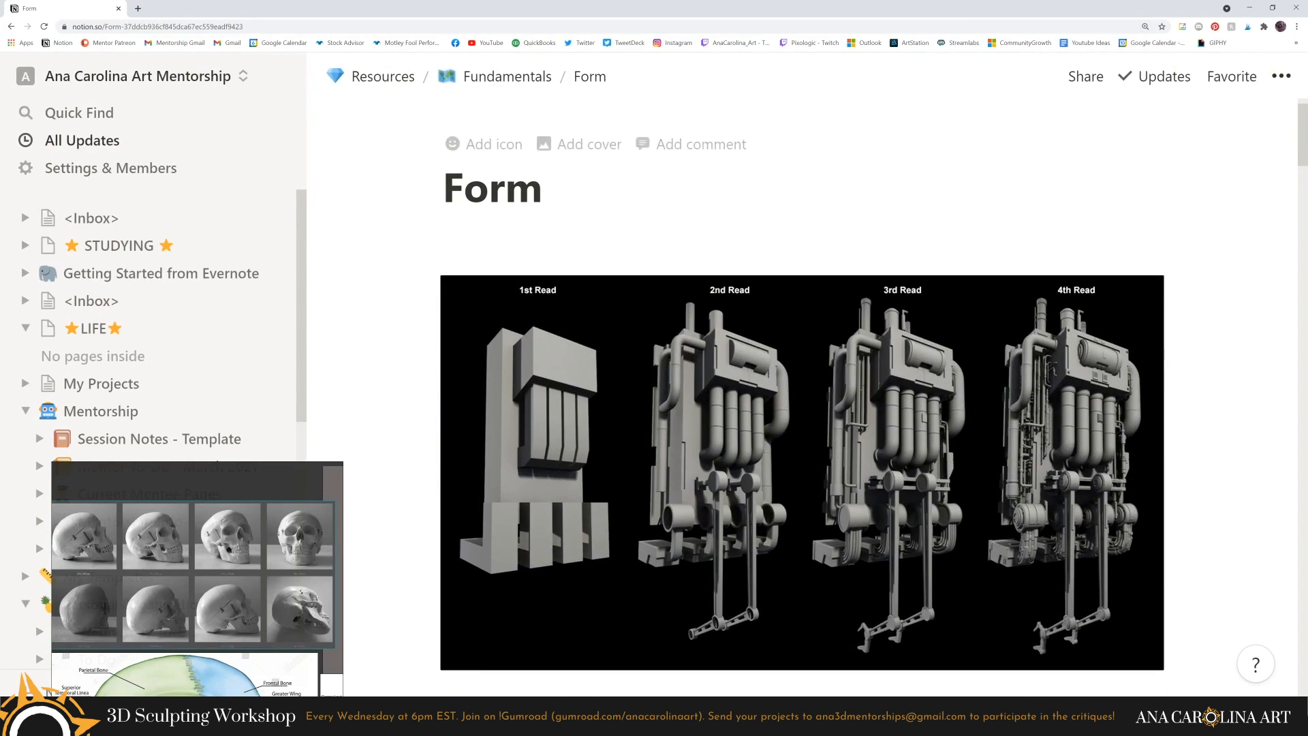
pyautogui.scroll(-1, 407, 290)
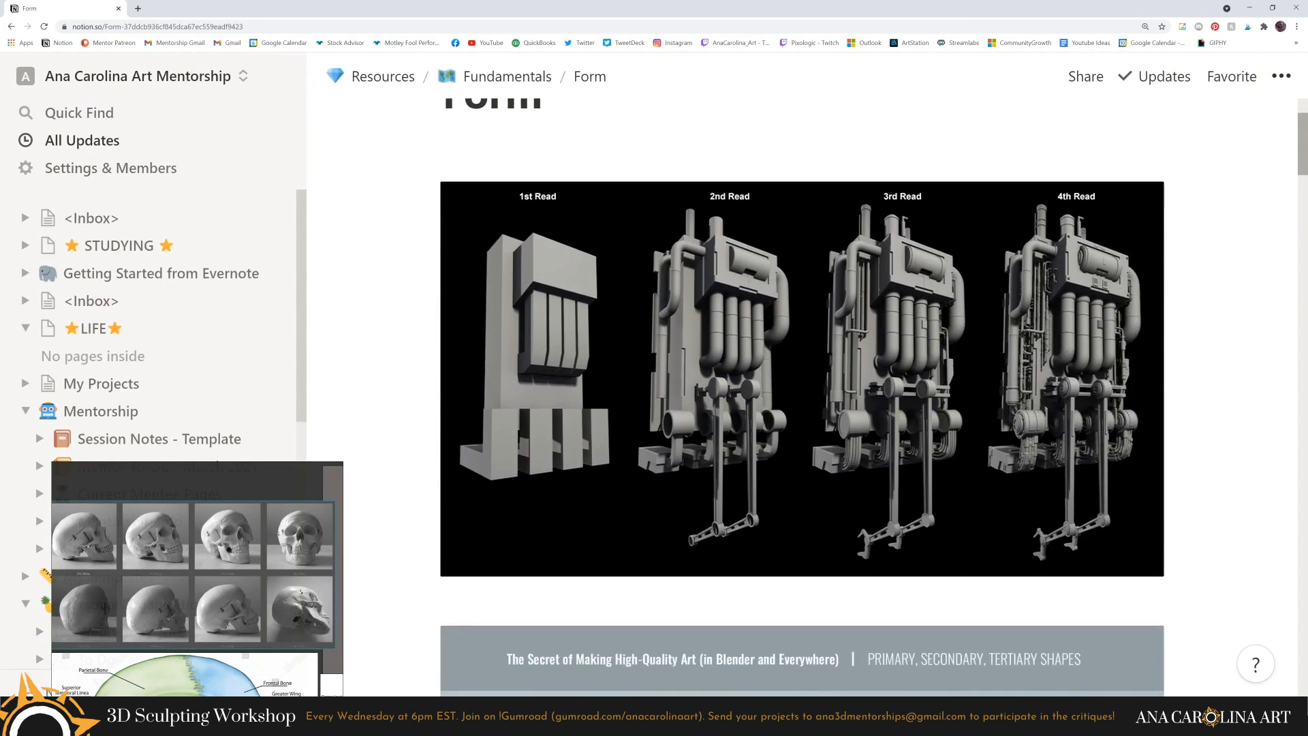
pyautogui.scroll(2, 802, 395)
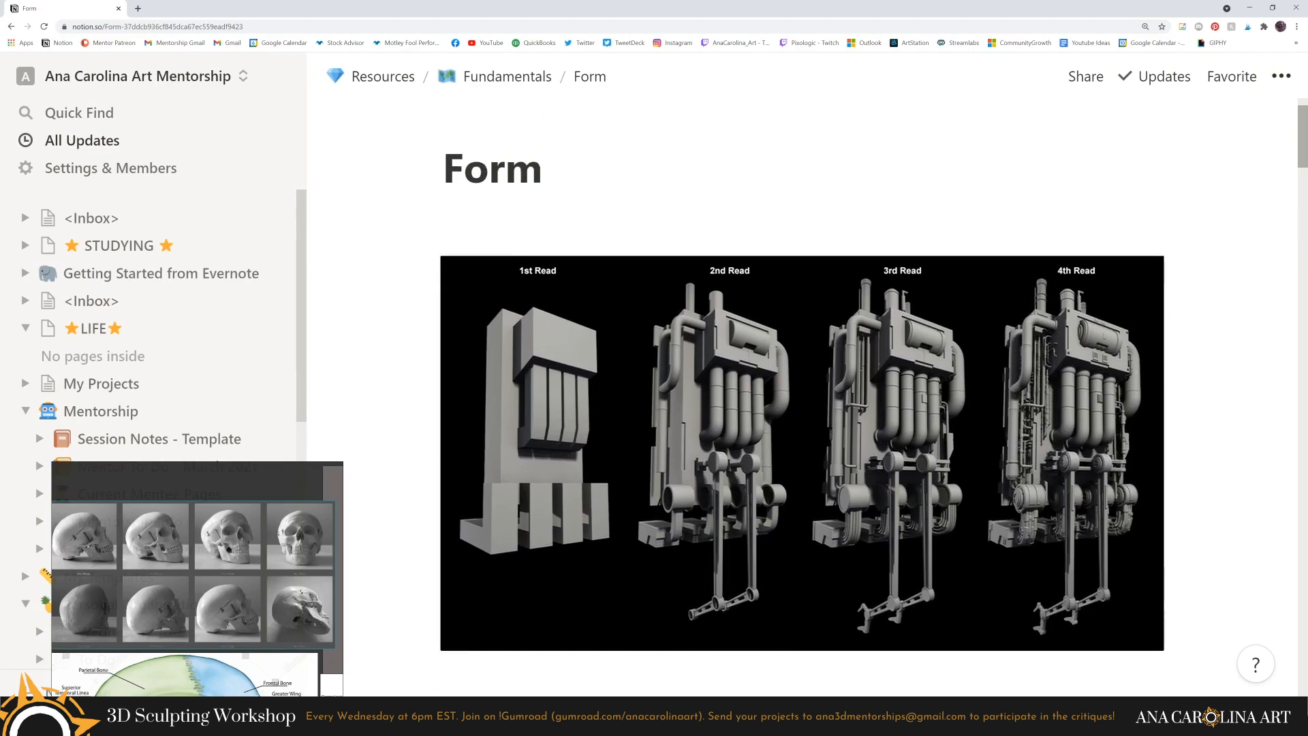
pyautogui.scroll(-3, 801, 395)
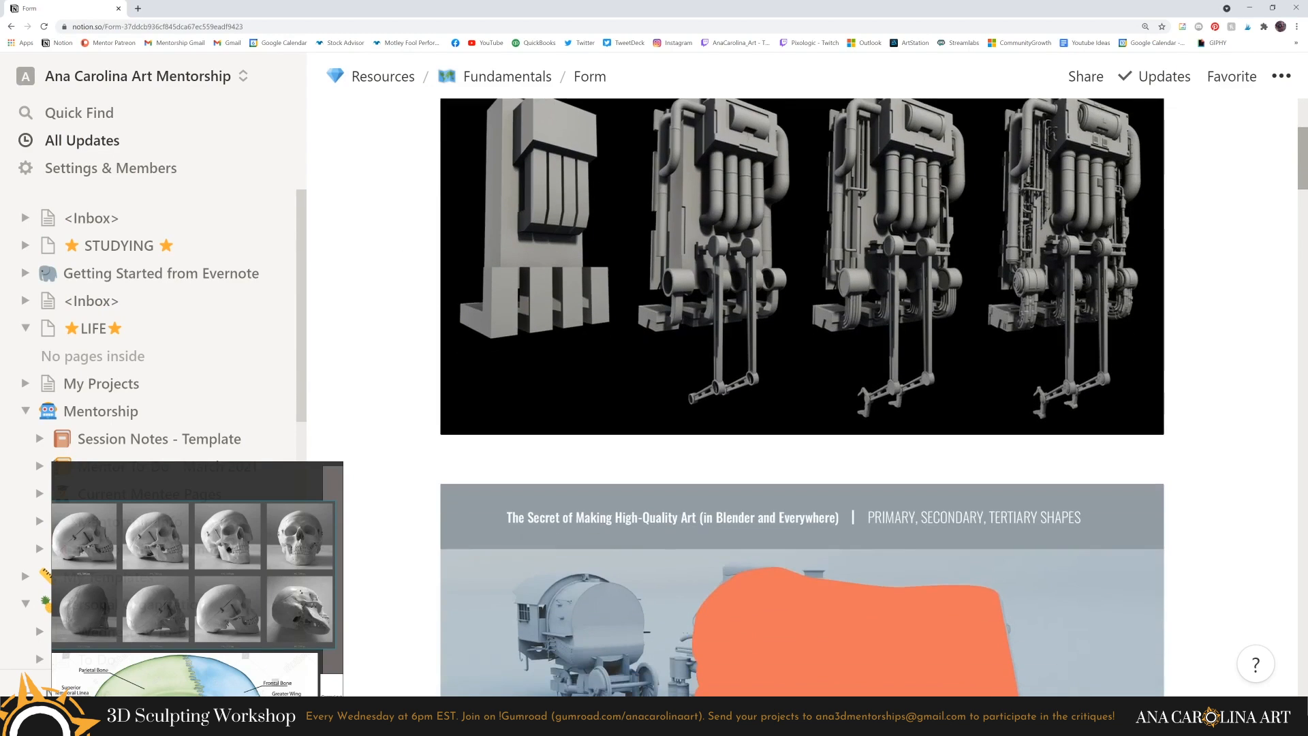
# Examine the locomotive images that colour-code primary, secondary and tertiary shapes on the Form page.
pyautogui.scroll(-5, 802, 395)
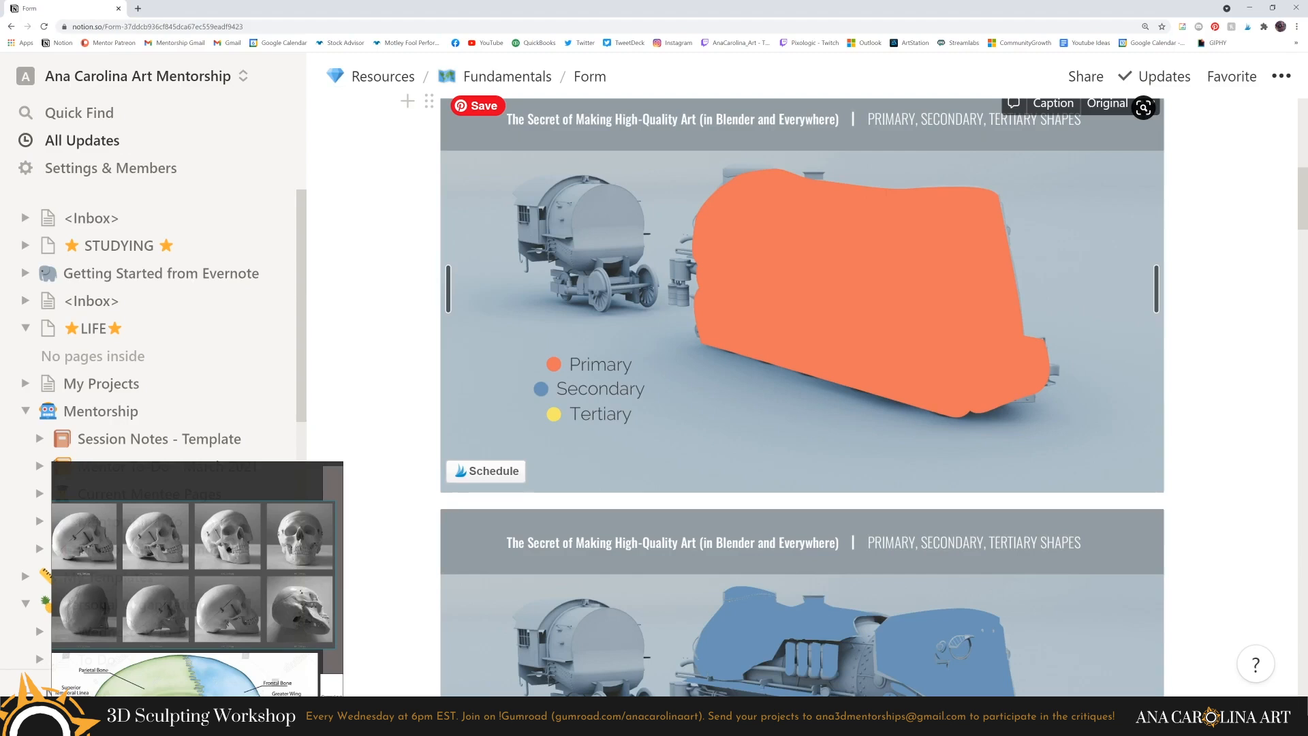
pyautogui.scroll(-4, 802, 395)
pyautogui.scroll(4, 802, 395)
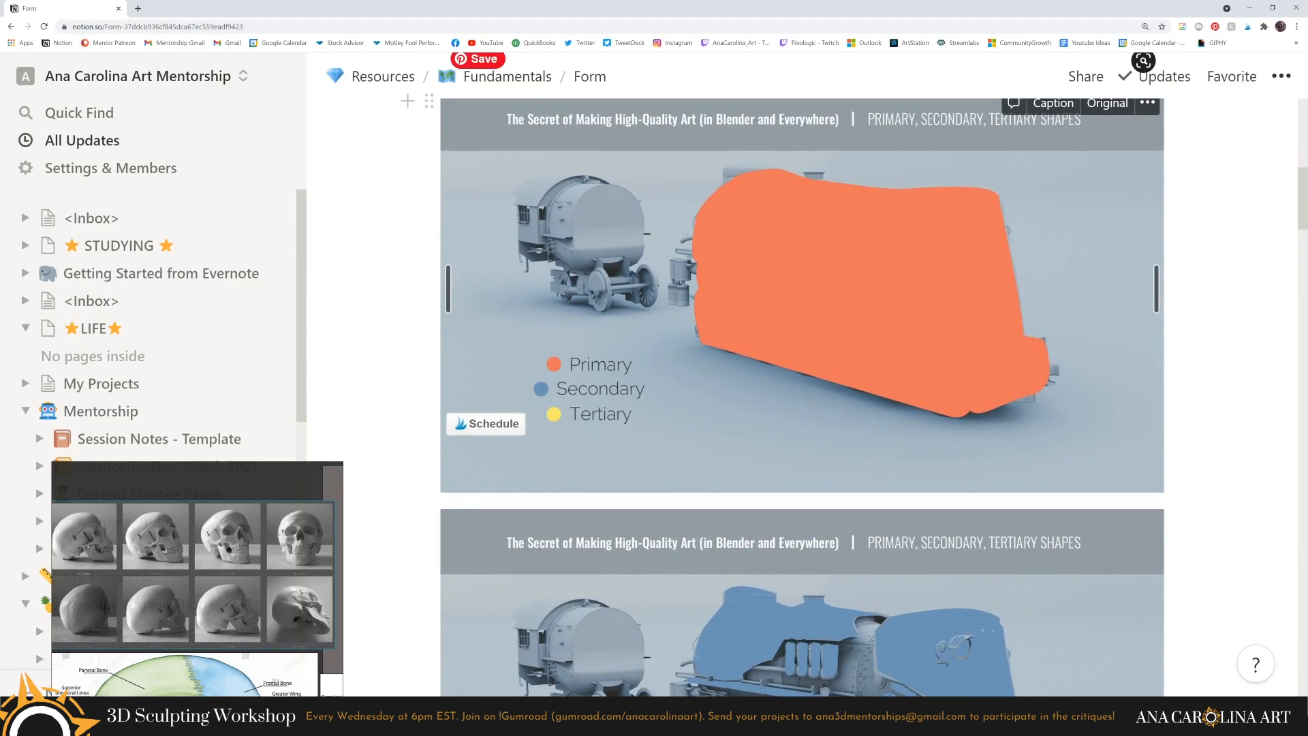
pyautogui.scroll(-5, 801, 395)
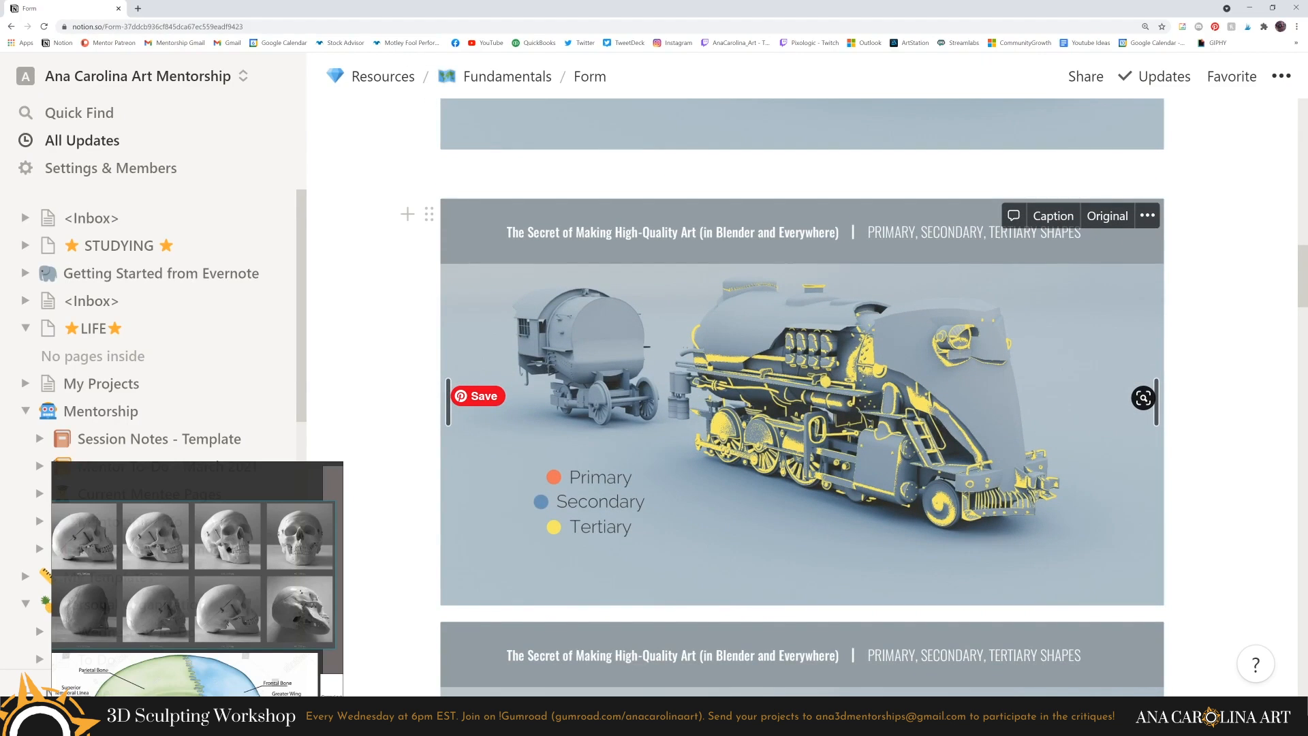
pyautogui.scroll(-7, 802, 395)
pyautogui.scroll(18, 801, 395)
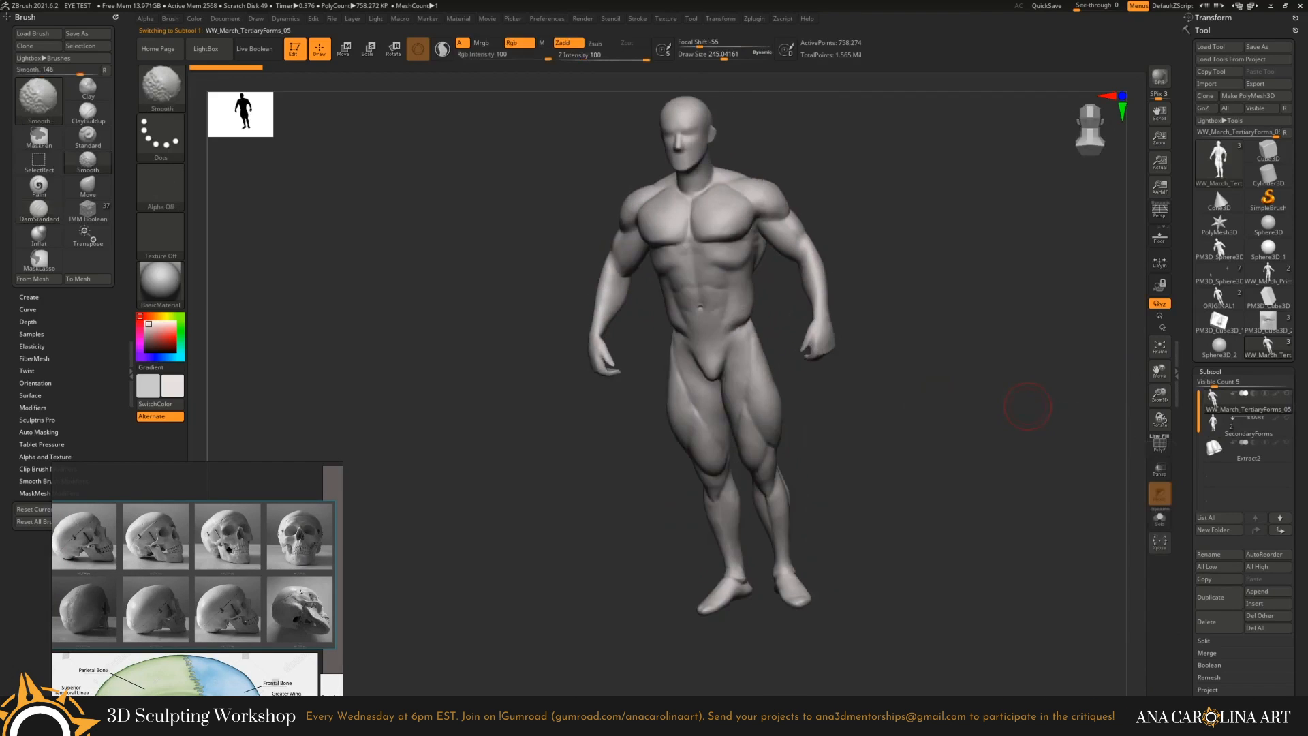
# Inspect the simplified male figure sculpt in ZBrush from the front and from turned angles.
pyautogui.press('shift')
pyautogui.press('shift')
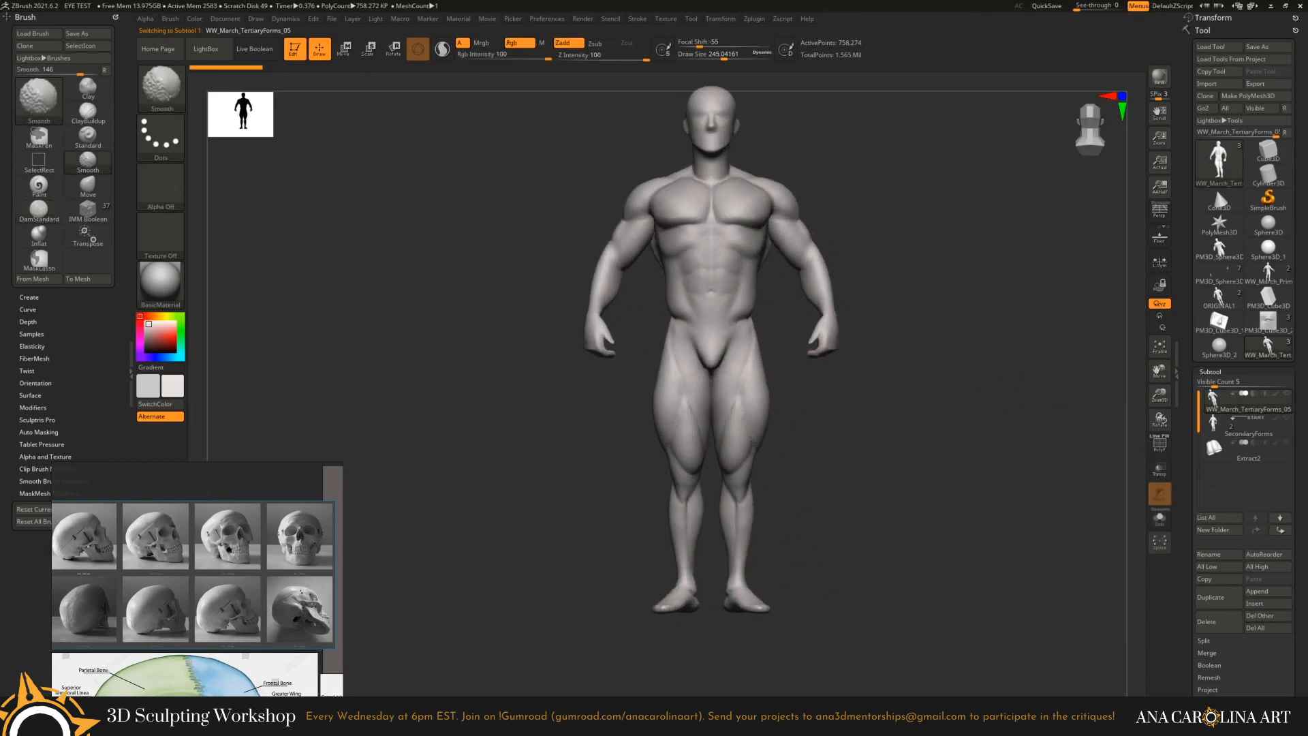
pyautogui.moveTo(954, 239)
pyautogui.mouseDown()
pyautogui.moveTo(889, 233)
pyautogui.moveTo(875, 279)
pyautogui.moveTo(824, 257)
pyautogui.moveTo(709, 244)
pyautogui.mouseUp()
pyautogui.moveTo(868, 344)
pyautogui.keyDown('shift'); pyautogui.mouseDown()
pyautogui.moveTo(889, 365)
pyautogui.moveTo(882, 330)
pyautogui.moveTo(1062, 330)
pyautogui.mouseUp(); pyautogui.keyUp('shift')
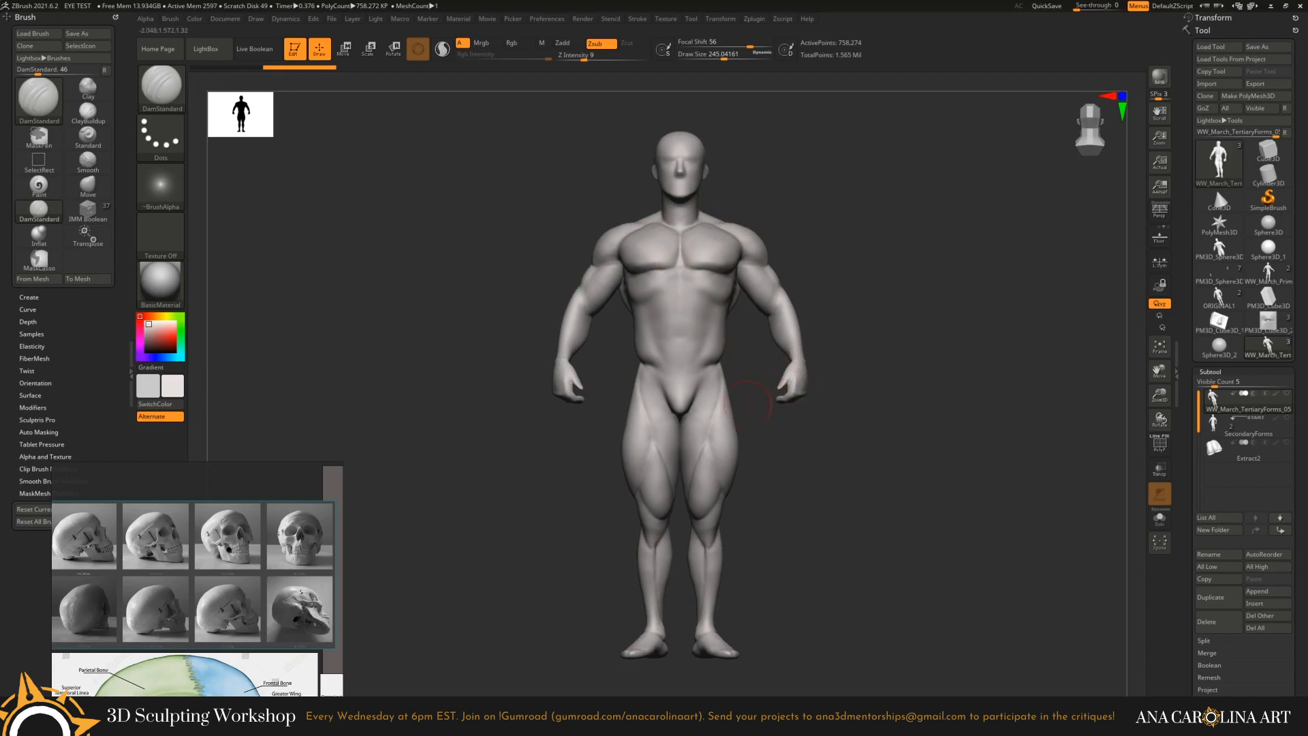
pyautogui.moveTo(804, 368); pyautogui.dragTo(747, 414)
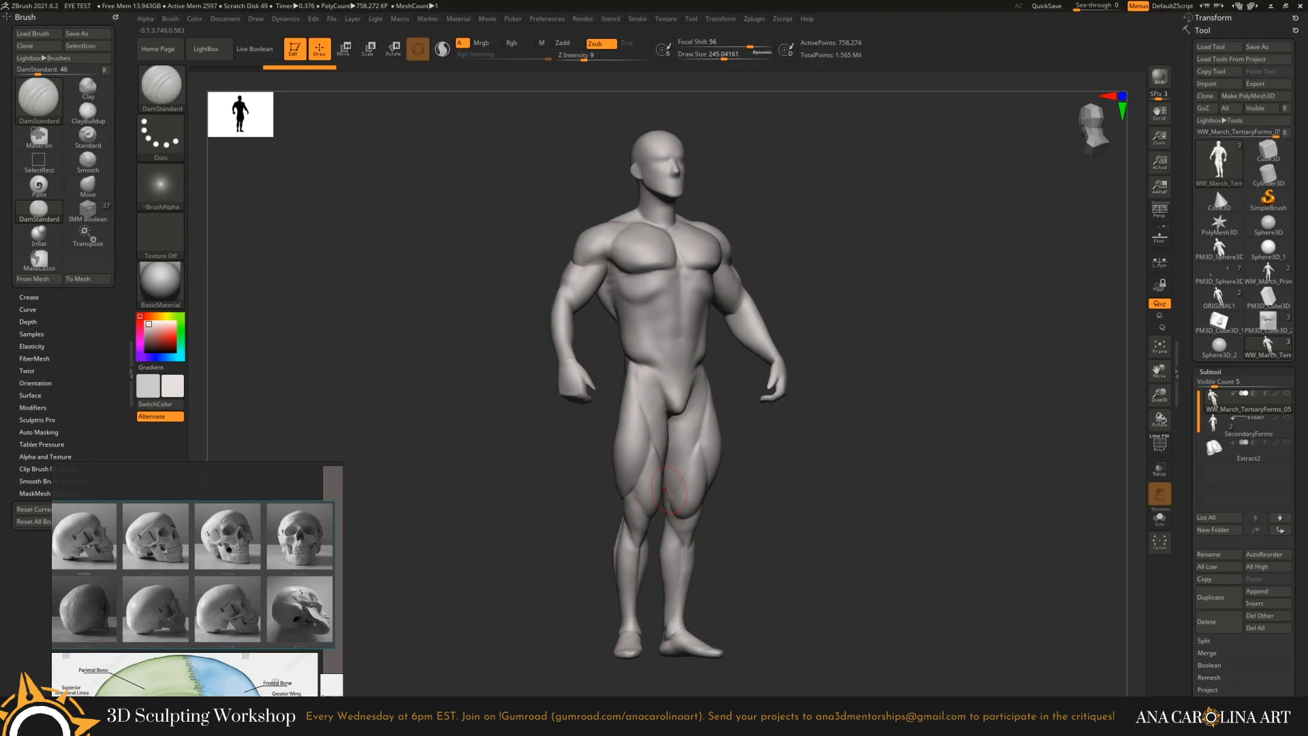
pyautogui.moveTo(747, 212); pyautogui.dragTo(788, 211)
pyautogui.keyDown('shift'); pyautogui.moveTo(675, 183); pyautogui.dragTo(606, 185); pyautogui.keyUp('shift')
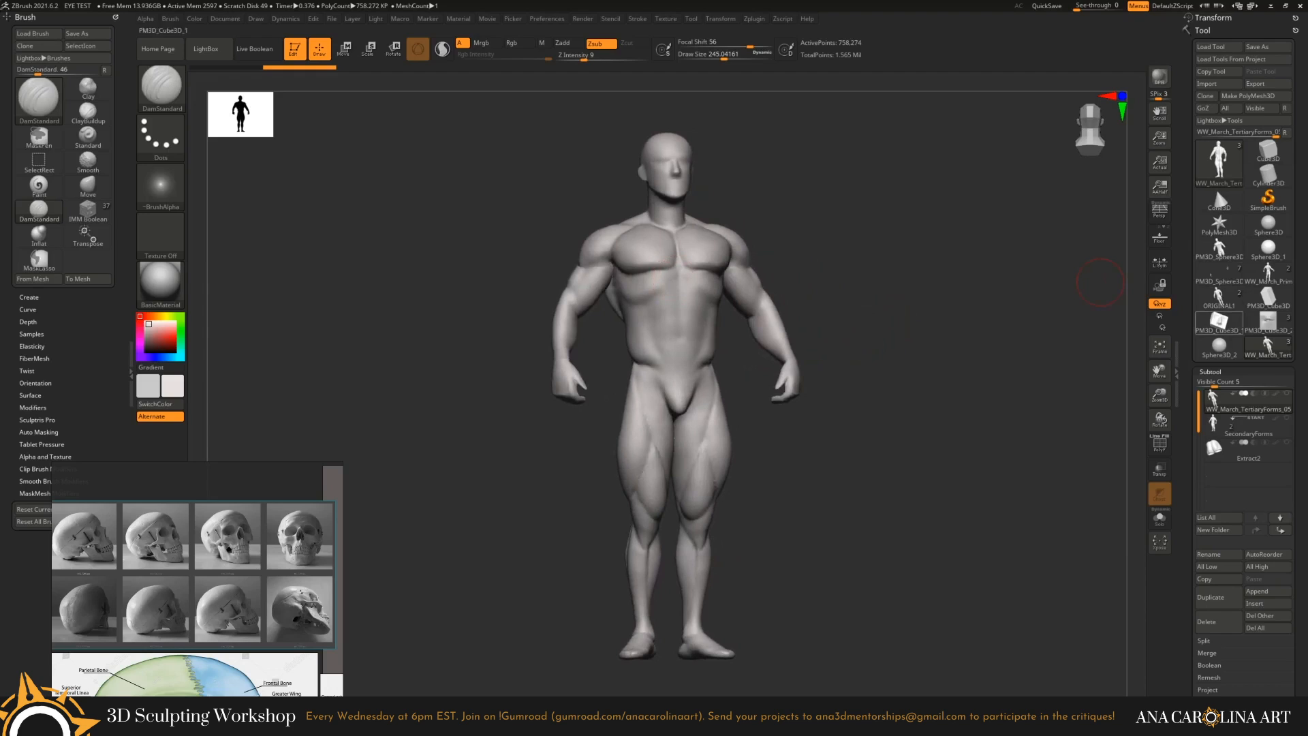
# Show the SecondaryForms subtool of the male figure for comparison, and minimize ZBrush.
pyautogui.click(1231, 425)
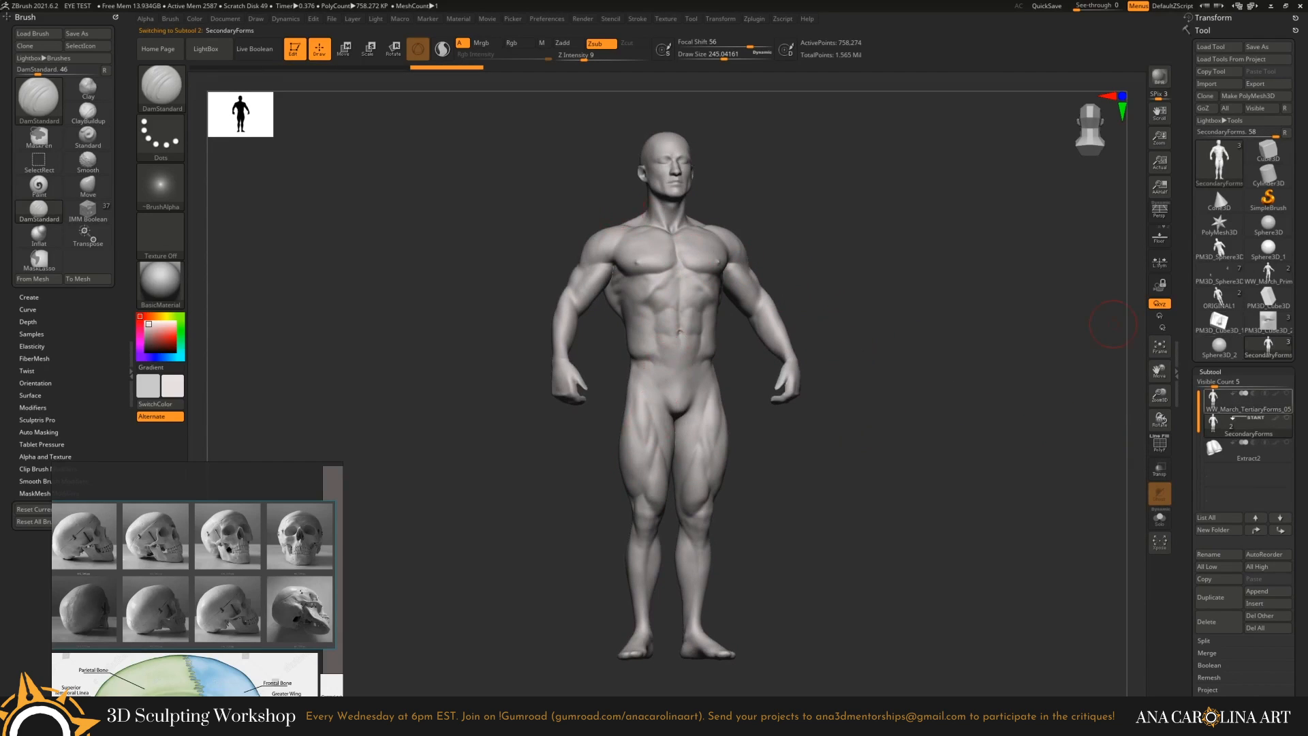
pyautogui.moveTo(1246, 402)
pyautogui.click(1270, 6)
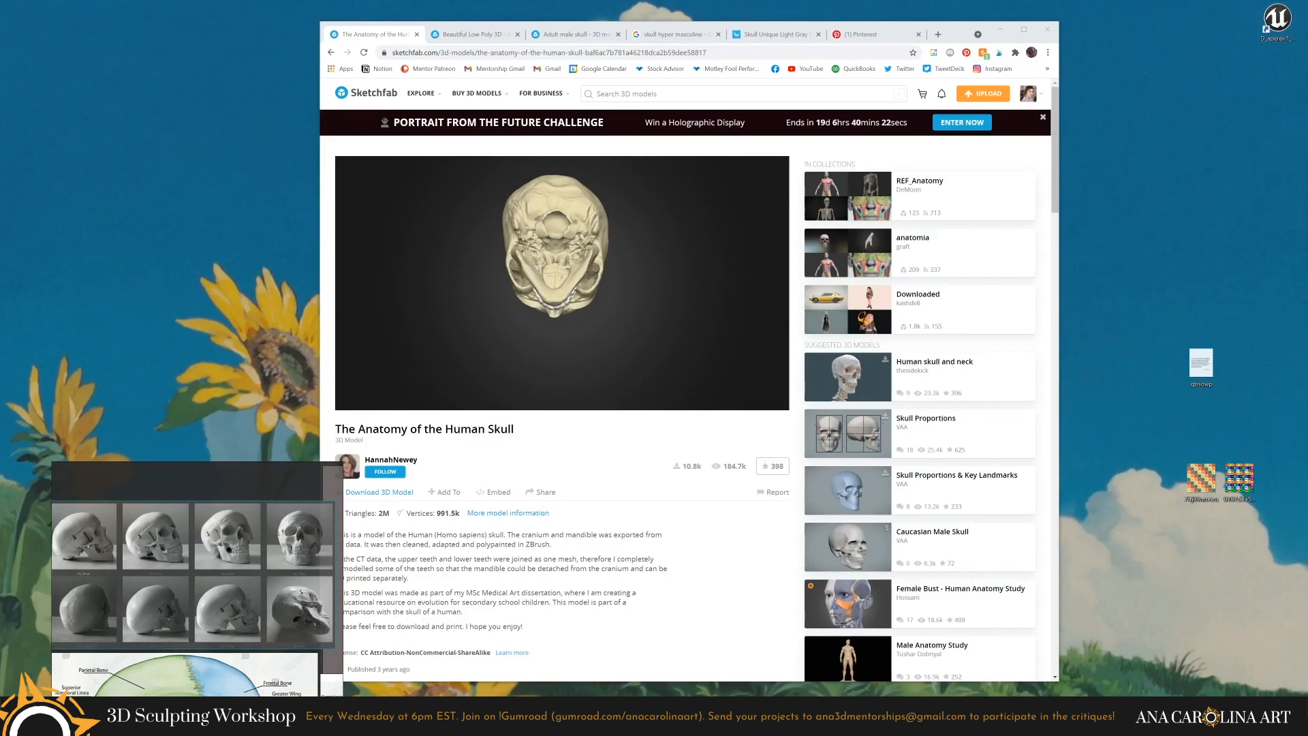
# Return to Photoshop and trace the front-view skull's left-hand eye socket, temple-to-cheekbone edge, upper jaw and inner jaw edge in red.
pyautogui.hotkey('alt', 'Tab')
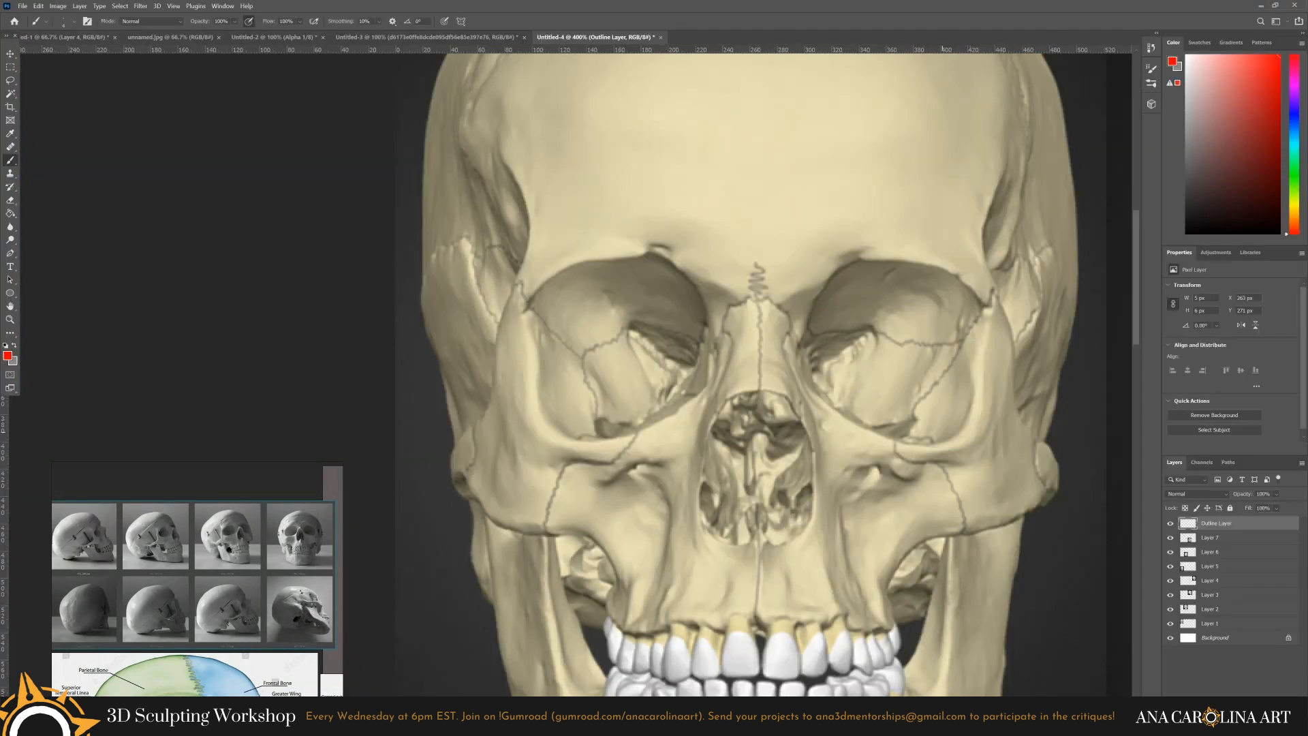
pyautogui.hotkey('ctrl', '-')
pyautogui.hotkey('ctrl', '-')
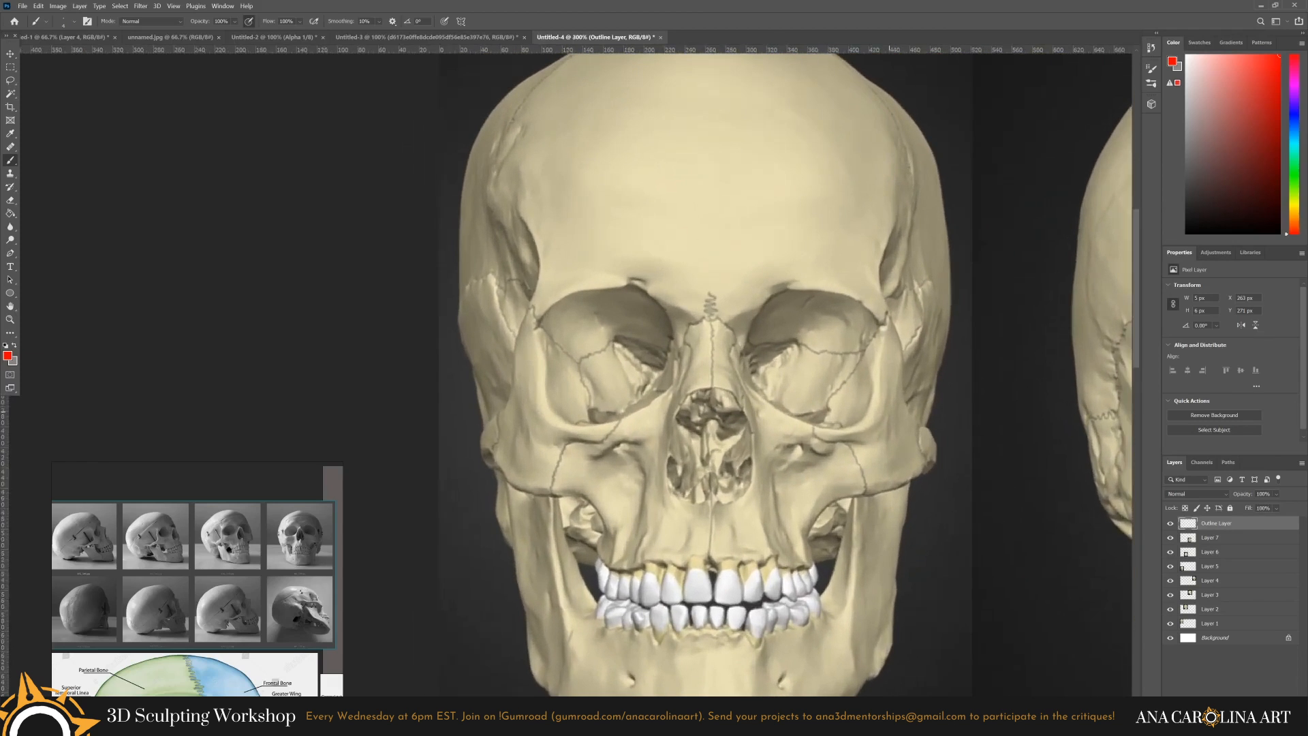
pyautogui.moveTo(630, 280)
pyautogui.mouseDown()
pyautogui.moveTo(542, 310)
pyautogui.moveTo(534, 364)
pyautogui.moveTo(562, 422)
pyautogui.mouseUp()
pyautogui.moveTo(675, 341)
pyautogui.mouseDown()
pyautogui.moveTo(676, 364)
pyautogui.moveTo(568, 422)
pyautogui.mouseUp()
pyautogui.moveTo(515, 210)
pyautogui.mouseDown()
pyautogui.moveTo(522, 340)
pyautogui.moveTo(494, 467)
pyautogui.moveTo(592, 504)
pyautogui.moveTo(682, 562)
pyautogui.mouseUp()
pyautogui.moveTo(553, 501); pyautogui.dragTo(596, 616)
pyautogui.scroll(-3, 596, 616)
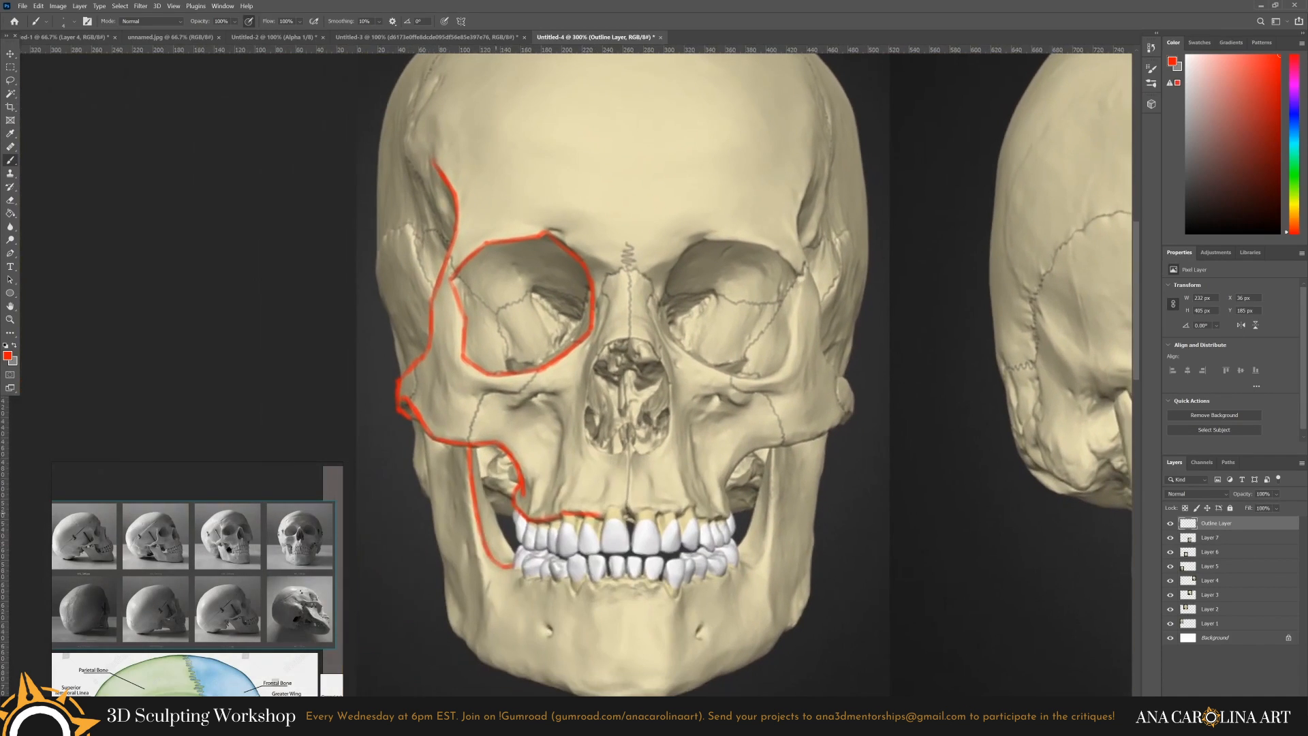
# Trace the front-view skull's outer jaw and cranium side, nasal opening and upper gum line in red on the same half.
pyautogui.moveTo(455, 405); pyautogui.dragTo(483, 598)
pyautogui.scroll(3, 415, 327)
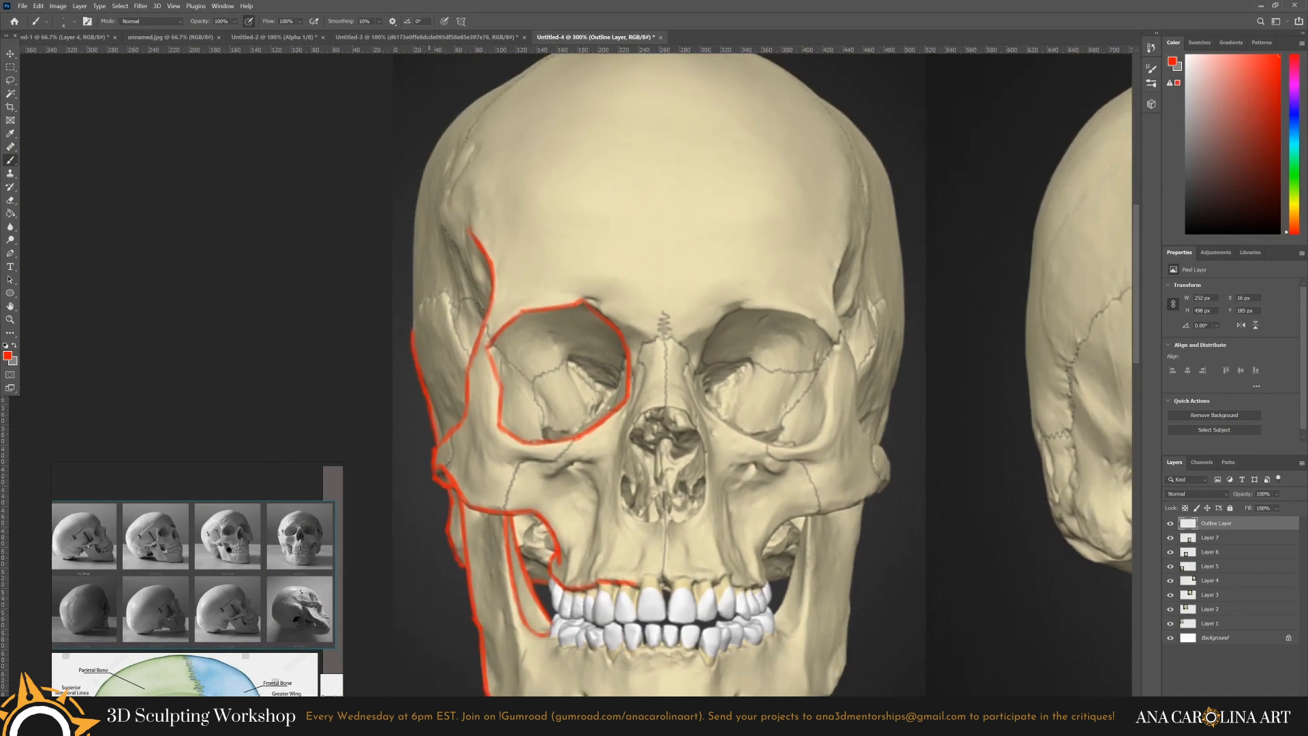
pyautogui.moveTo(413, 331); pyautogui.dragTo(442, 137)
pyautogui.keyDown('ctrl'); pyautogui.hscroll(1, 443, 143); pyautogui.keyUp('ctrl')
pyautogui.moveTo(611, 424)
pyautogui.mouseDown()
pyautogui.moveTo(635, 417)
pyautogui.moveTo(641, 455)
pyautogui.moveTo(666, 450)
pyautogui.mouseUp()
pyautogui.scroll(-3, 633, 368)
pyautogui.moveTo(613, 515); pyautogui.dragTo(643, 519)
pyautogui.scroll(-2, 633, 368)
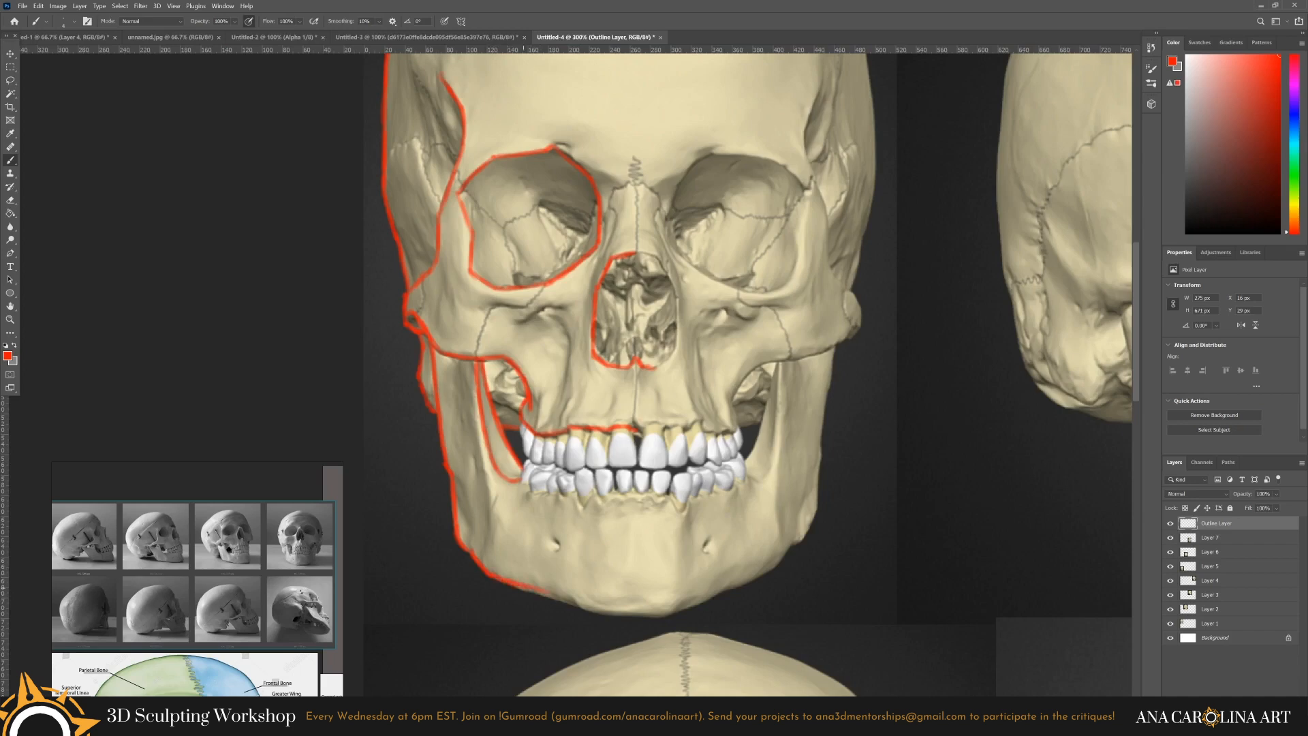
# Complete the front-view skull's half outline and draw a straight vertical centre line from crown to chin.
pyautogui.scroll(3, 634, 368)
pyautogui.scroll(-1, 633, 367)
pyautogui.moveTo(474, 310); pyautogui.dragTo(488, 359)
pyautogui.keyDown('alt'); pyautogui.scroll(-2, 576, 378); pyautogui.keyUp('alt')
pyautogui.keyDown('shift'); pyautogui.moveTo(625, 133); pyautogui.dragTo(624, 619); pyautogui.keyUp('shift')
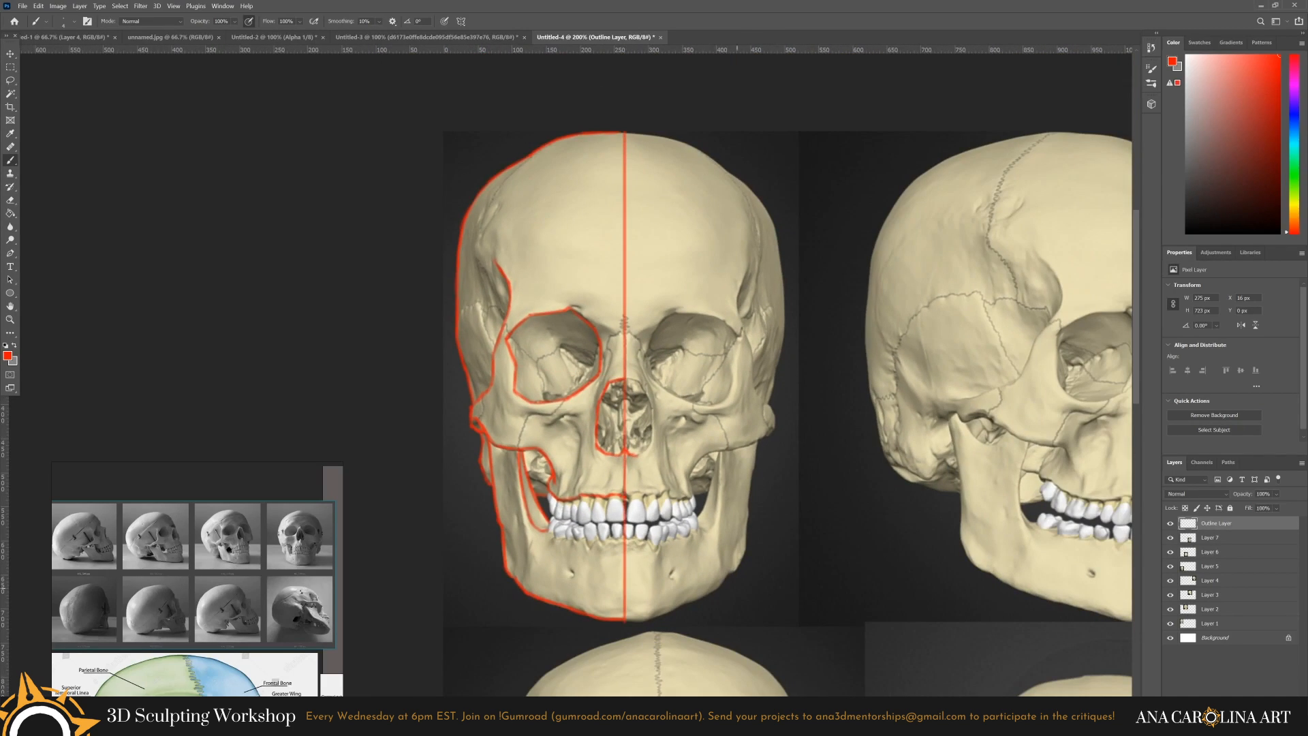
# Outline the upper and lower teeth on the traced half of the front-view skull in red.
pyautogui.moveTo(546, 538); pyautogui.dragTo(623, 532)
pyautogui.moveTo(550, 494)
pyautogui.mouseDown()
pyautogui.moveTo(570, 521)
pyautogui.moveTo(605, 520)
pyautogui.mouseUp()
pyautogui.scroll(-1, 613, 368)
pyautogui.keyDown('ctrl'); pyautogui.hscroll(1, 613, 367); pyautogui.keyUp('ctrl')
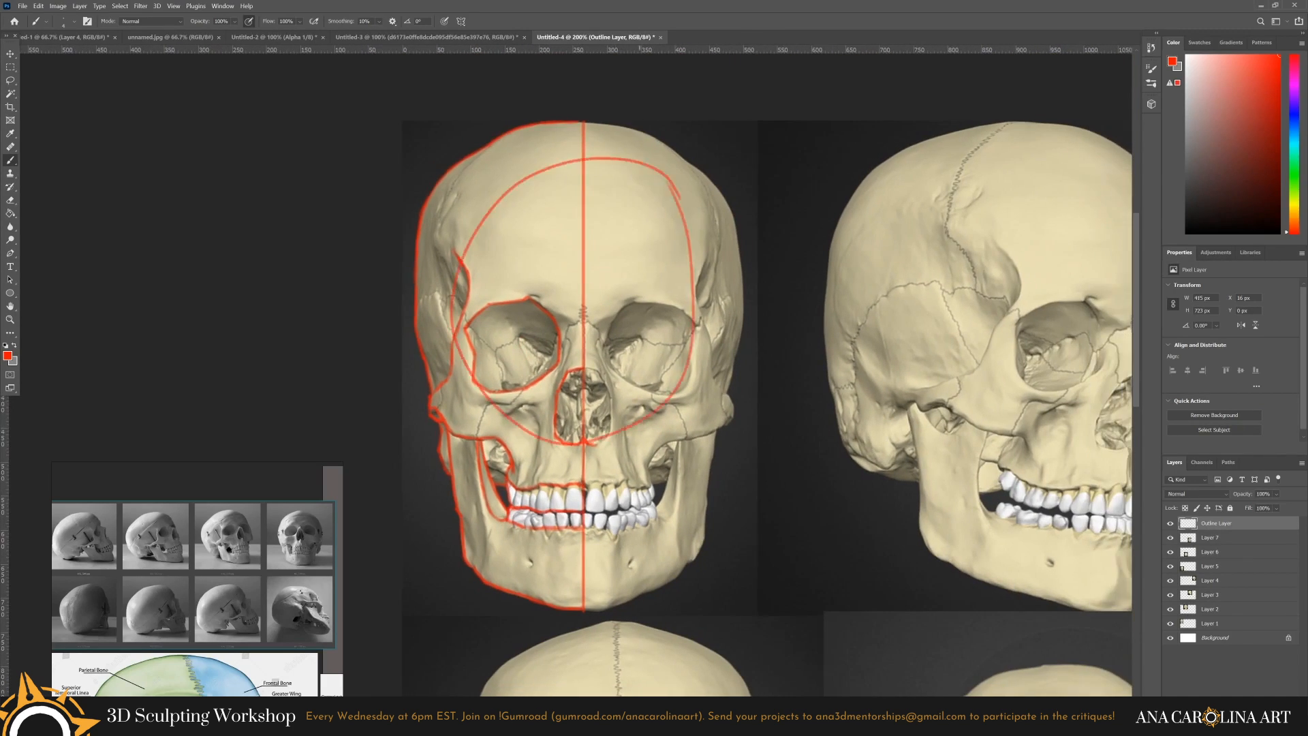
# Trace the three-quarter-view skull's eye socket, temple-to-cheekbone edge, nasal opening, teeth, jaw and centre line in red.
pyautogui.keyDown('ctrl'); pyautogui.hscroll(3, 750, 388); pyautogui.keyUp('ctrl')
pyautogui.moveTo(754, 381); pyautogui.dragTo(813, 407)
pyautogui.moveTo(802, 406); pyautogui.dragTo(785, 481)
pyautogui.moveTo(705, 380); pyautogui.dragTo(713, 395)
pyautogui.moveTo(713, 392)
pyautogui.mouseDown()
pyautogui.moveTo(728, 488)
pyautogui.moveTo(862, 473)
pyautogui.mouseUp()
pyautogui.keyDown('ctrl'); pyautogui.hscroll(1, 750, 388); pyautogui.keyUp('ctrl')
pyautogui.moveTo(841, 429); pyautogui.dragTo(839, 471)
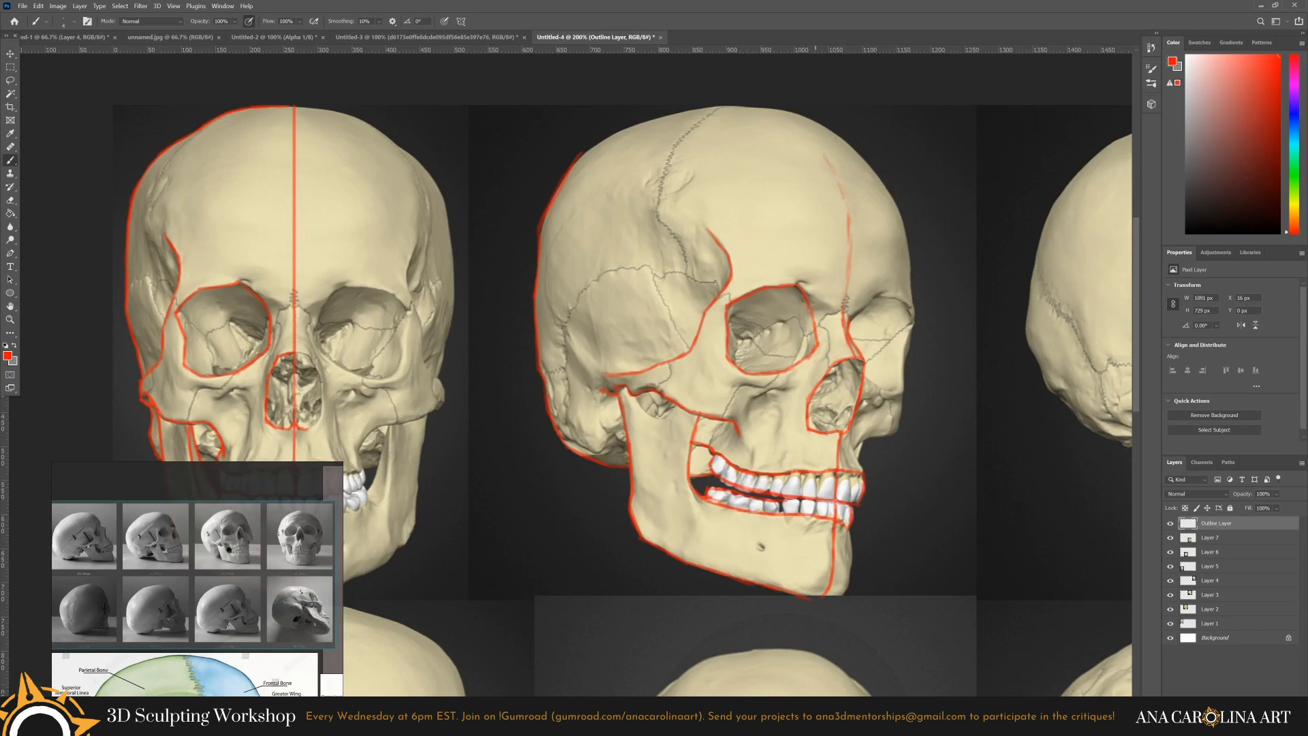
# Complete the three-quarter-view skull's cranium contour in red and add the hollow beside the front-view skull's nasal opening.
pyautogui.moveTo(692, 110)
pyautogui.mouseDown()
pyautogui.moveTo(607, 139)
pyautogui.moveTo(542, 232)
pyautogui.mouseUp()
pyautogui.moveTo(542, 232)
pyautogui.mouseDown()
pyautogui.moveTo(559, 117)
pyautogui.moveTo(681, 144)
pyautogui.moveTo(726, 177)
pyautogui.mouseUp()
pyautogui.moveTo(403, 344); pyautogui.dragTo(433, 378)
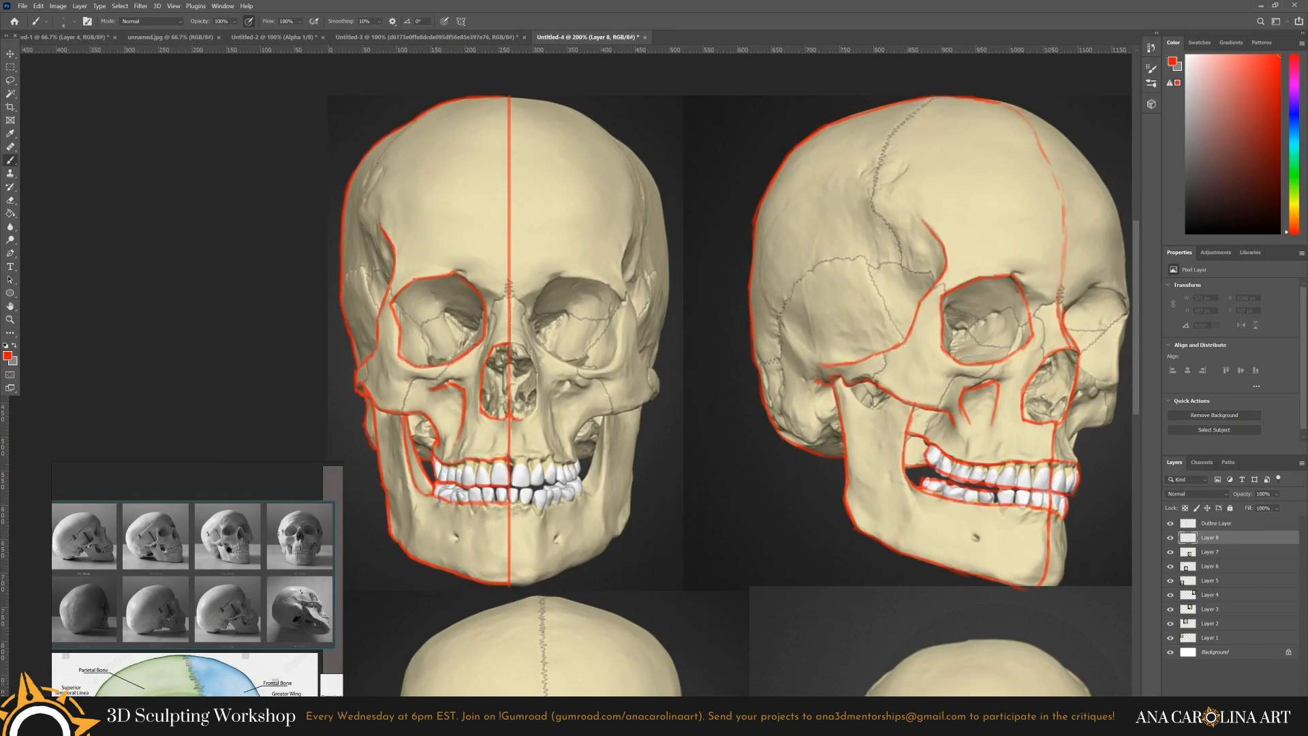
# Copy the traced half of the front-view skull to a new layer and mirror it across the centre line.
pyautogui.click(1216, 522)
pyautogui.press('m')
pyautogui.moveTo(330, 95); pyautogui.dragTo(530, 588)
pyautogui.hotkey('ctrl', 'j')
pyautogui.hotkey('ctrl', 't')
pyautogui.moveTo(341, 341); pyautogui.dragTo(607, 350)
pyautogui.moveTo(664, 342); pyautogui.dragTo(671, 341)
pyautogui.press('Return')
# Paint the inside of the front-view skull solid grey on Layer 8, beneath the red outlines.
pyautogui.click(1210, 551)
pyautogui.press('b')
pyautogui.moveTo(477, 327); pyautogui.dragTo(635, 333)
pyautogui.press('x')
pyautogui.moveTo(678, 204)
pyautogui.mouseDown()
pyautogui.moveTo(599, 299)
pyautogui.moveTo(583, 506)
pyautogui.moveTo(664, 402)
pyautogui.mouseUp()
pyautogui.click(249, 21)
pyautogui.moveTo(763, 256)
pyautogui.mouseDown()
pyautogui.moveTo(773, 384)
pyautogui.moveTo(709, 493)
pyautogui.moveTo(566, 436)
pyautogui.mouseUp()
pyautogui.moveTo(545, 327); pyautogui.dragTo(574, 173)
pyautogui.moveTo(599, 541)
pyautogui.mouseDown()
pyautogui.moveTo(711, 548)
pyautogui.moveTo(767, 487)
pyautogui.moveTo(718, 569)
pyautogui.mouseUp()
# Fill the remaining edges of the front-view skull's grey silhouette with a smaller brush.
pyautogui.press('[')
pyautogui.press('[')
pyautogui.press('[')
pyautogui.press('[')
pyautogui.moveTo(720, 163); pyautogui.dragTo(739, 225)
pyautogui.moveTo(674, 116)
pyautogui.mouseDown()
pyautogui.moveTo(579, 136)
pyautogui.moveTo(701, 129)
pyautogui.moveTo(807, 228)
pyautogui.mouseUp()
# Clean up the grey silhouette on Layer 8 around the jaw openings and lower jaw edge with the Eraser and Brush.
pyautogui.click(1209, 523)
pyautogui.hotkey('ctrl', 't')
pyautogui.press('Return')
pyautogui.click(1210, 551)
pyautogui.click(770, 198)
pyautogui.press('e')
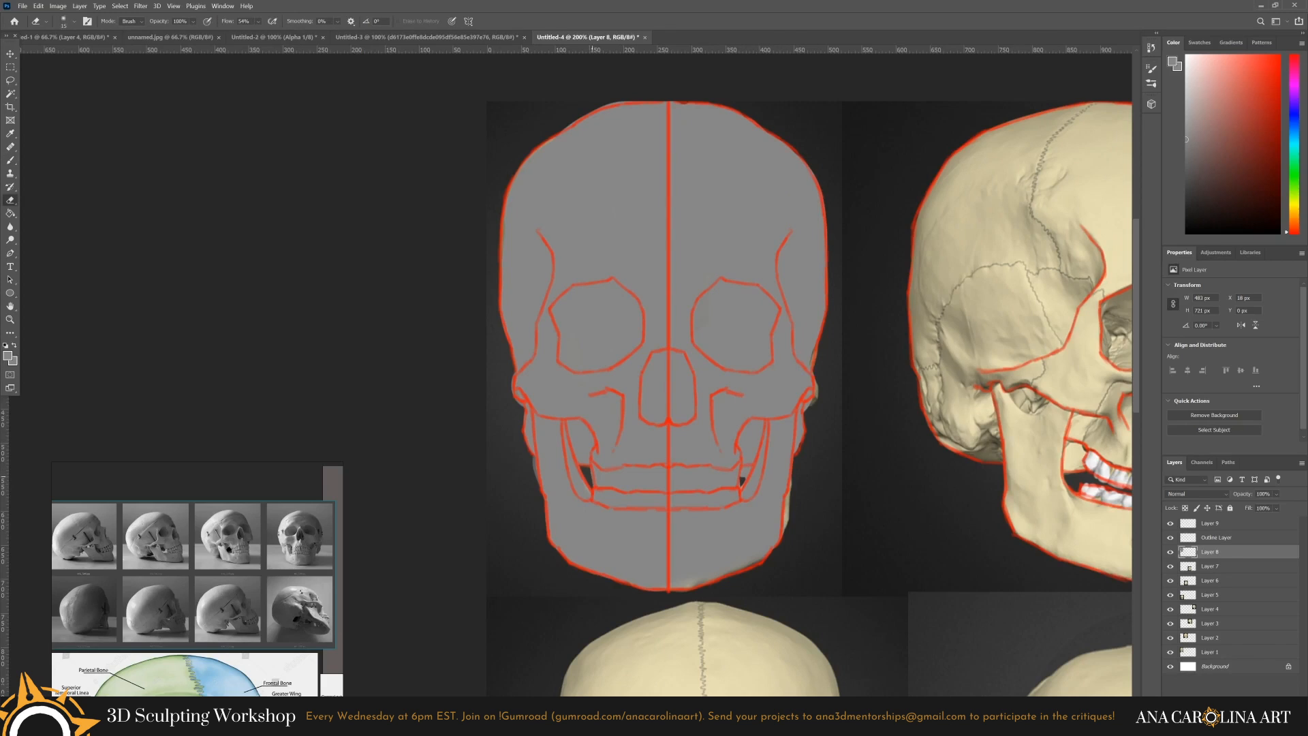
pyautogui.moveTo(743, 483); pyautogui.dragTo(745, 469)
pyautogui.press('b')
pyautogui.moveTo(729, 571); pyautogui.dragTo(766, 553)
pyautogui.press('e')
# Set the grey silhouette layer's opacity to 67% and adjust its tone with Hue/Saturation.
pyautogui.press('h')
pyautogui.moveTo(837, 446); pyautogui.dragTo(869, 462)
pyautogui.moveTo(1250, 493); pyautogui.dragTo(1235, 498)
pyautogui.hotkey('ctrl', 'u')
pyautogui.moveTo(1048, 342); pyautogui.dragTo(1059, 342)
pyautogui.click(1162, 243)
pyautogui.press('h')
pyautogui.moveTo(876, 446); pyautogui.dragTo(897, 470)
# Place the traced skull sheet below the anatomy diagrams on the reference board and frame its front and three-quarter views.
pyautogui.scroll(-4, 220, 605)
pyautogui.moveTo(220, 604); pyautogui.dragTo(163, 539, button='middle')
pyautogui.scroll(2, 170, 579)
pyautogui.scroll(3, 170, 613)
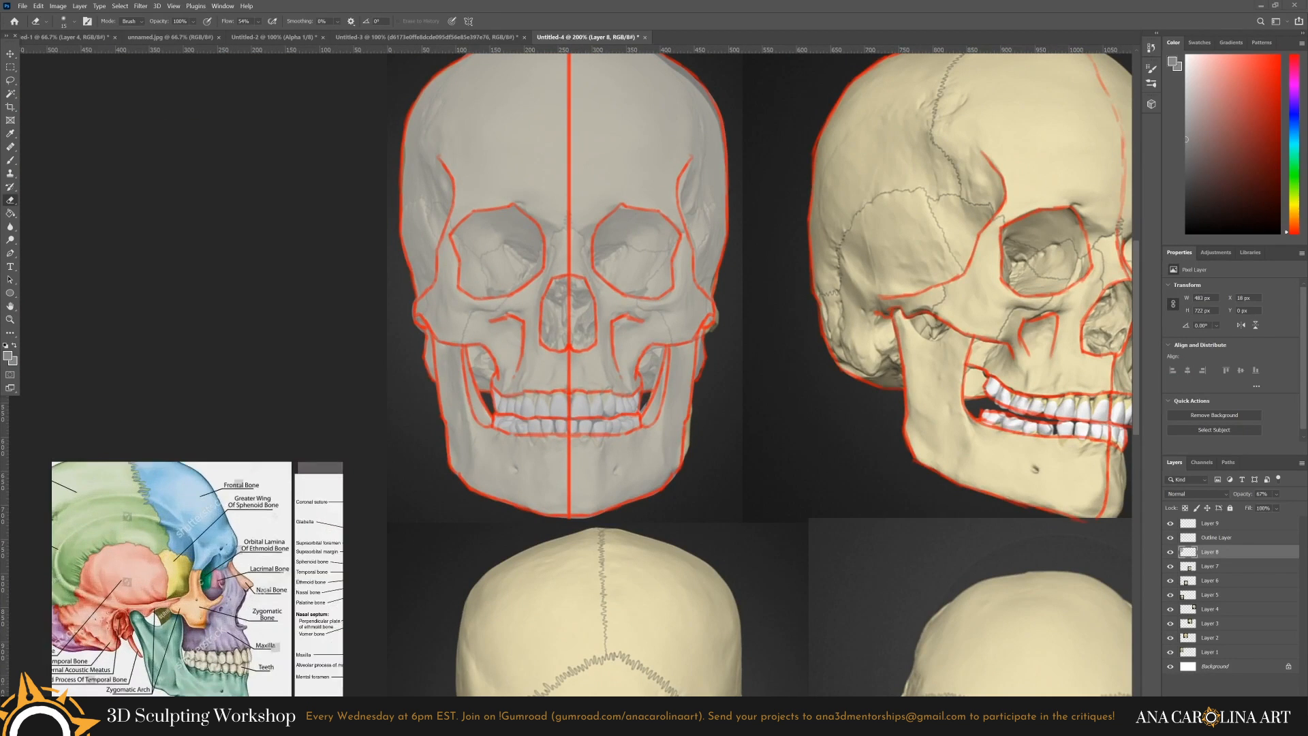
pyautogui.scroll(-5, 197, 579)
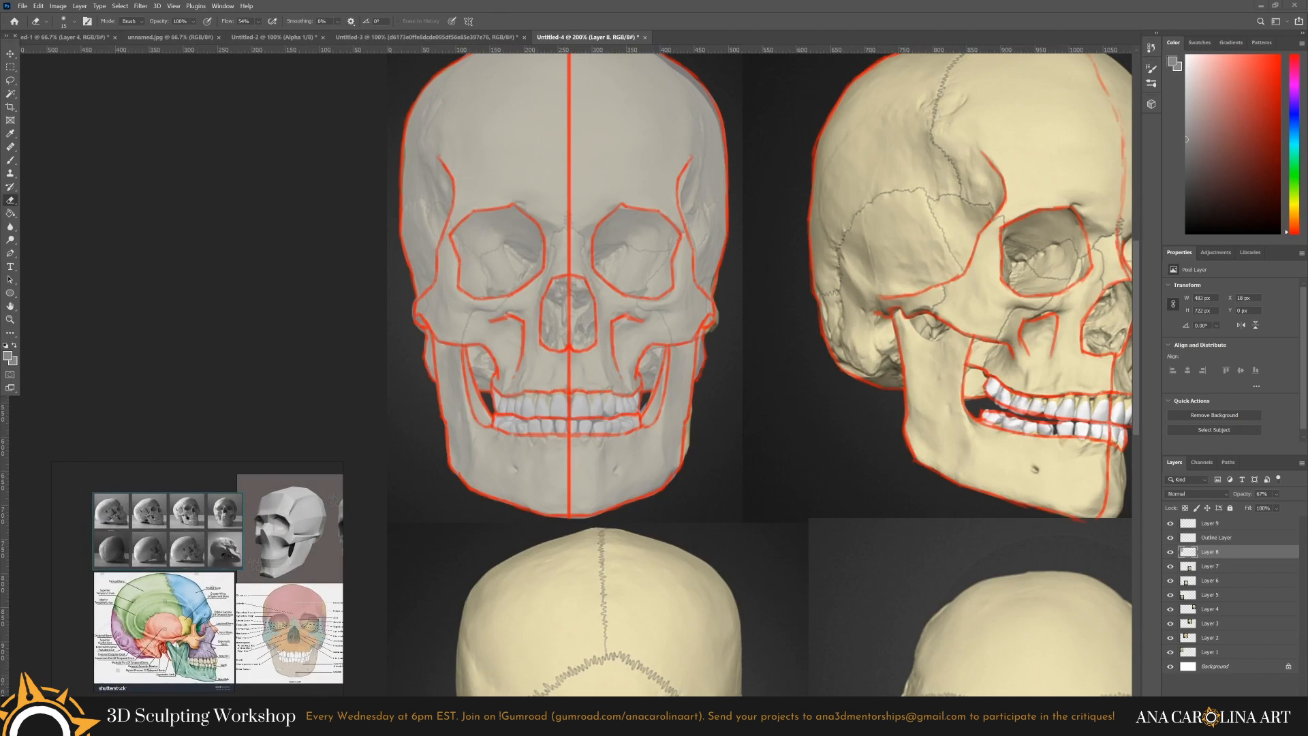
pyautogui.scroll(4, 171, 668)
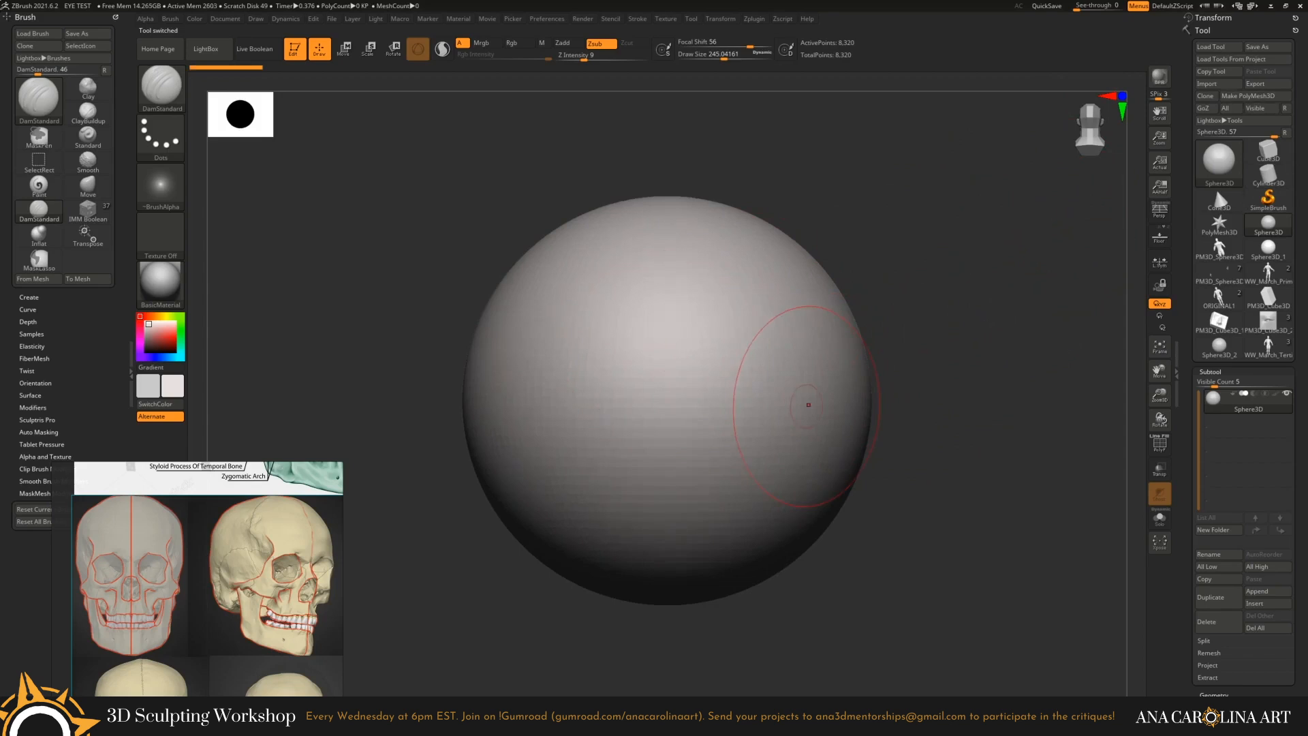
# Switch to ZBrush, convert the new sphere into an editable PolyMesh3D and open its geometry settings.
pyautogui.press('space')
pyautogui.click(808, 395)
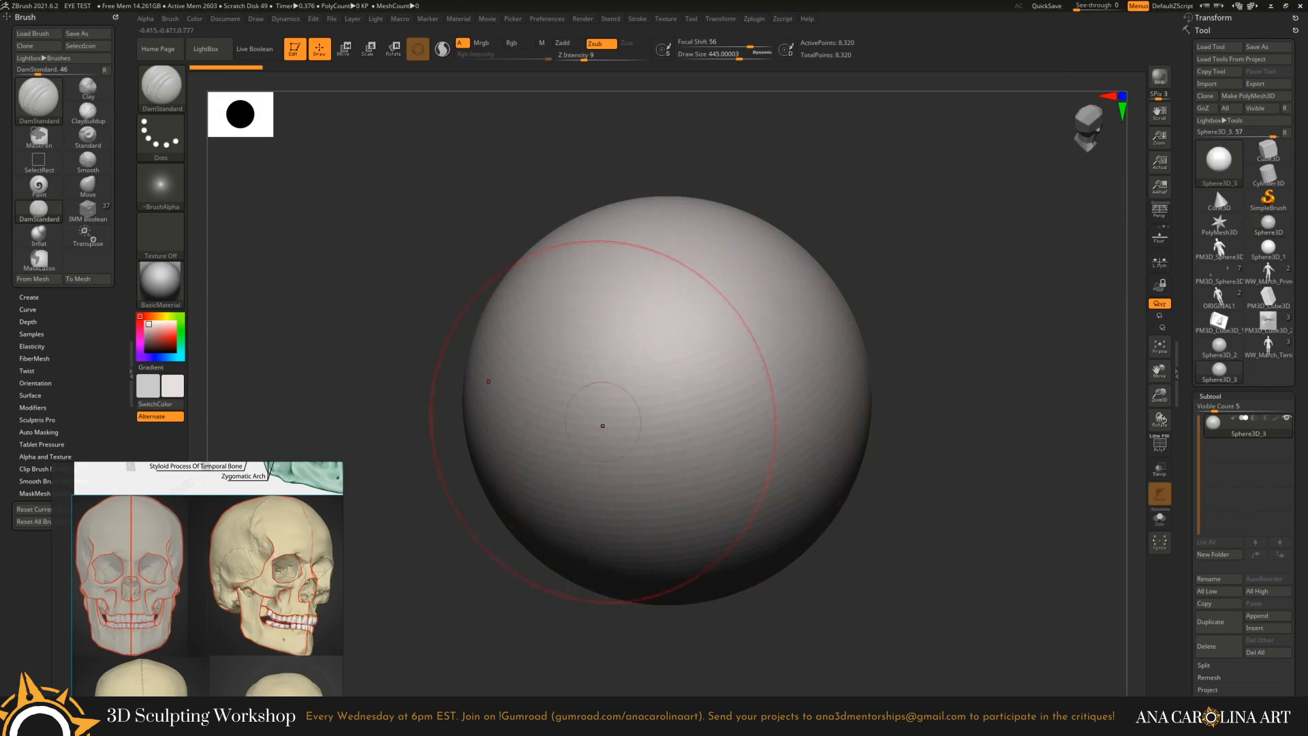
pyautogui.keyDown('shift'); pyautogui.moveTo(525, 590); pyautogui.dragTo(549, 591); pyautogui.keyUp('shift')
pyautogui.keyDown('shift'); pyautogui.moveTo(954, 565); pyautogui.dragTo(844, 566); pyautogui.keyUp('shift')
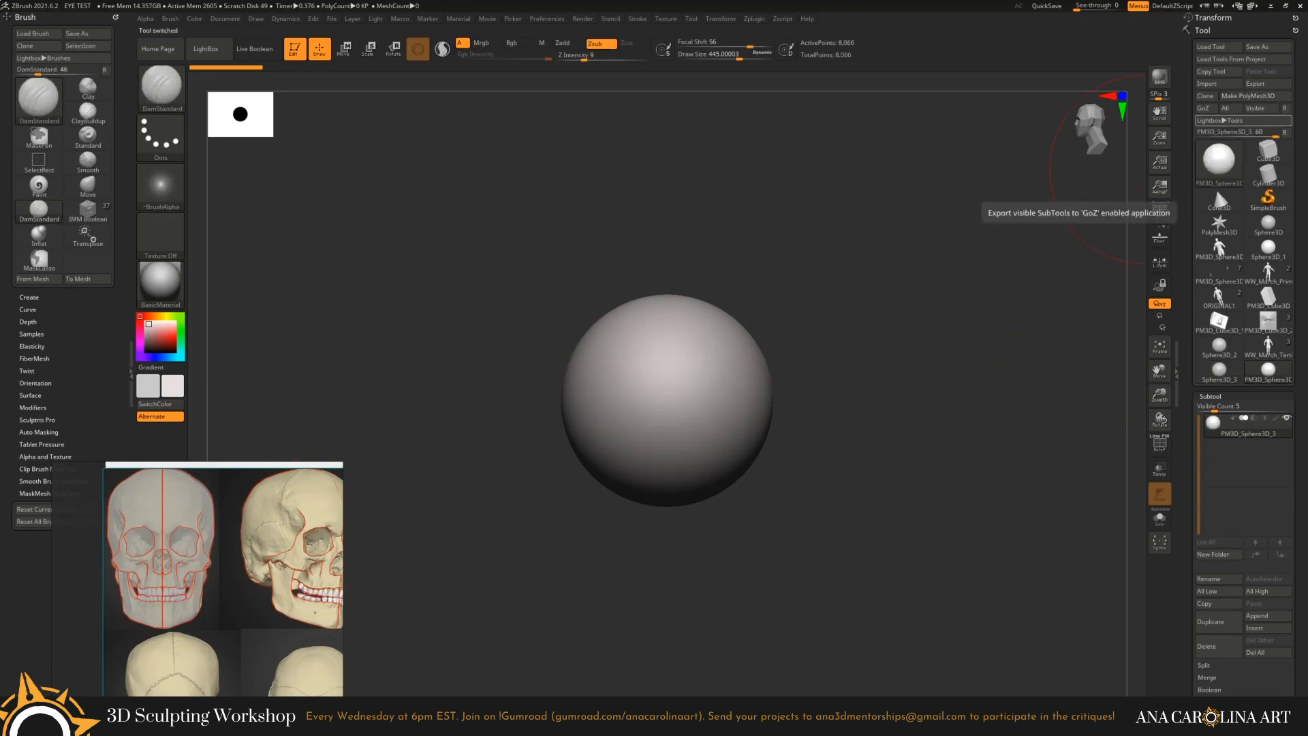
pyautogui.click(1255, 95)
pyautogui.click(1213, 524)
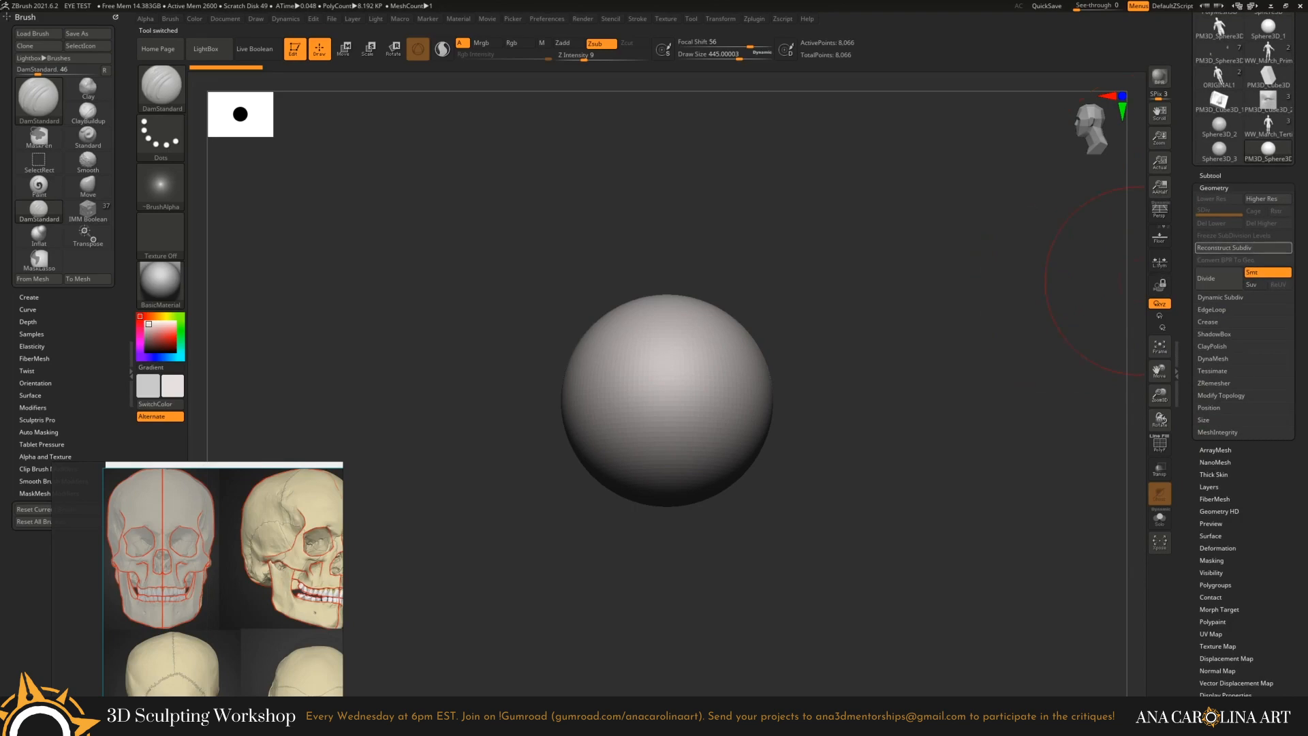
pyautogui.scroll(3, 1244, 272)
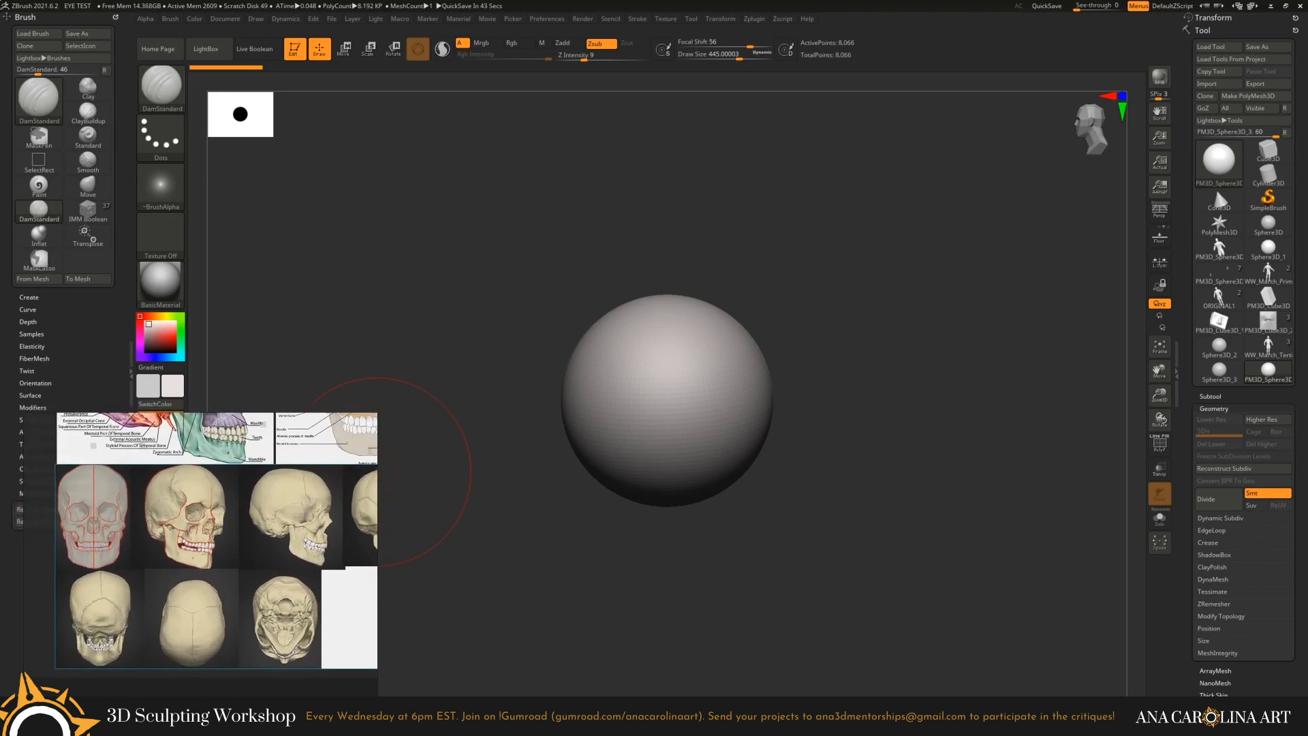
# Stretch the sphere front to back into an egg shape in top view with a large Move brush.
pyautogui.press('b')
pyautogui.press('m')
pyautogui.press('v')
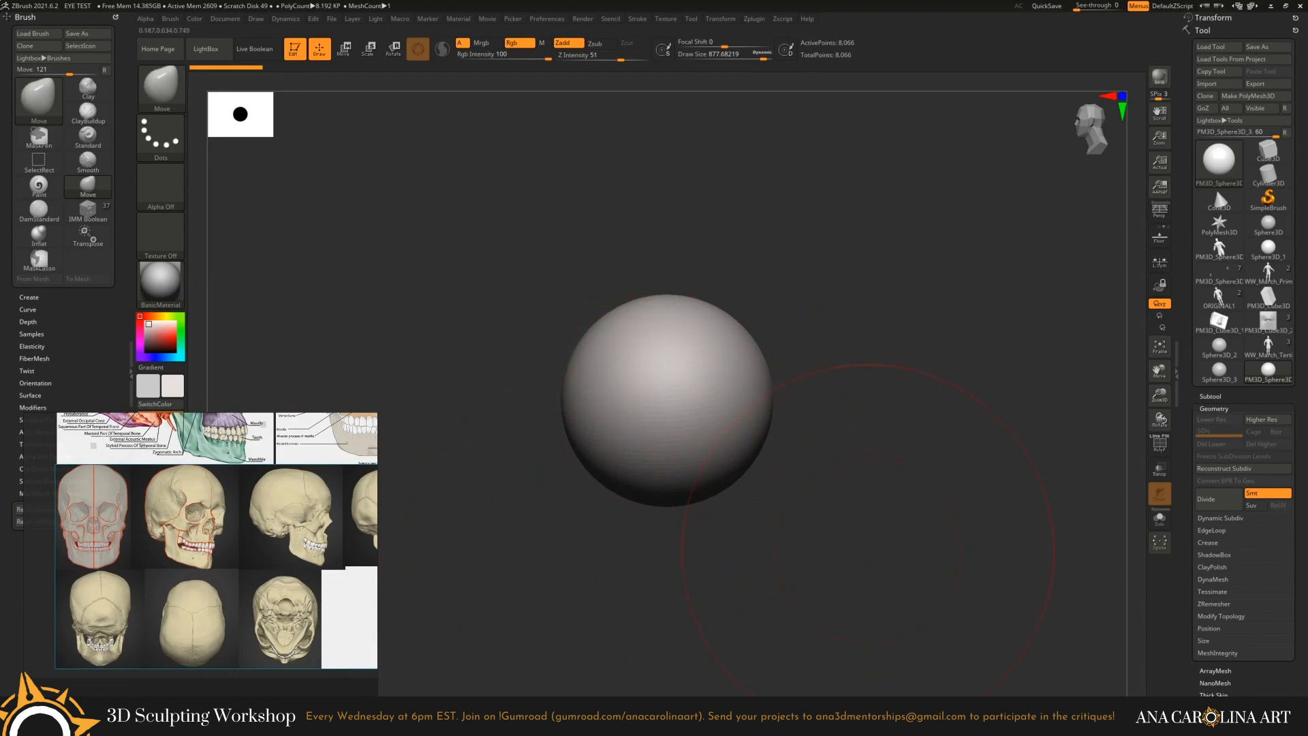
pyautogui.moveTo(788, 487)
pyautogui.mouseDown()
pyautogui.moveTo(851, 381)
pyautogui.moveTo(865, 408)
pyautogui.moveTo(881, 365)
pyautogui.mouseUp()
pyautogui.click(1088, 142)
pyautogui.click(1088, 142)
pyautogui.click(1089, 143)
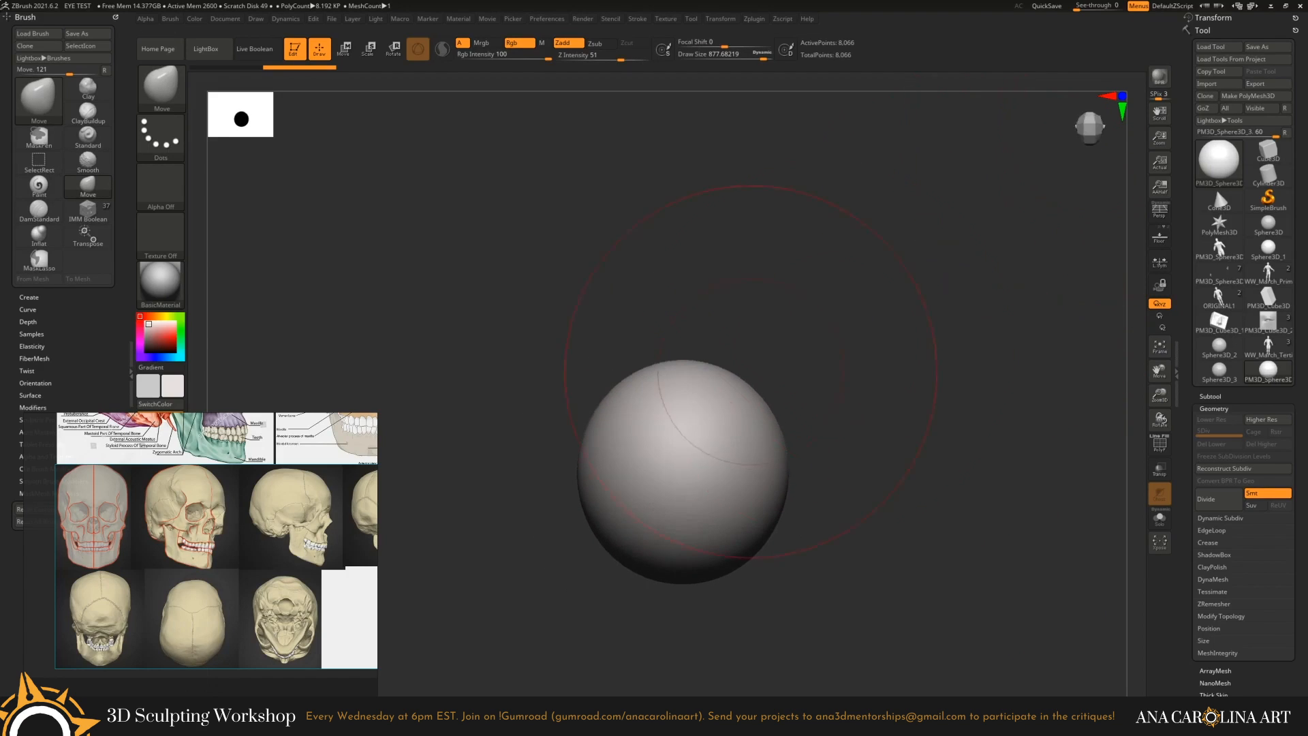
pyautogui.moveTo(753, 395)
pyautogui.mouseDown()
pyautogui.moveTo(759, 382)
pyautogui.moveTo(788, 478)
pyautogui.moveTo(852, 409)
pyautogui.moveTo(835, 426)
pyautogui.mouseUp()
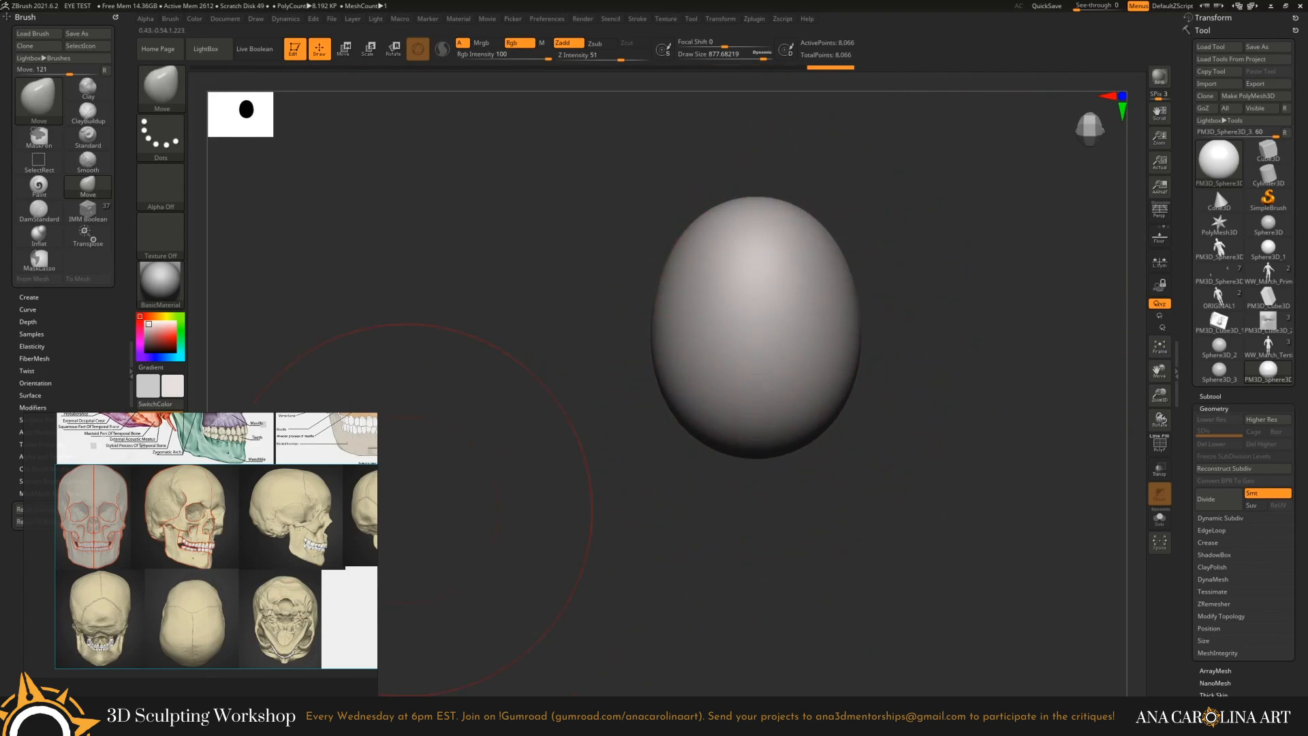
# Narrow the front and round out the back of the egg with the Move brush to match the top-view skull reference.
pyautogui.scroll(5, 205, 667)
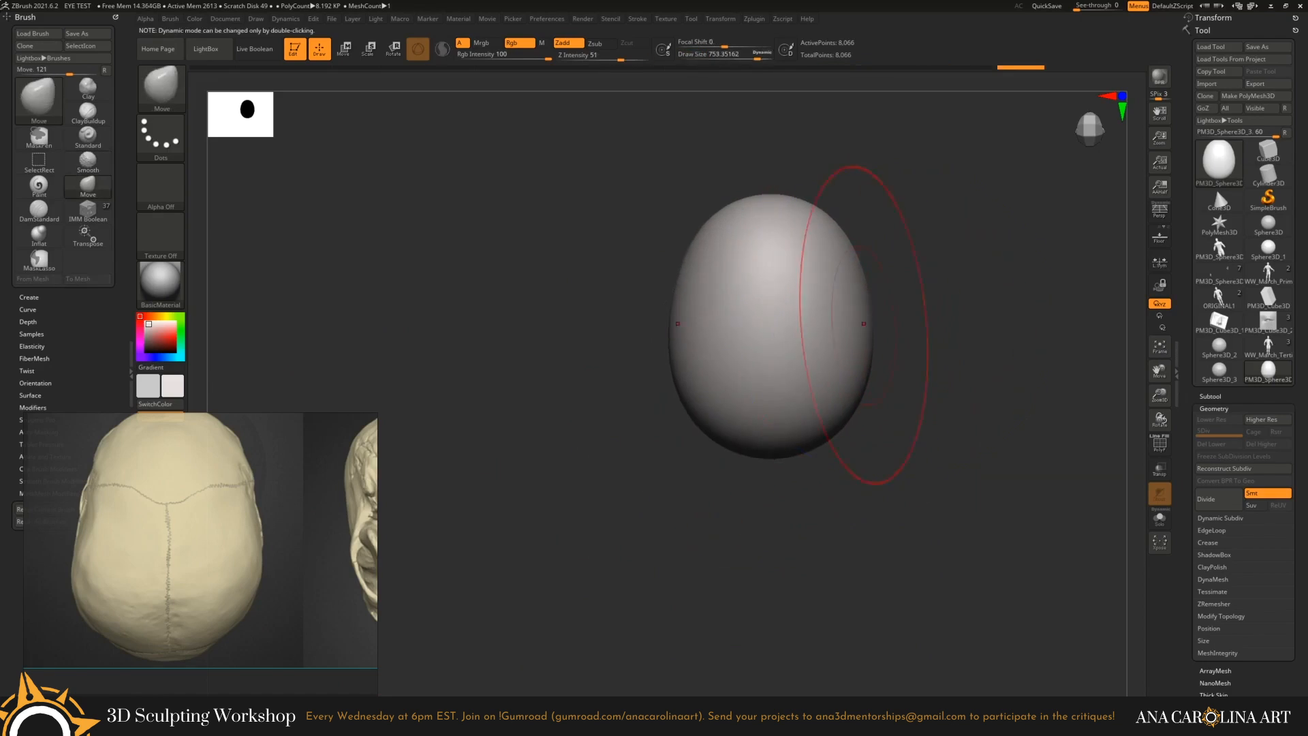
pyautogui.moveTo(852, 321); pyautogui.dragTo(875, 538)
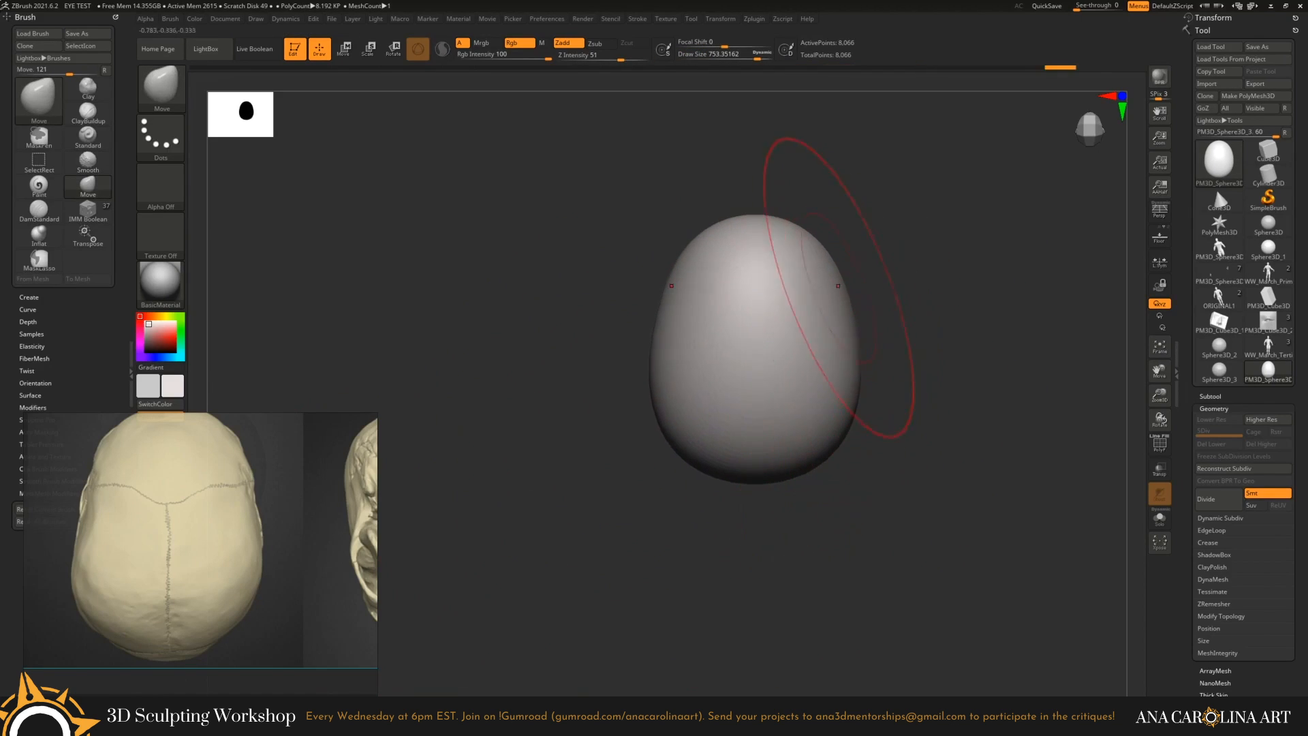
pyautogui.moveTo(815, 306); pyautogui.dragTo(838, 354)
pyautogui.hotkey('ctrl', 'z')
pyautogui.moveTo(829, 277); pyautogui.dragTo(779, 351)
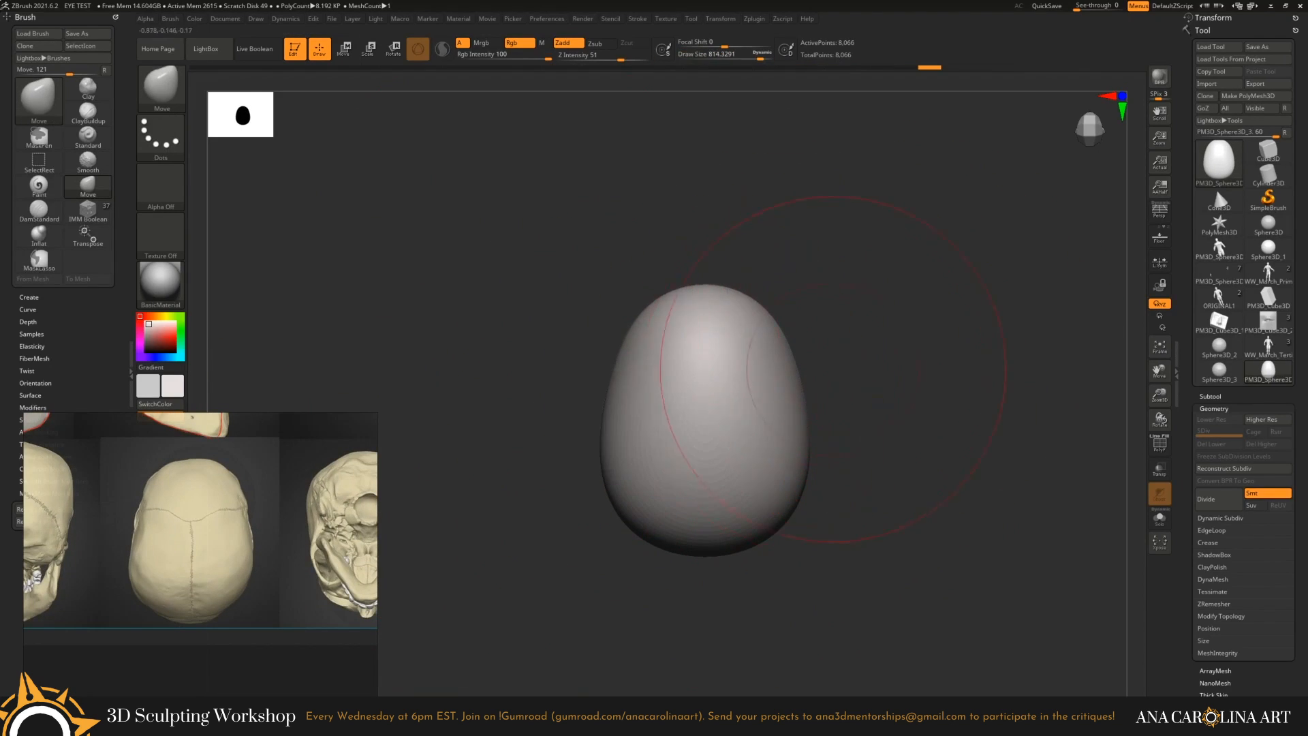
pyautogui.press('space')
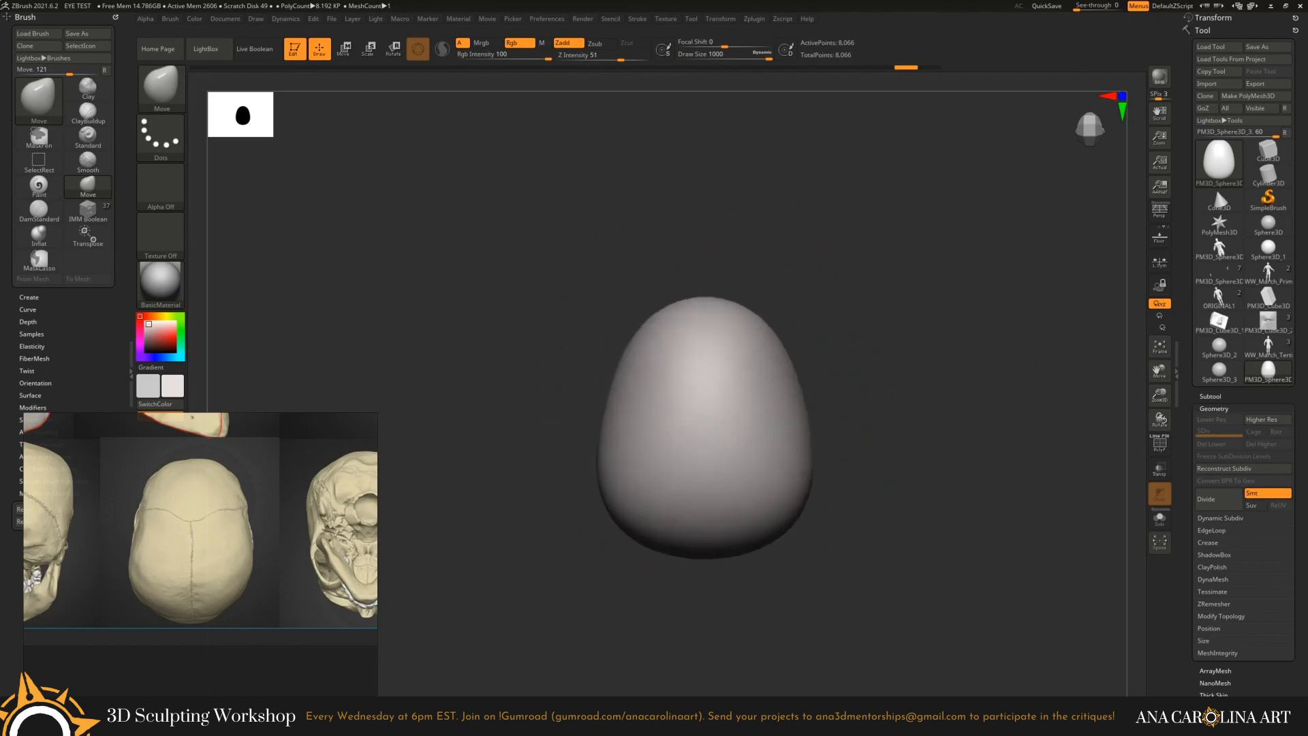
# Shape the cranium in front and side views with the Move brush, raising its top and cutting the lower front upward.
pyautogui.click(1109, 125)
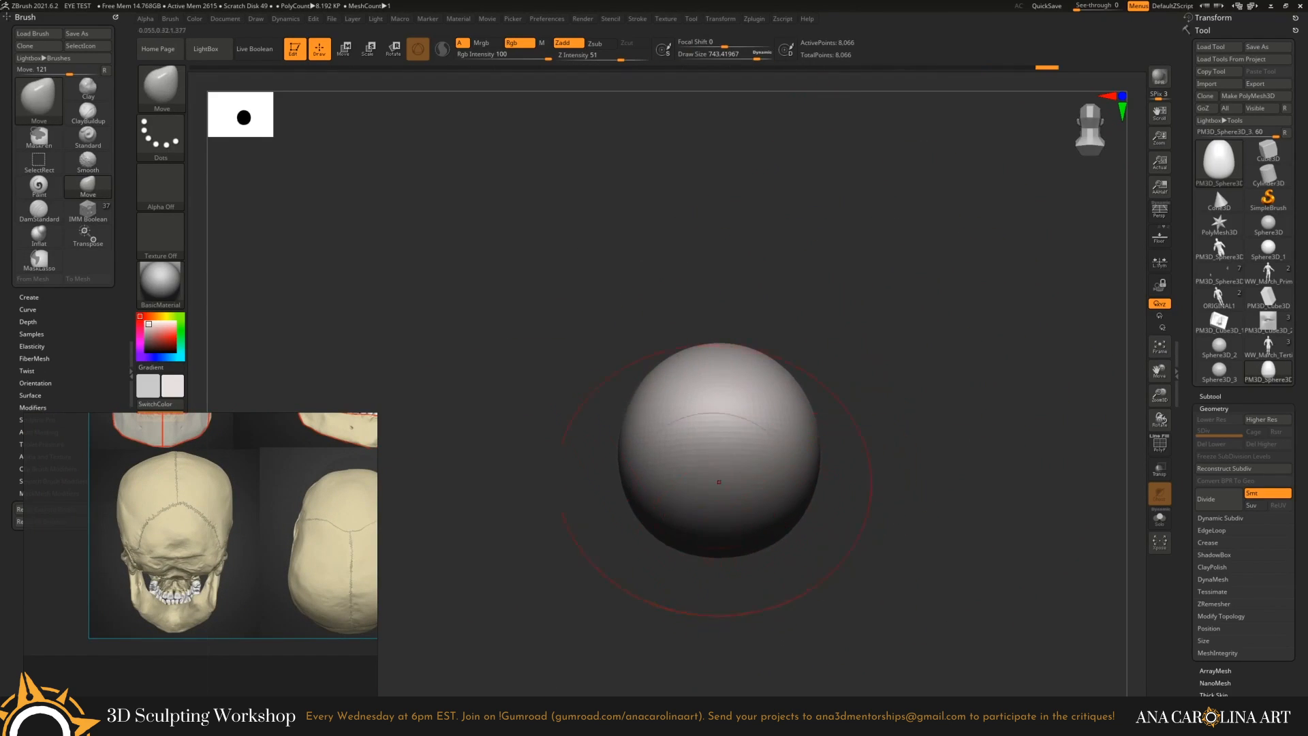
pyautogui.press('space')
pyautogui.moveTo(838, 408); pyautogui.dragTo(344, 385)
pyautogui.press('space')
pyautogui.moveTo(695, 342); pyautogui.dragTo(695, 293)
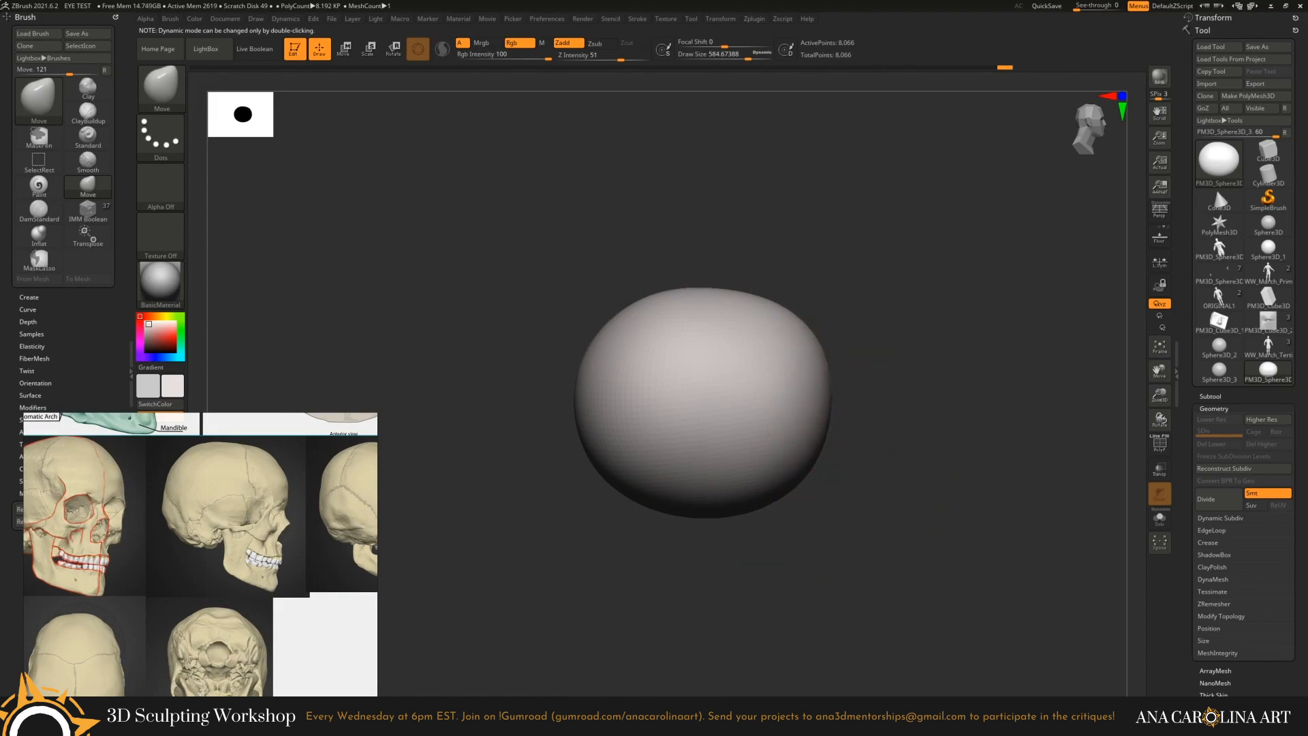
pyautogui.moveTo(776, 385); pyautogui.dragTo(729, 479)
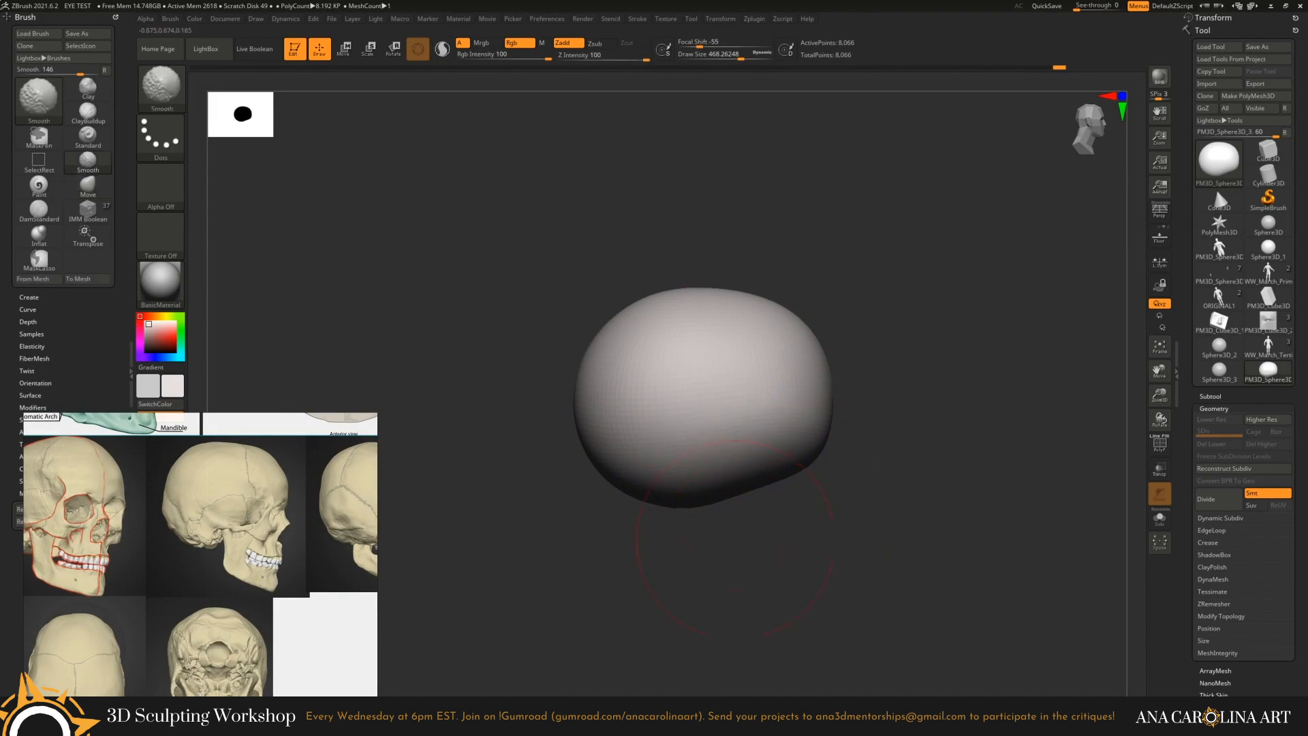
# Flatten the temple areas of the cranium with a smaller Move brush and undo the last two changes.
pyautogui.moveTo(298, 301); pyautogui.dragTo(641, 428)
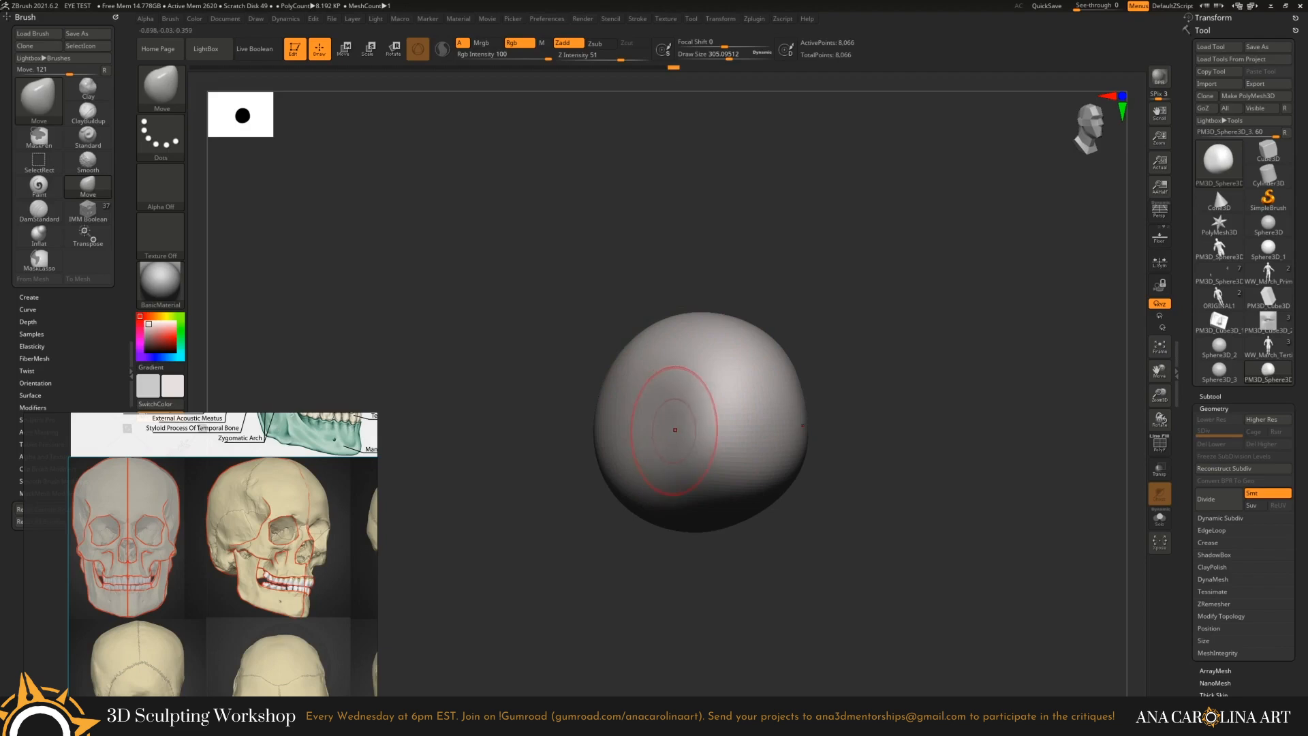
pyautogui.moveTo(858, 435); pyautogui.dragTo(831, 381)
pyautogui.moveTo(388, 545); pyautogui.dragTo(419, 549)
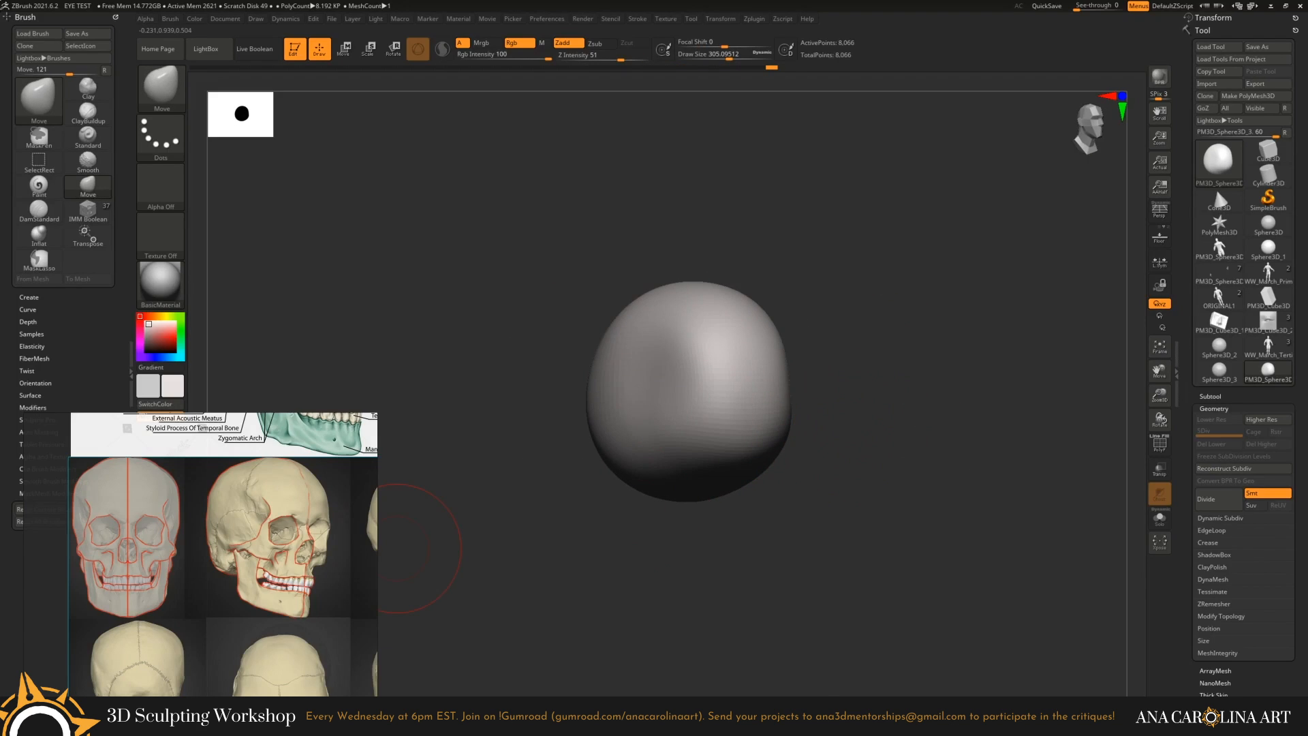
pyautogui.moveTo(732, 436); pyautogui.dragTo(589, 436)
pyautogui.hotkey('ctrl', 'z')
pyautogui.hotkey('ctrl', 'z')
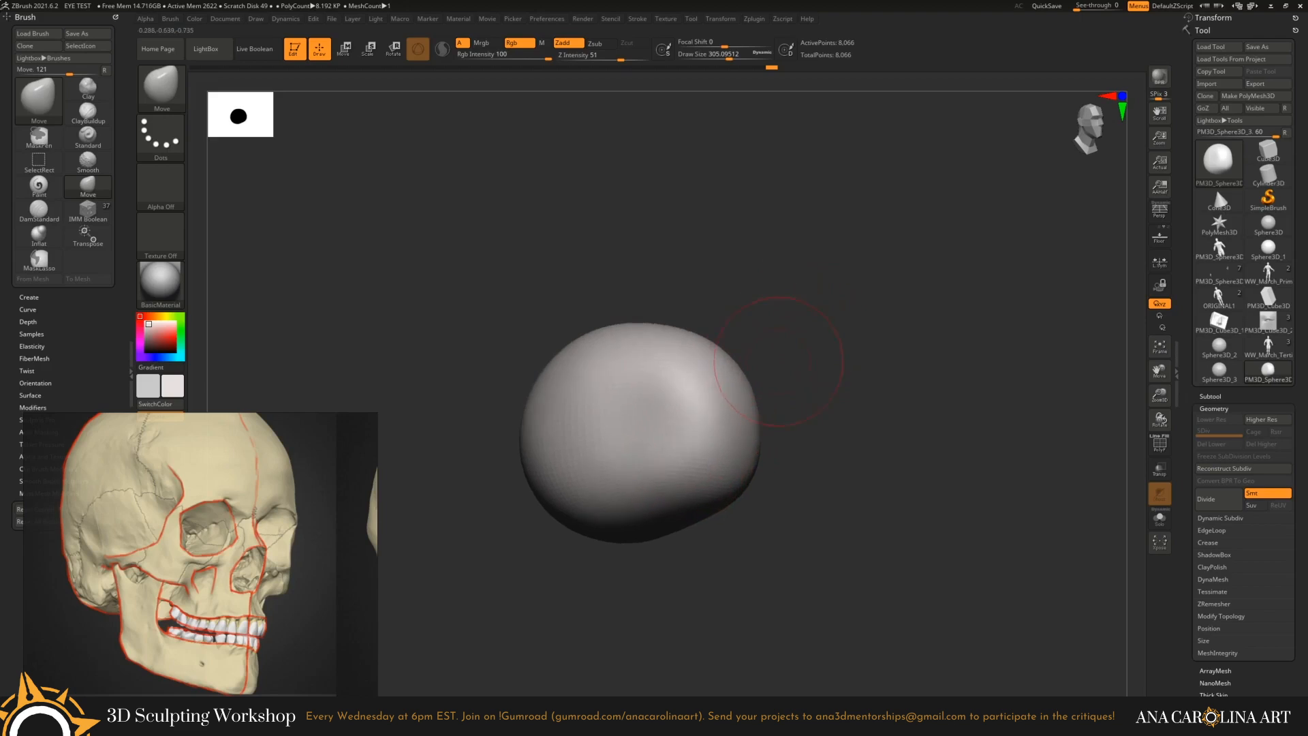
# Carve the eye sockets and nasal opening into the front of the cranium with the ClayBuildup brush.
pyautogui.press('b')
pyautogui.press('c')
pyautogui.press('b')
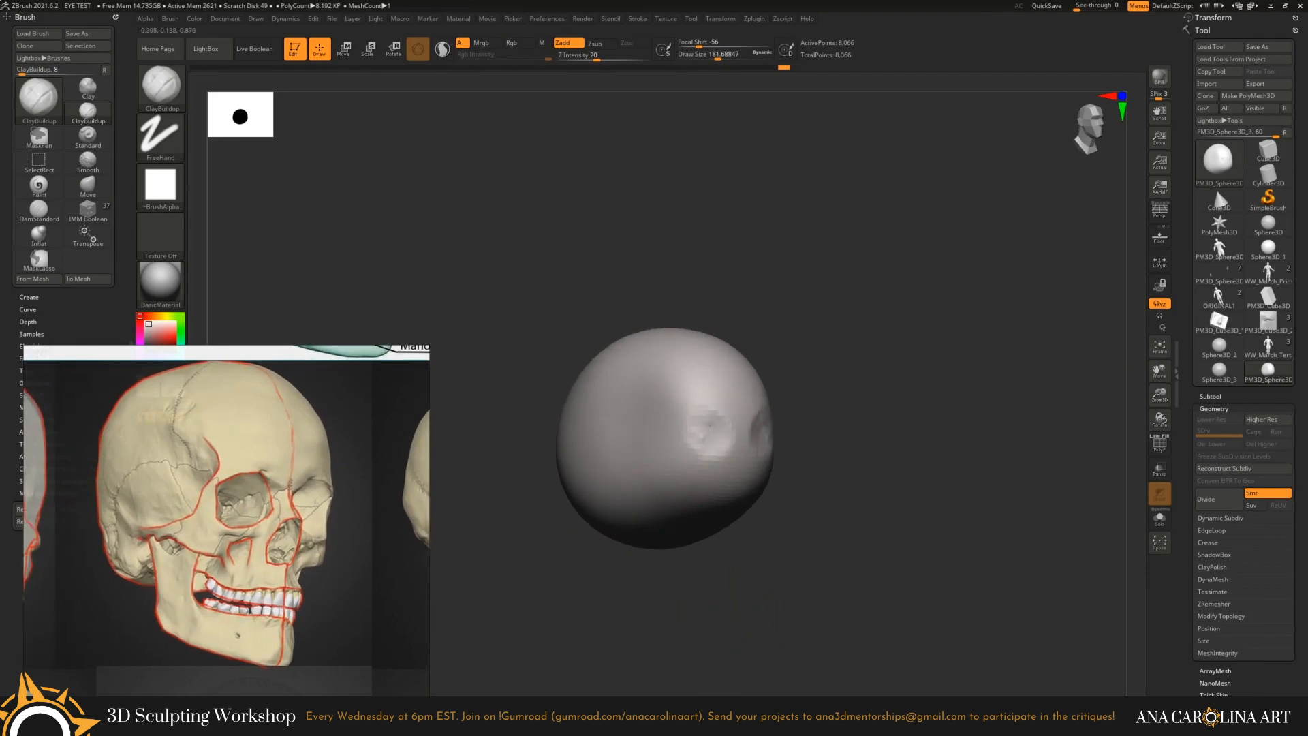
pyautogui.moveTo(886, 443)
pyautogui.mouseDown()
pyautogui.moveTo(953, 443)
pyautogui.moveTo(845, 453)
pyautogui.moveTo(920, 477)
pyautogui.moveTo(906, 501)
pyautogui.moveTo(927, 497)
pyautogui.moveTo(896, 492)
pyautogui.mouseUp()
pyautogui.press('ctrl')
pyautogui.press('space')
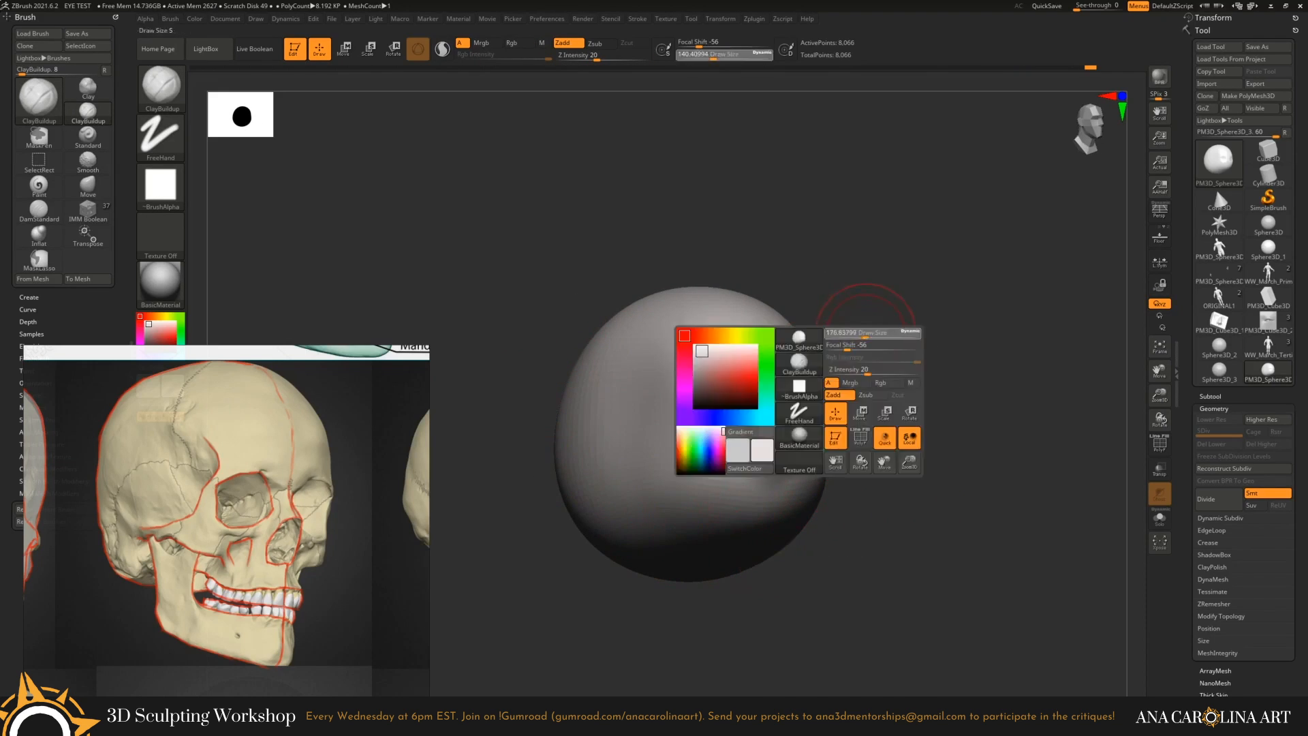
pyautogui.moveTo(862, 306)
pyautogui.mouseDown()
pyautogui.moveTo(862, 467)
pyautogui.moveTo(833, 482)
pyautogui.moveTo(806, 545)
pyautogui.moveTo(783, 538)
pyautogui.moveTo(749, 491)
pyautogui.moveTo(763, 443)
pyautogui.moveTo(845, 381)
pyautogui.moveTo(684, 498)
pyautogui.moveTo(824, 502)
pyautogui.moveTo(934, 468)
pyautogui.moveTo(964, 408)
pyautogui.moveTo(848, 569)
pyautogui.moveTo(826, 409)
pyautogui.moveTo(920, 534)
pyautogui.moveTo(1022, 498)
pyautogui.mouseUp()
# Reshape the cheek and upper jaw below the eye sockets with the Move brush, varying the brush size.
pyautogui.press('b')
pyautogui.press('m')
pyautogui.press('v')
pyautogui.press('space')
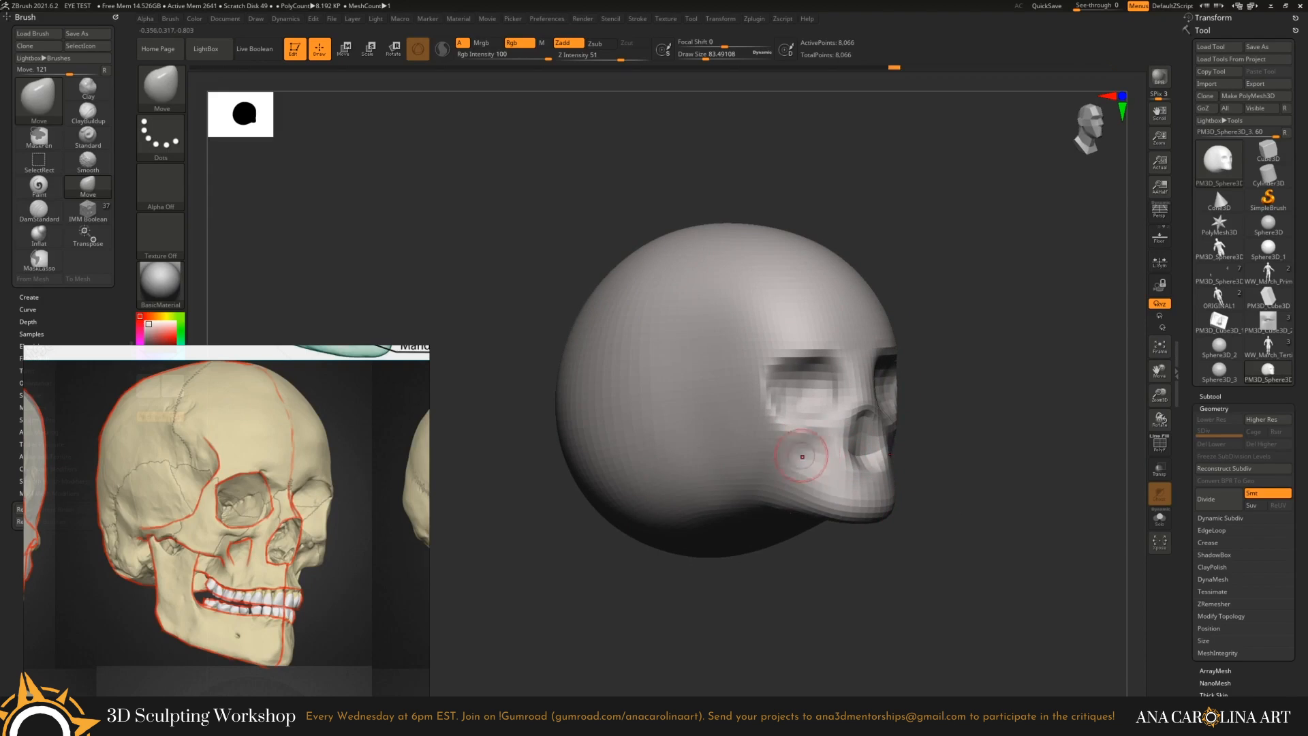
pyautogui.moveTo(802, 457)
pyautogui.mouseDown()
pyautogui.moveTo(939, 443)
pyautogui.moveTo(954, 395)
pyautogui.moveTo(937, 446)
pyautogui.moveTo(878, 495)
pyautogui.mouseUp()
pyautogui.press(']')
pyautogui.moveTo(817, 504); pyautogui.dragTo(879, 518, button='right')
pyautogui.press('space')
pyautogui.moveTo(913, 470); pyautogui.dragTo(946, 469)
# Examine the blocked-in skull's proportions from the front, from below and in three-quarter view against the reference.
pyautogui.moveTo(811, 408); pyautogui.dragTo(847, 399, button='right')
pyautogui.press('space')
pyautogui.moveTo(616, 536); pyautogui.dragTo(708, 536, button='right')
pyautogui.moveTo(838, 616); pyautogui.dragTo(771, 618, button='right')
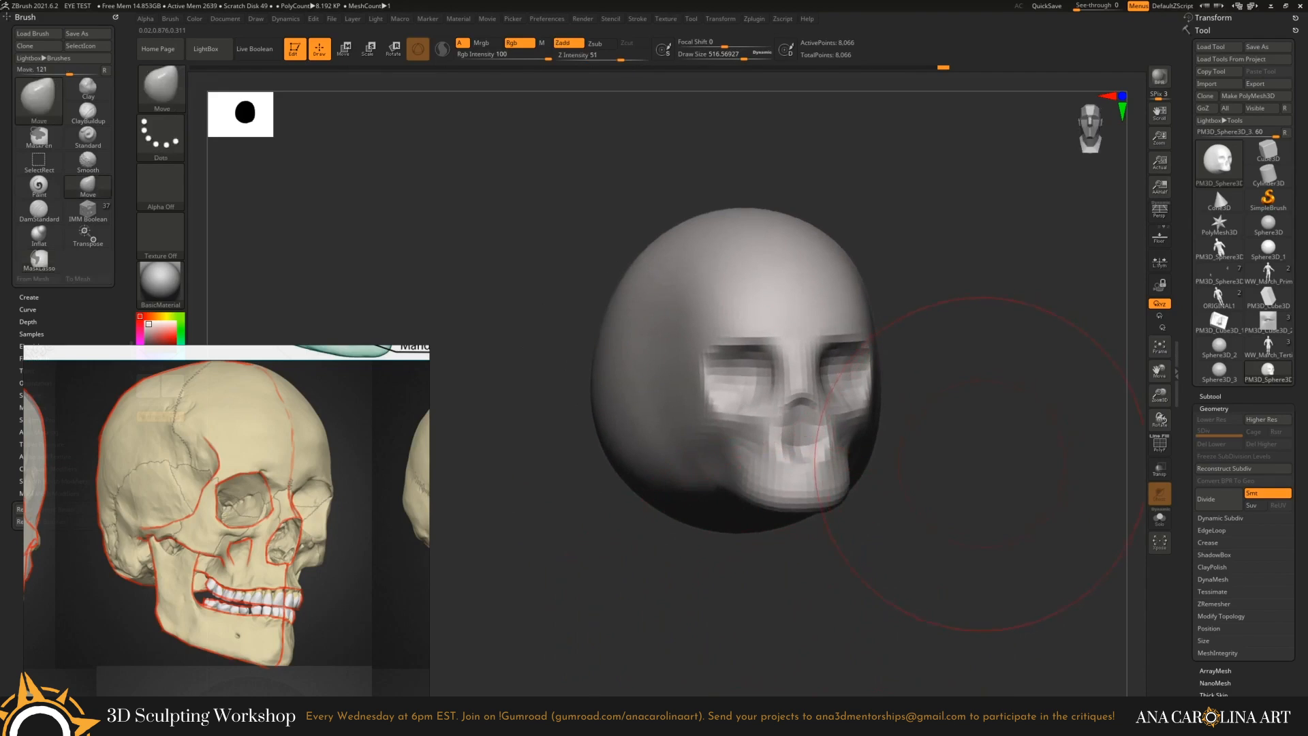
pyautogui.moveTo(988, 463); pyautogui.dragTo(994, 443, button='right')
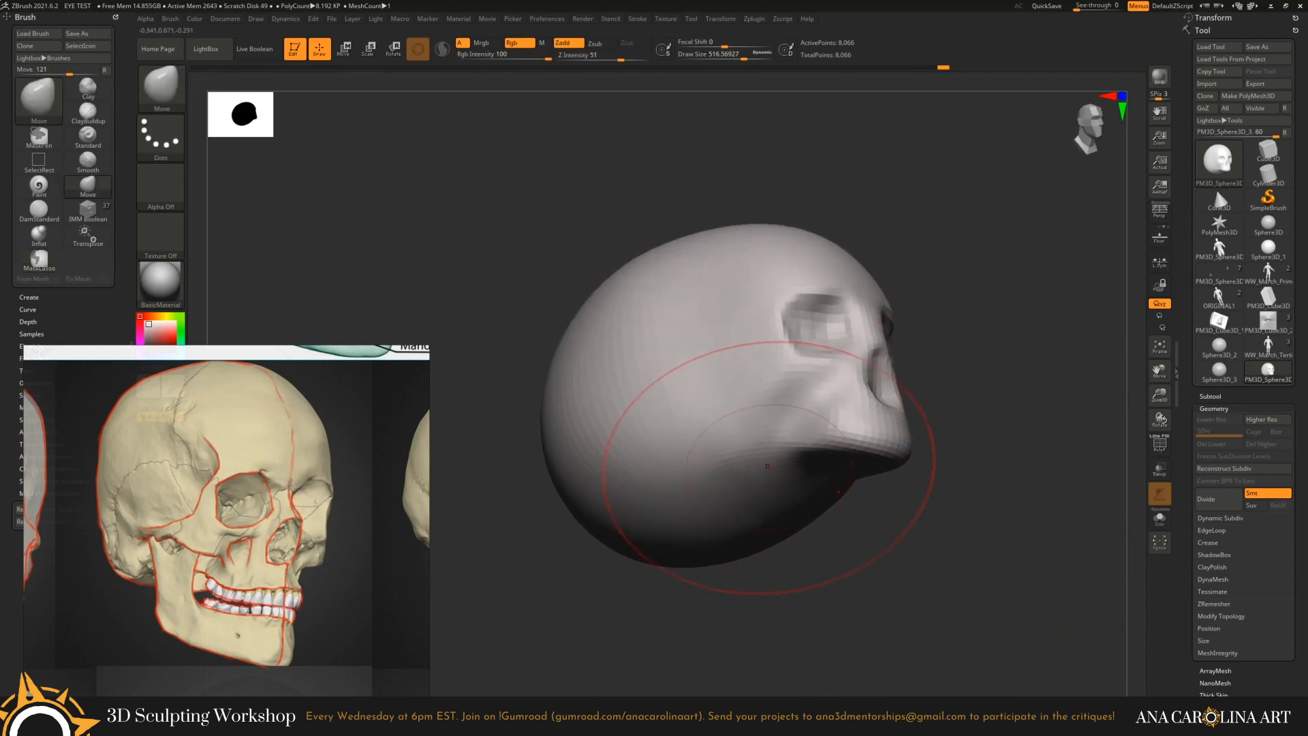
pyautogui.moveTo(764, 471); pyautogui.dragTo(767, 440, button='right')
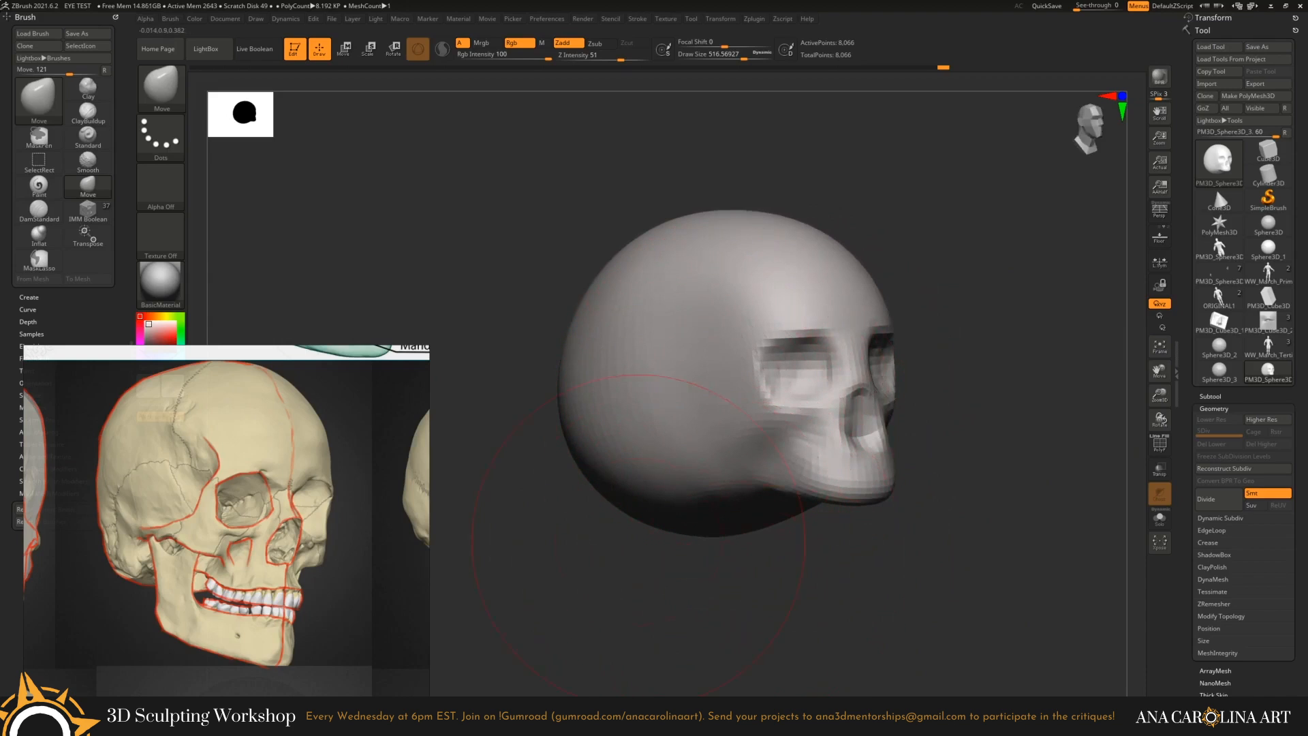
pyautogui.moveTo(432, 538); pyautogui.dragTo(743, 519, button='right')
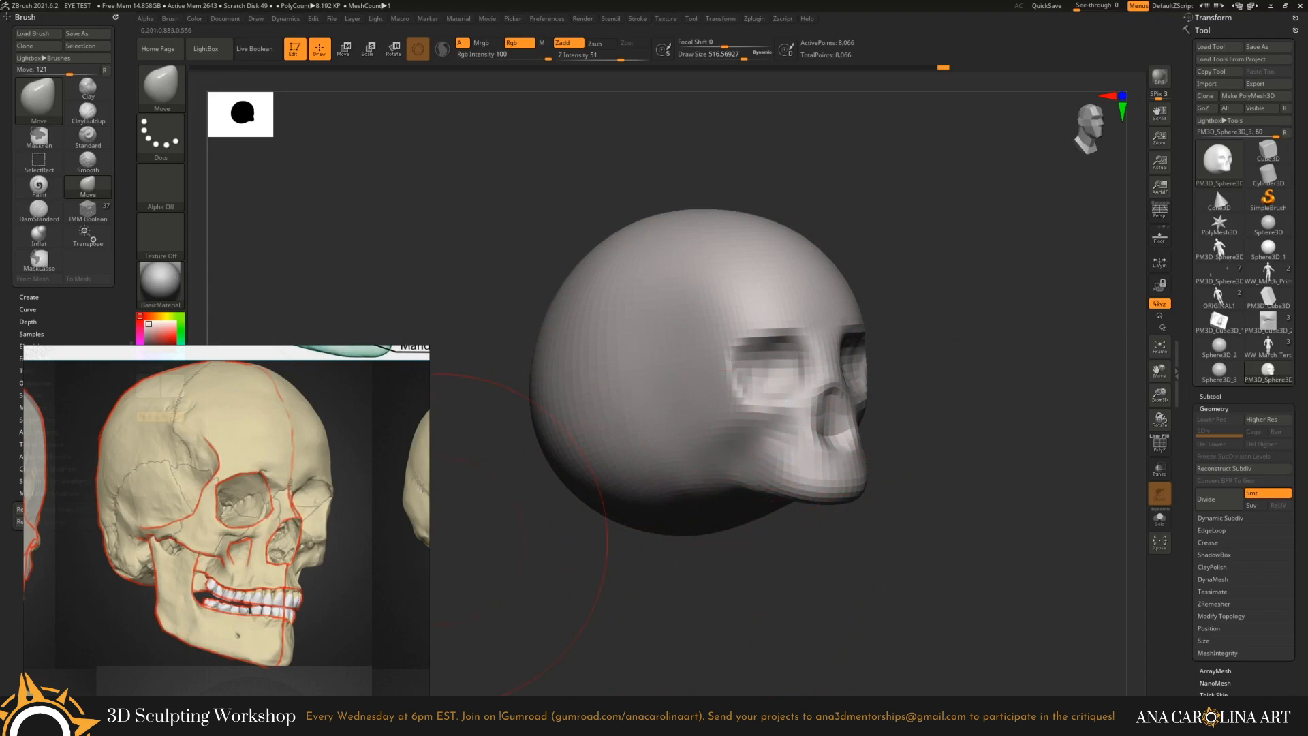
pyautogui.moveTo(994, 381); pyautogui.dragTo(1002, 378, button='right')
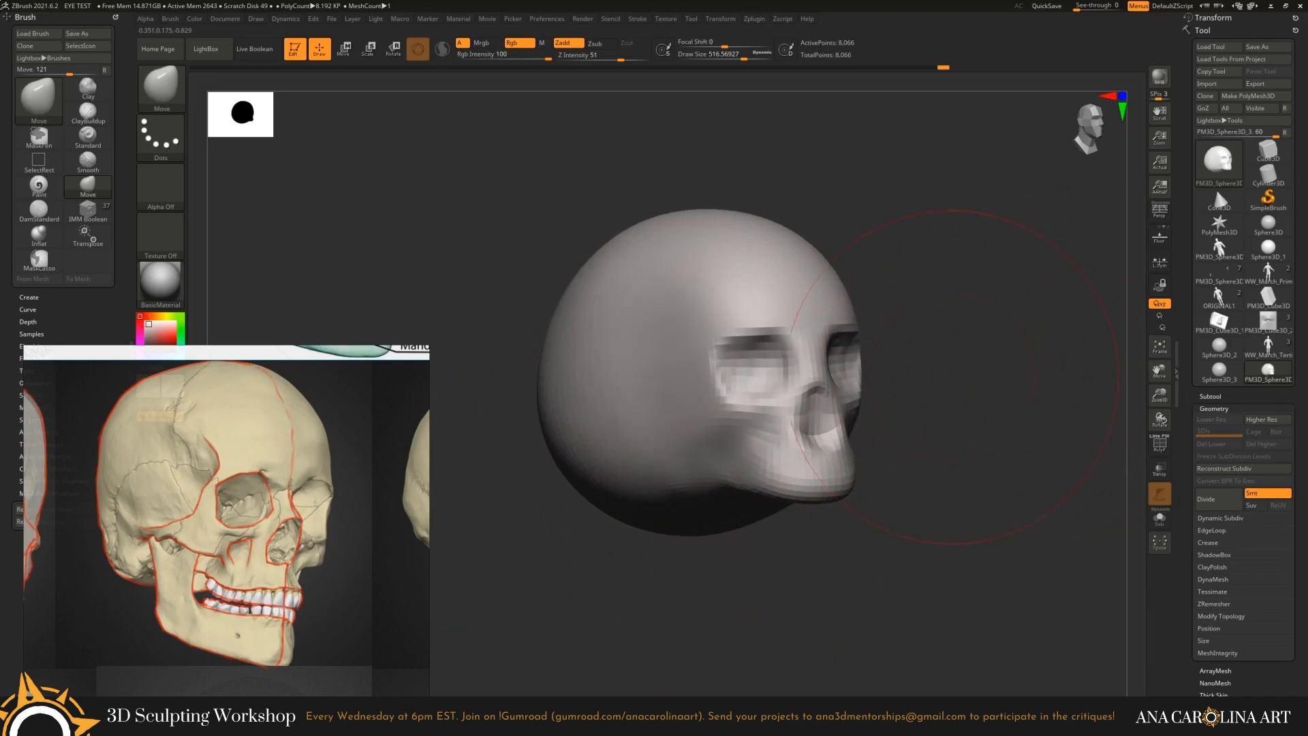
# Insert a Sphere 32 primitive on each side of the face at cheekbone level with a smaller IMM Primitives brush.
pyautogui.press('b')
pyautogui.press('i')
pyautogui.moveTo(907, 175); pyautogui.dragTo(915, 176, button='right')
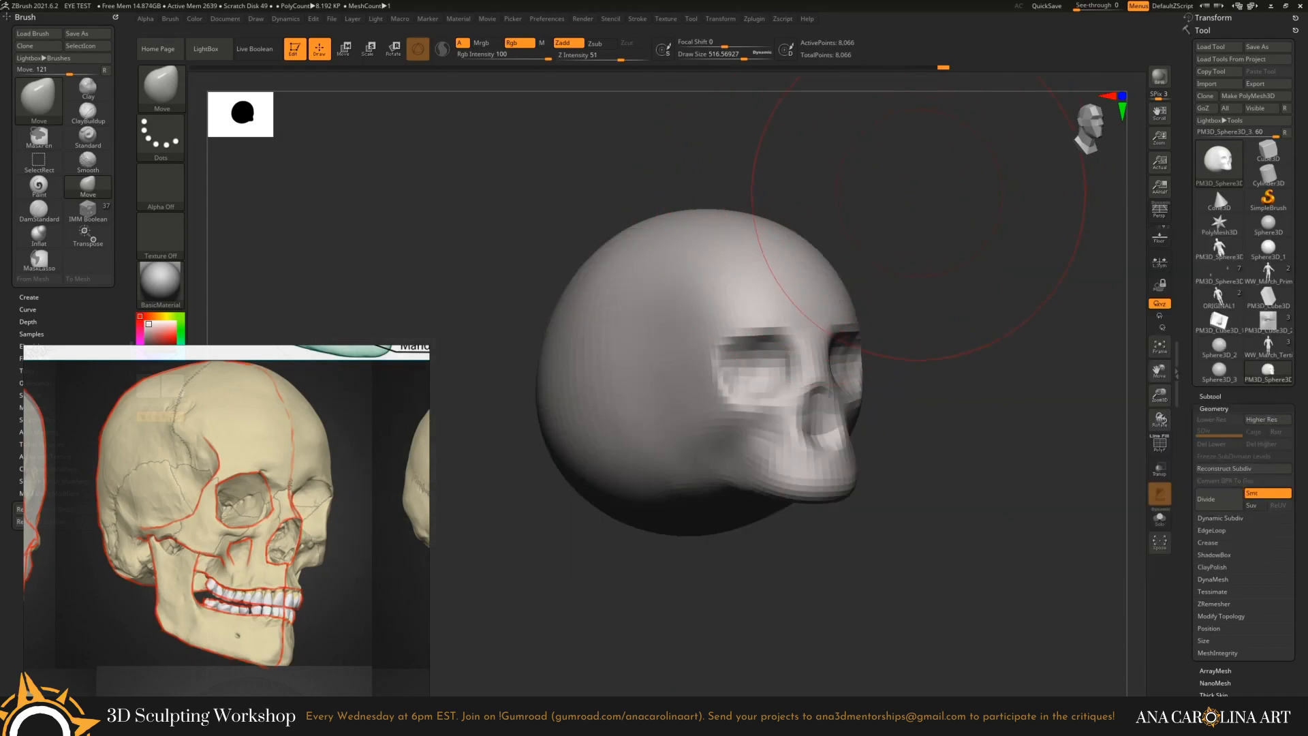
pyautogui.press('b')
pyautogui.press('i')
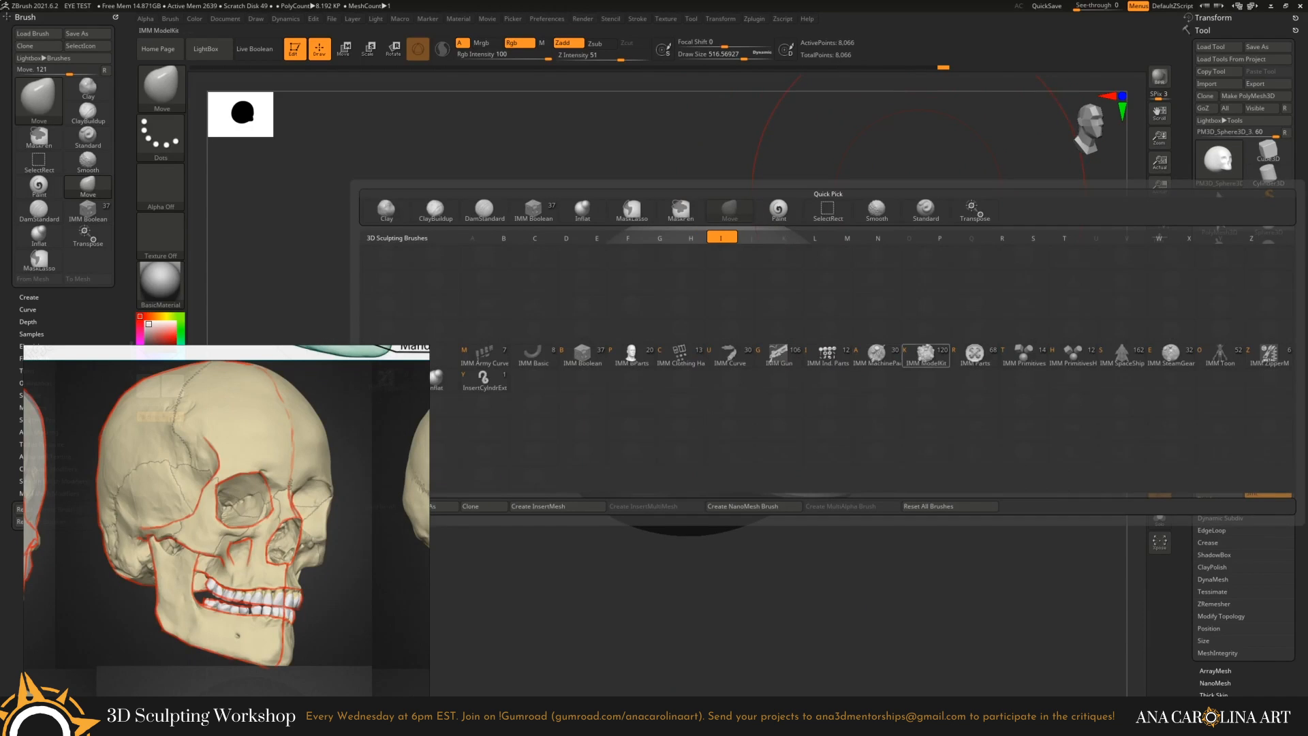
pyautogui.press('t')
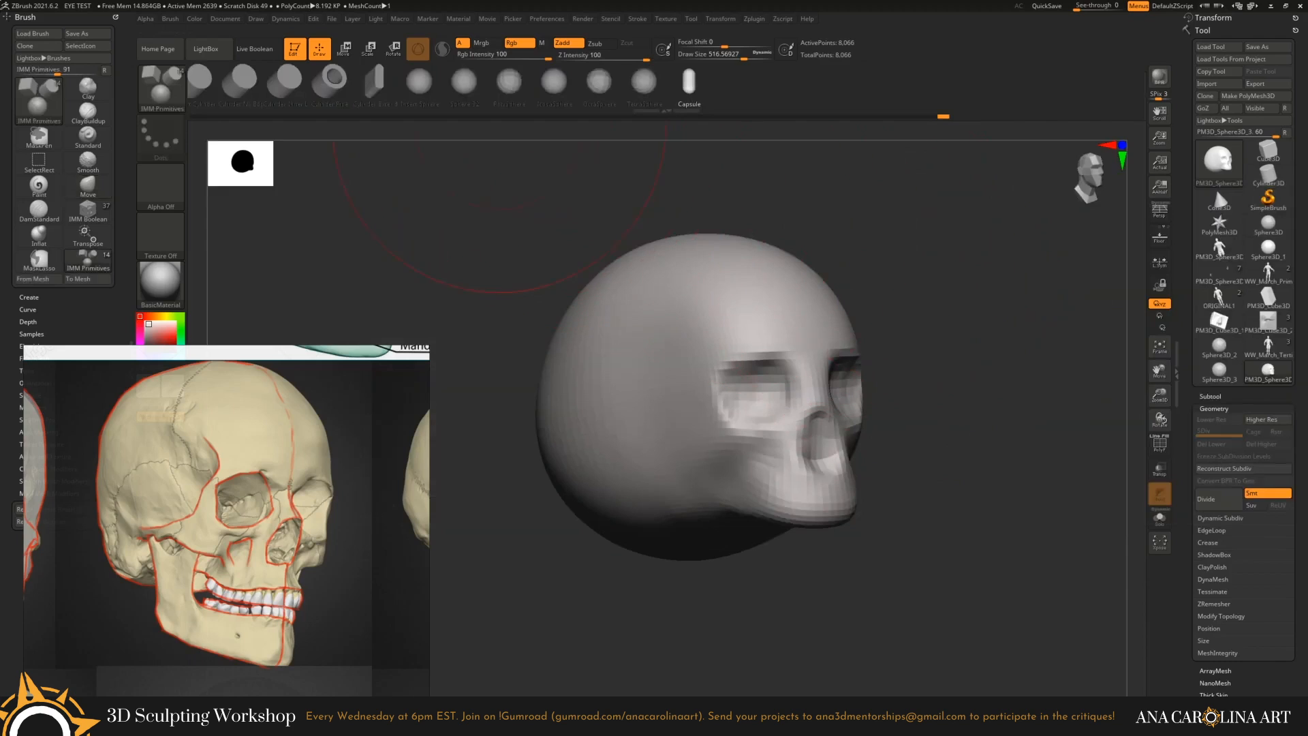
pyautogui.click(465, 82)
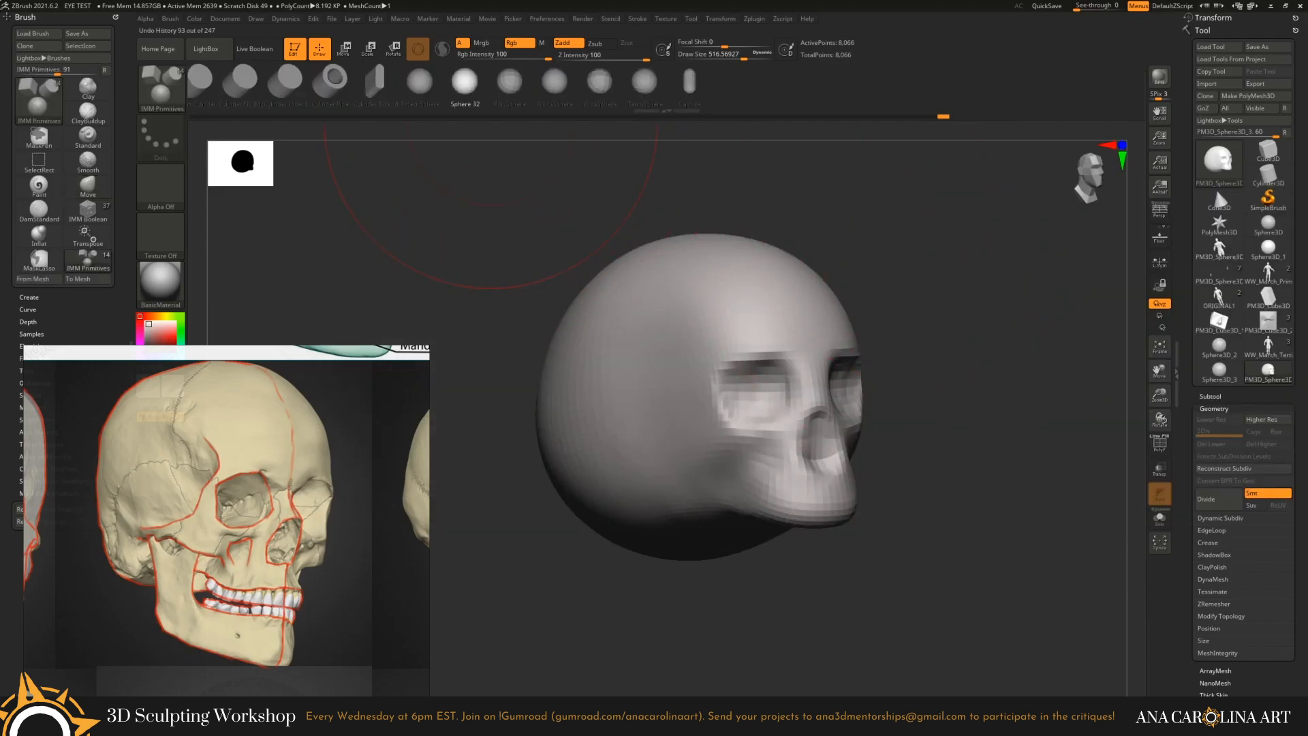
pyautogui.press('space')
pyautogui.moveTo(885, 278); pyautogui.dragTo(858, 278)
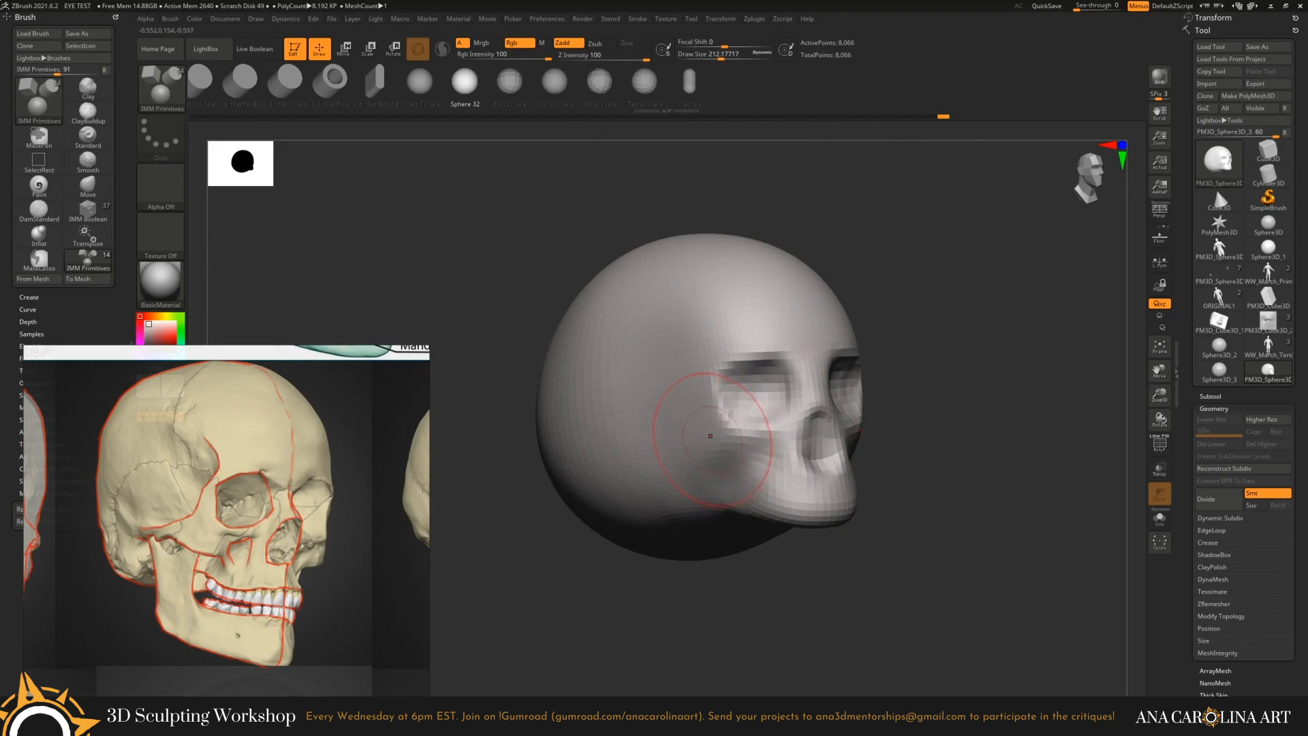
pyautogui.moveTo(709, 436); pyautogui.dragTo(743, 466)
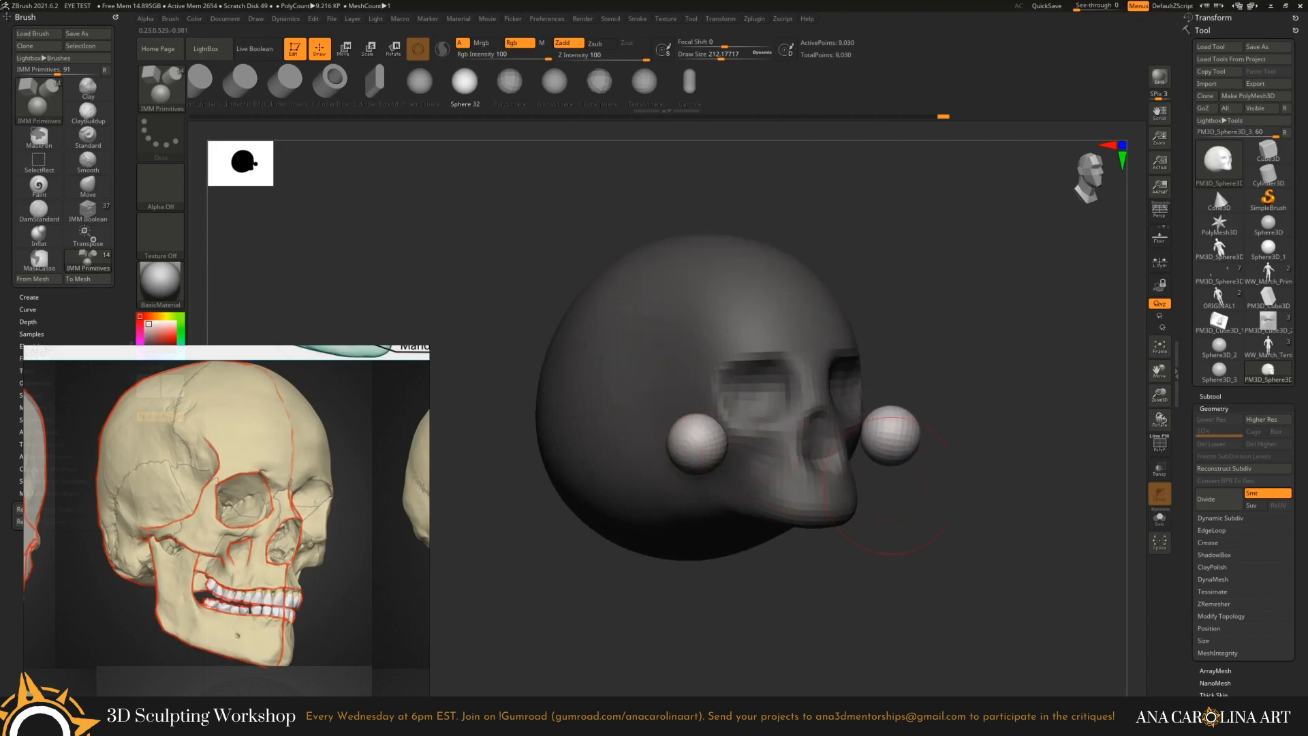
# Turn on local symmetry and flatten the two inserted cheek spheres along one axis with the gizmo.
pyautogui.moveTo(889, 485); pyautogui.dragTo(930, 572)
pyautogui.press('w')
pyautogui.moveTo(726, 467); pyautogui.dragTo(752, 519)
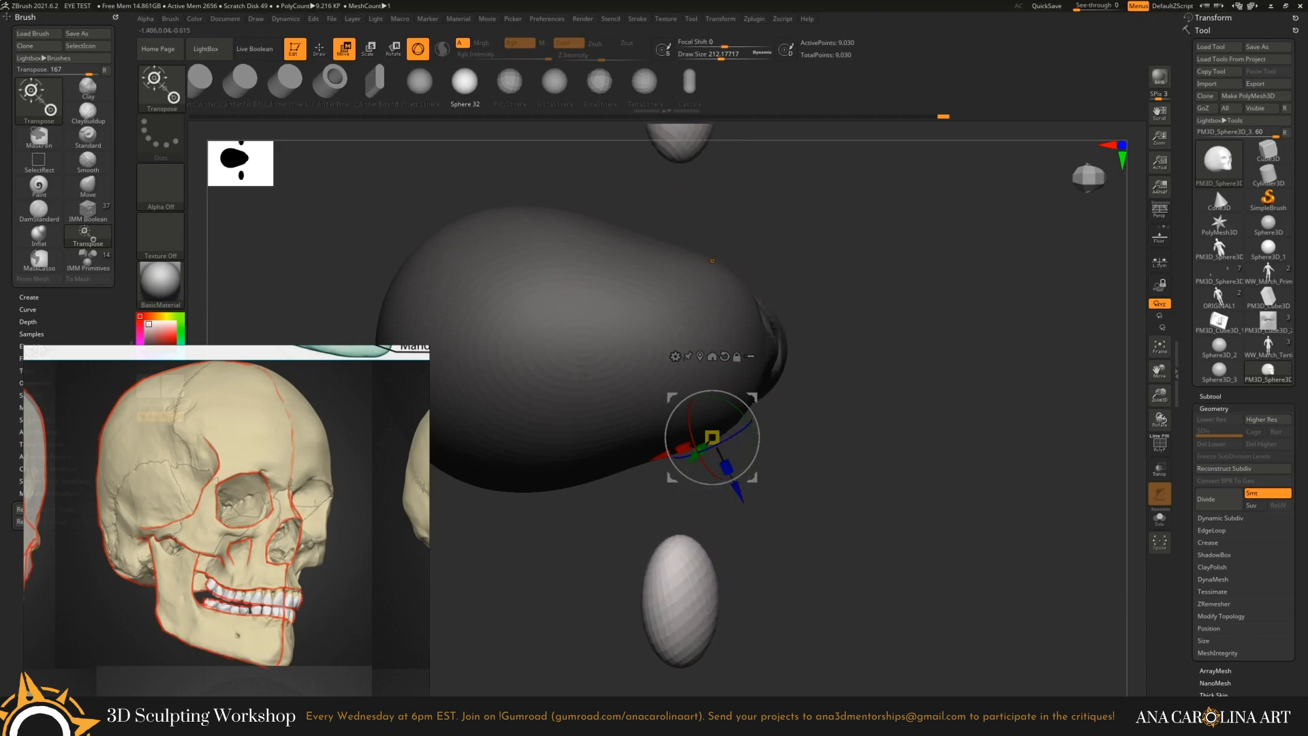
pyautogui.hotkey('ctrl', 'z')
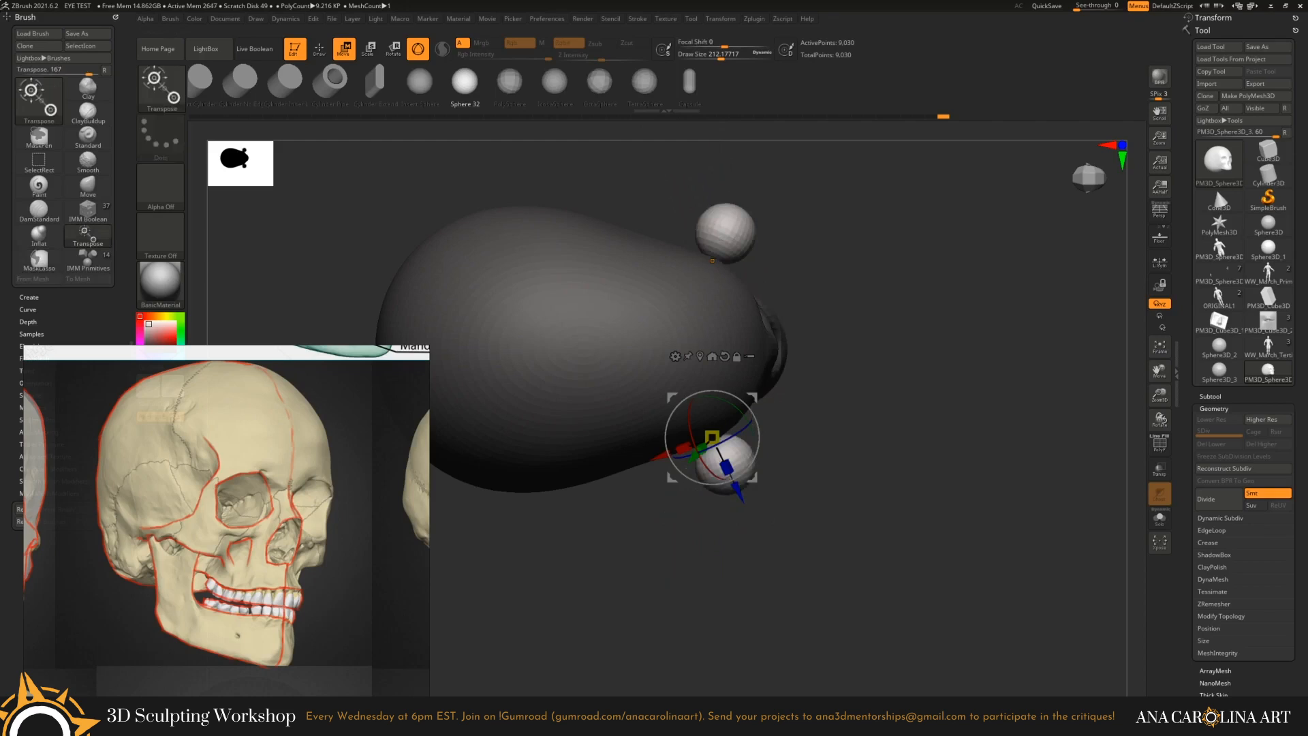
pyautogui.click(720, 19)
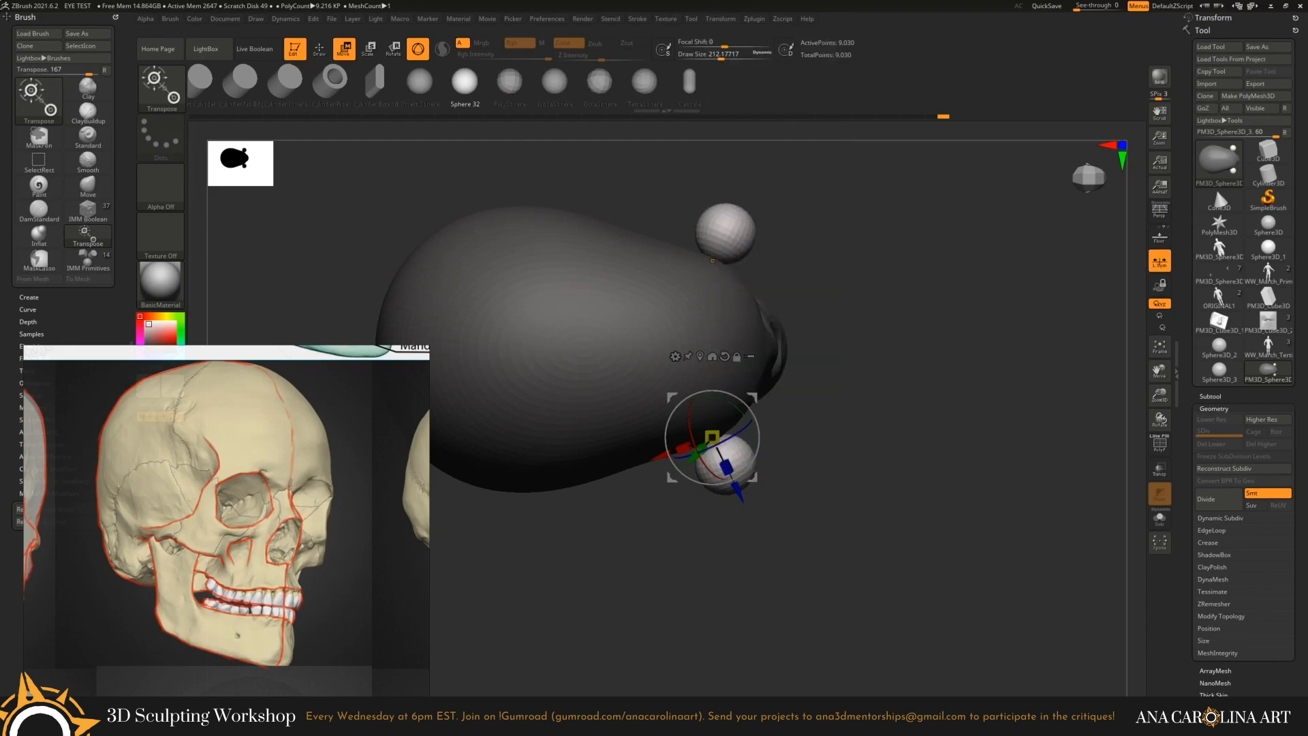
pyautogui.moveTo(727, 467); pyautogui.dragTo(727, 469)
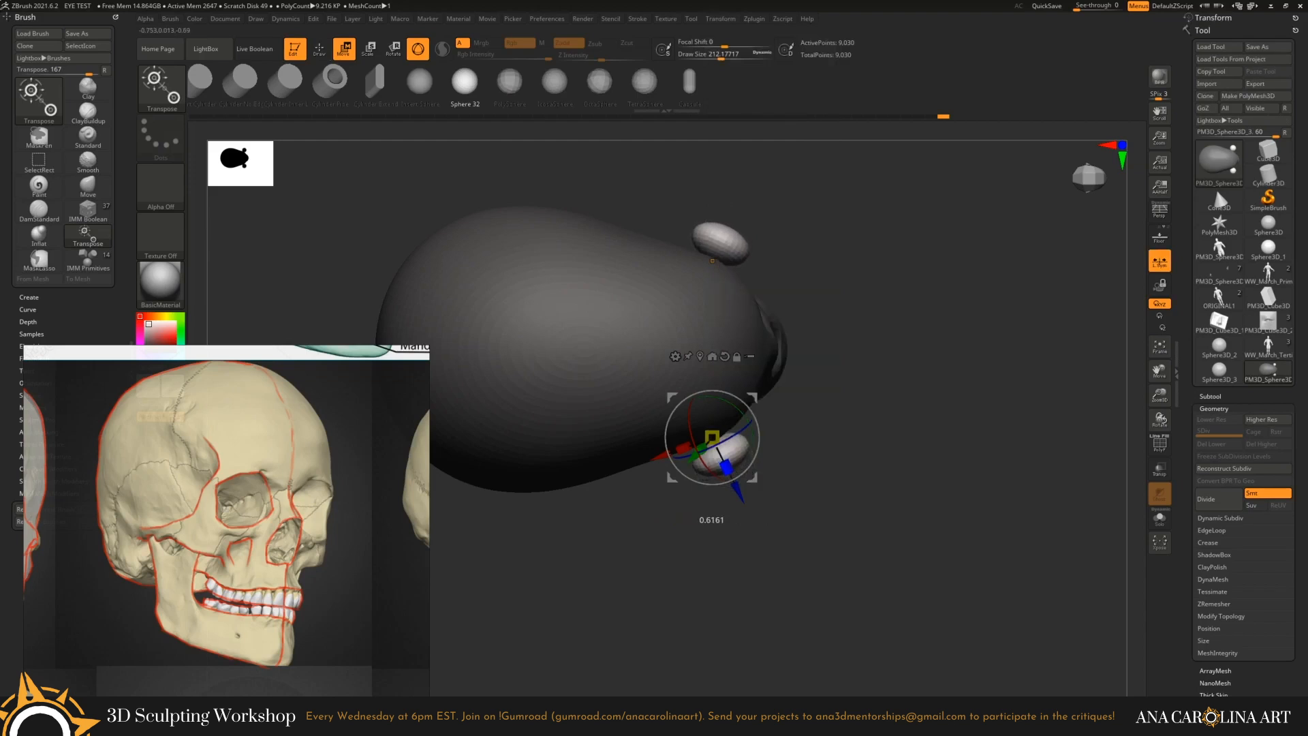
# Pull the flattened cheek spheres into branching cheekbone shapes with the SnakeHook brush.
pyautogui.moveTo(954, 545)
pyautogui.mouseDown()
pyautogui.moveTo(790, 548)
pyautogui.moveTo(841, 552)
pyautogui.moveTo(858, 579)
pyautogui.moveTo(940, 578)
pyautogui.moveTo(826, 438)
pyautogui.moveTo(770, 473)
pyautogui.moveTo(865, 470)
pyautogui.moveTo(784, 463)
pyautogui.mouseUp()
pyautogui.press('space')
pyautogui.press('b')
pyautogui.press('s')
pyautogui.press('h')
pyautogui.press('q')
pyautogui.moveTo(853, 558)
pyautogui.mouseDown()
pyautogui.moveTo(960, 549)
pyautogui.moveTo(1002, 403)
pyautogui.moveTo(980, 443)
pyautogui.moveTo(911, 402)
pyautogui.moveTo(899, 422)
pyautogui.moveTo(911, 452)
pyautogui.moveTo(891, 365)
pyautogui.moveTo(867, 549)
pyautogui.moveTo(474, 468)
pyautogui.moveTo(518, 559)
pyautogui.moveTo(532, 476)
pyautogui.moveTo(545, 511)
pyautogui.moveTo(783, 446)
pyautogui.moveTo(613, 422)
pyautogui.mouseUp()
# Refine the branches of the cheekbones with the Move and Pinch brushes so they follow the skull surface.
pyautogui.press('b')
pyautogui.press('m')
pyautogui.press('v')
pyautogui.press('space')
pyautogui.press('space')
pyautogui.press('b')
pyautogui.press('p')
pyautogui.press('i')
pyautogui.press('b')
pyautogui.press('m')
pyautogui.press('v')
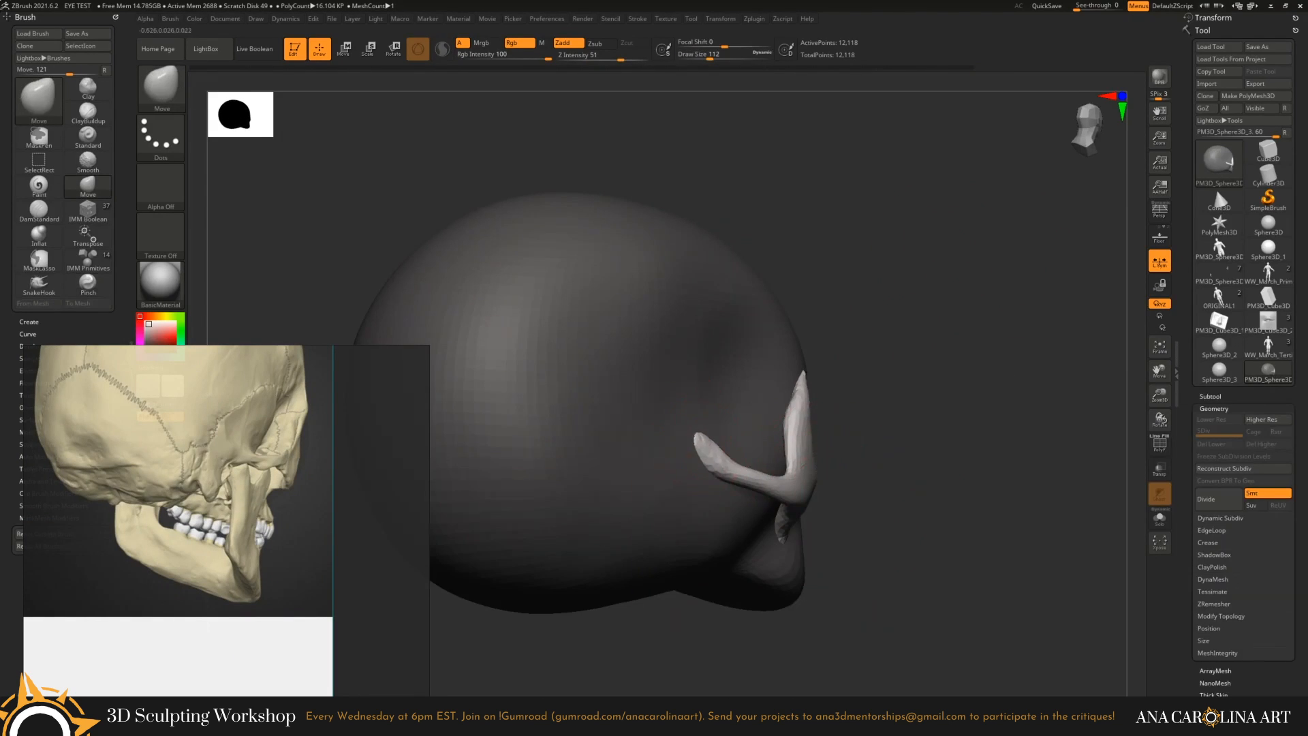
pyautogui.moveTo(758, 474); pyautogui.dragTo(777, 470)
pyautogui.moveTo(828, 430); pyautogui.dragTo(487, 620, button='right')
# Invert the mask to protect the cheekbones and adjust the skull surface around them with the Move and Pinch brushes.
pyautogui.hotkey('ctrl', 'i')
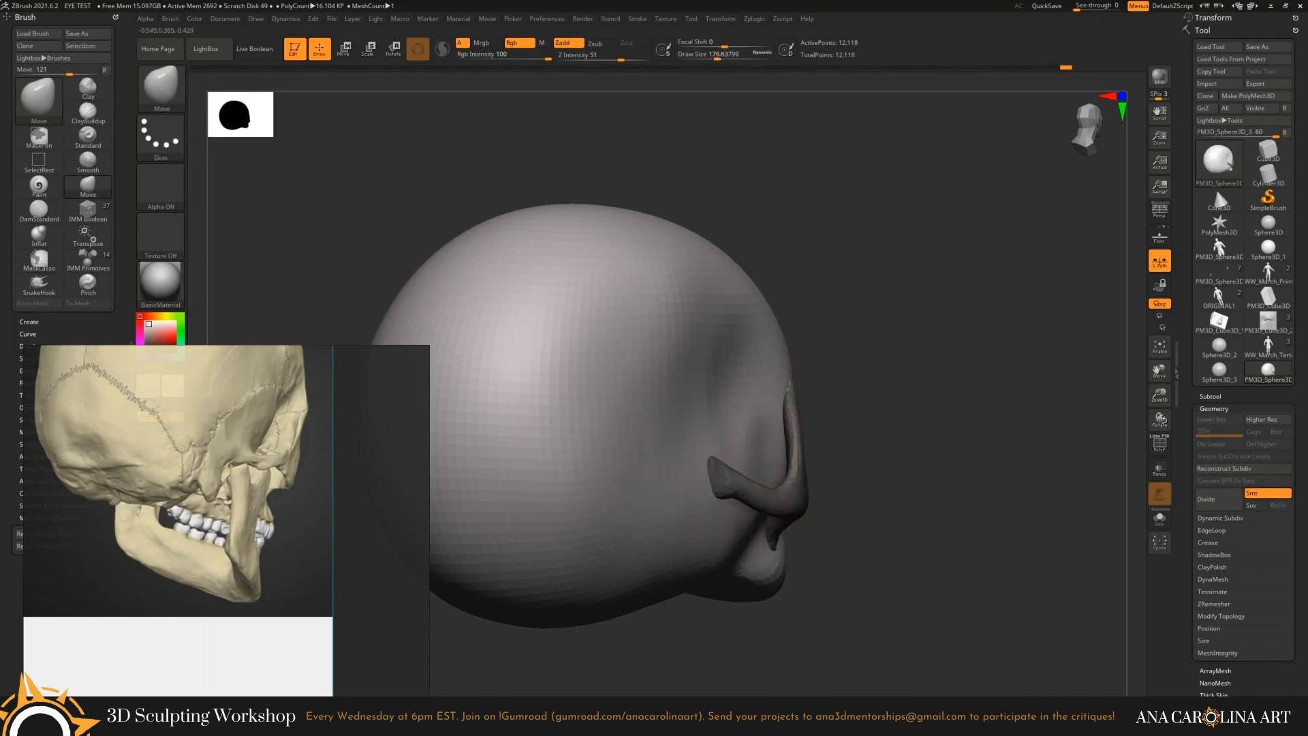
pyautogui.moveTo(741, 525)
pyautogui.mouseDown(button='right')
pyautogui.moveTo(758, 466)
pyautogui.moveTo(859, 453)
pyautogui.moveTo(776, 426)
pyautogui.moveTo(852, 436)
pyautogui.moveTo(788, 449)
pyautogui.moveTo(773, 477)
pyautogui.mouseUp(button='right')
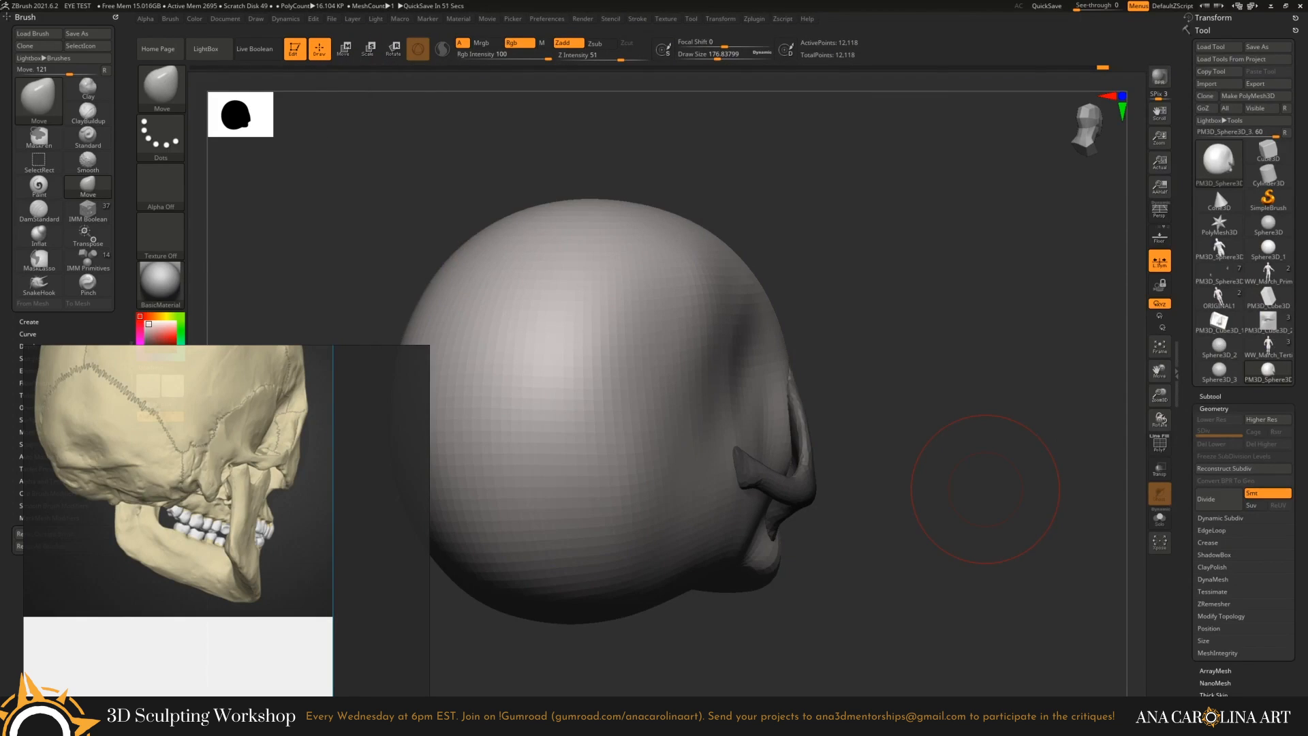
pyautogui.moveTo(985, 489)
pyautogui.mouseDown(button='right')
pyautogui.moveTo(940, 481)
pyautogui.moveTo(845, 517)
pyautogui.moveTo(833, 500)
pyautogui.moveTo(815, 521)
pyautogui.moveTo(729, 481)
pyautogui.moveTo(913, 557)
pyautogui.moveTo(905, 464)
pyautogui.moveTo(886, 535)
pyautogui.moveTo(861, 524)
pyautogui.mouseUp(button='right')
pyautogui.press('b')
pyautogui.press('p')
pyautogui.press('i')
pyautogui.press('b')
pyautogui.press('m')
pyautogui.press('v')
# Carve the temple hollow and the area beneath the cheekbone with the ClayBuildup brush.
pyautogui.press('b')
pyautogui.press('c')
pyautogui.press('b')
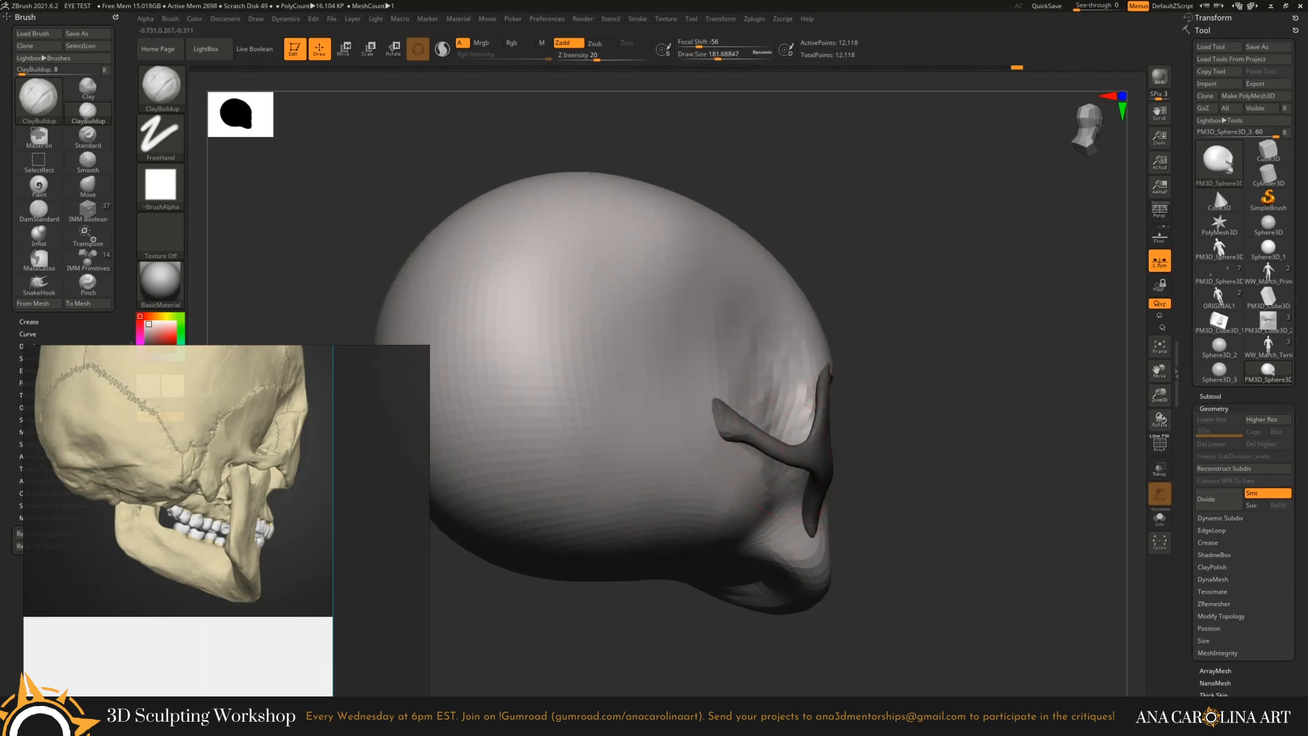
pyautogui.moveTo(747, 443); pyautogui.dragTo(797, 479, button='right')
pyautogui.moveTo(878, 545); pyautogui.dragTo(906, 584, button='right')
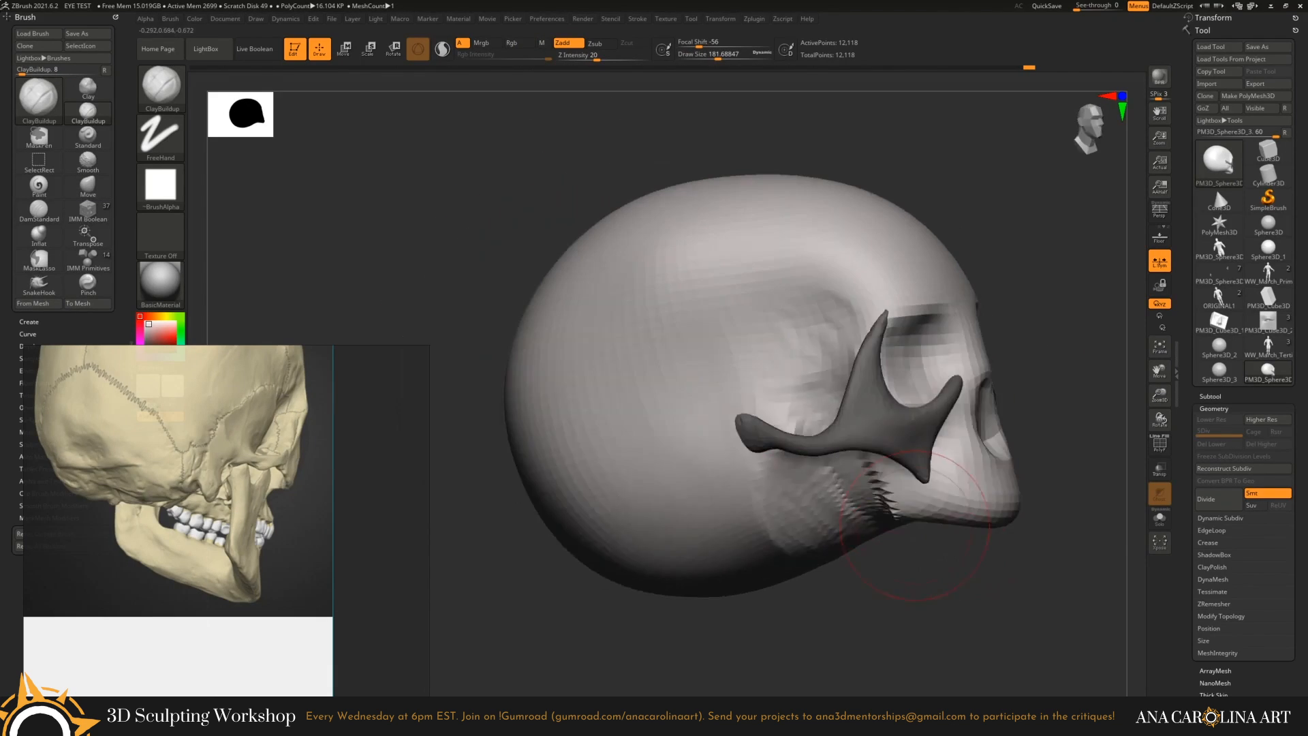
# Smooth the rough carving beneath the cheekbone and adjust that area with the Move brush.
pyautogui.press('b')
pyautogui.press('m')
pyautogui.press('v')
pyautogui.keyDown('shift'); pyautogui.moveTo(941, 523); pyautogui.dragTo(913, 504); pyautogui.keyUp('shift')
pyautogui.moveTo(919, 545)
pyautogui.mouseDown(button='right')
pyautogui.moveTo(881, 583)
pyautogui.moveTo(872, 575)
pyautogui.mouseUp(button='right')
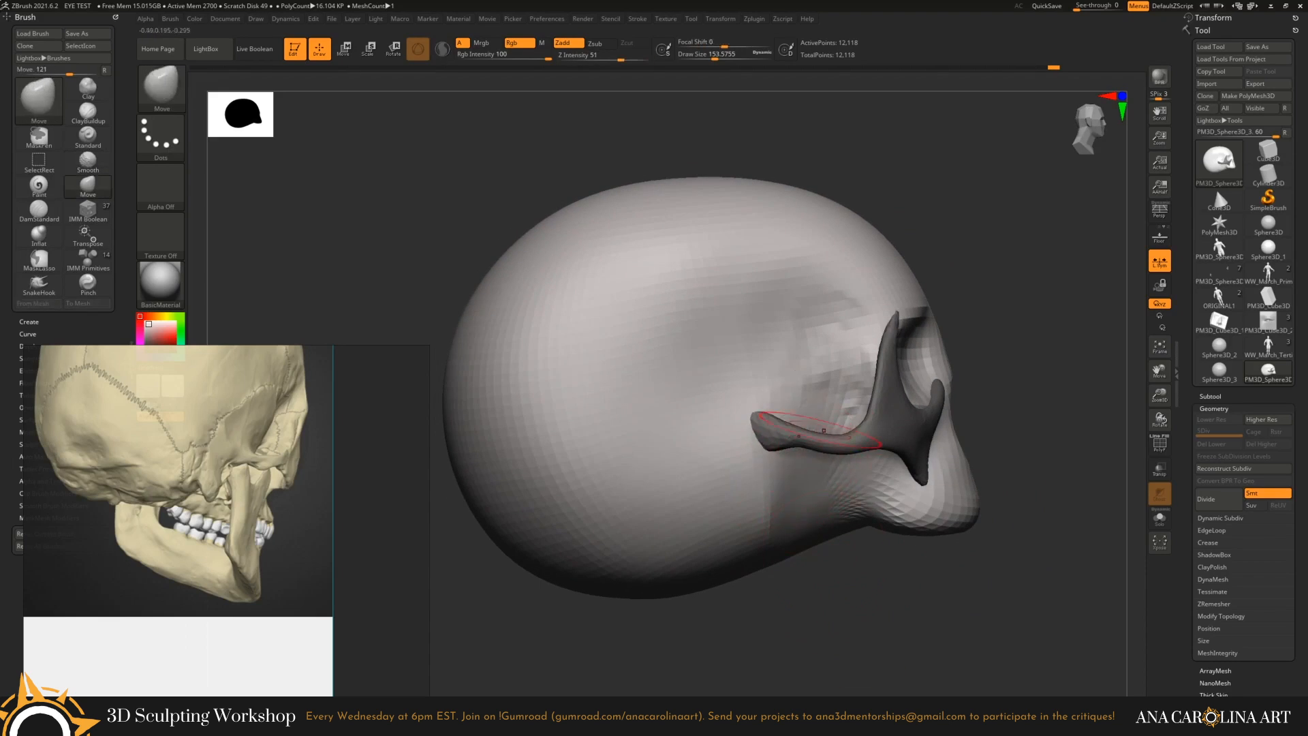
# Push the back of the cranium inward with an enlarged Move brush.
pyautogui.moveTo(838, 425); pyautogui.dragTo(788, 502, button='right')
pyautogui.press('space')
pyautogui.moveTo(738, 434); pyautogui.dragTo(757, 434)
pyautogui.moveTo(480, 392); pyautogui.dragTo(512, 395)
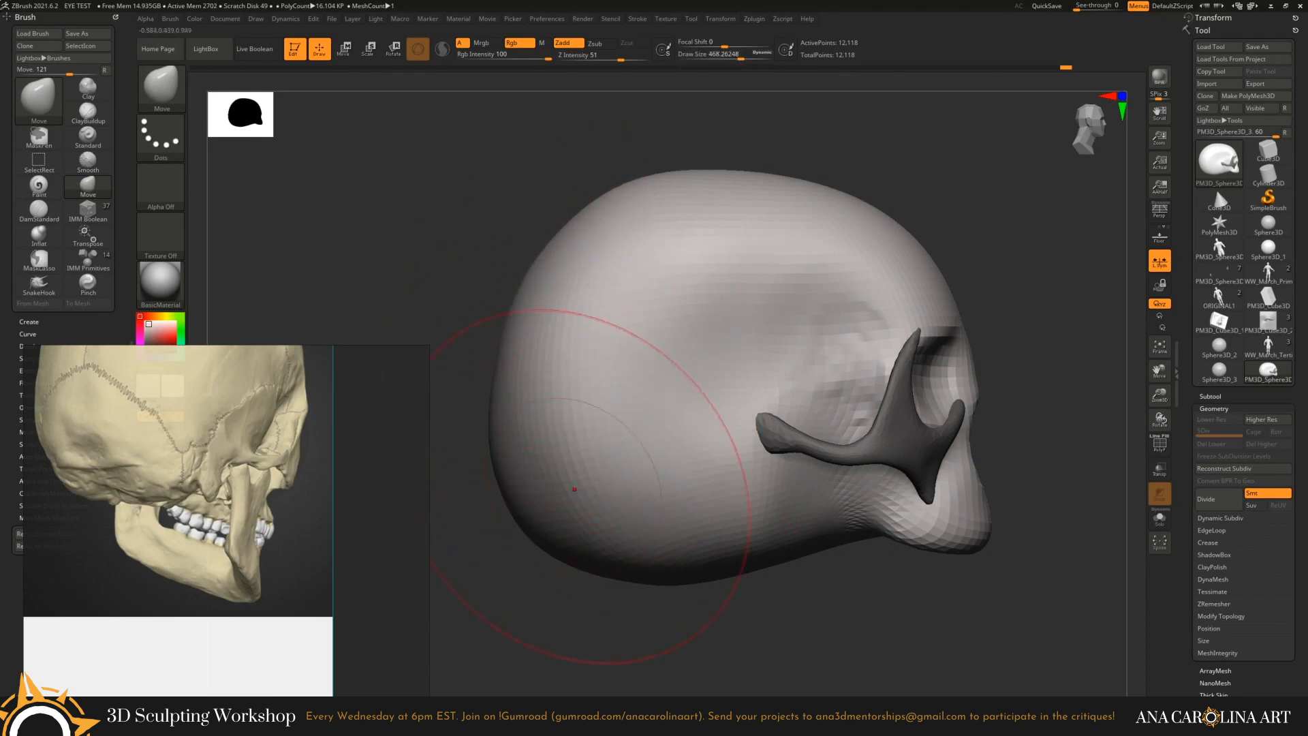
# Reshape the upper jaw and nose profile in side view with a smaller Move brush.
pyautogui.press('space')
pyautogui.moveTo(733, 512); pyautogui.dragTo(719, 512)
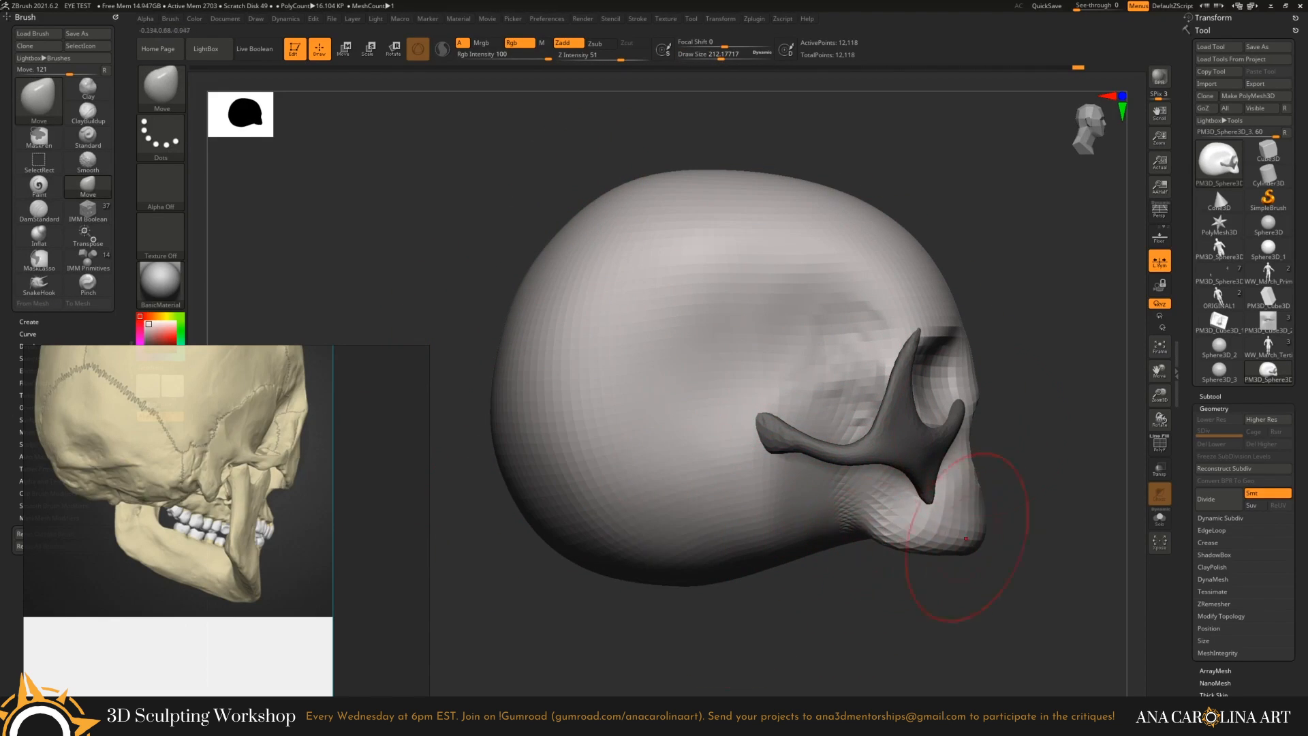
pyautogui.moveTo(966, 538)
pyautogui.mouseDown(button='right')
pyautogui.moveTo(627, 429)
pyautogui.moveTo(800, 469)
pyautogui.mouseUp(button='right')
pyautogui.scroll(-5, 226, 521)
pyautogui.press('space')
pyautogui.moveTo(887, 387); pyautogui.dragTo(879, 387)
pyautogui.moveTo(879, 387)
pyautogui.mouseDown(button='right')
pyautogui.moveTo(876, 450)
pyautogui.moveTo(844, 522)
pyautogui.moveTo(767, 525)
pyautogui.mouseUp(button='right')
# Try reshaping the back of the cranium with a larger Move brush and undo the last two changes.
pyautogui.press('space')
pyautogui.moveTo(706, 499); pyautogui.dragTo(734, 498)
pyautogui.keyDown('shift'); pyautogui.moveTo(660, 520); pyautogui.dragTo(571, 401, button='right'); pyautogui.keyUp('shift')
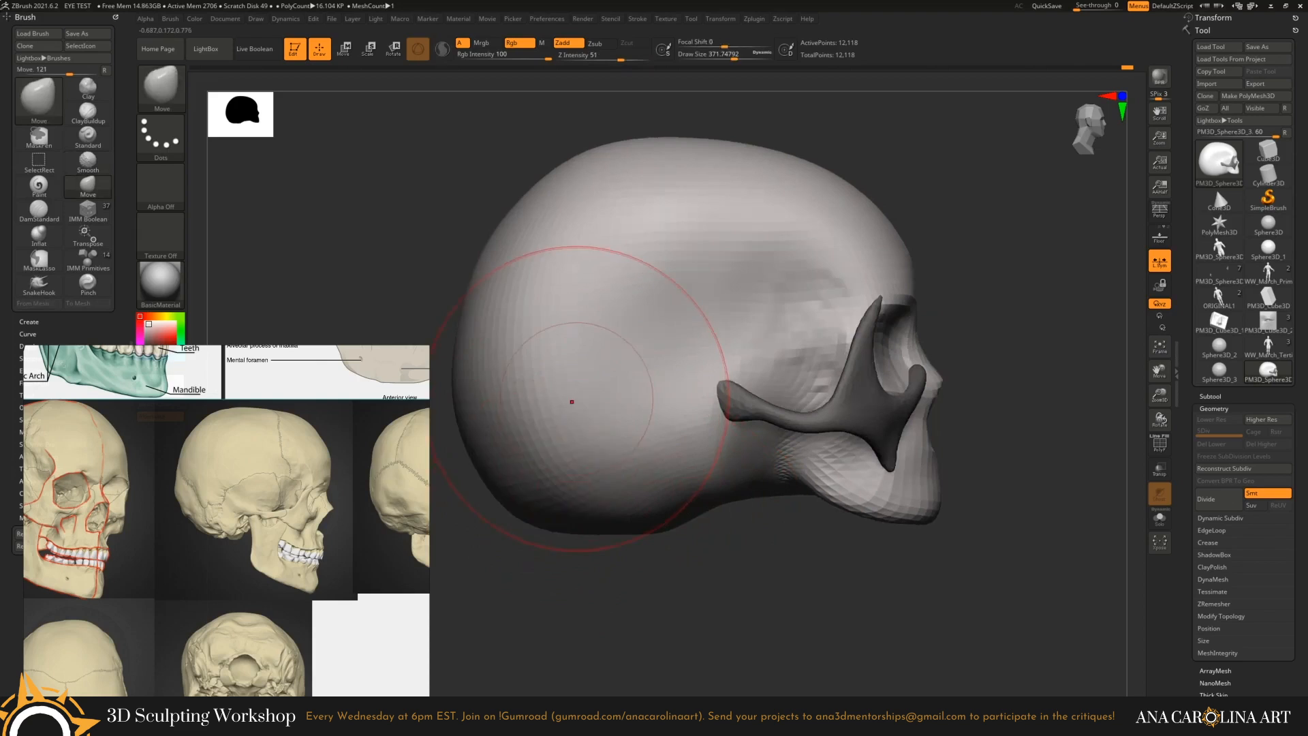
pyautogui.hotkey('ctrl', 'z')
pyautogui.hotkey('ctrl', 'z')
pyautogui.keyDown('alt'); pyautogui.moveTo(895, 210); pyautogui.dragTo(848, 243, button='right'); pyautogui.keyUp('alt')
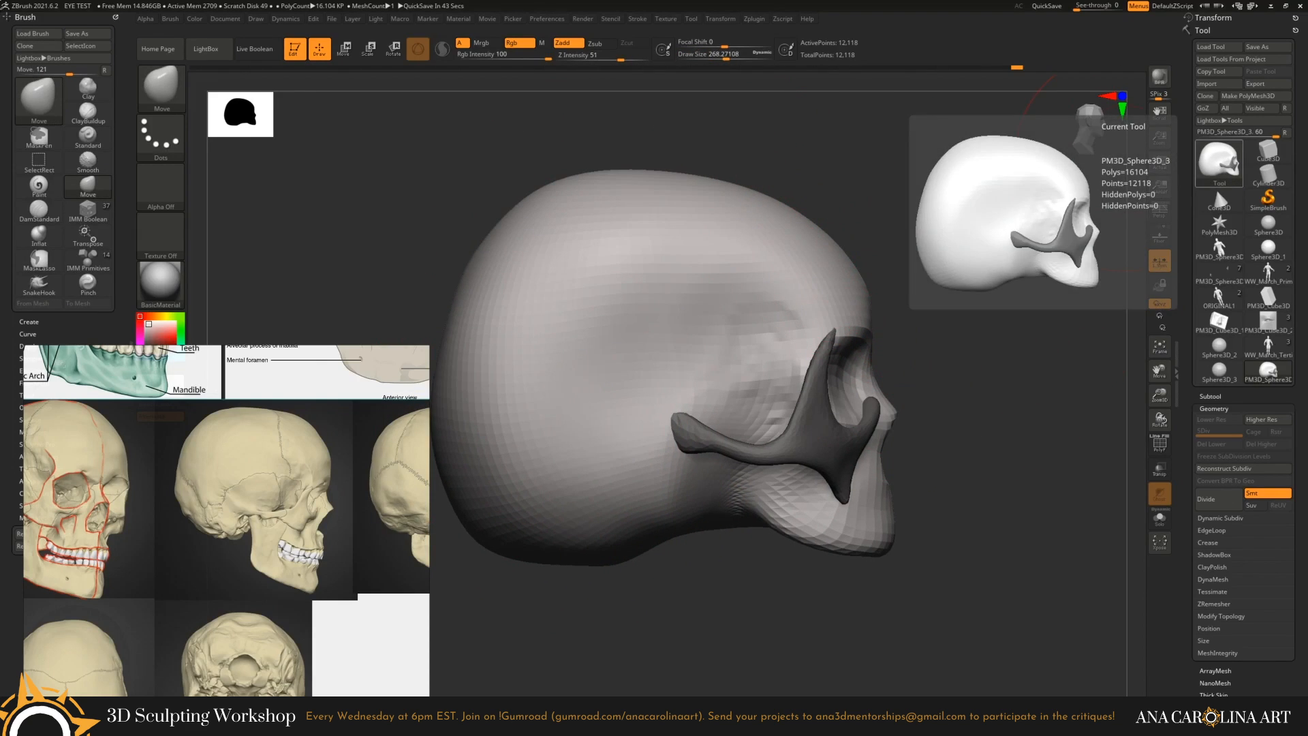
# Reshape the forehead, crown and underside of the cranium in side view with the Move brush at varied sizes.
pyautogui.press('space')
pyautogui.moveTo(969, 400); pyautogui.dragTo(966, 400)
pyautogui.moveTo(860, 328); pyautogui.dragTo(874, 328)
pyautogui.moveTo(967, 267); pyautogui.dragTo(868, 252, button='right')
pyautogui.moveTo(868, 252); pyautogui.dragTo(888, 240)
pyautogui.press('space')
pyautogui.moveTo(541, 238); pyautogui.dragTo(559, 239)
pyautogui.moveTo(625, 555)
pyautogui.mouseDown()
pyautogui.moveTo(619, 531)
pyautogui.moveTo(632, 517)
pyautogui.mouseUp()
pyautogui.moveTo(953, 476)
pyautogui.mouseDown(button='right')
pyautogui.moveTo(797, 477)
pyautogui.moveTo(954, 477)
pyautogui.mouseUp(button='right')
# Clear the mask on the cheekbones and refine the upper jaw with the Move brush.
pyautogui.moveTo(953, 477)
pyautogui.keyDown('ctrl'); pyautogui.mouseDown(button='right')
pyautogui.moveTo(885, 409)
pyautogui.moveTo(851, 557)
pyautogui.mouseUp(button='right'); pyautogui.keyUp('ctrl')
pyautogui.press('space')
pyautogui.moveTo(928, 505); pyautogui.dragTo(897, 504)
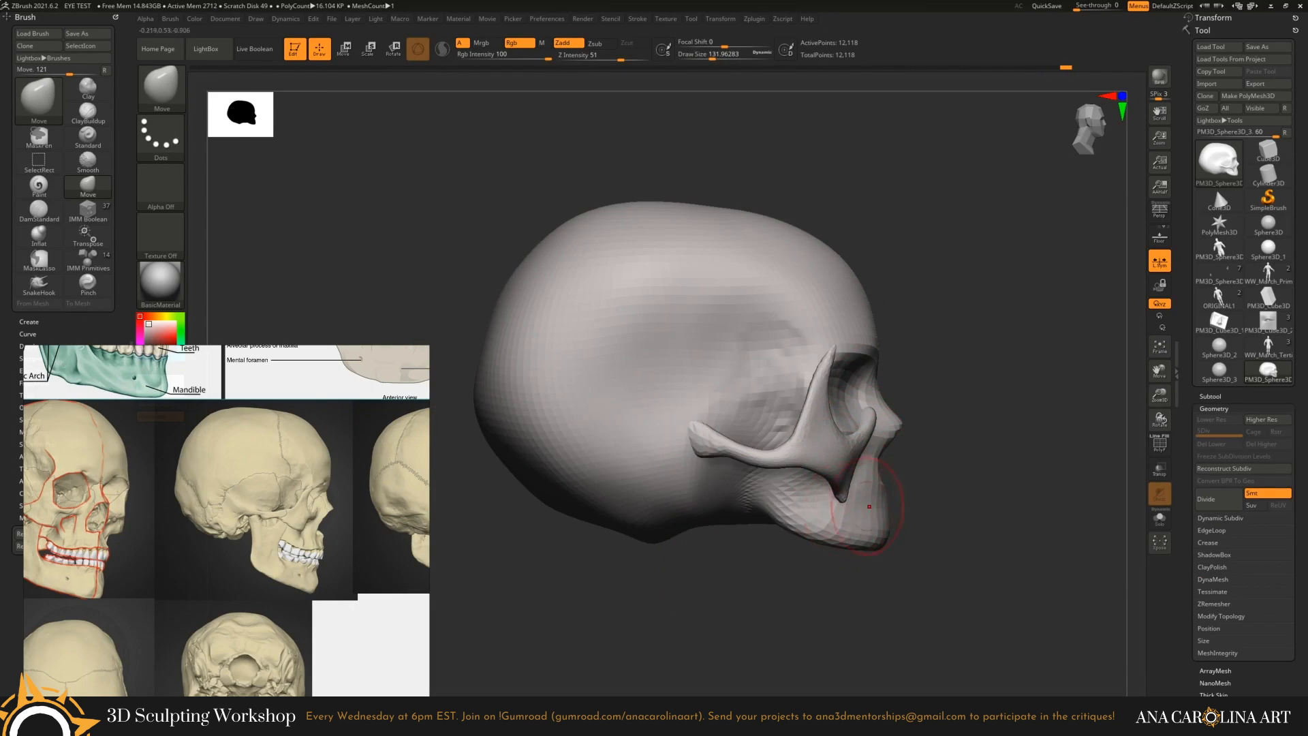
pyautogui.moveTo(904, 575)
pyautogui.keyDown('alt'); pyautogui.mouseDown(button='right')
pyautogui.moveTo(876, 548)
pyautogui.moveTo(875, 476)
pyautogui.mouseUp(button='right'); pyautogui.keyUp('alt')
pyautogui.press('space')
pyautogui.moveTo(876, 476); pyautogui.dragTo(889, 476)
pyautogui.moveTo(876, 477)
pyautogui.keyDown('shift'); pyautogui.mouseDown(button='right')
pyautogui.moveTo(647, 582)
pyautogui.moveTo(602, 582)
pyautogui.mouseUp(button='right'); pyautogui.keyUp('shift')
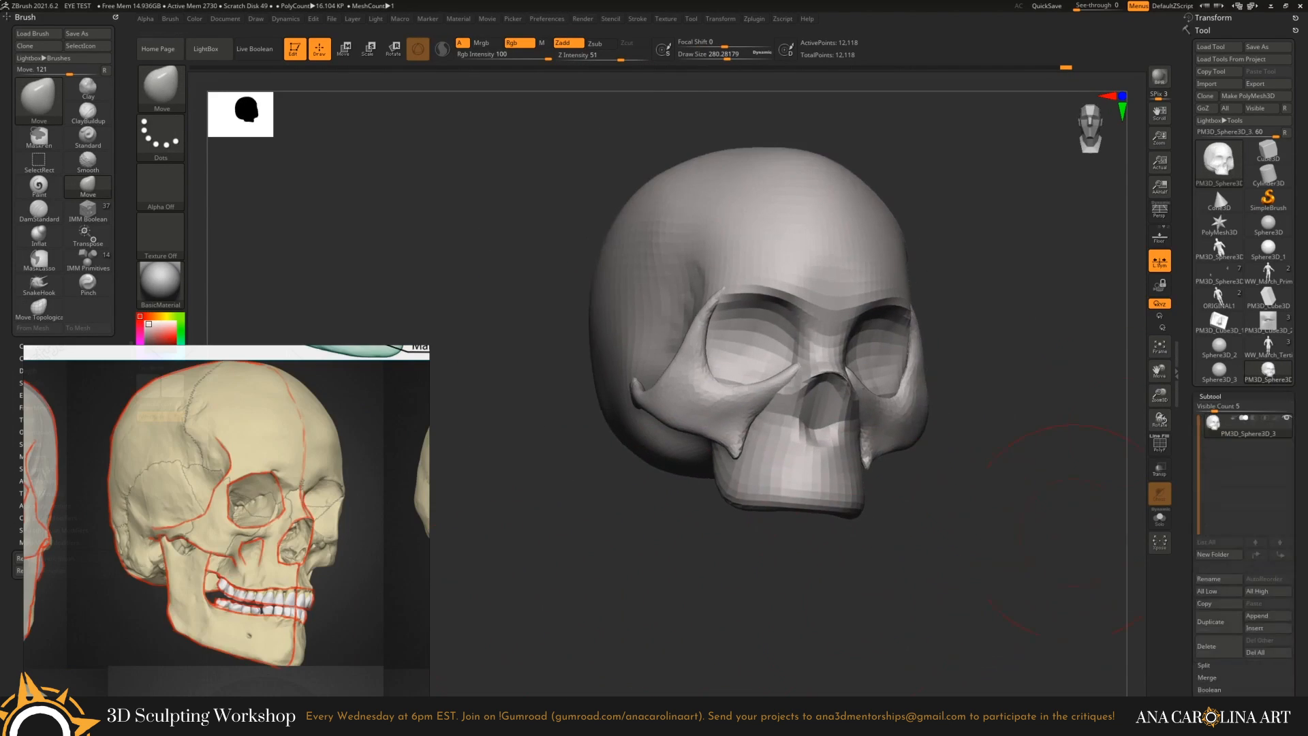
# Append a sphere as a new subtool, then shrink, flatten and place it beneath the upper jaw.
pyautogui.keyDown('alt'); pyautogui.moveTo(878, 447); pyautogui.dragTo(784, 434, button='right'); pyautogui.keyUp('alt')
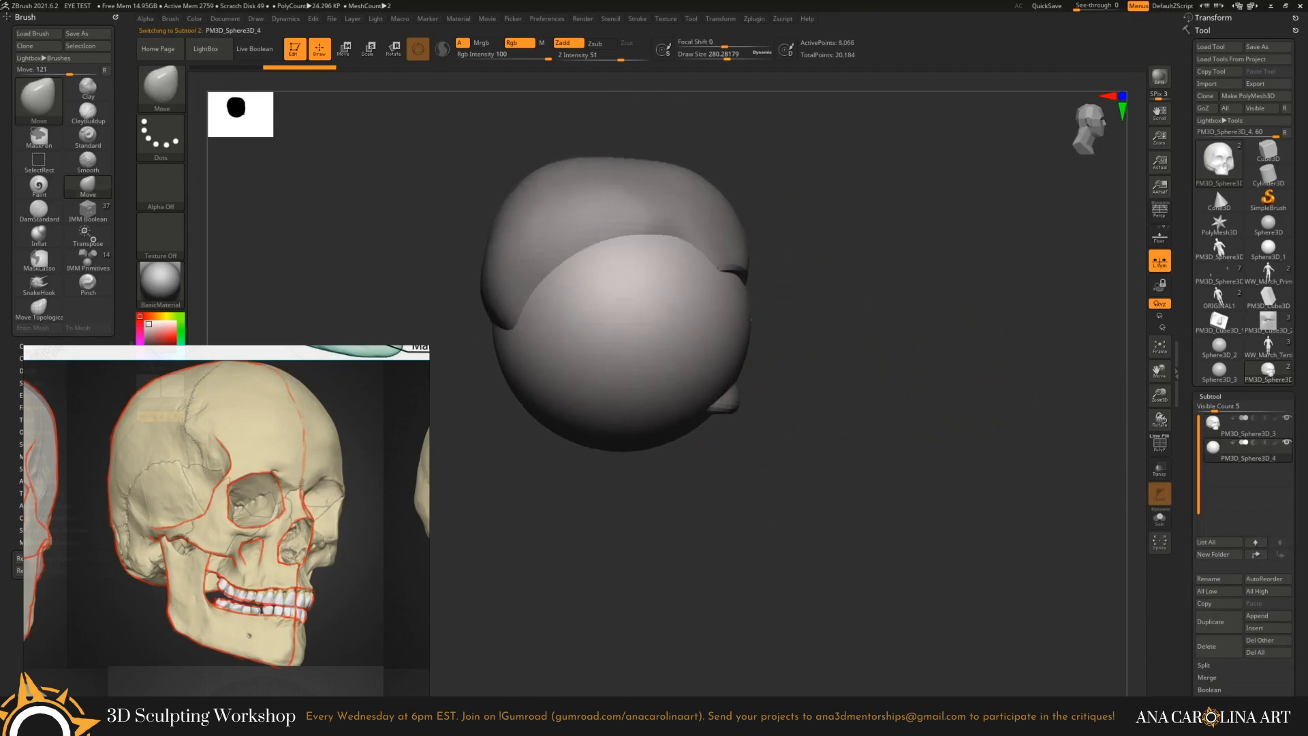
pyautogui.moveTo(987, 545); pyautogui.dragTo(851, 544, button='right')
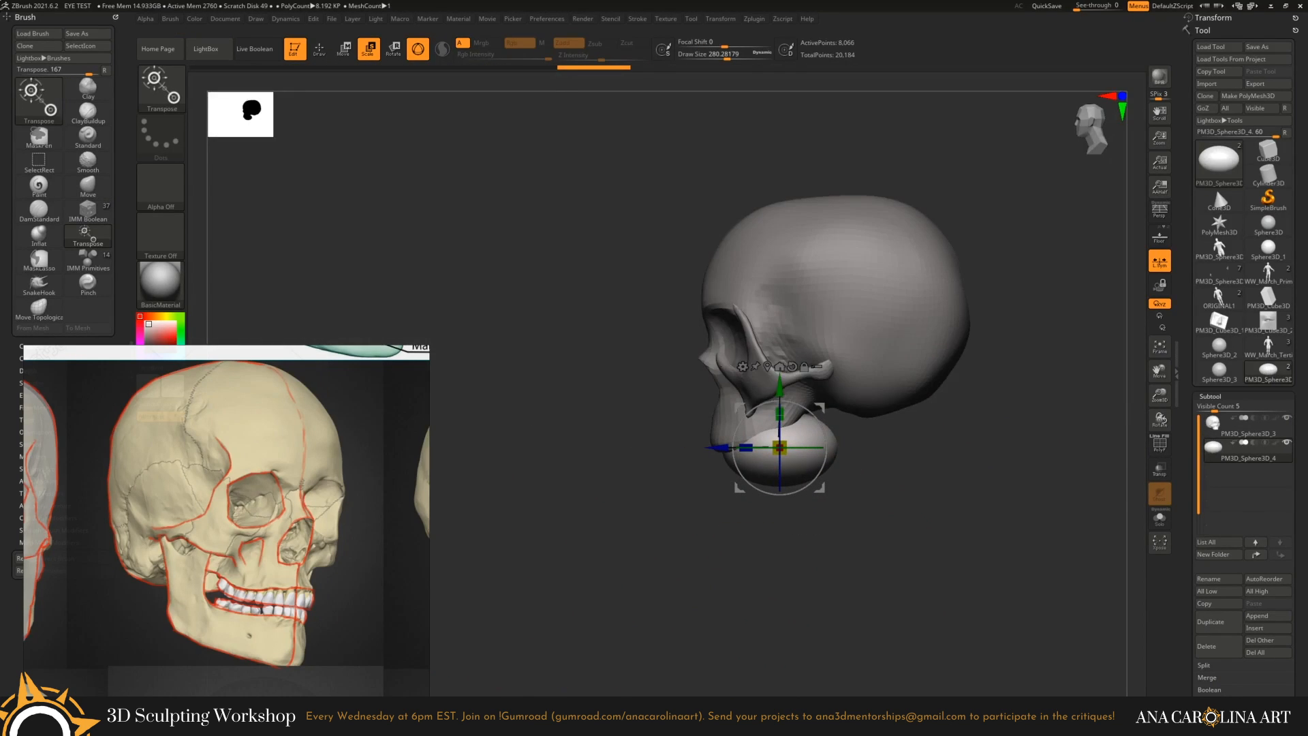
pyautogui.moveTo(987, 518)
pyautogui.mouseDown(button='right')
pyautogui.moveTo(852, 518)
pyautogui.moveTo(953, 436)
pyautogui.moveTo(953, 382)
pyautogui.mouseUp(button='right')
# Isolate the jaw sphere, mask its inner arch and shape it into a horseshoe matching the mandible seen from below.
pyautogui.click(1159, 516)
pyautogui.press('q')
pyautogui.moveTo(686, 521)
pyautogui.keyDown('ctrl'); pyautogui.mouseDown()
pyautogui.moveTo(793, 470)
pyautogui.moveTo(795, 524)
pyautogui.mouseUp(); pyautogui.keyUp('ctrl')
pyautogui.moveTo(286, 545); pyautogui.dragTo(224, 504, button='middle')
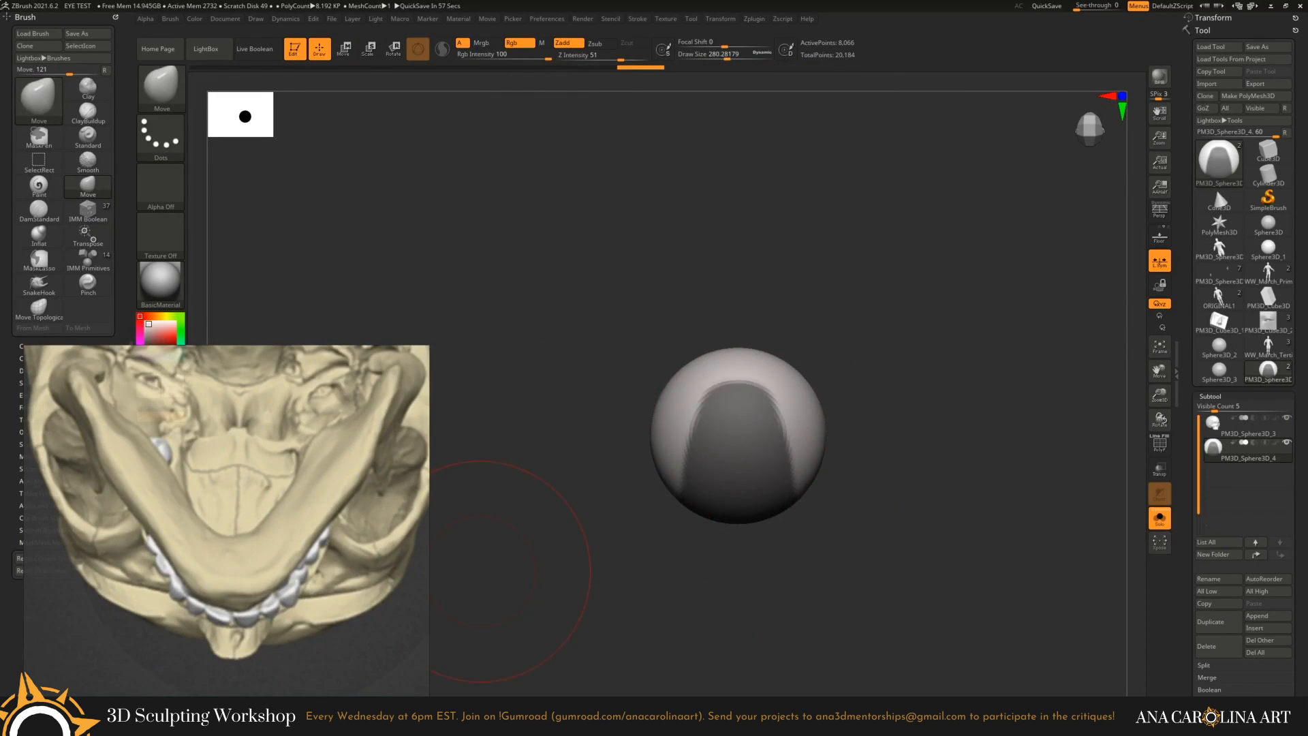
pyautogui.moveTo(827, 313); pyautogui.dragTo(833, 438)
pyautogui.moveTo(832, 438); pyautogui.dragTo(940, 423, button='right')
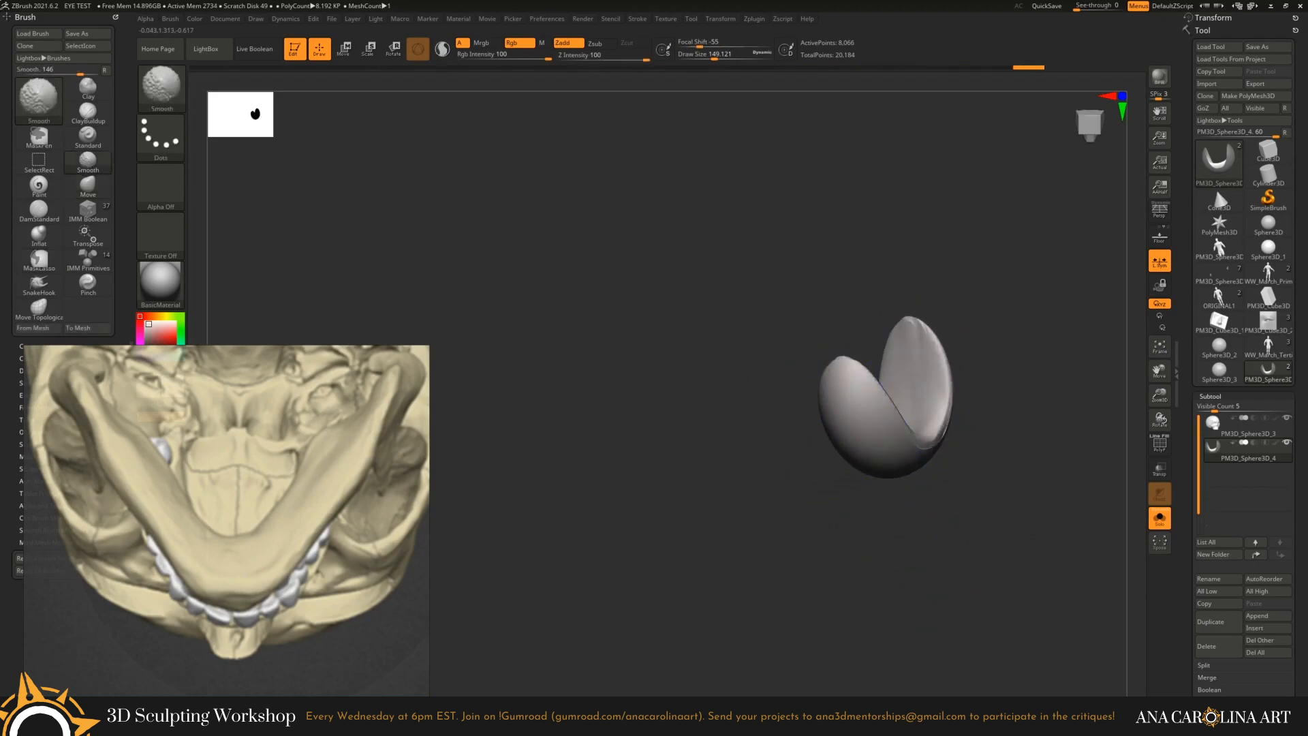
# Show the whole skull again and tilt and position the horseshoe jaw piece beneath the upper jaw.
pyautogui.click(1159, 517)
pyautogui.keyDown('shift'); pyautogui.moveTo(987, 518); pyautogui.dragTo(851, 518, button='right'); pyautogui.keyUp('shift')
pyautogui.press('w')
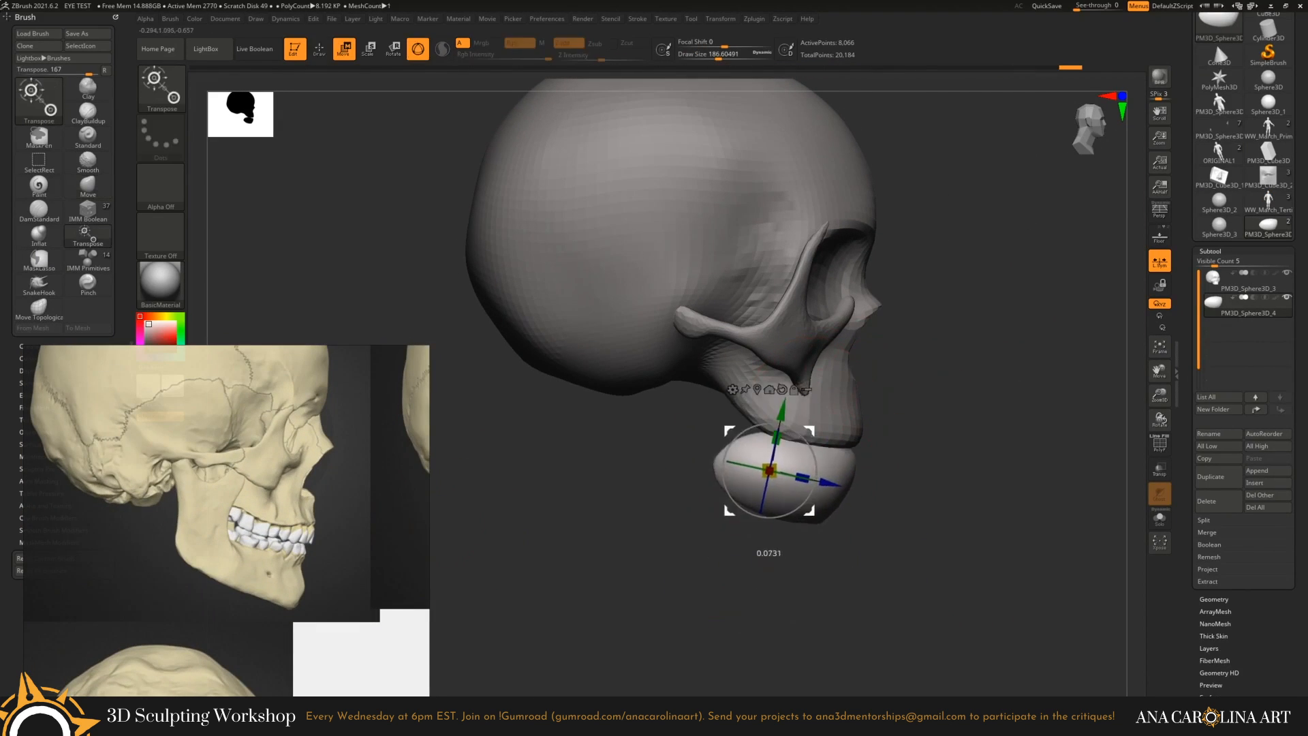
# Pull the back ends of the jaw piece up toward the cheekbones with the SnakeHook brush to form the mandible.
pyautogui.press('q')
pyautogui.press('b')
pyautogui.press('s')
pyautogui.press('h')
pyautogui.moveTo(783, 470); pyautogui.dragTo(671, 409)
pyautogui.moveTo(954, 518)
pyautogui.mouseDown(button='right')
pyautogui.moveTo(885, 504)
pyautogui.moveTo(815, 524)
pyautogui.moveTo(838, 477)
pyautogui.moveTo(906, 490)
pyautogui.moveTo(858, 504)
pyautogui.moveTo(902, 509)
pyautogui.mouseUp(button='right')
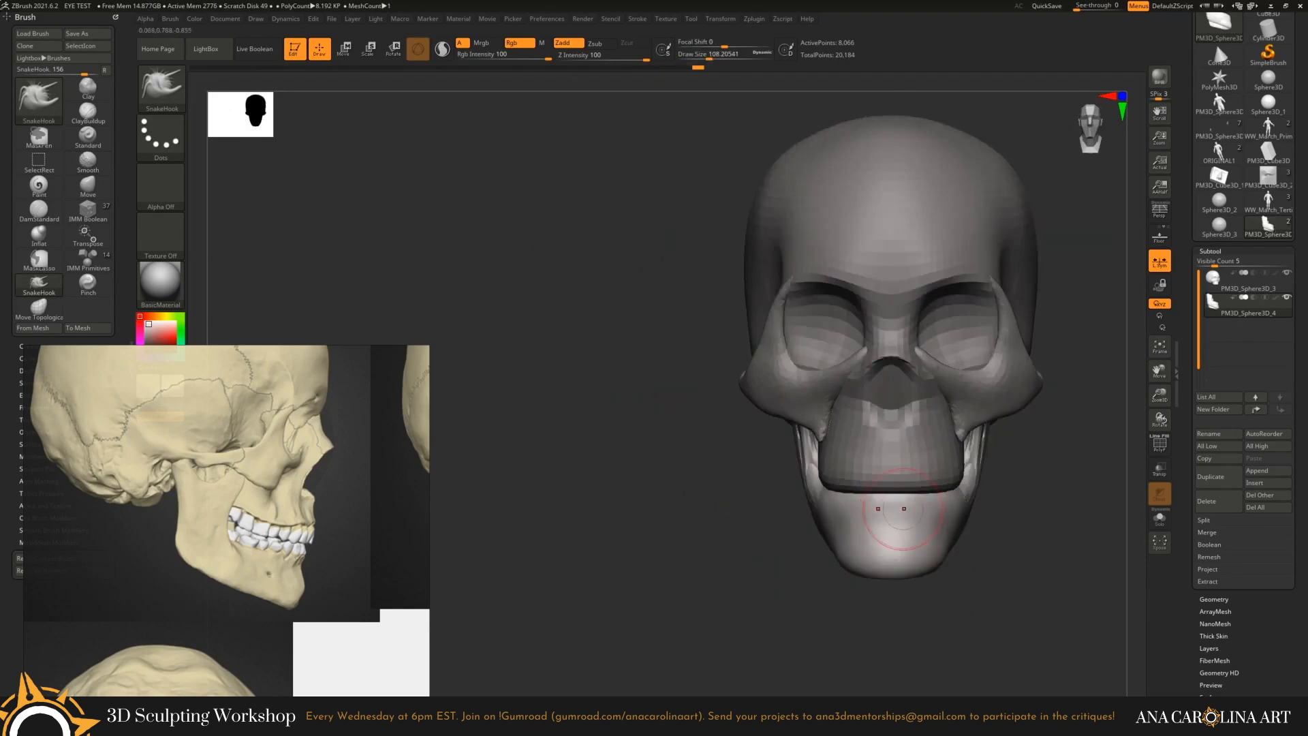
# Isolate the mandible and tighten its edges with the Pinch brush.
pyautogui.press('space')
pyautogui.moveTo(817, 476)
pyautogui.mouseDown(button='right')
pyautogui.moveTo(886, 490)
pyautogui.moveTo(851, 436)
pyautogui.moveTo(786, 424)
pyautogui.mouseUp(button='right')
pyautogui.click(1160, 518)
pyautogui.press('b')
pyautogui.press('p')
pyautogui.press('i')
pyautogui.moveTo(749, 517)
pyautogui.mouseDown(button='right')
pyautogui.moveTo(749, 409)
pyautogui.moveTo(906, 408)
pyautogui.moveTo(783, 408)
pyautogui.moveTo(852, 415)
pyautogui.moveTo(725, 433)
pyautogui.moveTo(760, 341)
pyautogui.moveTo(749, 423)
pyautogui.mouseUp(button='right')
# Bring the whole skull back into view and refine the mandible with the Move and DamStandard brushes.
pyautogui.click(1159, 518)
pyautogui.press('b')
pyautogui.press('m')
pyautogui.press('v')
pyautogui.press('b')
pyautogui.press('d')
pyautogui.press('s')
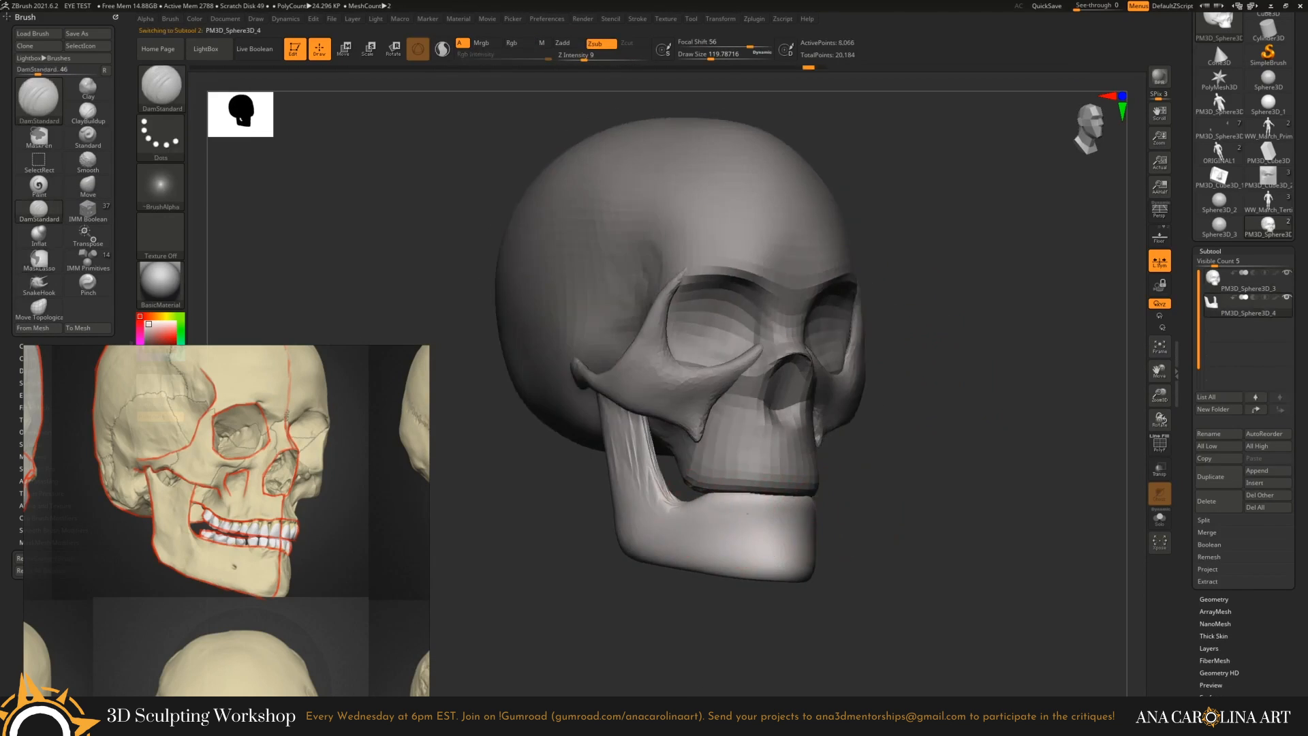
# Select the cranium subtool and adjust the face and cheekbones with the Move brush.
pyautogui.keyDown('alt'); pyautogui.click(681, 272); pyautogui.keyUp('alt')
pyautogui.moveTo(886, 586); pyautogui.dragTo(973, 597, button='right')
pyautogui.press('b')
pyautogui.press('m')
pyautogui.press('v')
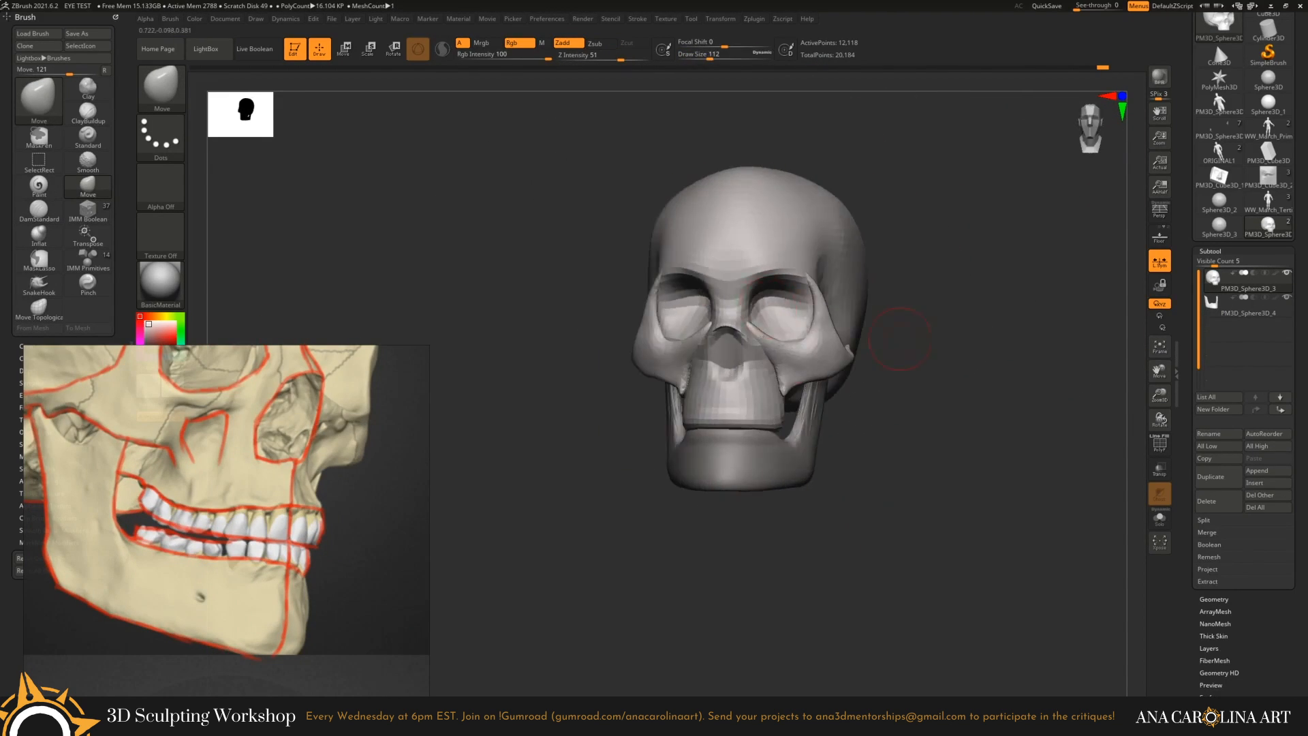
pyautogui.moveTo(751, 295)
pyautogui.mouseDown(button='right')
pyautogui.moveTo(783, 299)
pyautogui.moveTo(804, 355)
pyautogui.moveTo(885, 409)
pyautogui.moveTo(845, 419)
pyautogui.moveTo(834, 451)
pyautogui.mouseUp(button='right')
# Remesh the skull with DynaMesh at resolution 64 and sculpt the blended cheekbones and nasal opening with ClayBuildup.
pyautogui.click(1213, 599)
pyautogui.moveTo(928, 461)
pyautogui.mouseDown(button='right')
pyautogui.moveTo(1022, 490)
pyautogui.moveTo(1046, 524)
pyautogui.moveTo(885, 436)
pyautogui.moveTo(844, 439)
pyautogui.moveTo(837, 476)
pyautogui.moveTo(871, 435)
pyautogui.moveTo(817, 409)
pyautogui.moveTo(727, 324)
pyautogui.moveTo(722, 354)
pyautogui.moveTo(682, 340)
pyautogui.moveTo(654, 307)
pyautogui.mouseUp(button='right')
pyautogui.press('b')
pyautogui.press('c')
pyautogui.press('b')
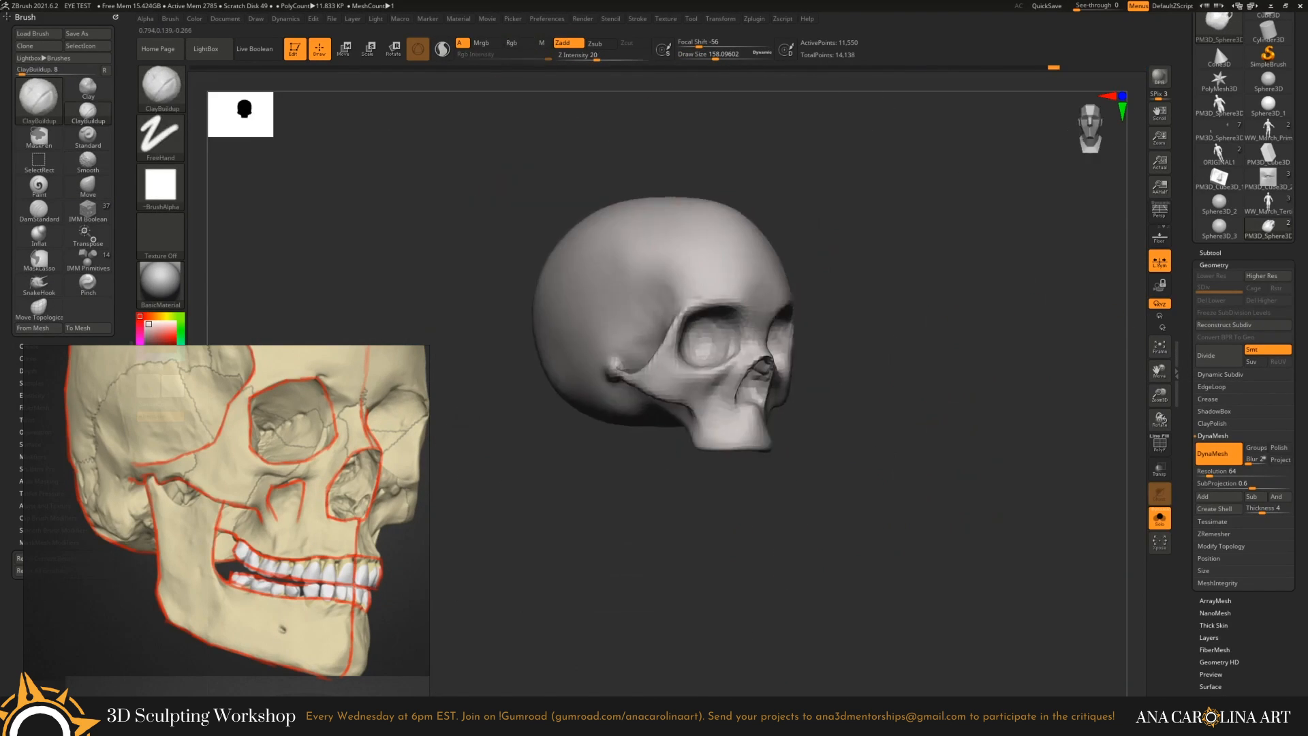
pyautogui.moveTo(885, 408)
pyautogui.mouseDown(button='right')
pyautogui.moveTo(858, 423)
pyautogui.moveTo(886, 422)
pyautogui.moveTo(681, 327)
pyautogui.moveTo(592, 314)
pyautogui.moveTo(965, 408)
pyautogui.moveTo(919, 259)
pyautogui.moveTo(727, 415)
pyautogui.moveTo(722, 306)
pyautogui.moveTo(750, 409)
pyautogui.moveTo(783, 416)
pyautogui.moveTo(749, 381)
pyautogui.moveTo(681, 442)
pyautogui.moveTo(686, 526)
pyautogui.moveTo(832, 528)
pyautogui.moveTo(861, 409)
pyautogui.moveTo(797, 264)
pyautogui.moveTo(852, 239)
pyautogui.moveTo(926, 231)
pyautogui.moveTo(851, 286)
pyautogui.moveTo(909, 443)
pyautogui.mouseUp(button='right')
# Flatten the temple and face planes of the cranium with TrimDynamic and adjust its form with the Move brush.
pyautogui.press('b')
pyautogui.press('t')
pyautogui.press('d')
pyautogui.press('b')
pyautogui.press('m')
pyautogui.press('v')
# Flatten the planes of the mandible with TrimDynamic, then enlarge the brush and select the cranium again.
pyautogui.press('b')
pyautogui.press('t')
pyautogui.press('d')
pyautogui.keyDown('alt'); pyautogui.click(832, 528); pyautogui.keyUp('alt')
pyautogui.press('space')
pyautogui.keyDown('alt'); pyautogui.click(796, 265); pyautogui.keyUp('alt')
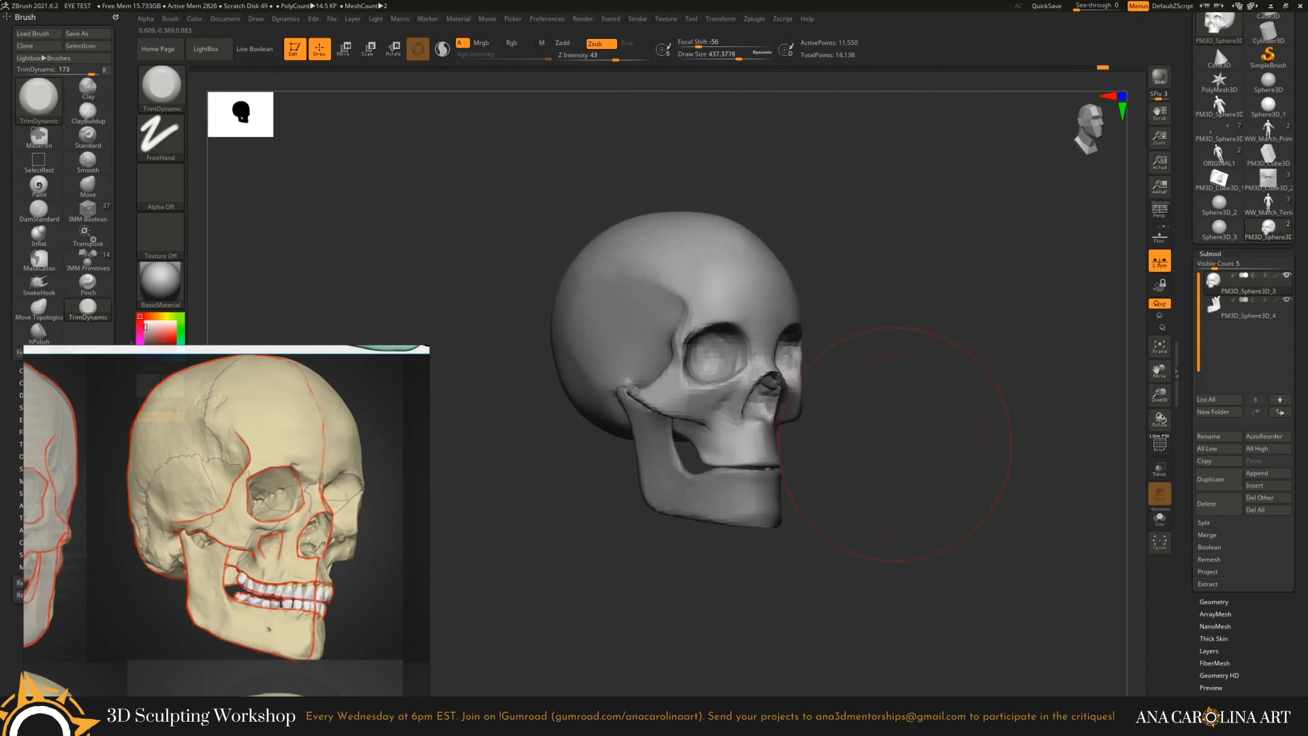
# Adjust the shapes of the mandible and the cranium with the Move brush, switching between both subtools.
pyautogui.press('b')
pyautogui.press('m')
pyautogui.press('v')
pyautogui.keyDown('alt'); pyautogui.click(722, 491); pyautogui.keyUp('alt')
pyautogui.keyDown('alt'); pyautogui.click(681, 409); pyautogui.keyUp('alt')
pyautogui.moveTo(770, 474)
pyautogui.keyDown('ctrl'); pyautogui.mouseDown(button='right')
pyautogui.moveTo(708, 416)
pyautogui.moveTo(852, 409)
pyautogui.mouseUp(button='right'); pyautogui.keyUp('ctrl')
# Define the creases of the cranium's face with the DamStandard brush, following the traced front-view reference.
pyautogui.press('b')
pyautogui.press('d')
pyautogui.press('s')
pyautogui.keyDown('ctrl'); pyautogui.moveTo(851, 409); pyautogui.dragTo(876, 482, button='right'); pyautogui.keyUp('ctrl')
pyautogui.moveTo(187, 531); pyautogui.dragTo(366, 484, button='middle')
pyautogui.keyDown('ctrl'); pyautogui.moveTo(876, 482); pyautogui.dragTo(793, 395, button='right'); pyautogui.keyUp('ctrl')
# Adjust the facial form of the cranium around the nose bridge with the Move brush at a changed brush size, and switch to DamStandard.
pyautogui.press('space')
pyautogui.press('b')
pyautogui.press('m')
pyautogui.press('v')
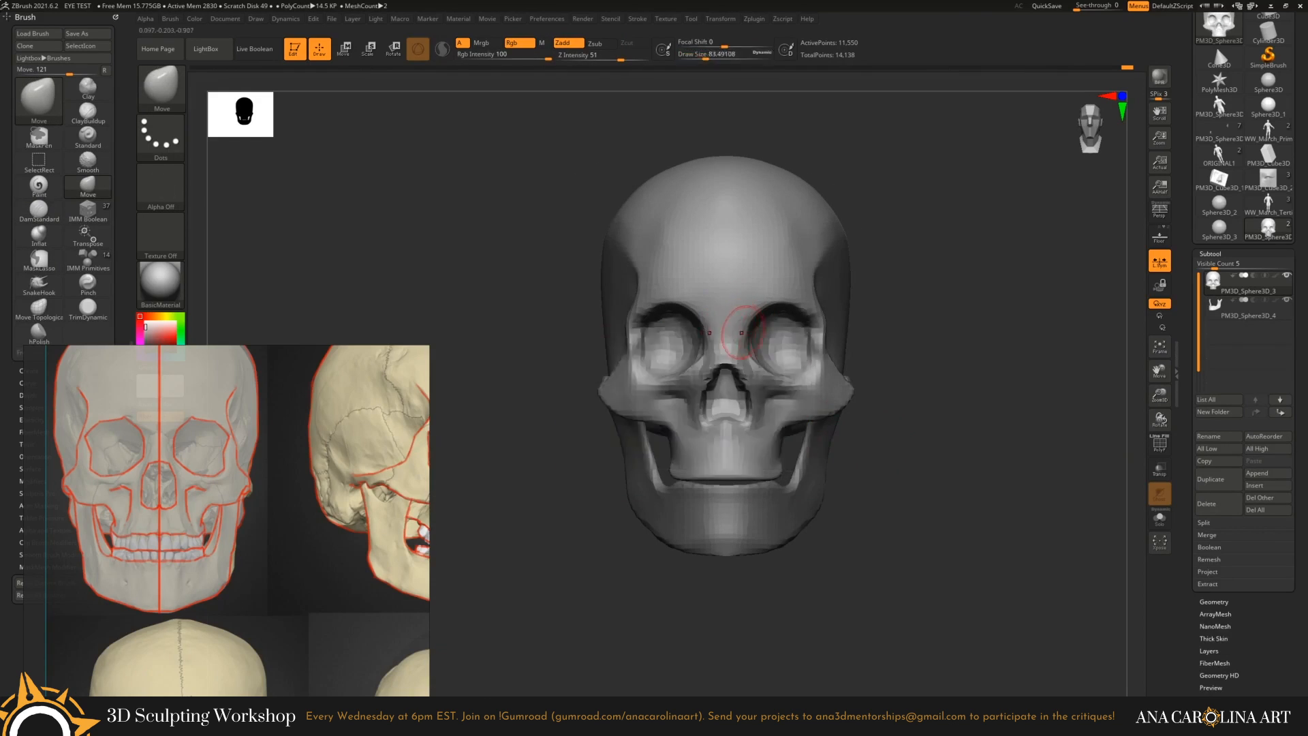
pyautogui.press('s')
pyautogui.moveTo(750, 354); pyautogui.dragTo(766, 354)
pyautogui.moveTo(899, 370)
pyautogui.mouseDown(button='right')
pyautogui.moveTo(842, 372)
pyautogui.moveTo(876, 335)
pyautogui.moveTo(832, 306)
pyautogui.moveTo(787, 332)
pyautogui.moveTo(600, 341)
pyautogui.mouseUp(button='right')
pyautogui.press('b')
pyautogui.press('d')
pyautogui.press('s')
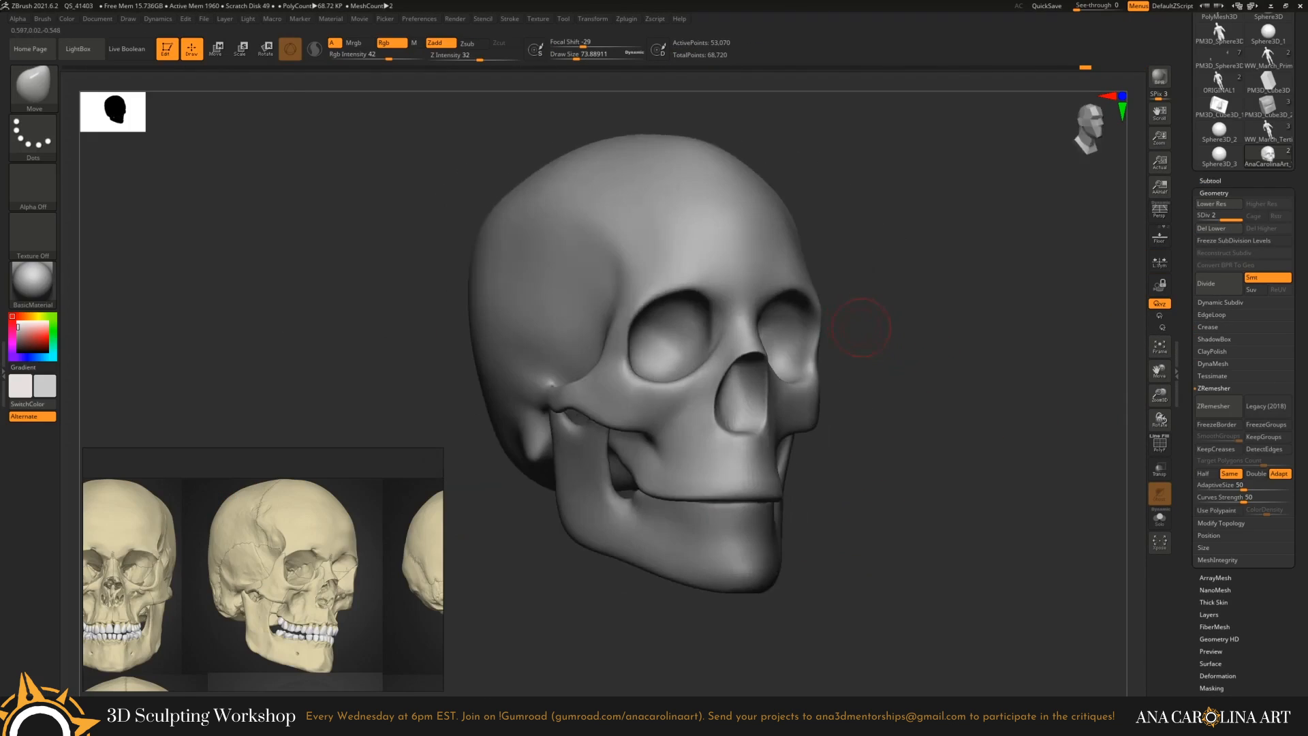
# Examine the polygon wireframe of the cranium and the mandible from both sides and the front.
pyautogui.moveTo(862, 328); pyautogui.dragTo(878, 300, button='right')
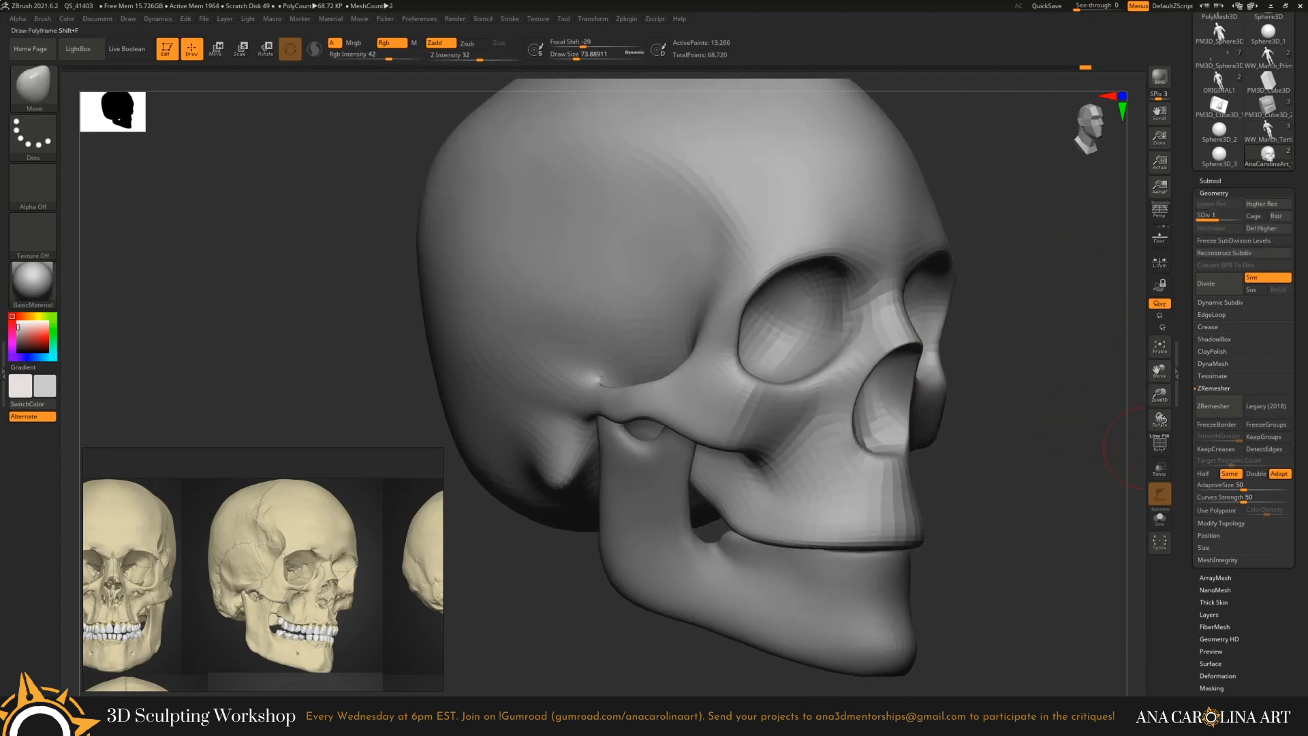
pyautogui.click(1159, 444)
pyautogui.moveTo(1090, 443); pyautogui.dragTo(1008, 453, button='right')
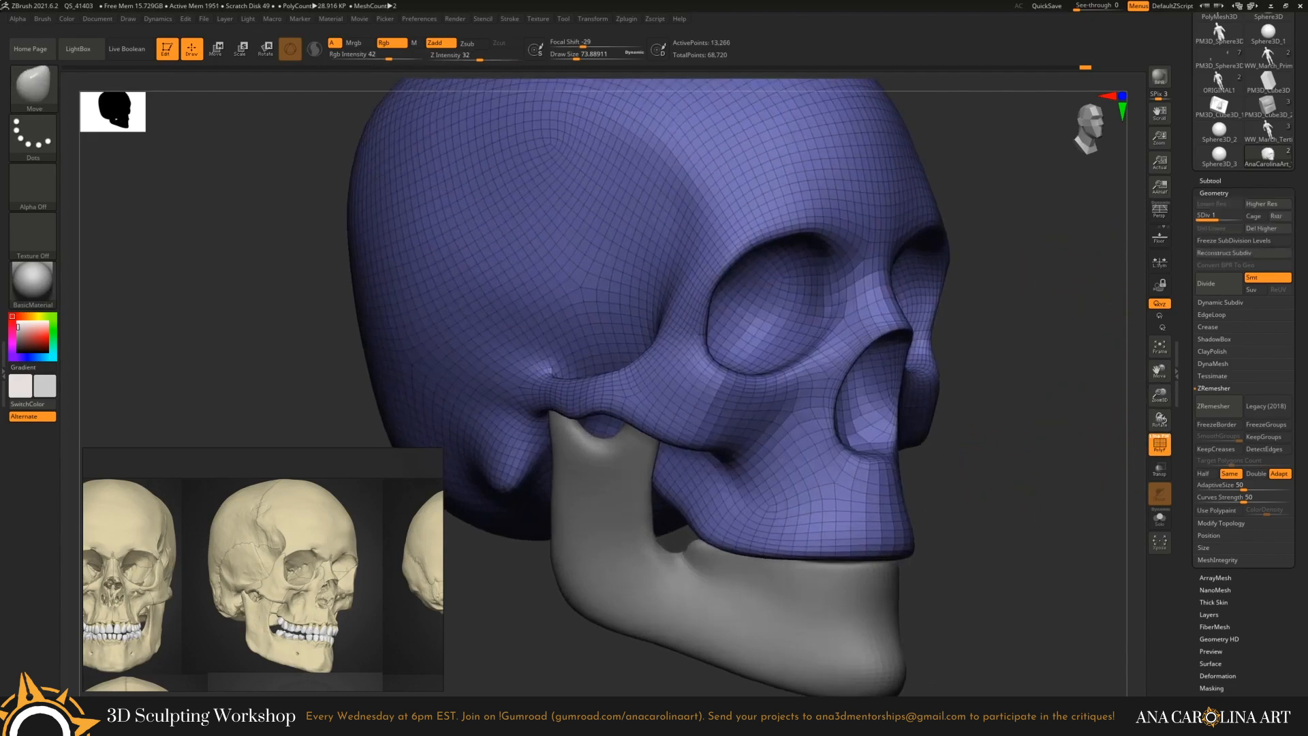
pyautogui.keyDown('alt'); pyautogui.click(876, 628); pyautogui.keyUp('alt')
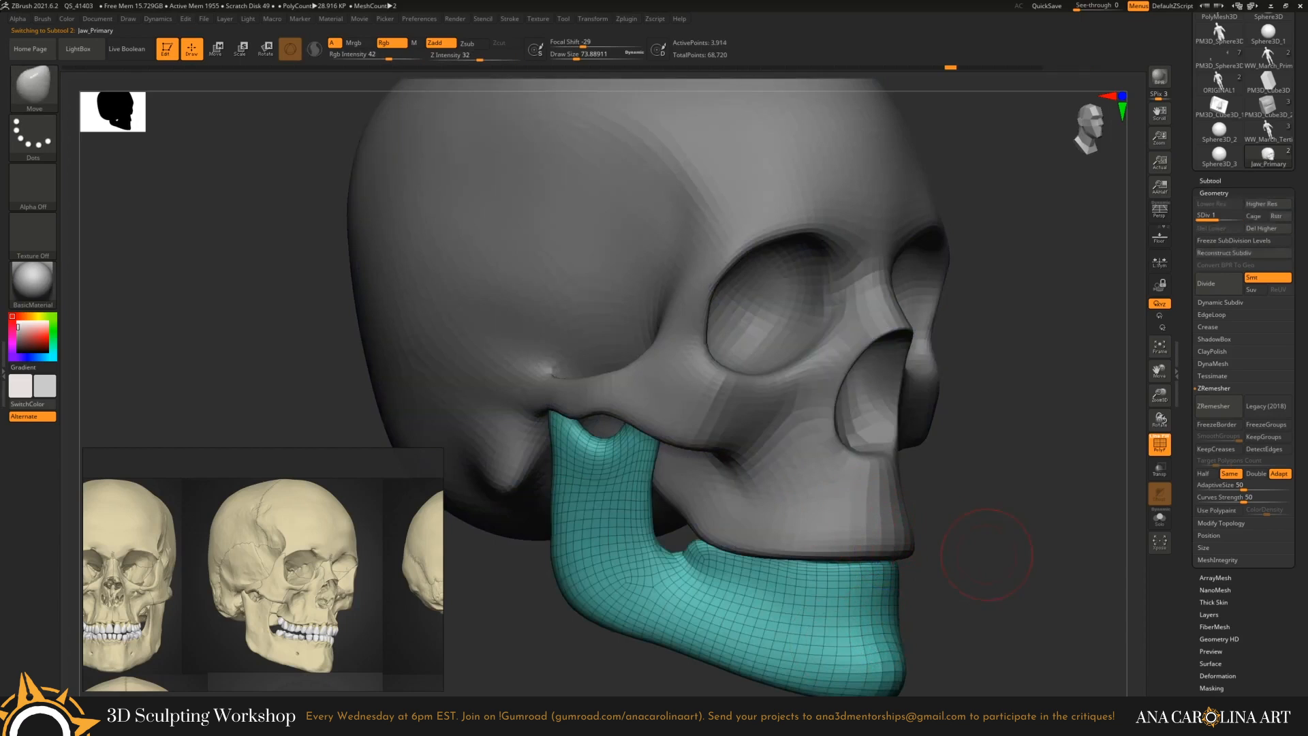
pyautogui.moveTo(986, 555); pyautogui.dragTo(972, 545, button='right')
pyautogui.keyDown('alt'); pyautogui.click(818, 486); pyautogui.keyUp('alt')
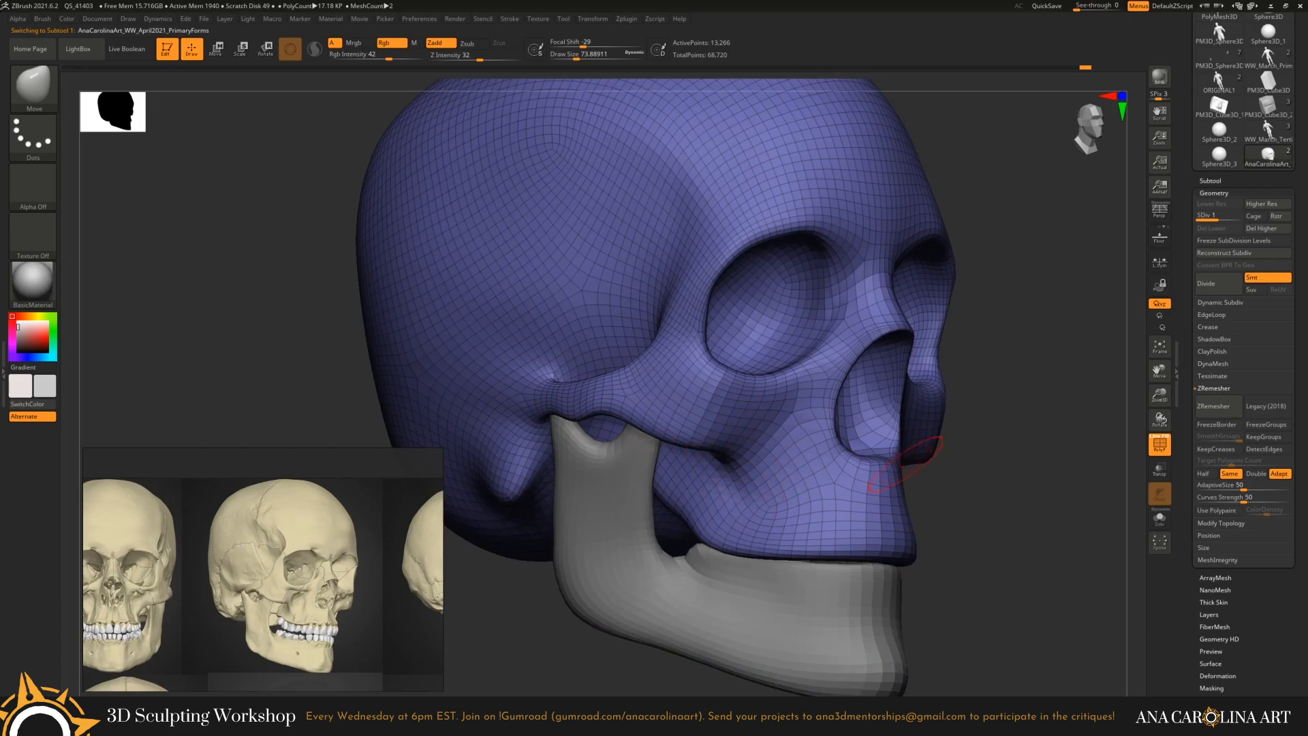
pyautogui.moveTo(906, 465); pyautogui.dragTo(503, 472, button='right')
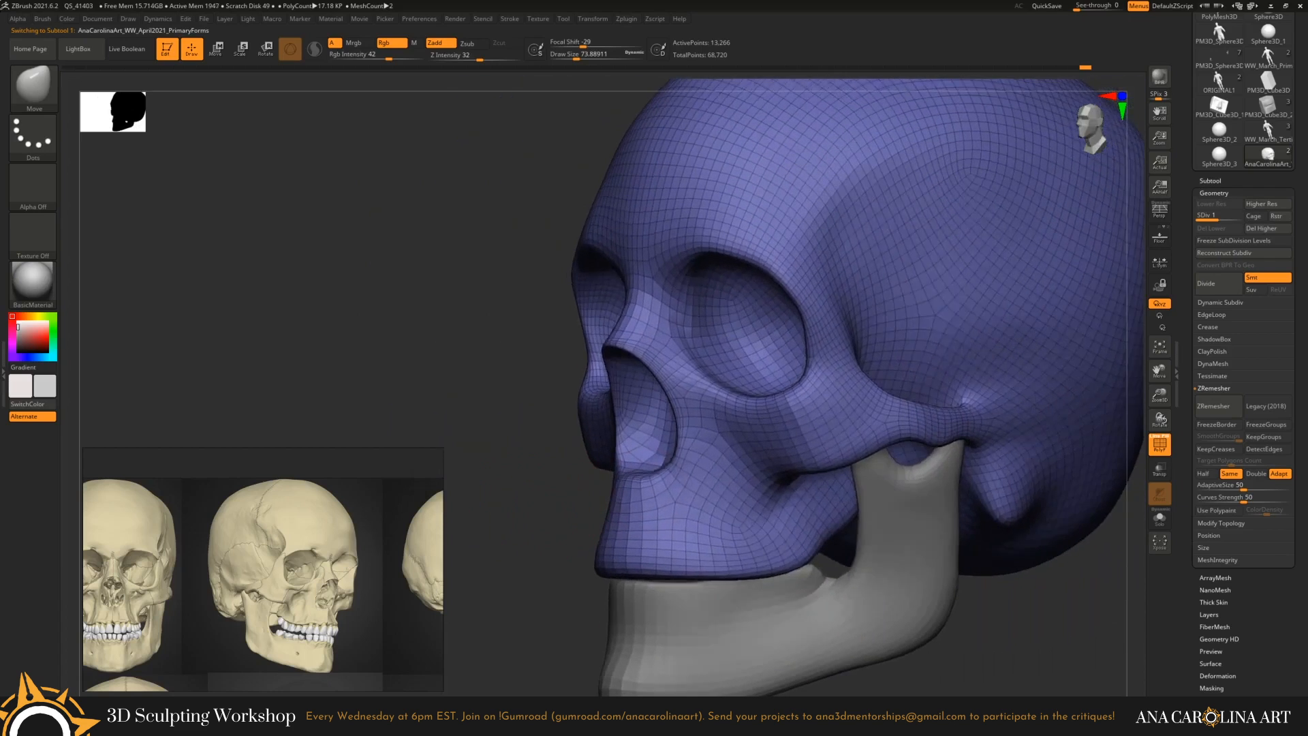
pyautogui.moveTo(520, 556); pyautogui.dragTo(504, 540, button='right')
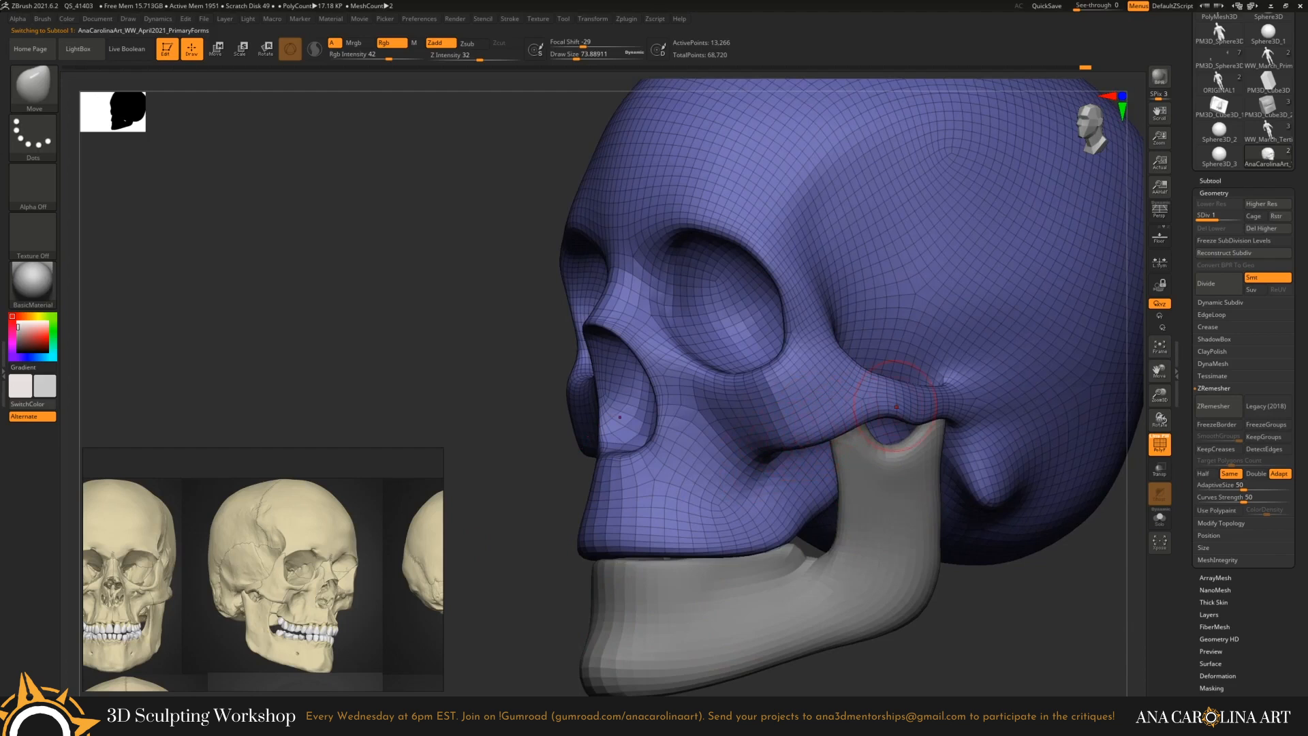
pyautogui.moveTo(990, 578)
pyautogui.mouseDown(button='right')
pyautogui.moveTo(1023, 576)
pyautogui.moveTo(1027, 591)
pyautogui.mouseUp(button='right')
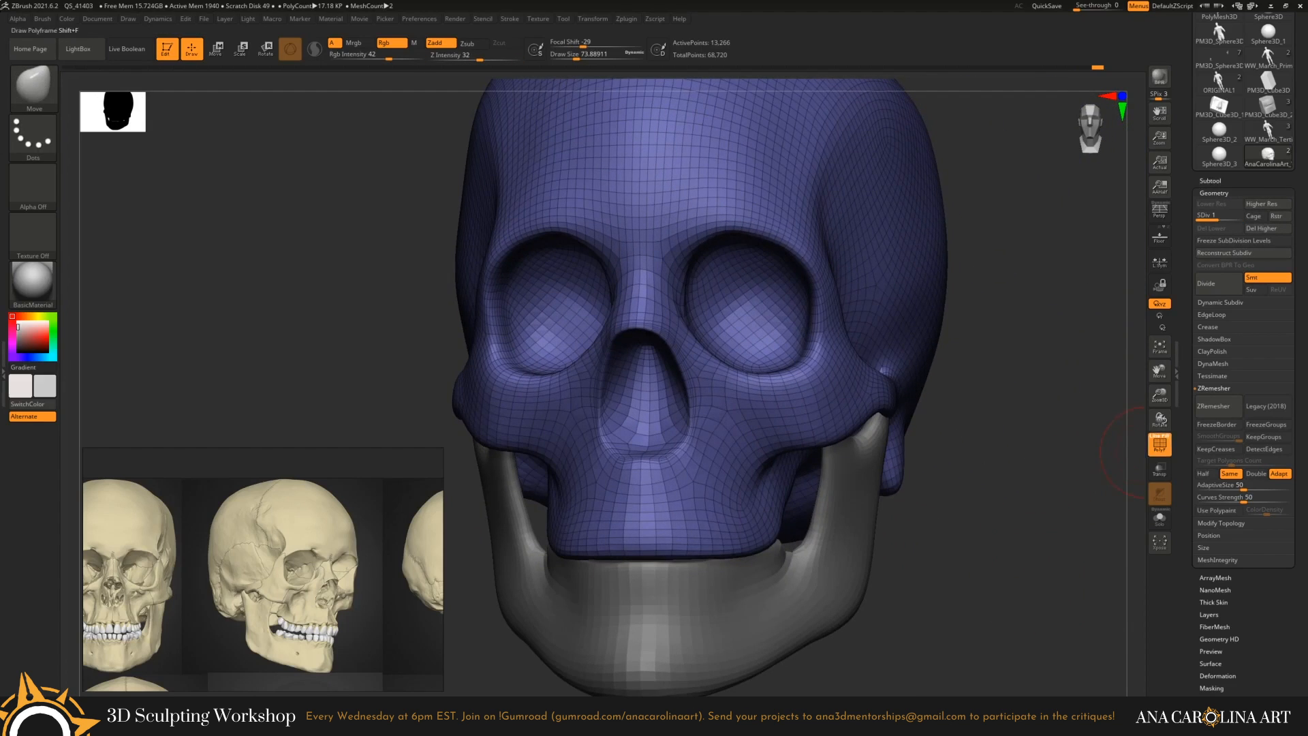
pyautogui.click(1153, 449)
pyautogui.moveTo(1028, 440); pyautogui.dragTo(1072, 437, button='right')
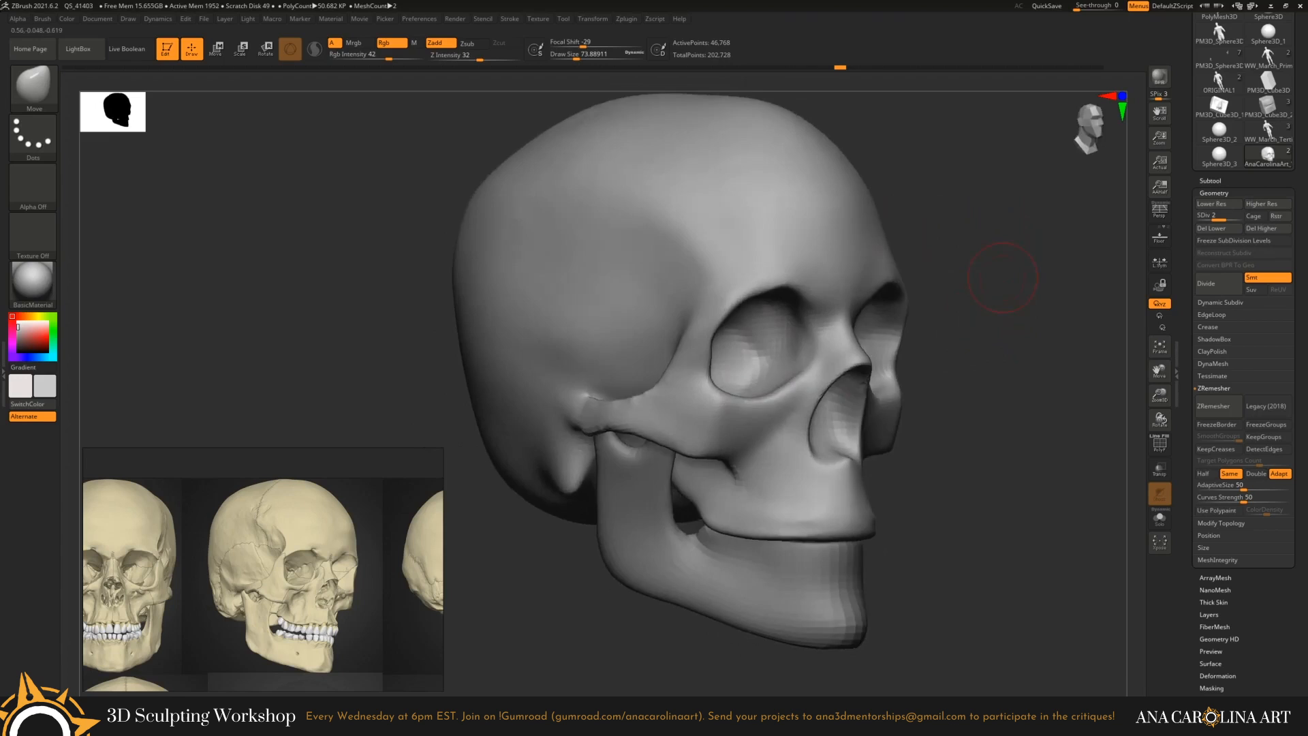
# Inspect the surface quality of the cranium's cheekbone arch and temple edge up close from several angles.
pyautogui.moveTo(1006, 277)
pyautogui.mouseDown(button='right')
pyautogui.moveTo(1036, 248)
pyautogui.moveTo(1015, 293)
pyautogui.mouseUp(button='right')
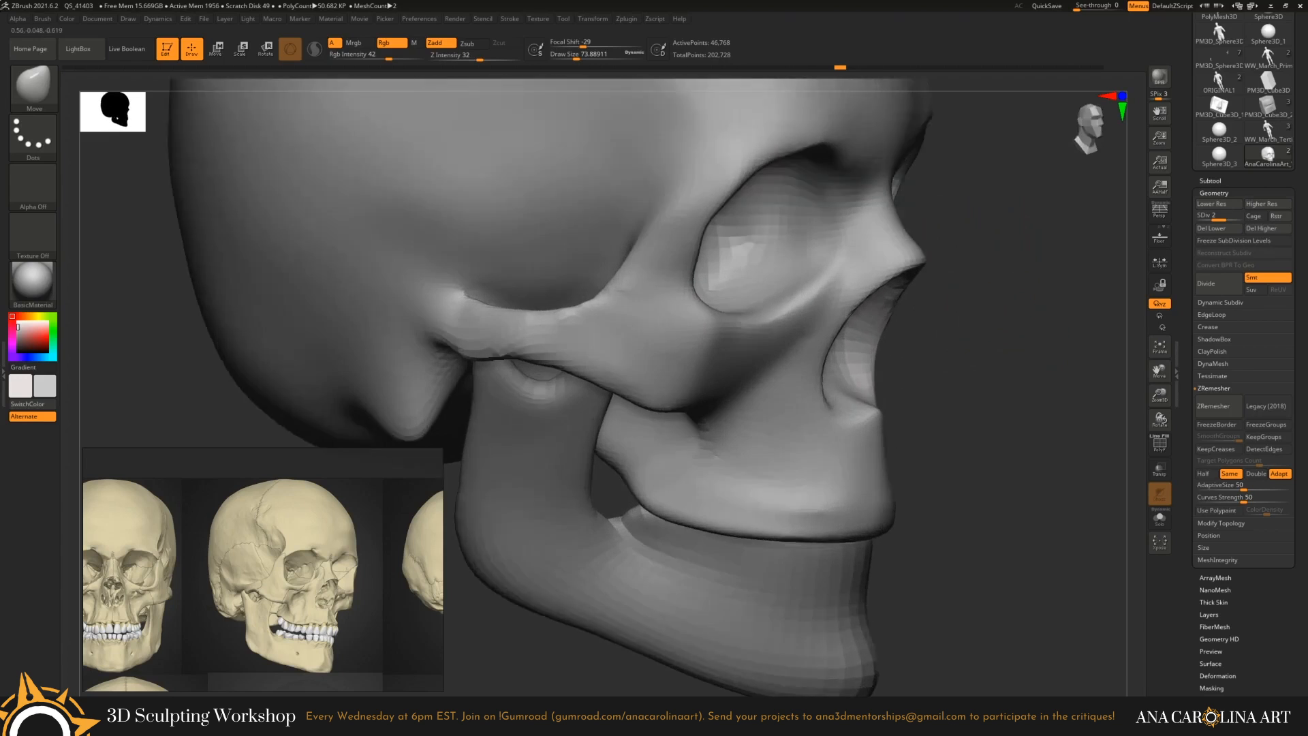
pyautogui.keyDown('ctrl'); pyautogui.moveTo(579, 340); pyautogui.dragTo(612, 352, button='right'); pyautogui.keyUp('ctrl')
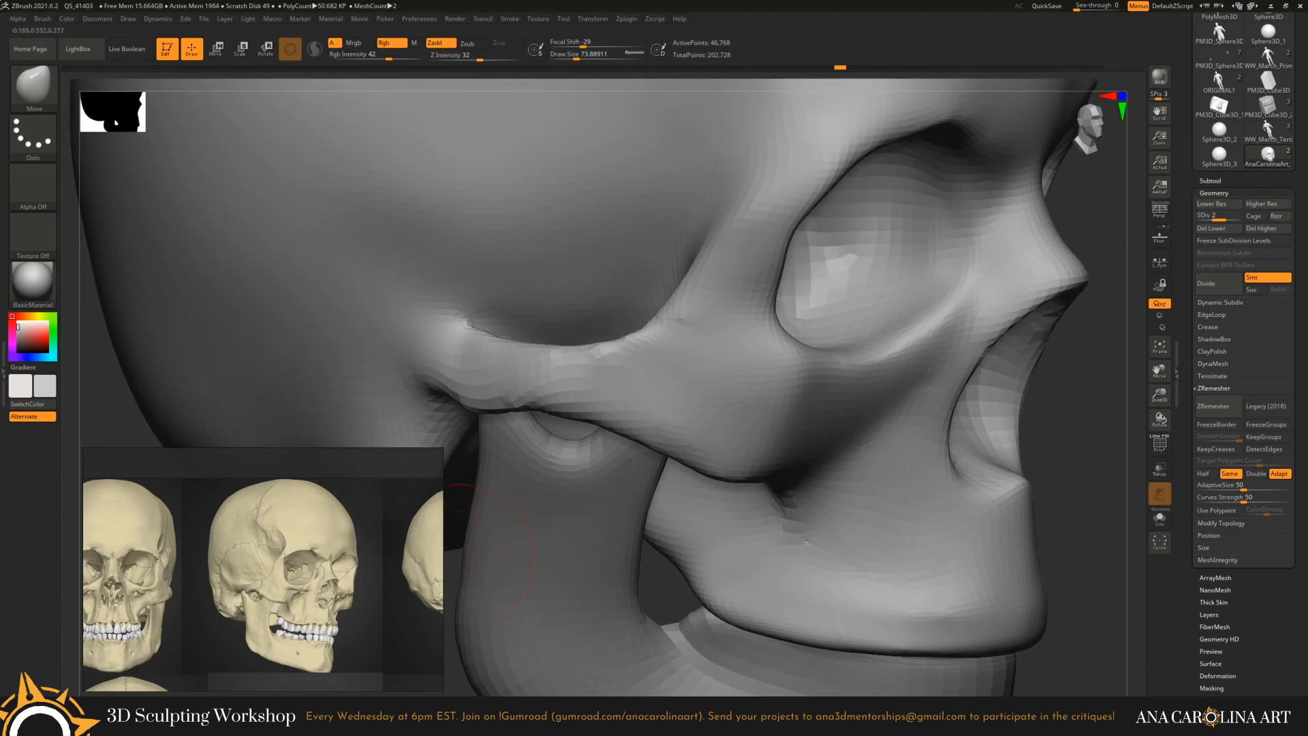
pyautogui.moveTo(490, 556); pyautogui.dragTo(581, 324, button='right')
pyautogui.moveTo(649, 483)
pyautogui.keyDown('alt'); pyautogui.mouseDown(button='right')
pyautogui.moveTo(715, 462)
pyautogui.moveTo(878, 457)
pyautogui.mouseUp(button='right'); pyautogui.keyUp('alt')
pyautogui.moveTo(879, 456); pyautogui.dragTo(864, 321, button='right')
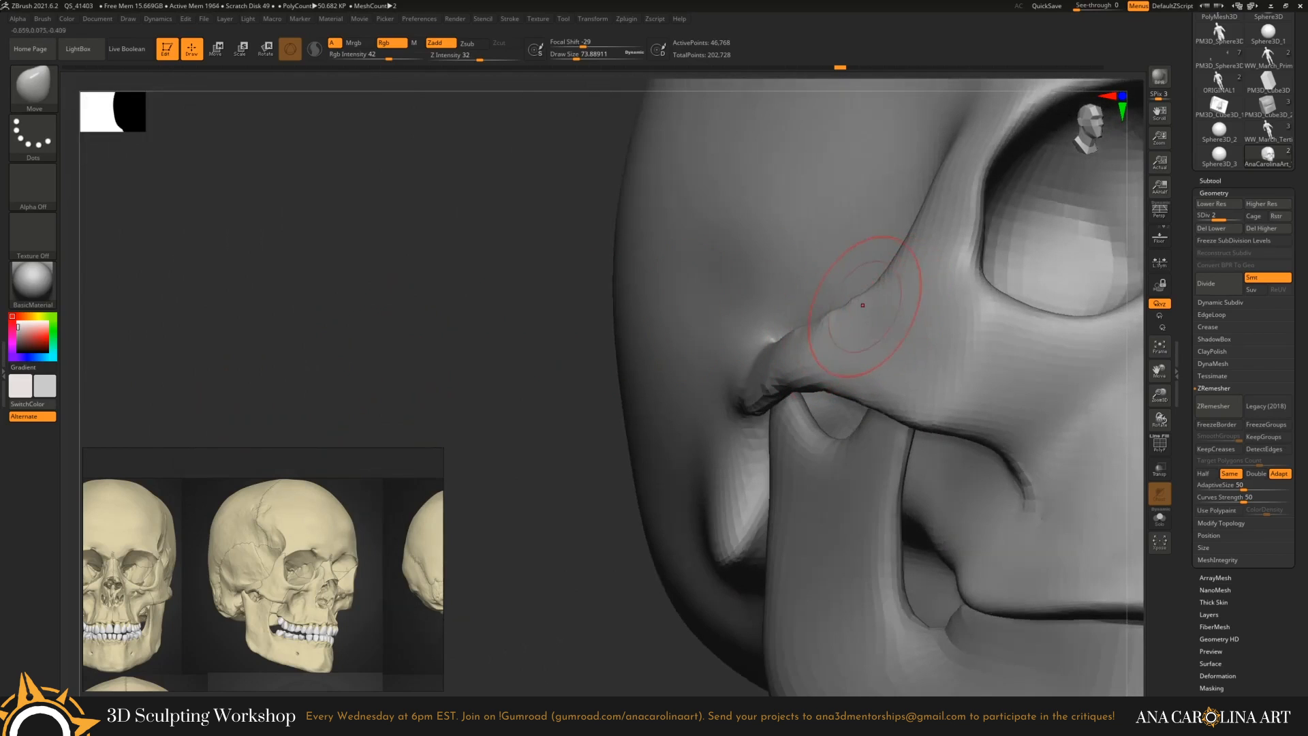
pyautogui.keyDown('alt'); pyautogui.moveTo(730, 361); pyautogui.dragTo(698, 365, button='right'); pyautogui.keyUp('alt')
pyautogui.moveTo(429, 391); pyautogui.dragTo(504, 272, button='right')
pyautogui.moveTo(1069, 497)
pyautogui.keyDown('alt'); pyautogui.mouseDown(button='right')
pyautogui.moveTo(756, 458)
pyautogui.moveTo(807, 464)
pyautogui.moveTo(783, 442)
pyautogui.moveTo(878, 443)
pyautogui.mouseUp(button='right'); pyautogui.keyUp('alt')
pyautogui.keyDown('ctrl'); pyautogui.moveTo(879, 442); pyautogui.dragTo(879, 545, button='right'); pyautogui.keyUp('ctrl')
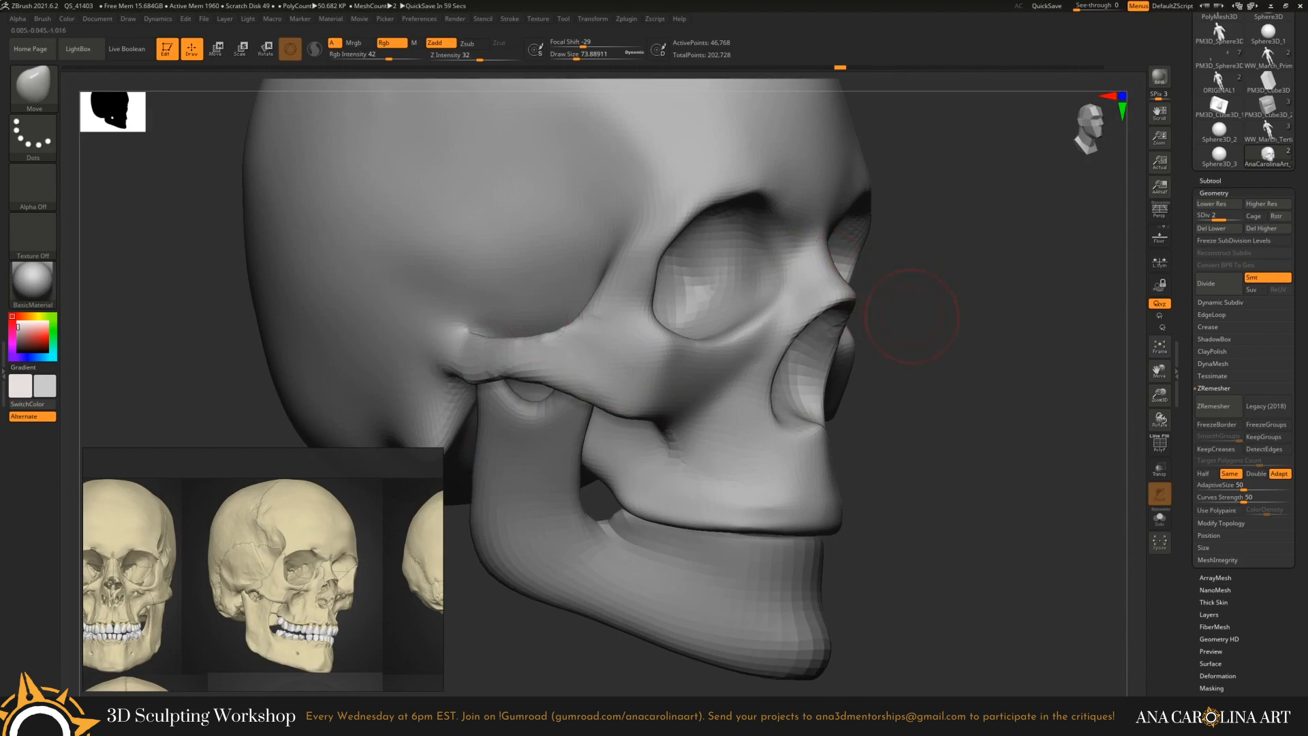
pyautogui.keyDown('alt'); pyautogui.moveTo(911, 315); pyautogui.dragTo(881, 176, button='right'); pyautogui.keyUp('alt')
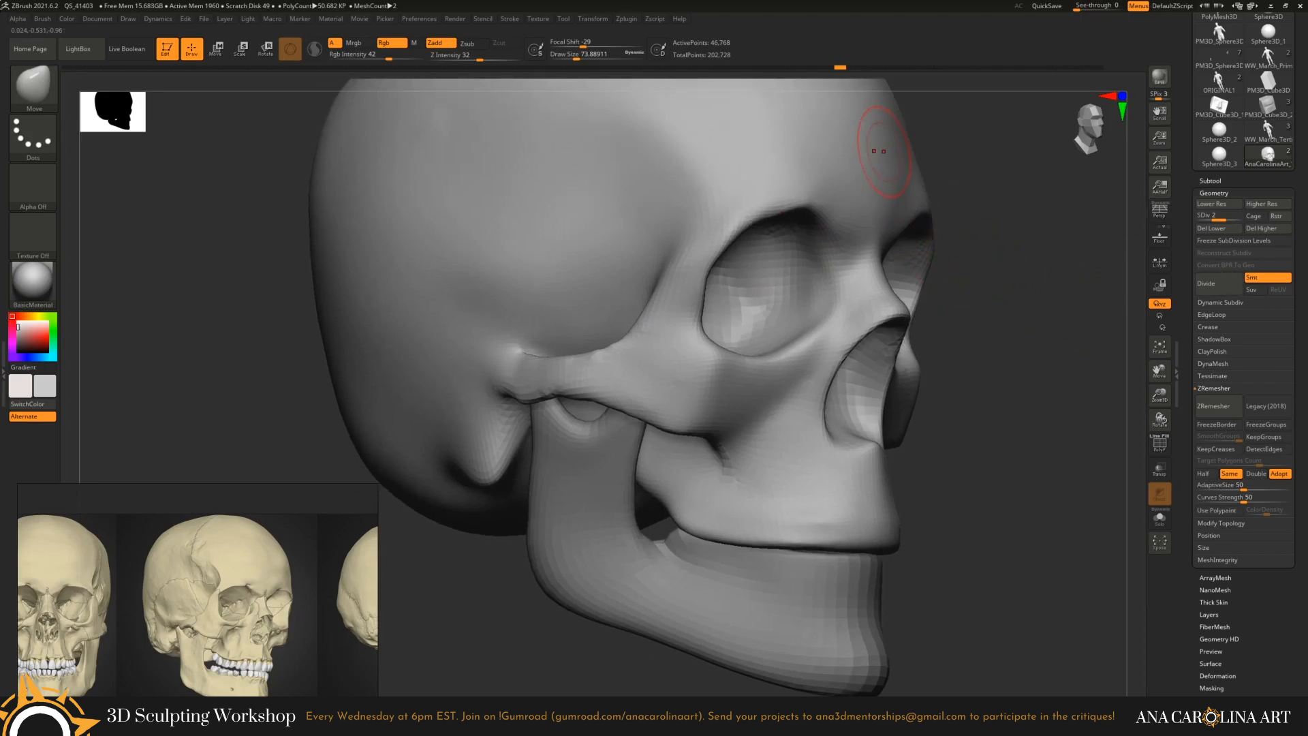
# Draw ZRemesherGuides curves on the cranium along the upper and lower edges of the cheekbone arch.
pyautogui.press('b')
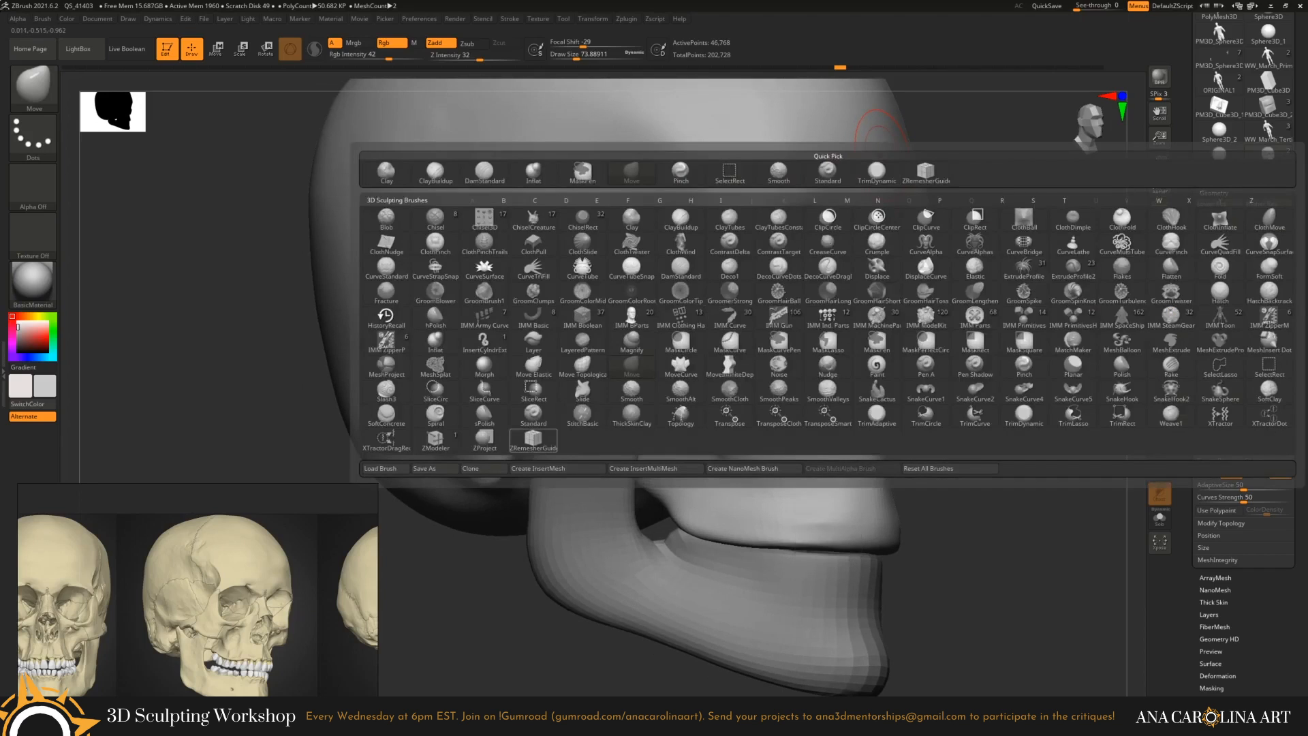
pyautogui.press('z')
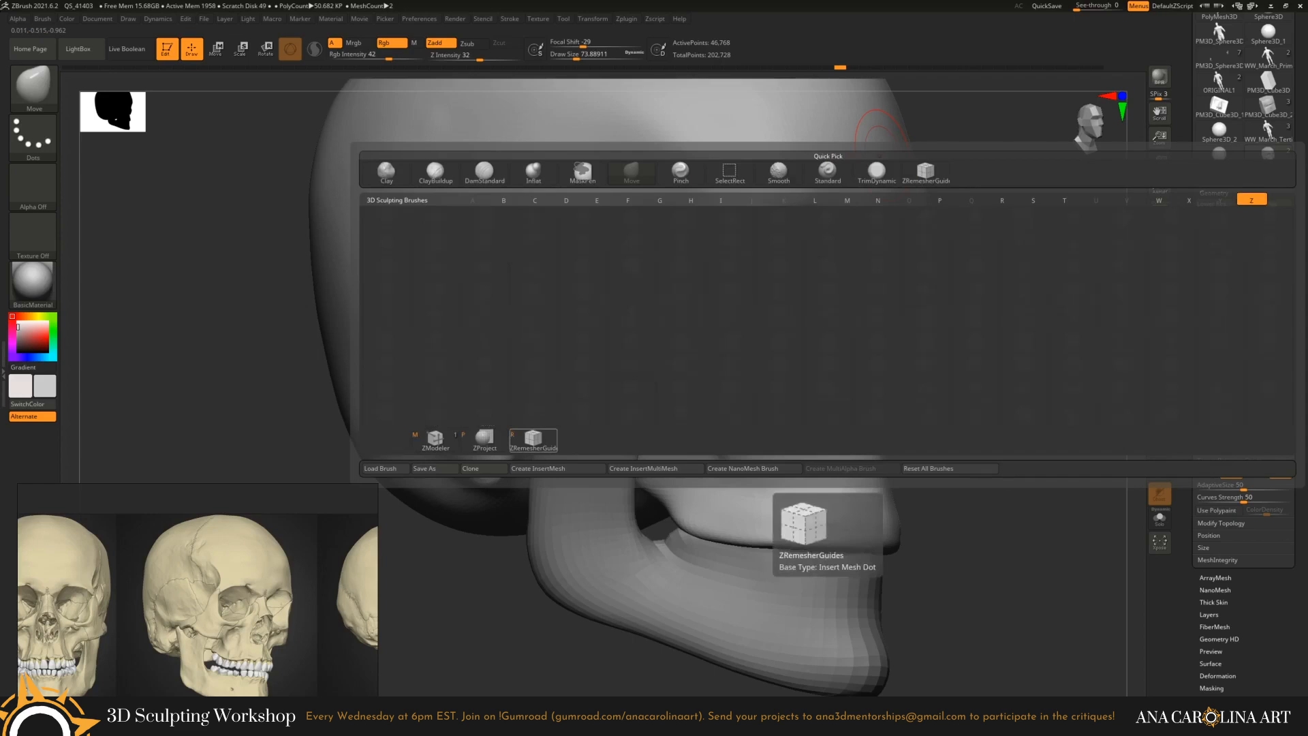
pyautogui.press('r')
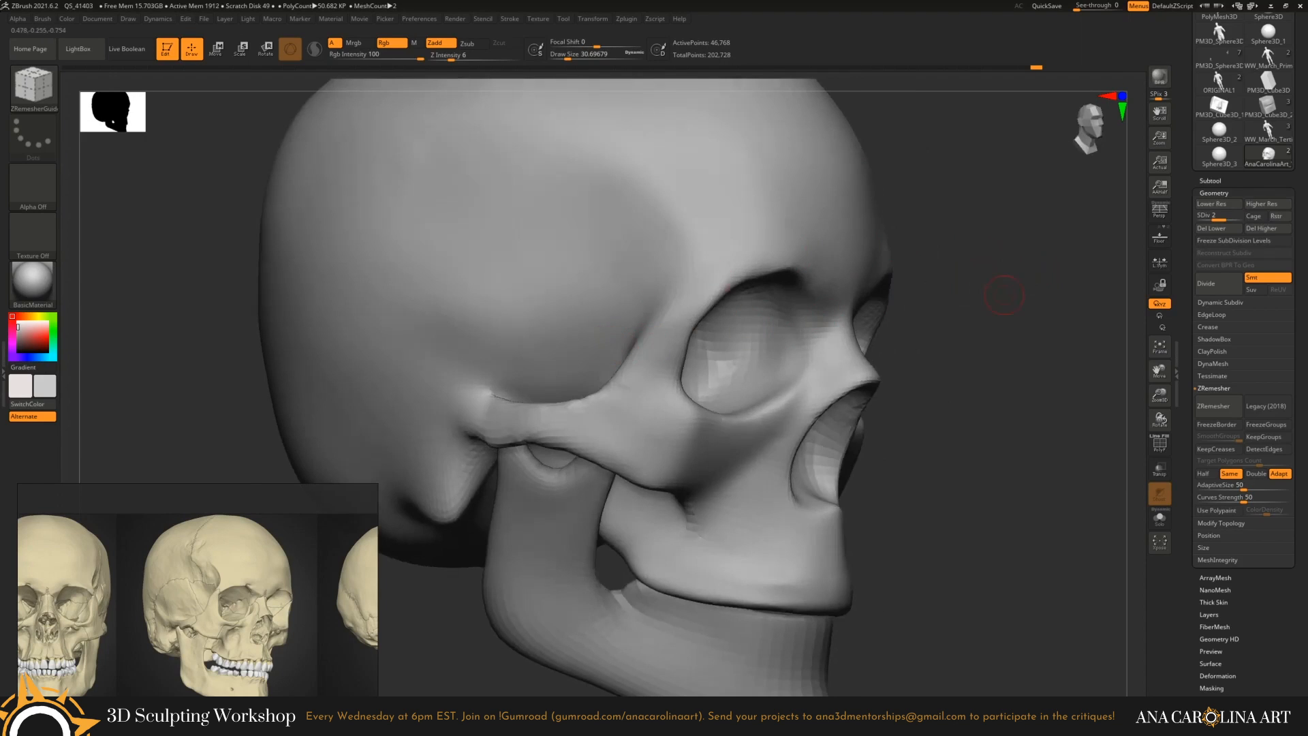
pyautogui.moveTo(1004, 295); pyautogui.dragTo(754, 314)
pyautogui.moveTo(814, 343); pyautogui.dragTo(926, 327)
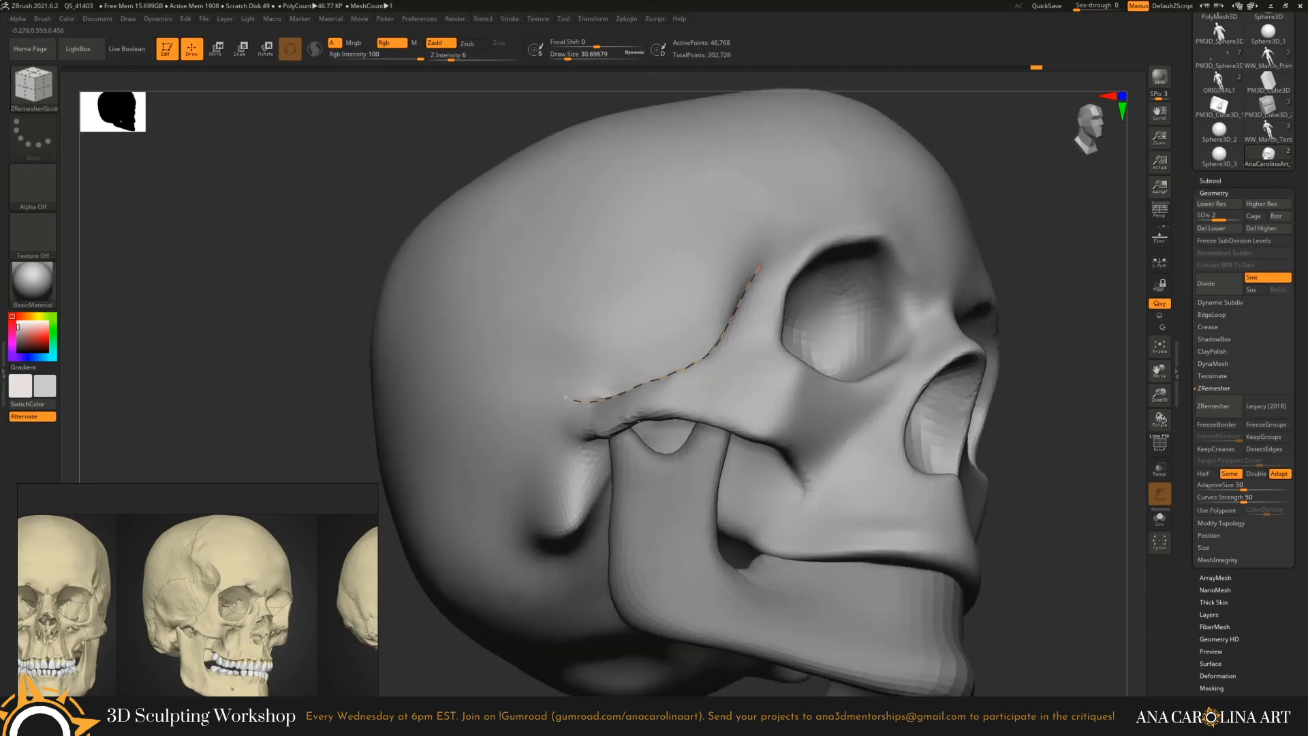
pyautogui.moveTo(592, 600); pyautogui.dragTo(592, 565)
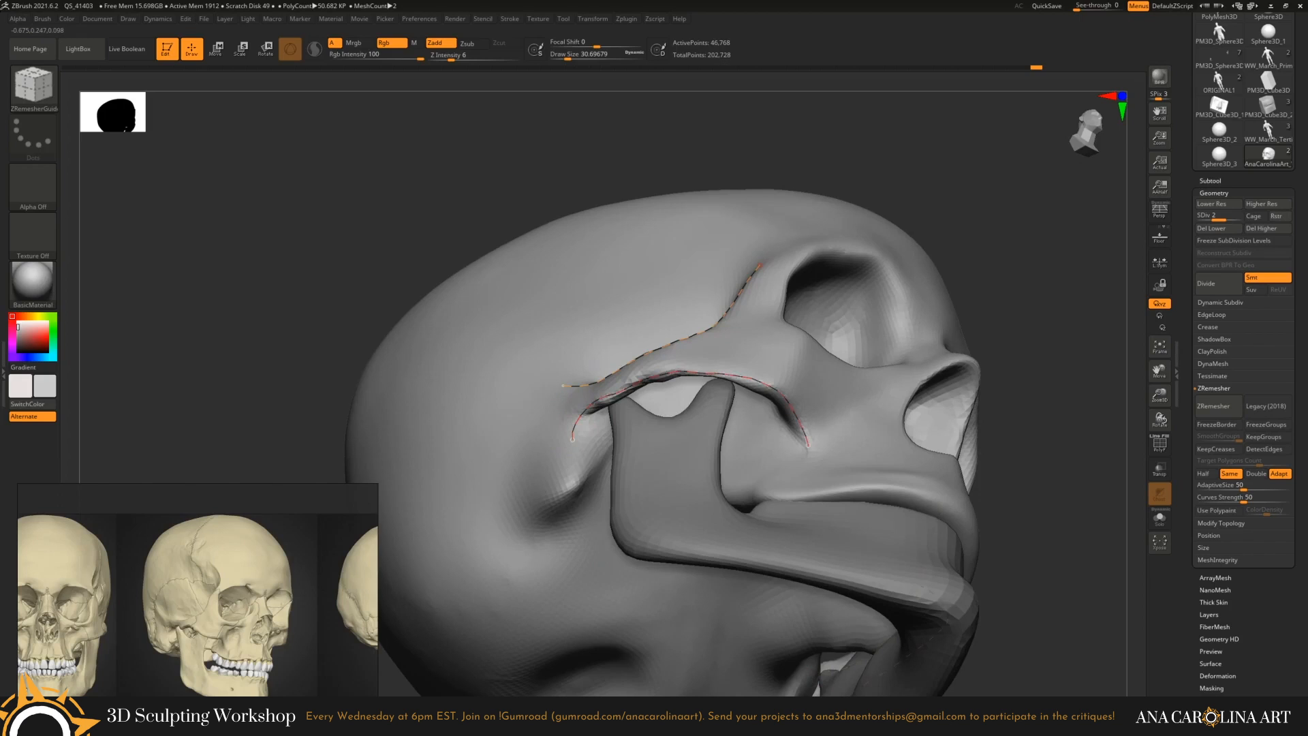
pyautogui.moveTo(1055, 378); pyautogui.dragTo(781, 451)
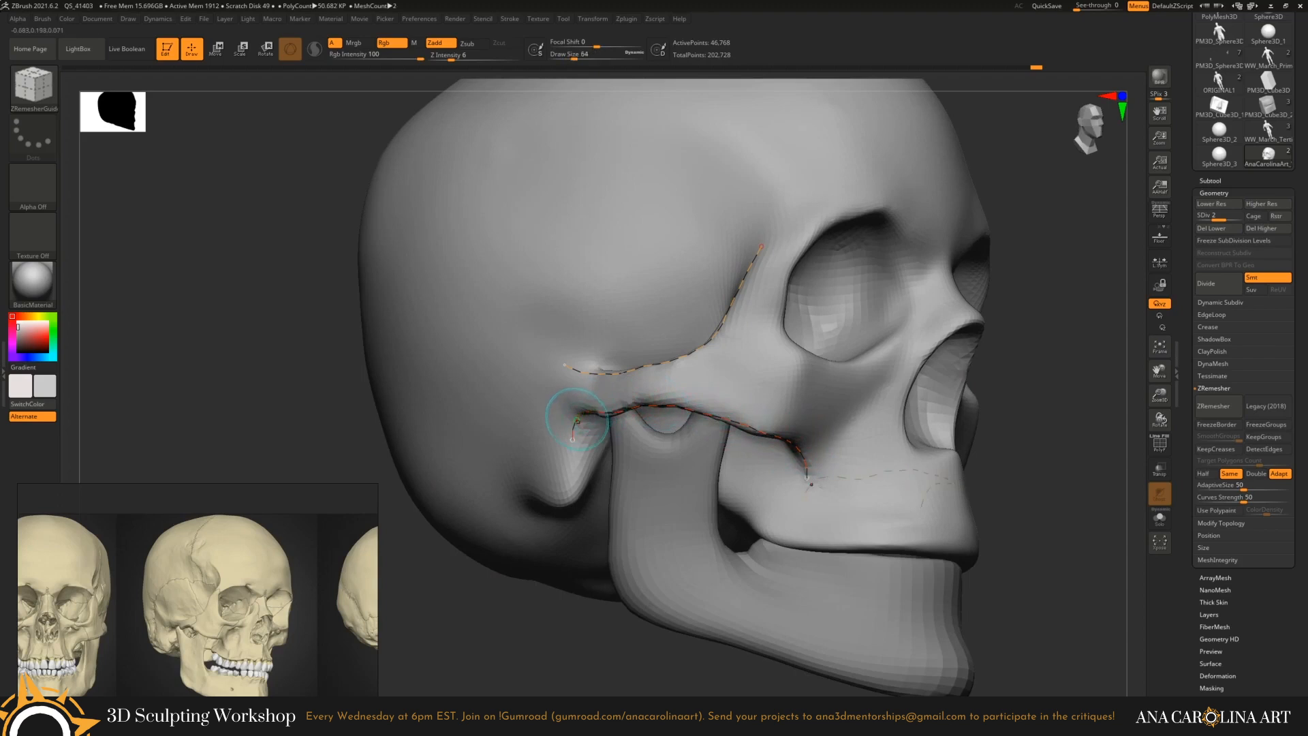
# Draw ZRemesherGuides curves around the rim of the eye socket and along the edge of the nasal opening.
pyautogui.moveTo(807, 473); pyautogui.dragTo(671, 504)
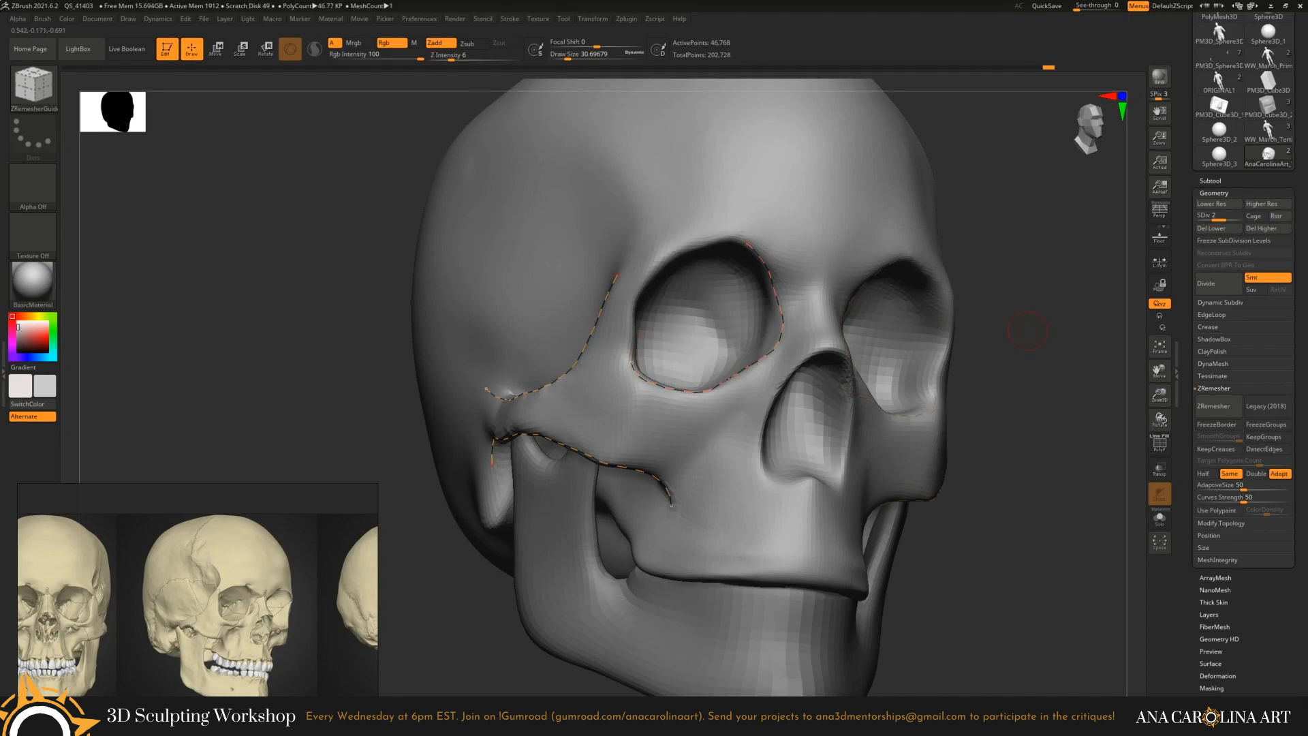
pyautogui.moveTo(1027, 331); pyautogui.dragTo(954, 332)
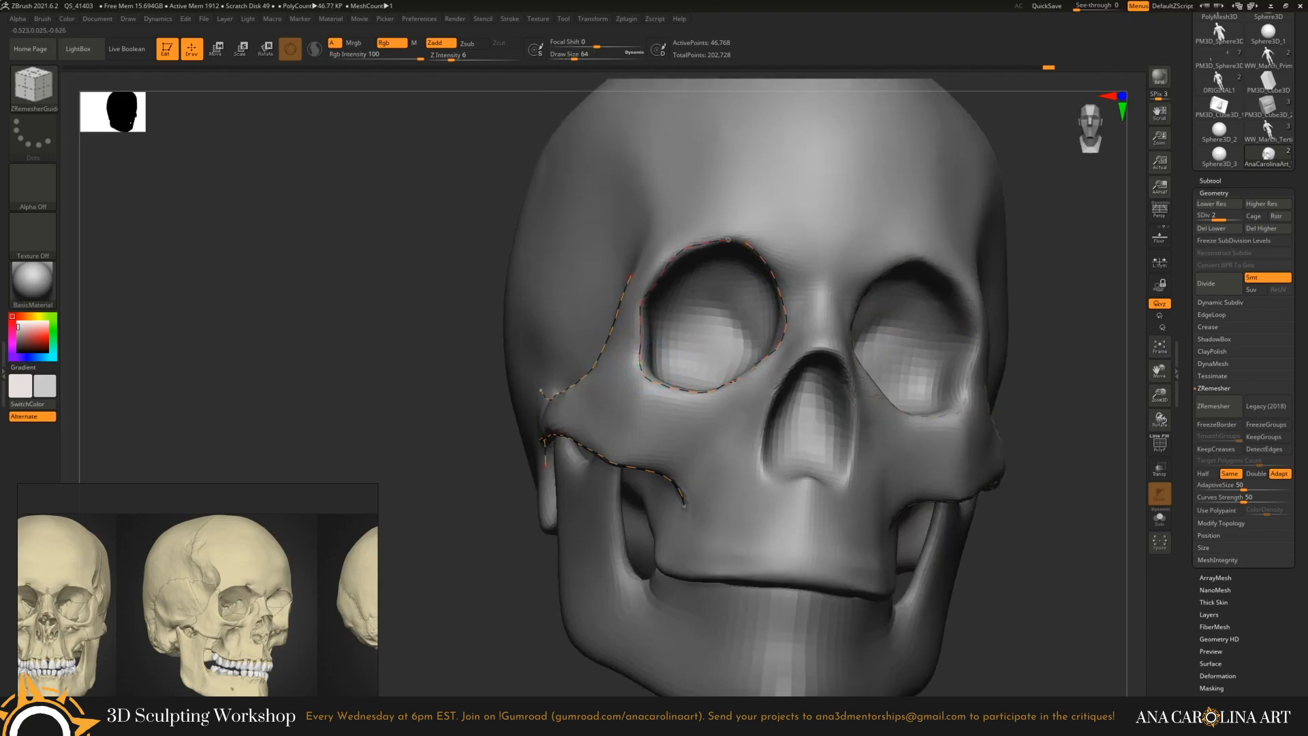
pyautogui.moveTo(750, 249)
pyautogui.mouseDown()
pyautogui.moveTo(851, 306)
pyautogui.moveTo(1023, 475)
pyautogui.moveTo(917, 373)
pyautogui.mouseUp()
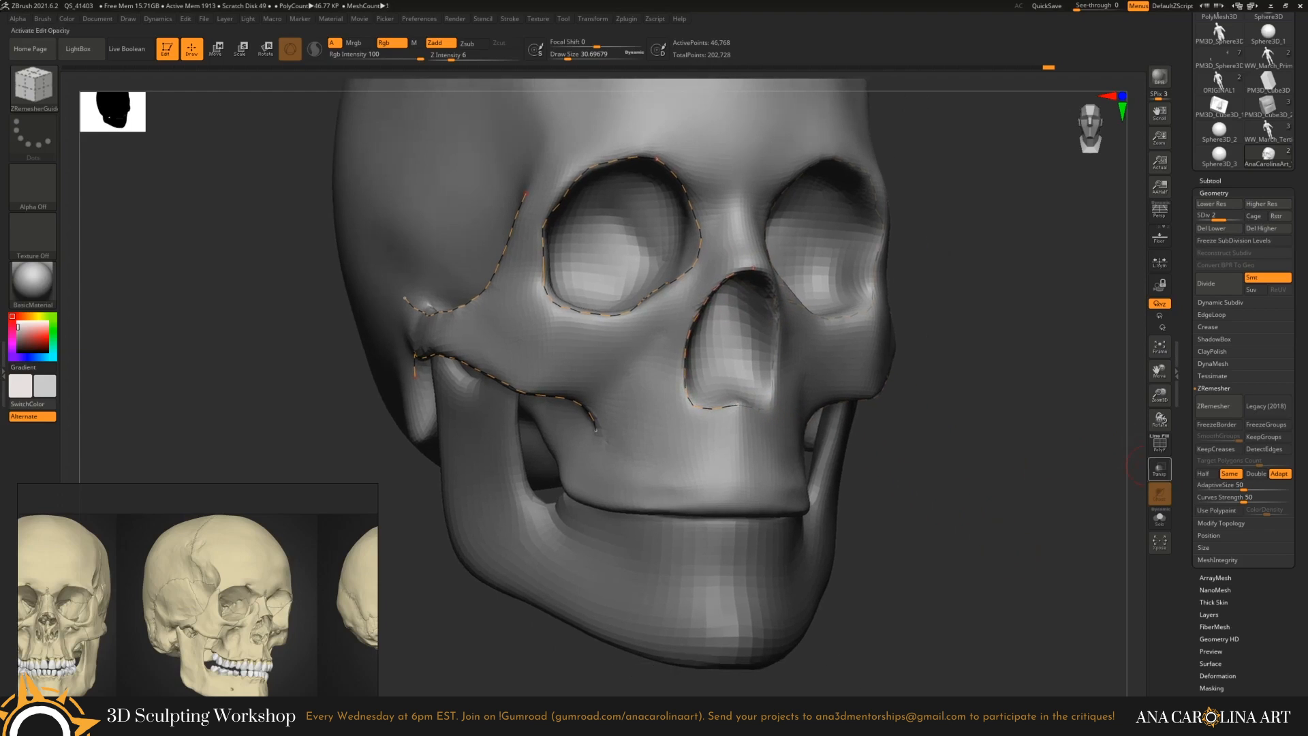
# Isolate the cranium and draw ZRemesherGuides curves along the lower edge of the upper jaw and up the temple line.
pyautogui.click(1159, 518)
pyautogui.moveTo(1062, 565)
pyautogui.mouseDown()
pyautogui.moveTo(889, 582)
pyautogui.moveTo(765, 572)
pyautogui.moveTo(1015, 508)
pyautogui.moveTo(1008, 354)
pyautogui.moveTo(991, 361)
pyautogui.mouseUp()
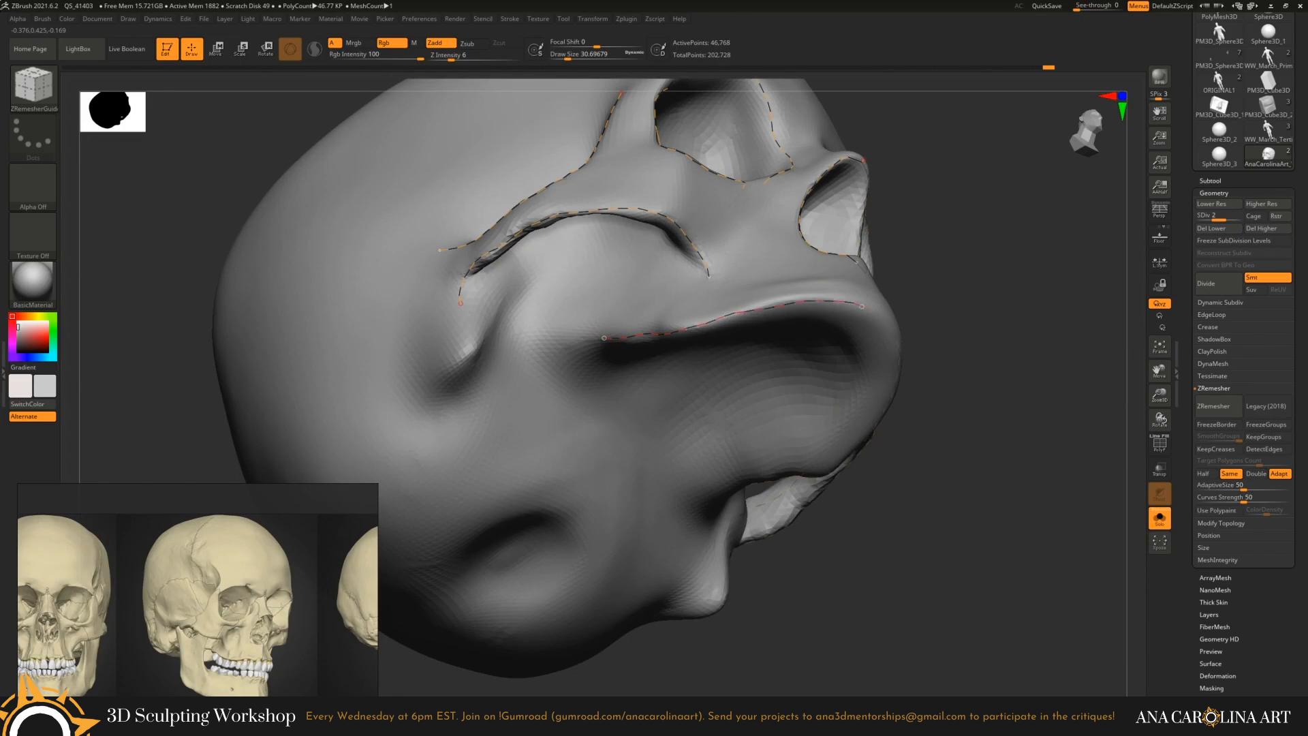
pyautogui.moveTo(991, 361)
pyautogui.mouseDown()
pyautogui.moveTo(1021, 436)
pyautogui.moveTo(1049, 408)
pyautogui.moveTo(1004, 407)
pyautogui.moveTo(1004, 518)
pyautogui.moveTo(1103, 519)
pyautogui.moveTo(992, 344)
pyautogui.moveTo(1049, 344)
pyautogui.moveTo(951, 390)
pyautogui.mouseUp()
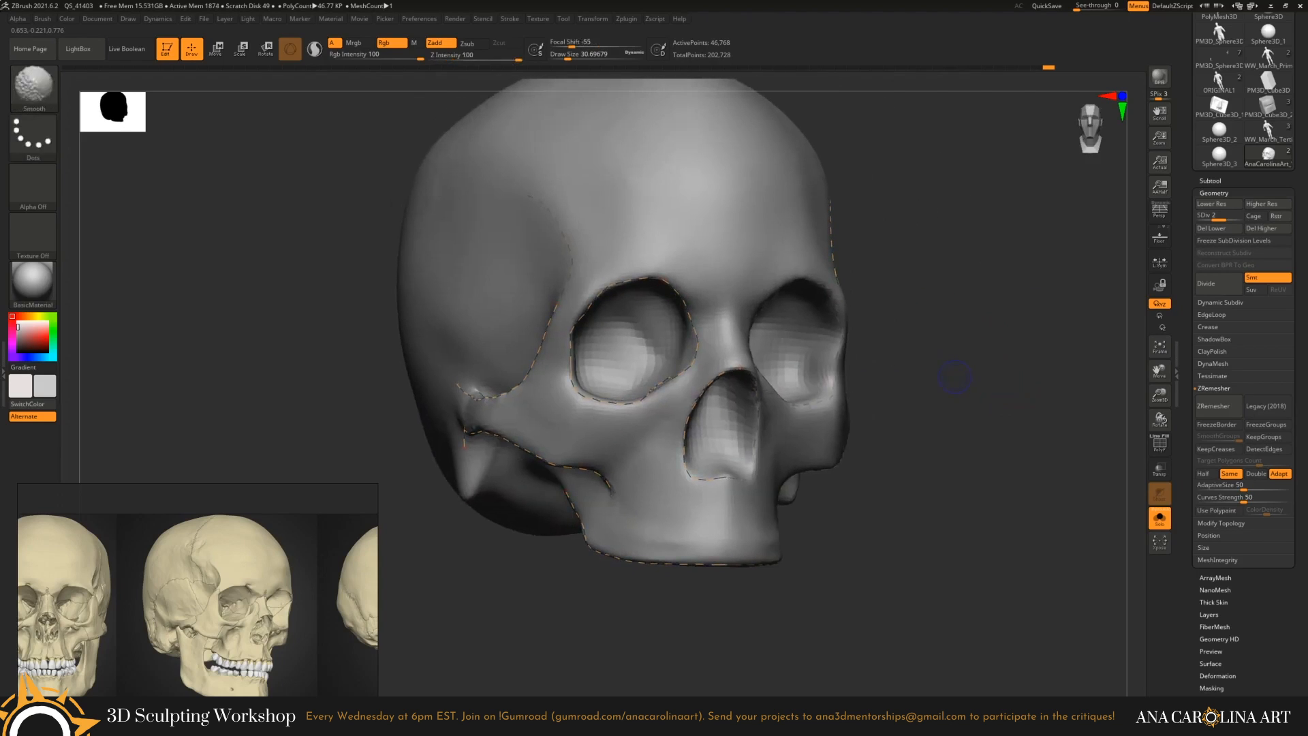
# Lower the cranium to subdivision level 1 and remesh it with ZRemesher along the guides, using the Same polygon count option.
pyautogui.hotkey('shift', 'd')
pyautogui.keyDown('alt'); pyautogui.moveTo(463, 369); pyautogui.dragTo(493, 383, button='right'); pyautogui.keyUp('alt')
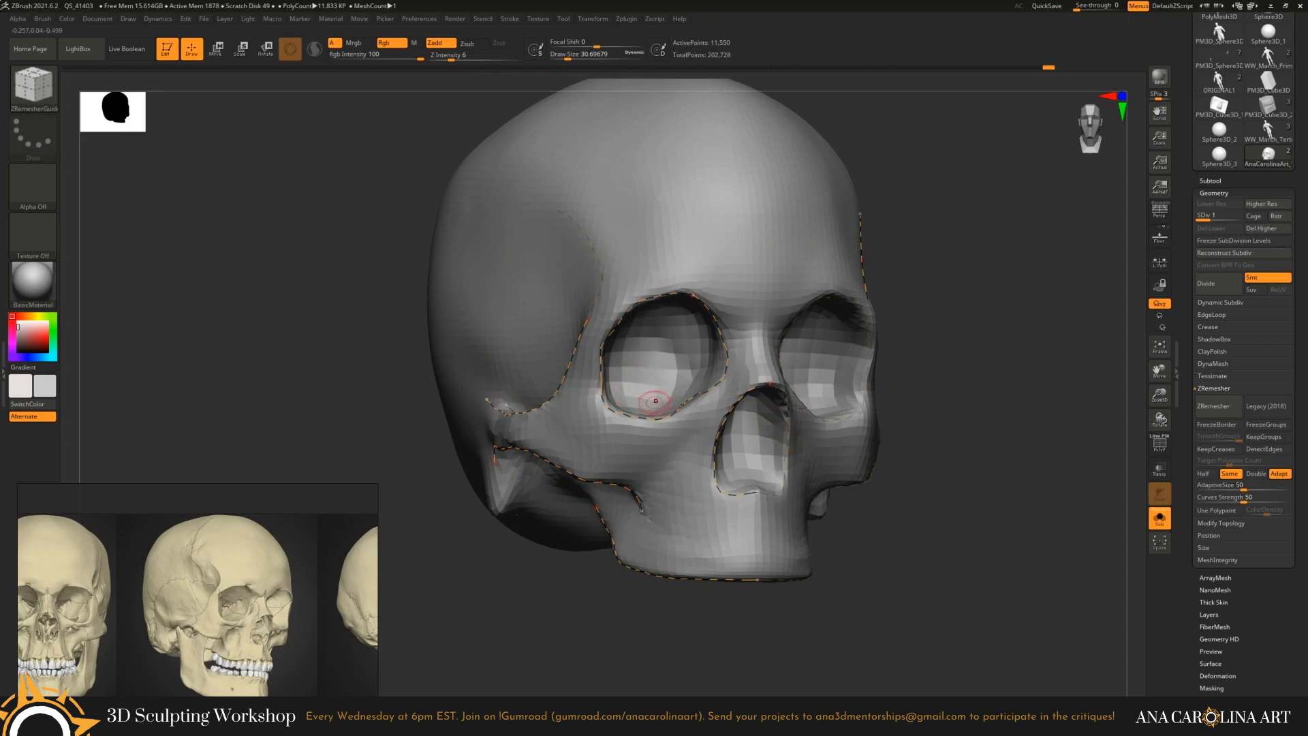
pyautogui.moveTo(656, 401); pyautogui.dragTo(845, 386, button='right')
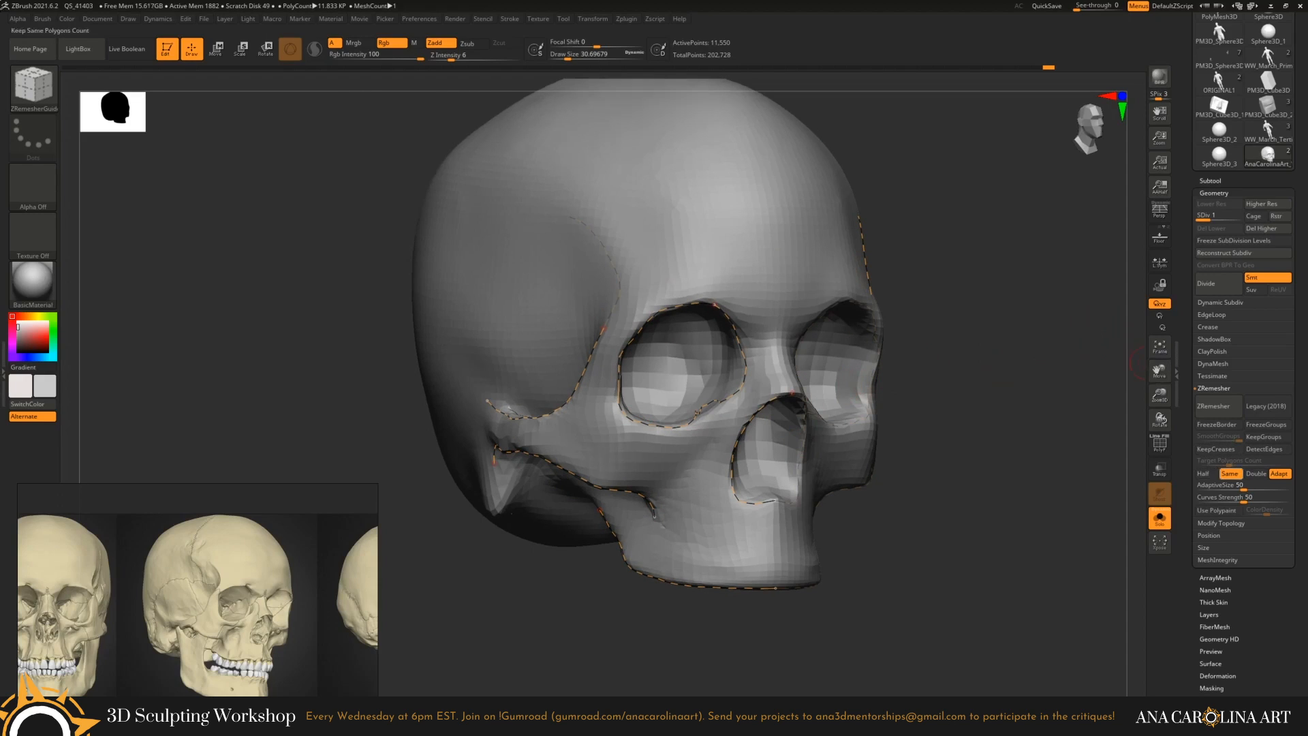
pyautogui.click(1230, 473)
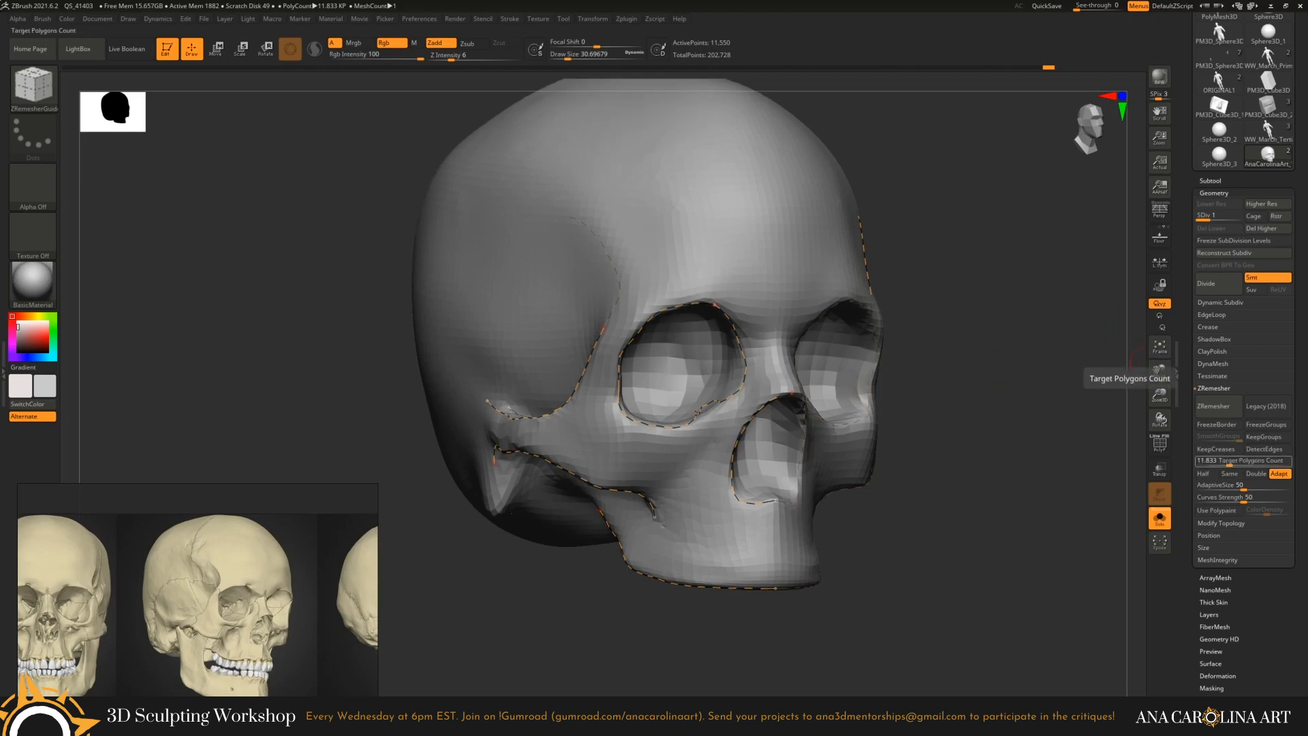
pyautogui.click(1229, 473)
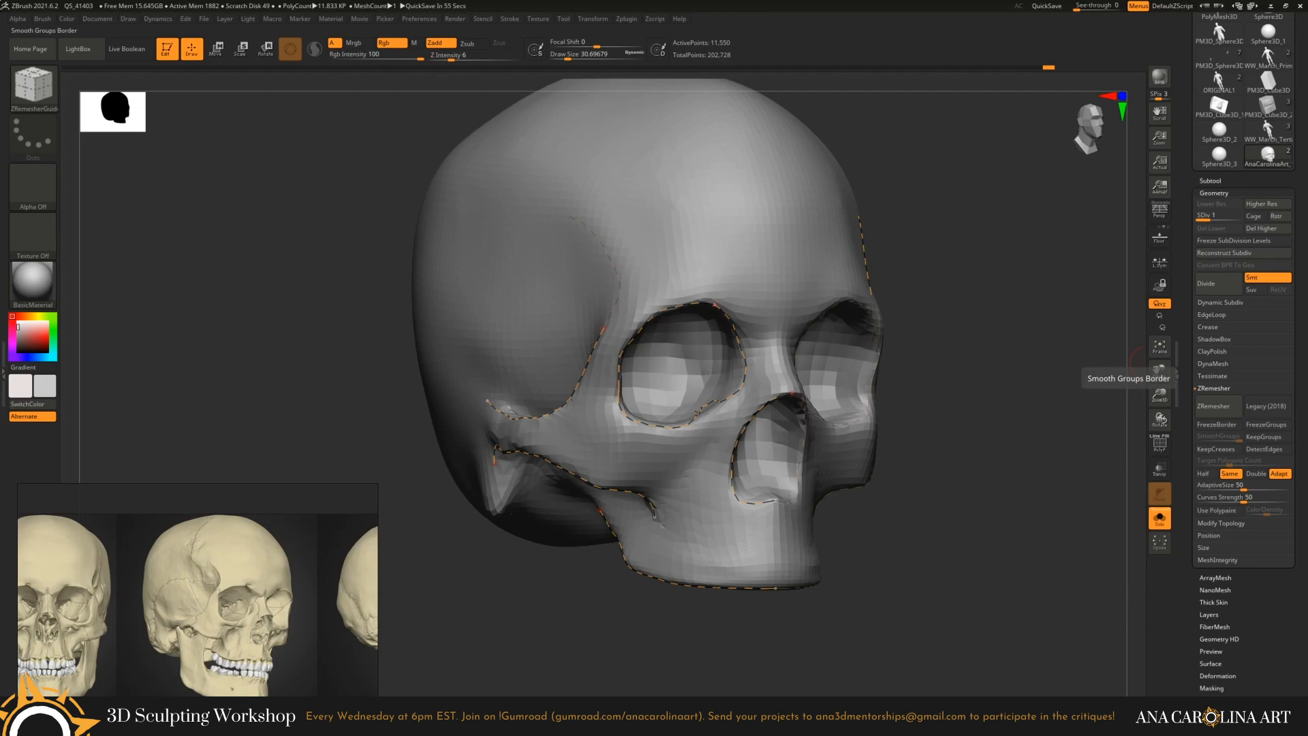
pyautogui.click(1216, 406)
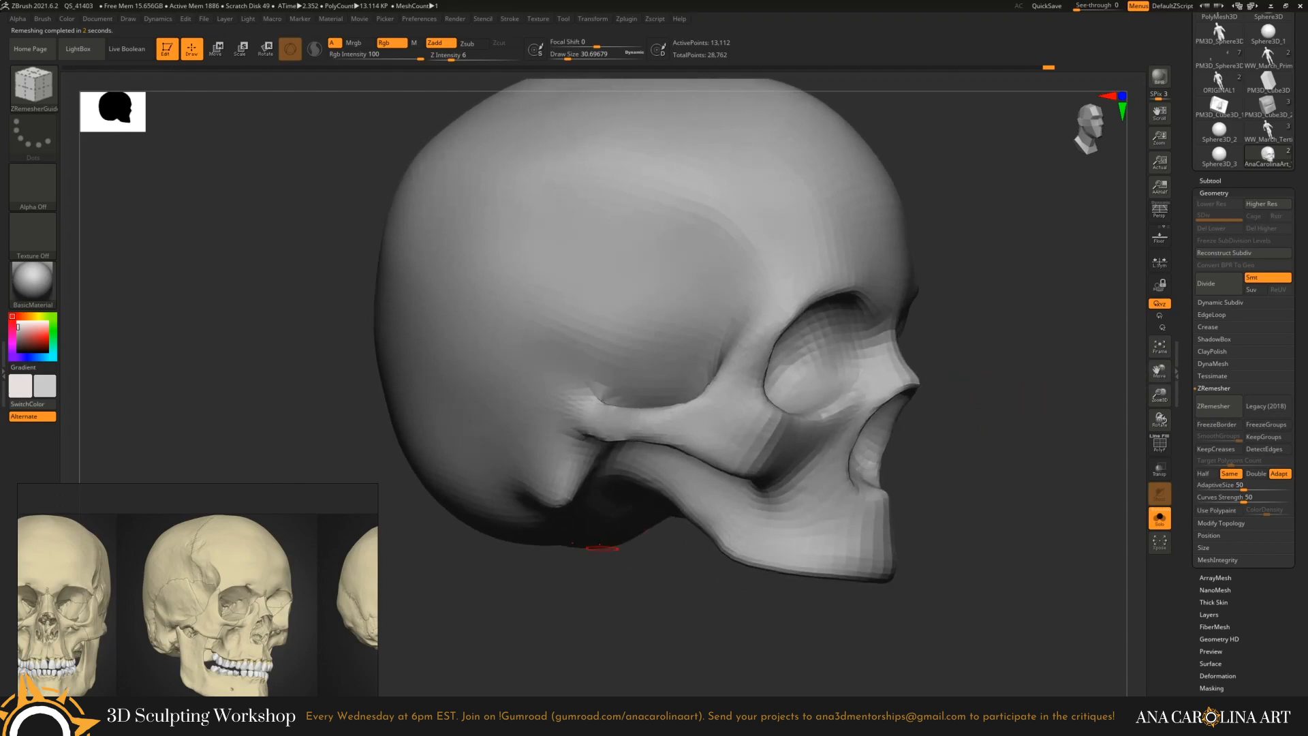
# Set the draw size to about 65 and smooth the cheekbone arch of the remeshed cranium.
pyautogui.keyDown('ctrl'); pyautogui.moveTo(595, 543); pyautogui.dragTo(734, 350, button='right'); pyautogui.keyUp('ctrl')
pyautogui.press('space')
pyautogui.moveTo(708, 365); pyautogui.dragTo(715, 365)
pyautogui.press('shift')
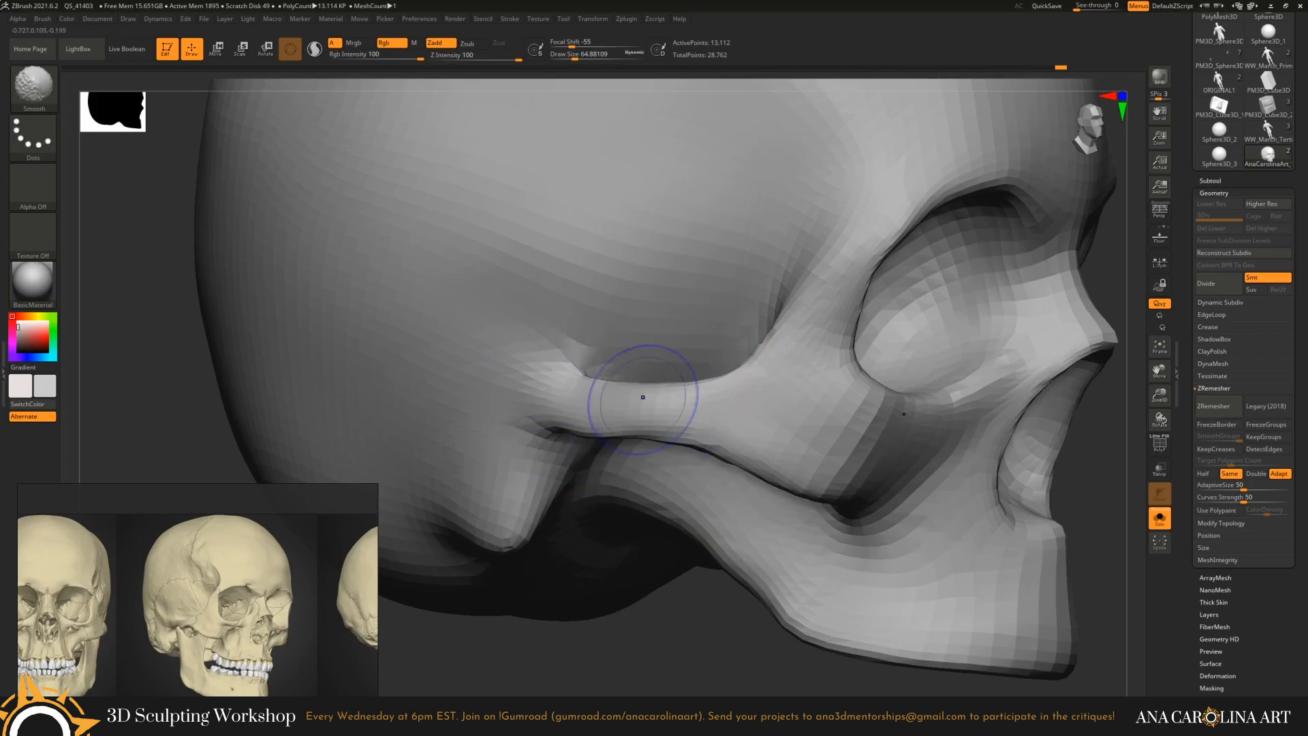
pyautogui.keyDown('ctrl'); pyautogui.moveTo(761, 640); pyautogui.dragTo(987, 477, button='right'); pyautogui.keyUp('ctrl')
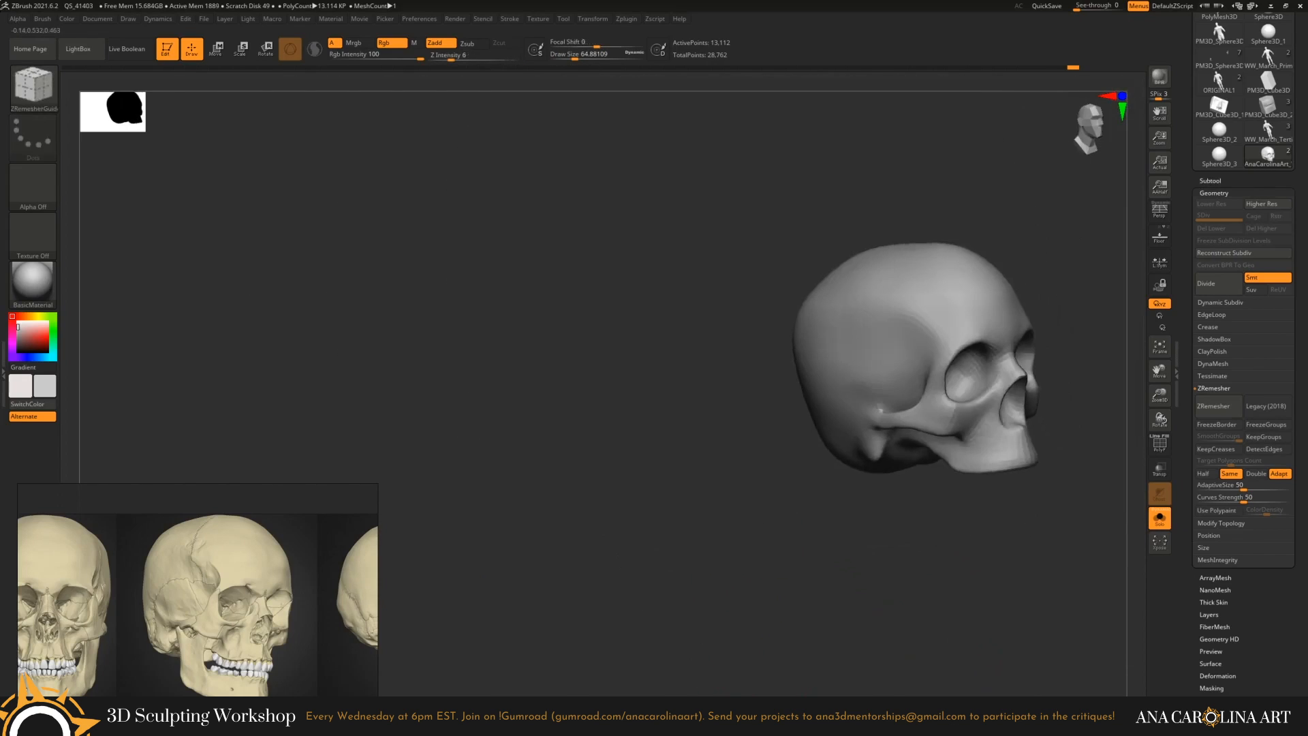
# Show the polygon wireframe and examine the edge flow of the remeshed cranium from the front.
pyautogui.click(1158, 443)
pyautogui.keyDown('alt'); pyautogui.moveTo(1063, 504); pyautogui.dragTo(905, 568, button='right'); pyautogui.keyUp('alt')
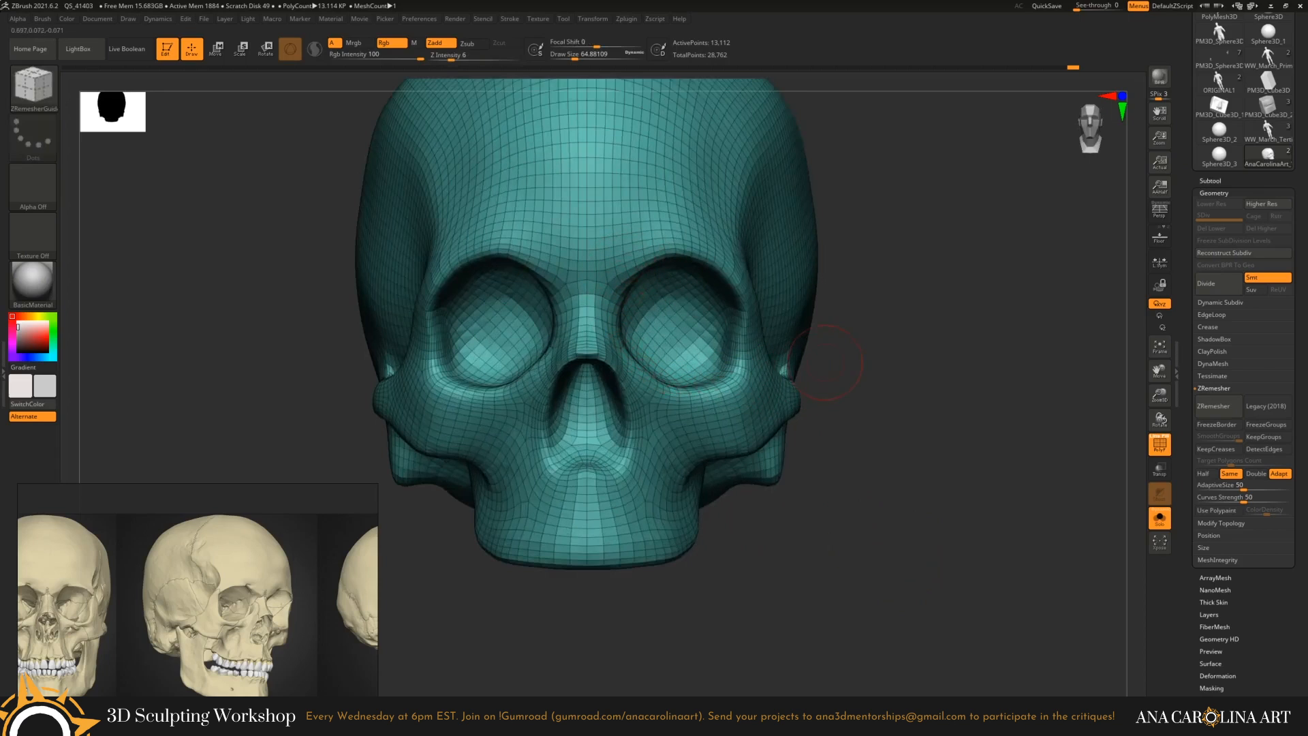
pyautogui.moveTo(825, 363); pyautogui.dragTo(671, 286, button='right')
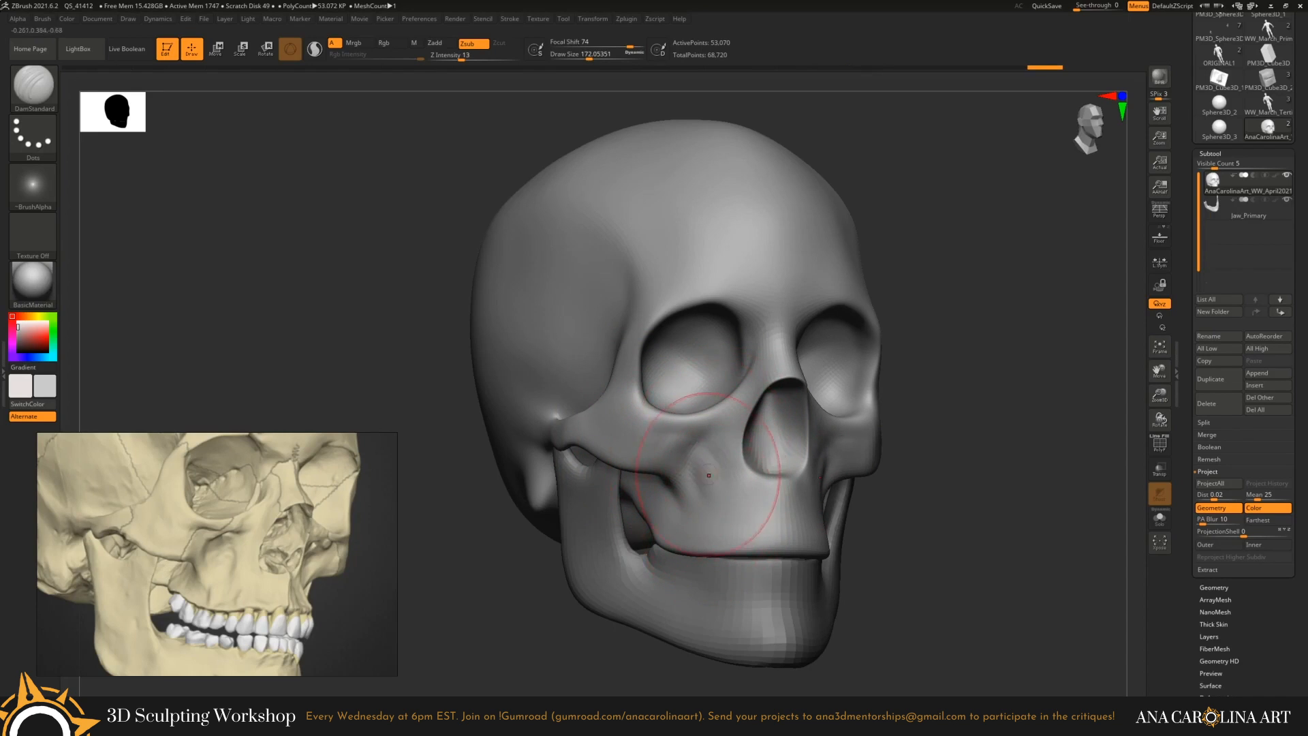
# Deepen the hollow below the eye socket with DamStandard and work the area with ClayBuildup at draw size about 59.
pyautogui.moveTo(709, 475); pyautogui.dragTo(702, 498)
pyautogui.press('b')
pyautogui.press('c')
pyautogui.press('b')
pyautogui.press('space')
pyautogui.moveTo(713, 446); pyautogui.dragTo(699, 446)
pyautogui.moveTo(954, 477); pyautogui.dragTo(859, 480)
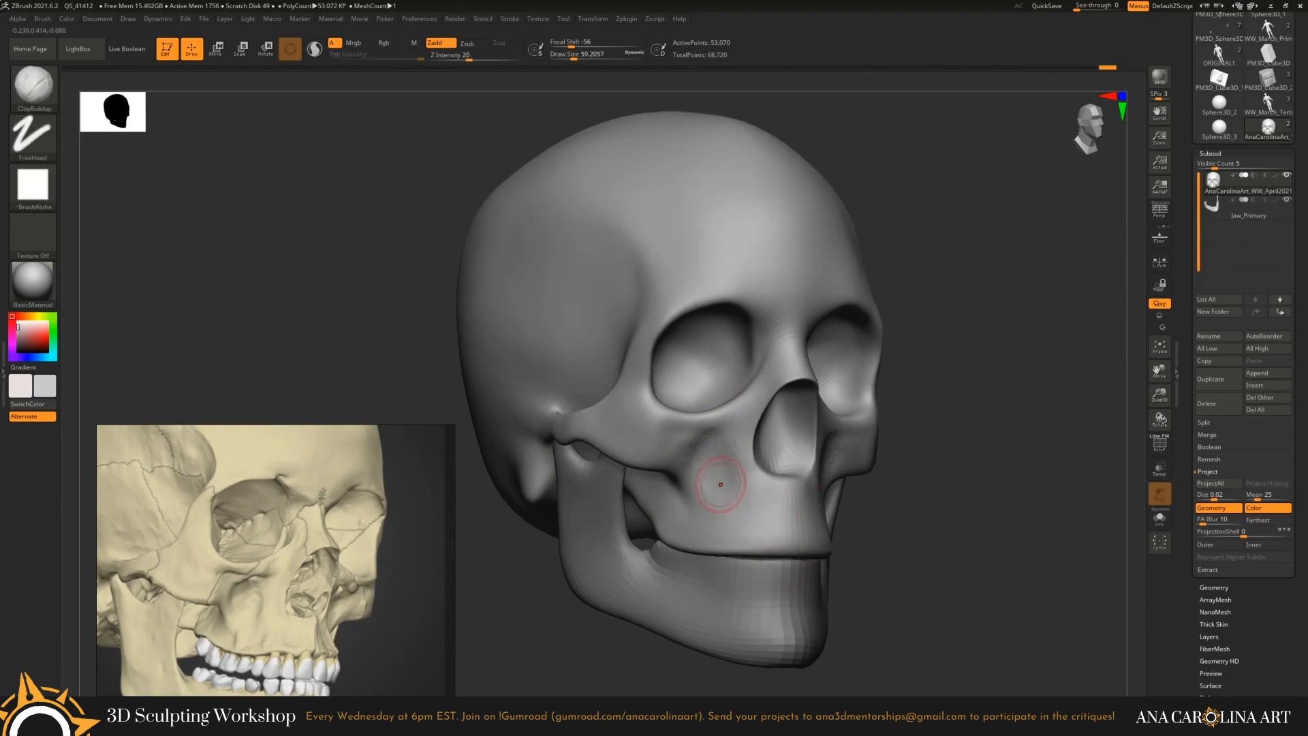
pyautogui.keyDown('shift'); pyautogui.moveTo(967, 470); pyautogui.dragTo(886, 470); pyautogui.keyUp('shift')
pyautogui.moveTo(1008, 477); pyautogui.dragTo(1042, 477)
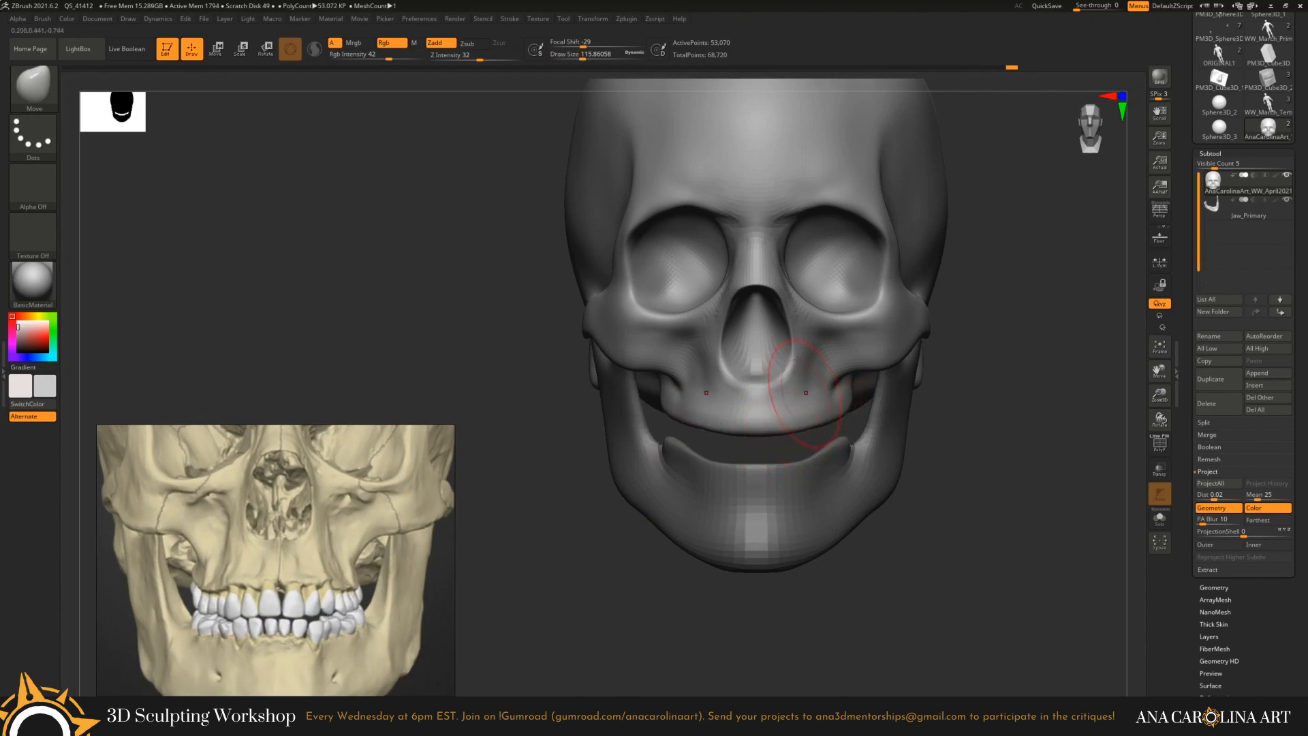
# Adjust the upper jaw's lower edge and the mandible's upper edge with the Move brush.
pyautogui.moveTo(806, 392); pyautogui.dragTo(958, 509)
pyautogui.keyDown('alt'); pyautogui.click(839, 521); pyautogui.keyUp('alt')
pyautogui.keyDown('alt'); pyautogui.click(981, 565); pyautogui.keyUp('alt')
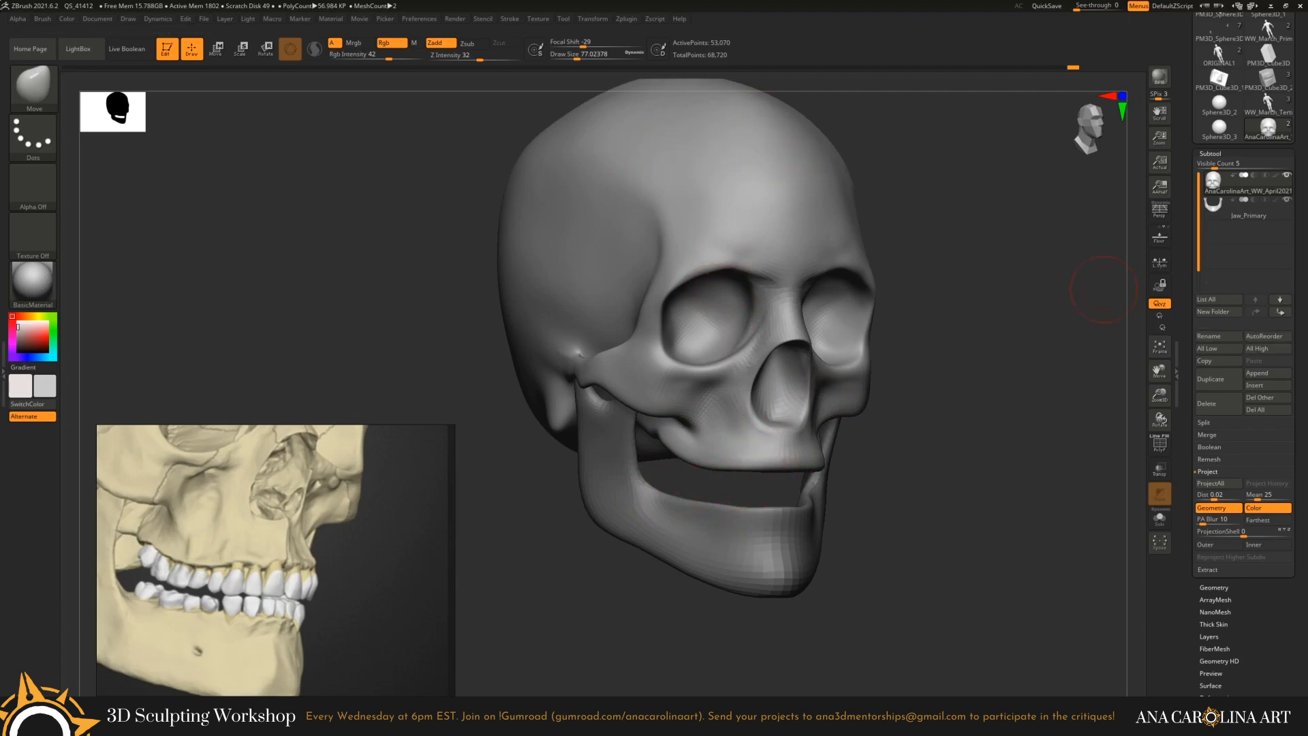
pyautogui.click(1267, 373)
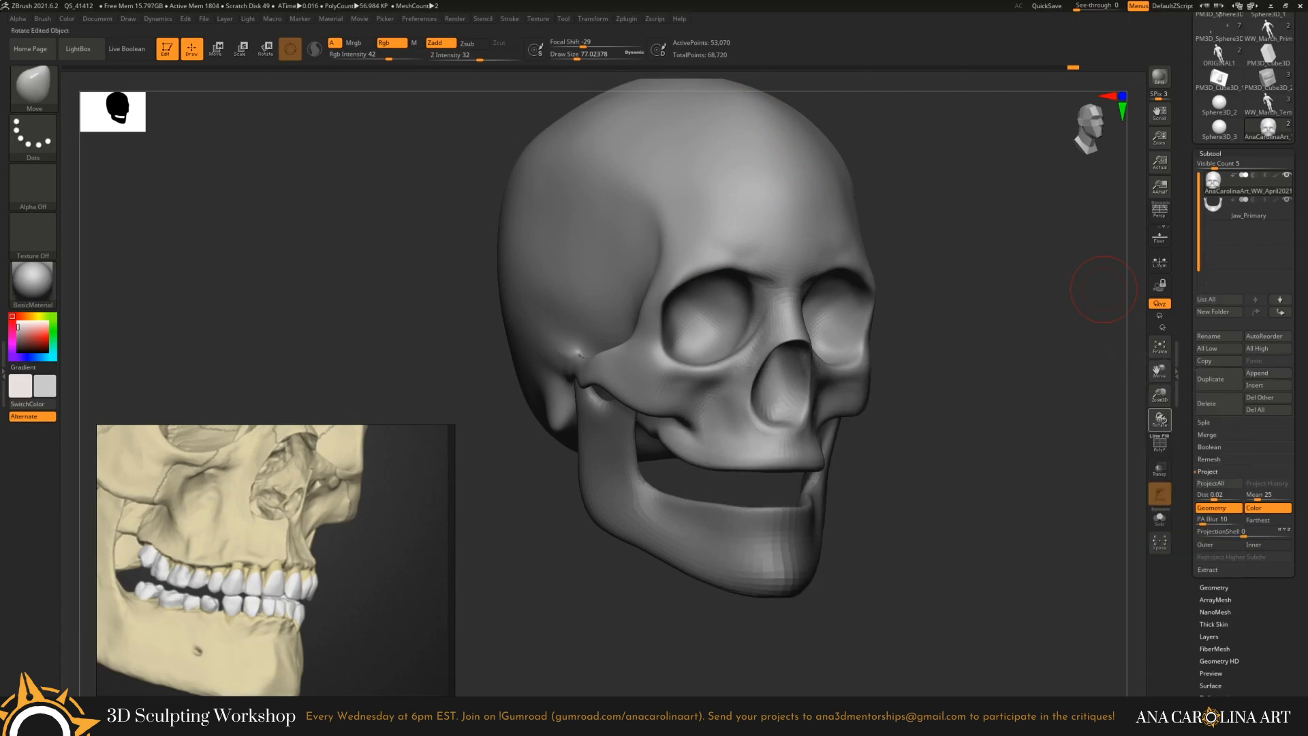
pyautogui.click(1267, 373)
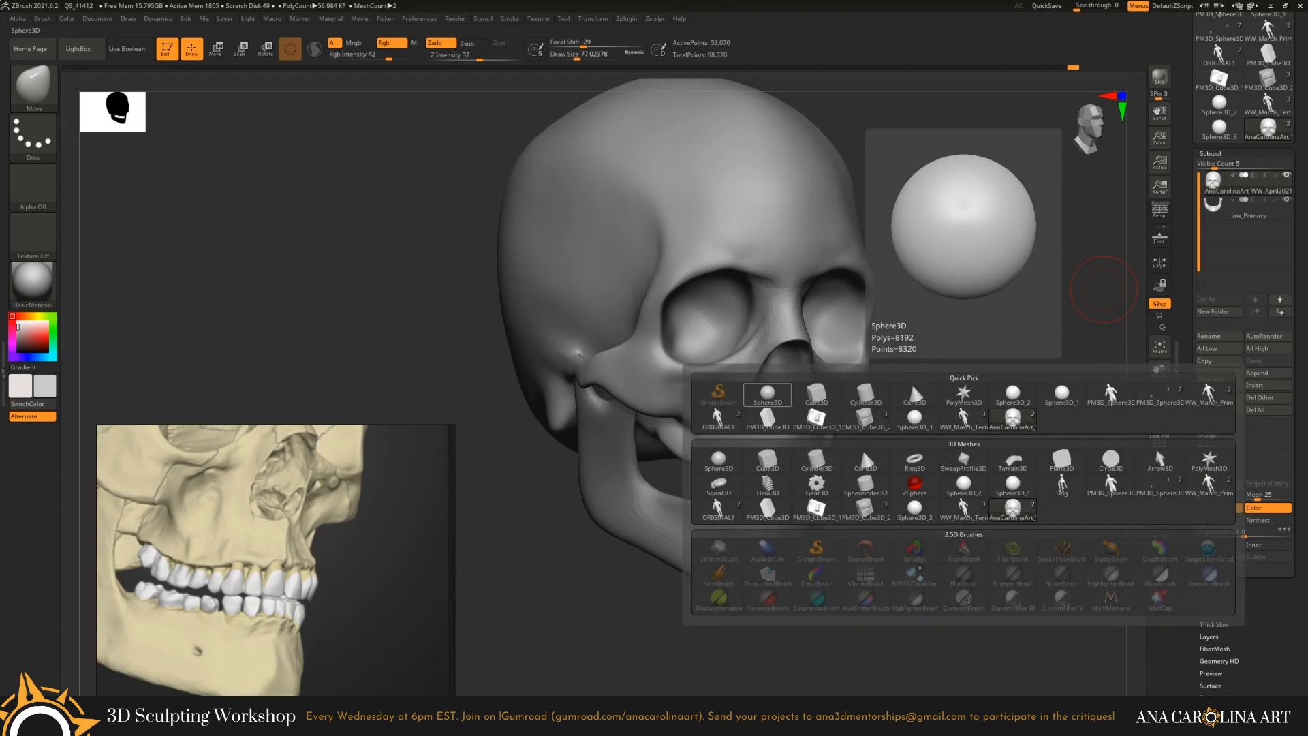
pyautogui.moveTo(944, 488); pyautogui.dragTo(886, 477)
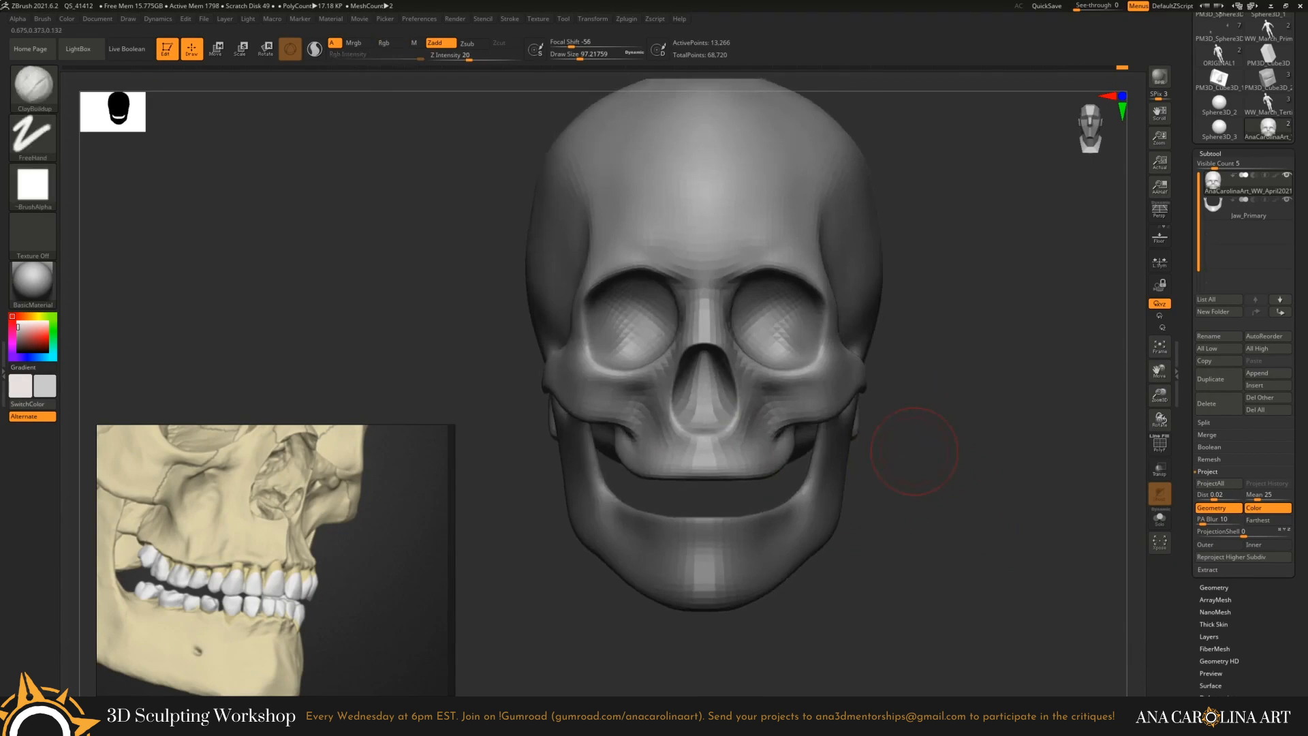
pyautogui.moveTo(885, 388); pyautogui.dragTo(1006, 404)
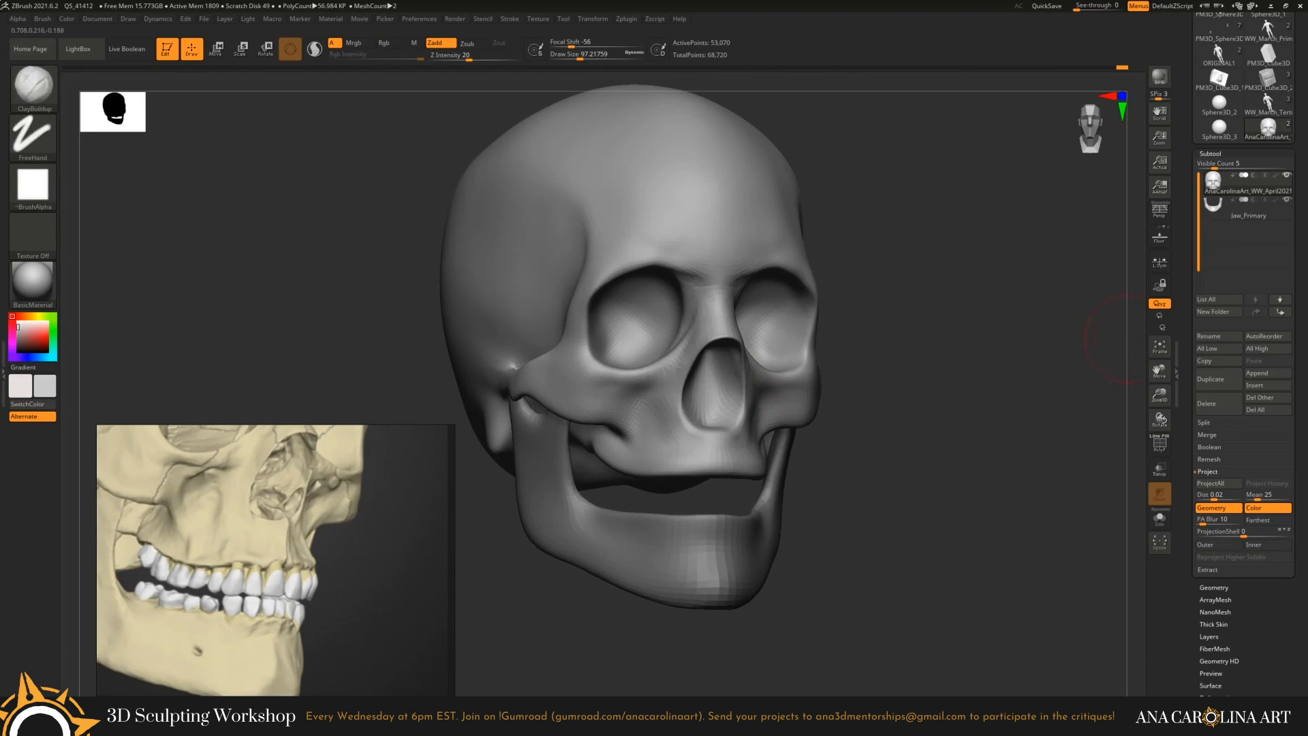
# Insert a mirrored pair of Sphere 32 meshes from the IMM Primitives brush at the front lower edge of the upper jaw.
pyautogui.moveTo(1107, 337); pyautogui.dragTo(950, 385)
pyautogui.press('b')
pyautogui.press('c')
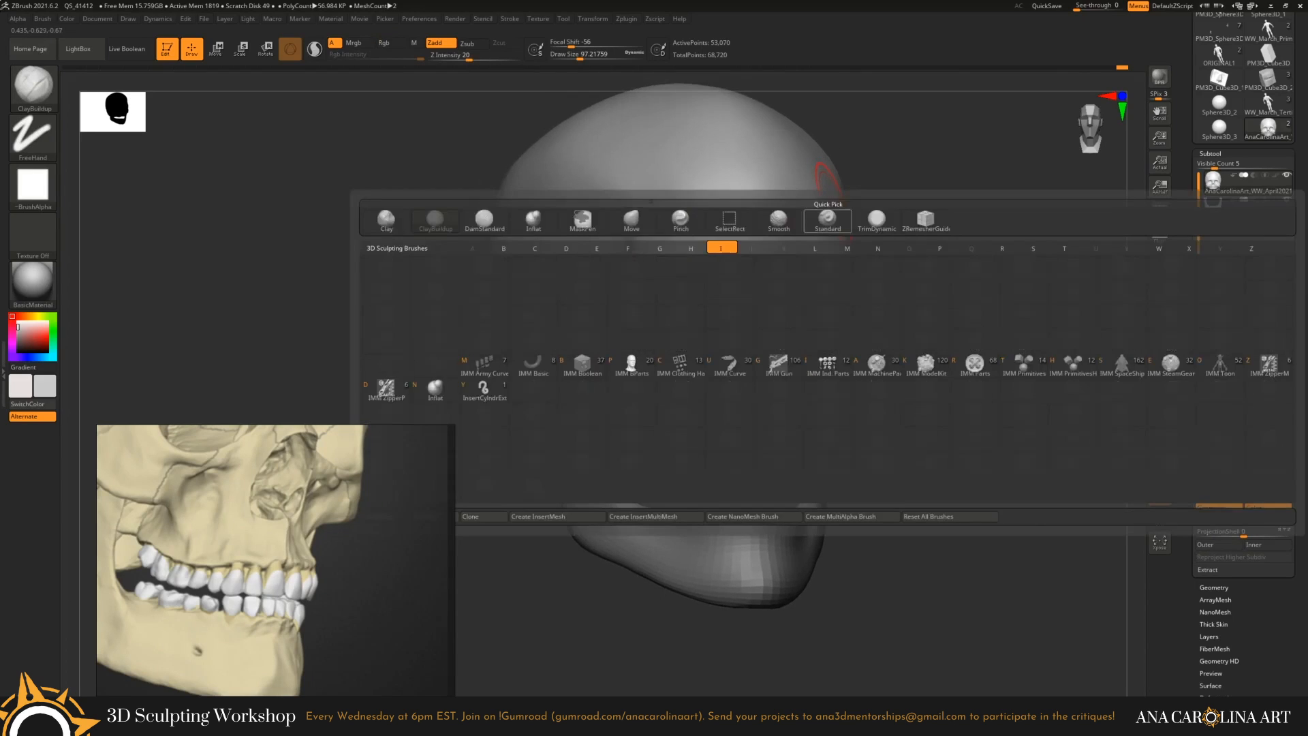
pyautogui.press('b')
pyautogui.press('b')
pyautogui.press('i')
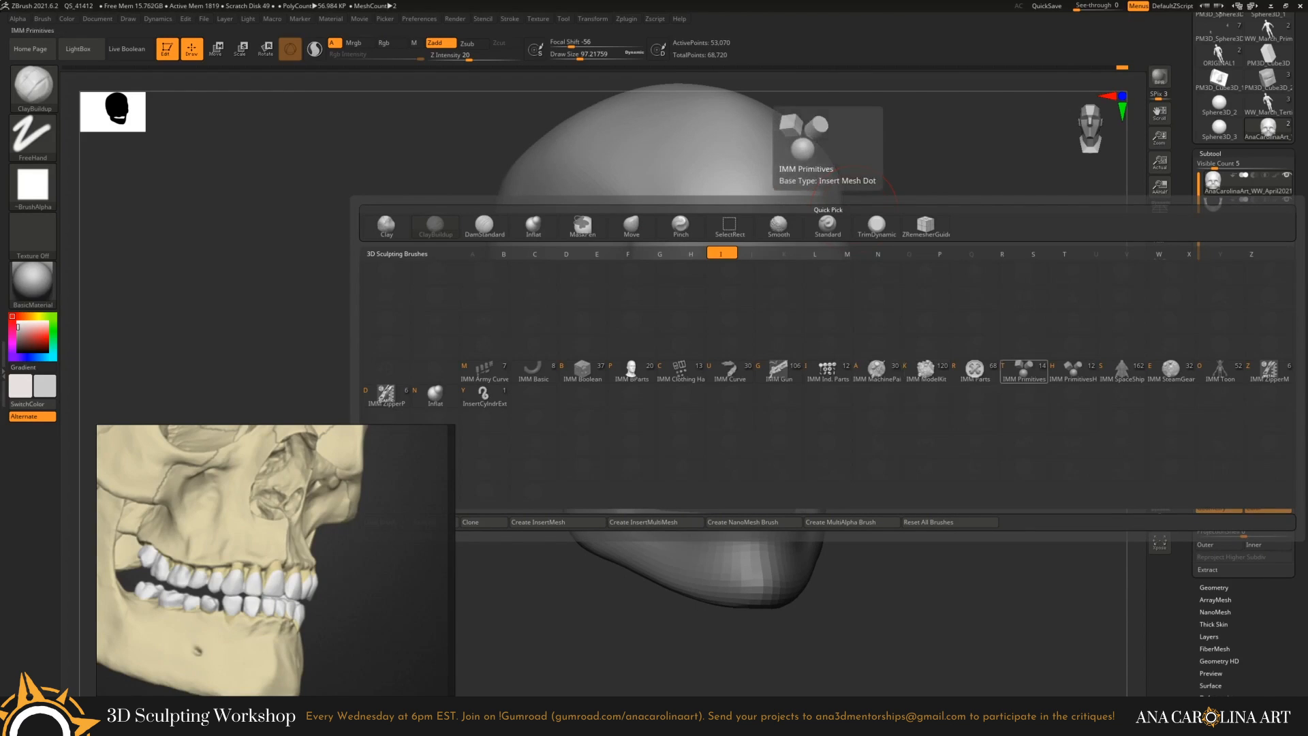
pyautogui.click(1023, 372)
pyautogui.moveTo(1032, 351); pyautogui.dragTo(953, 361)
pyautogui.moveTo(906, 443); pyautogui.dragTo(948, 451)
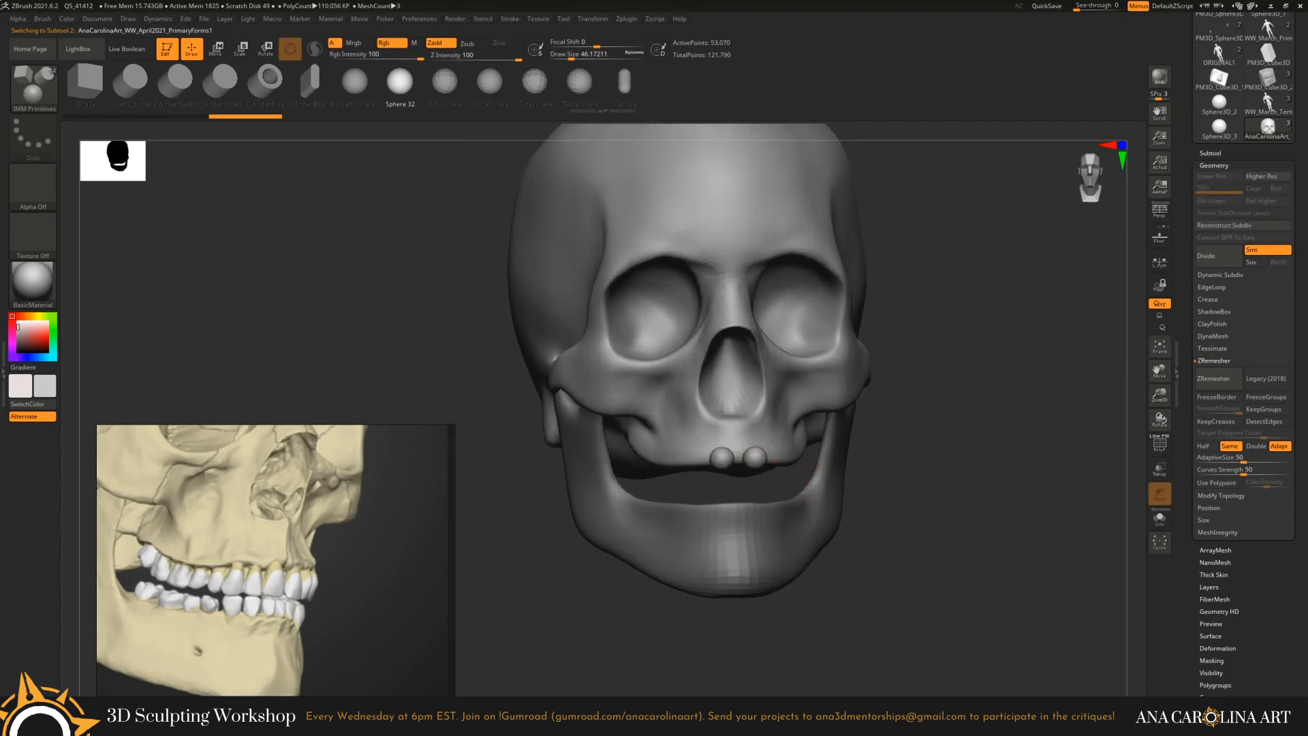
# Stretch the two spheres vertically and shape them into tapered front teeth with the Move brush.
pyautogui.press('w')
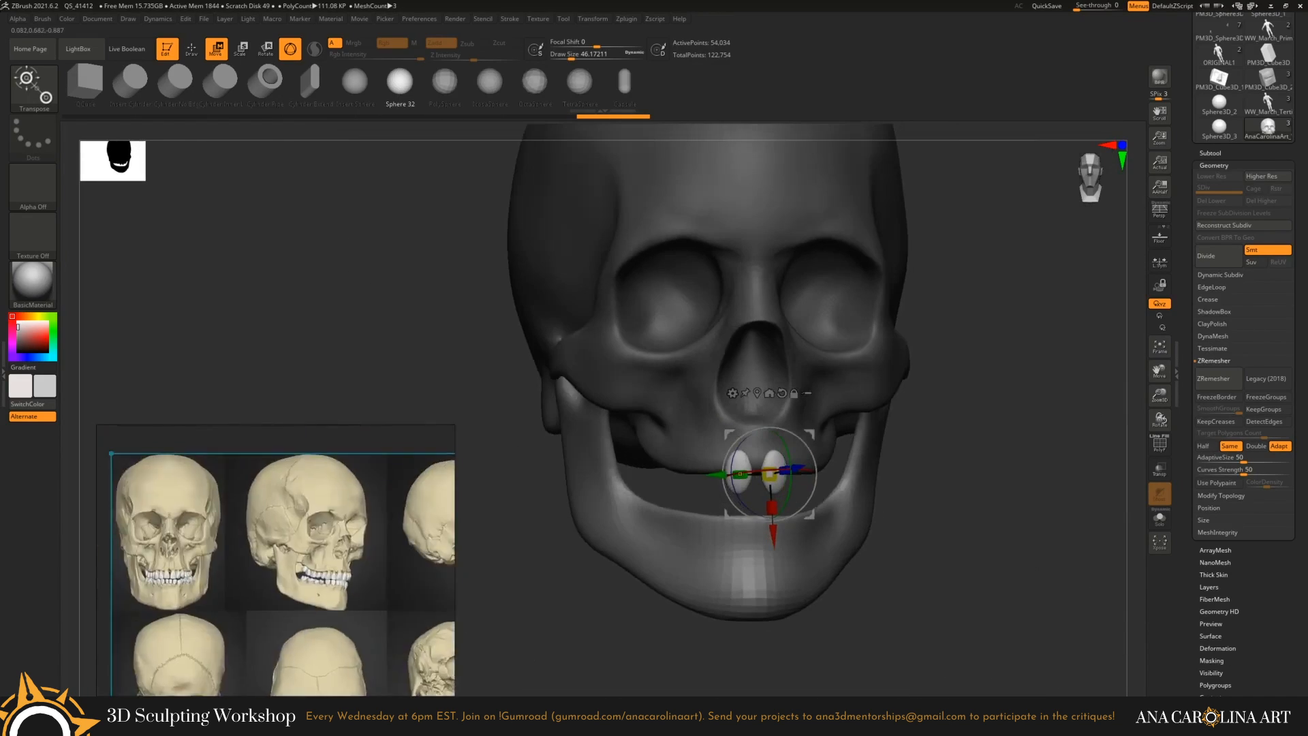
pyautogui.press('b')
pyautogui.press('b')
pyautogui.press('l')
pyautogui.moveTo(827, 414)
pyautogui.mouseDown(button='right')
pyautogui.moveTo(963, 381)
pyautogui.moveTo(963, 350)
pyautogui.moveTo(862, 473)
pyautogui.moveTo(878, 475)
pyautogui.mouseUp(button='right')
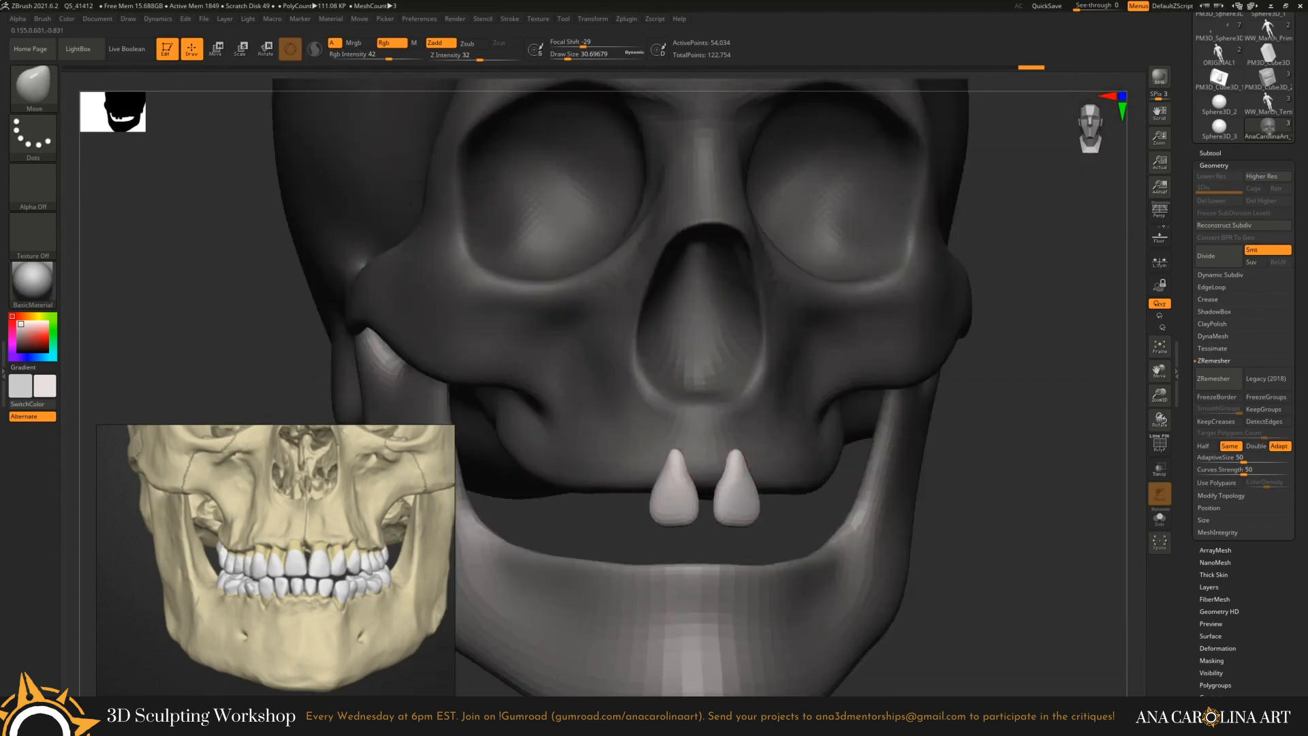
pyautogui.moveTo(906, 490)
pyautogui.mouseDown(button='right')
pyautogui.moveTo(817, 494)
pyautogui.moveTo(790, 511)
pyautogui.moveTo(739, 489)
pyautogui.mouseUp(button='right')
# Sharpen and flatten the incisors' biting edges with the Pinch and Move brushes and rotate the teeth against the upper jaw.
pyautogui.press('b')
pyautogui.press('p')
pyautogui.press('i')
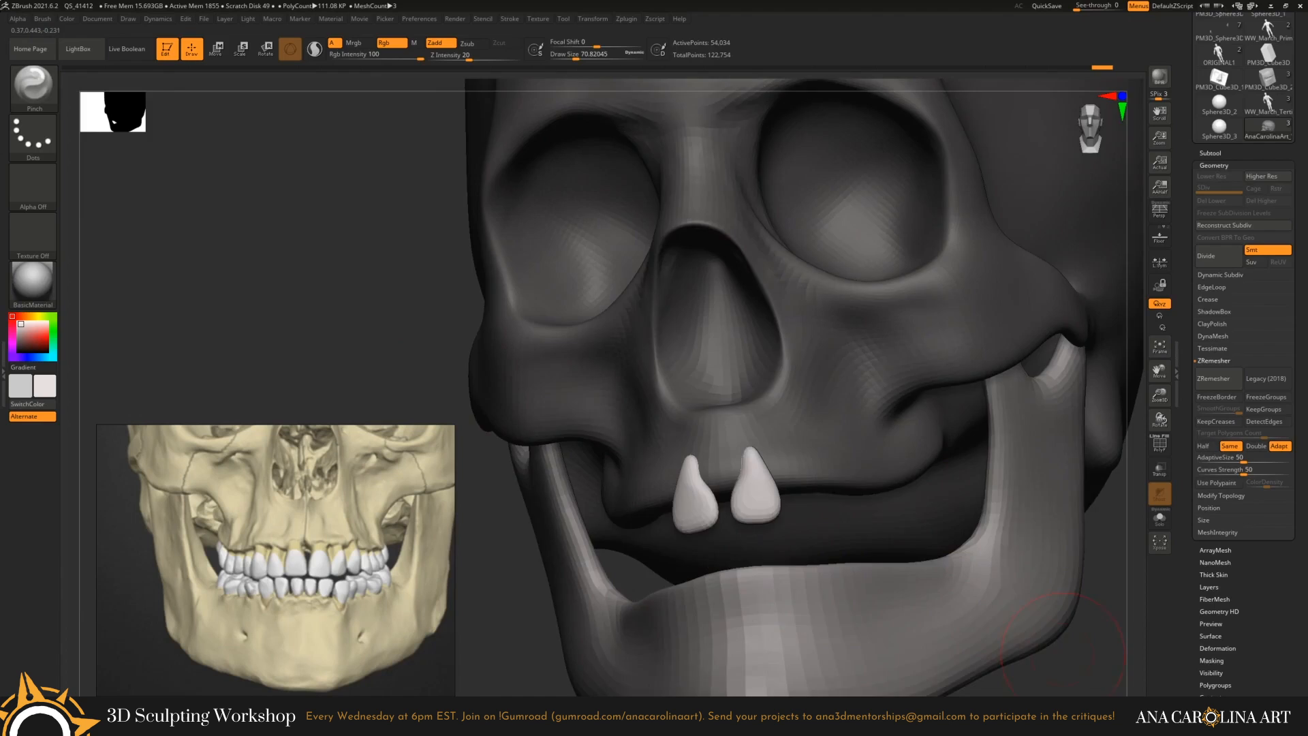
pyautogui.press('space')
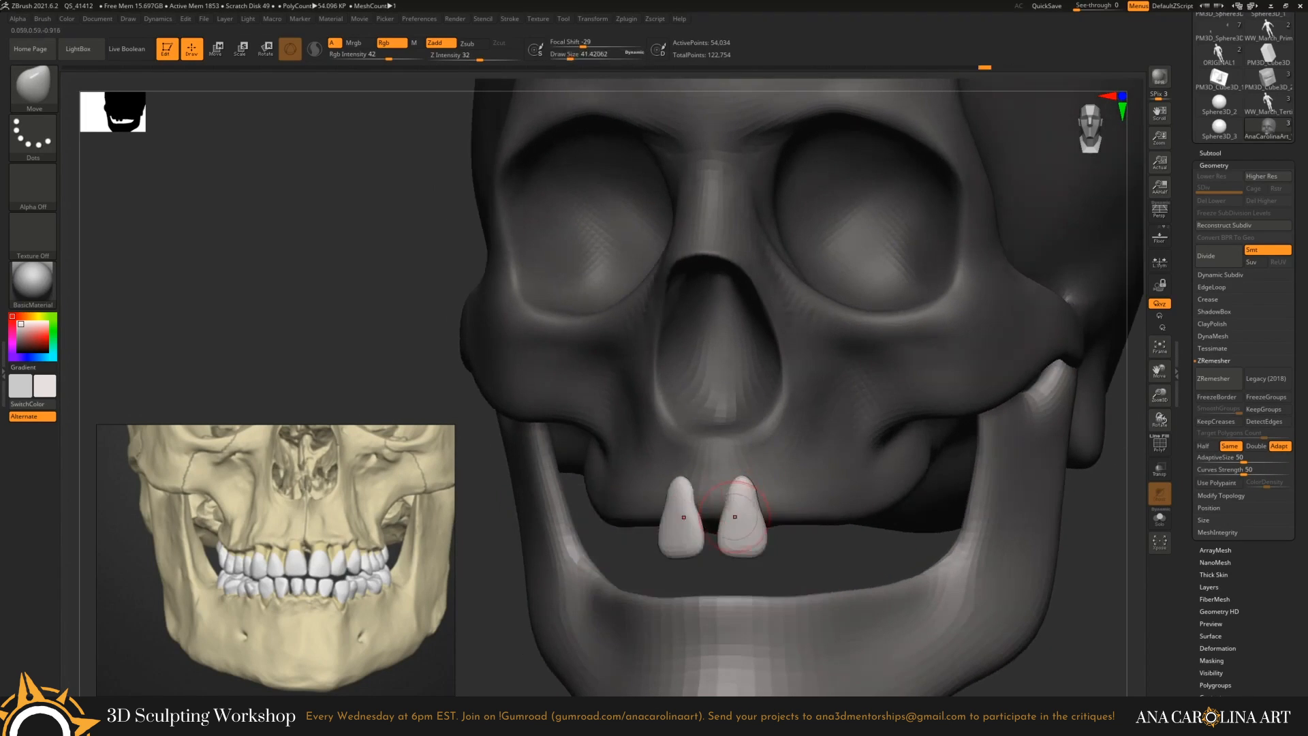
pyautogui.press('space')
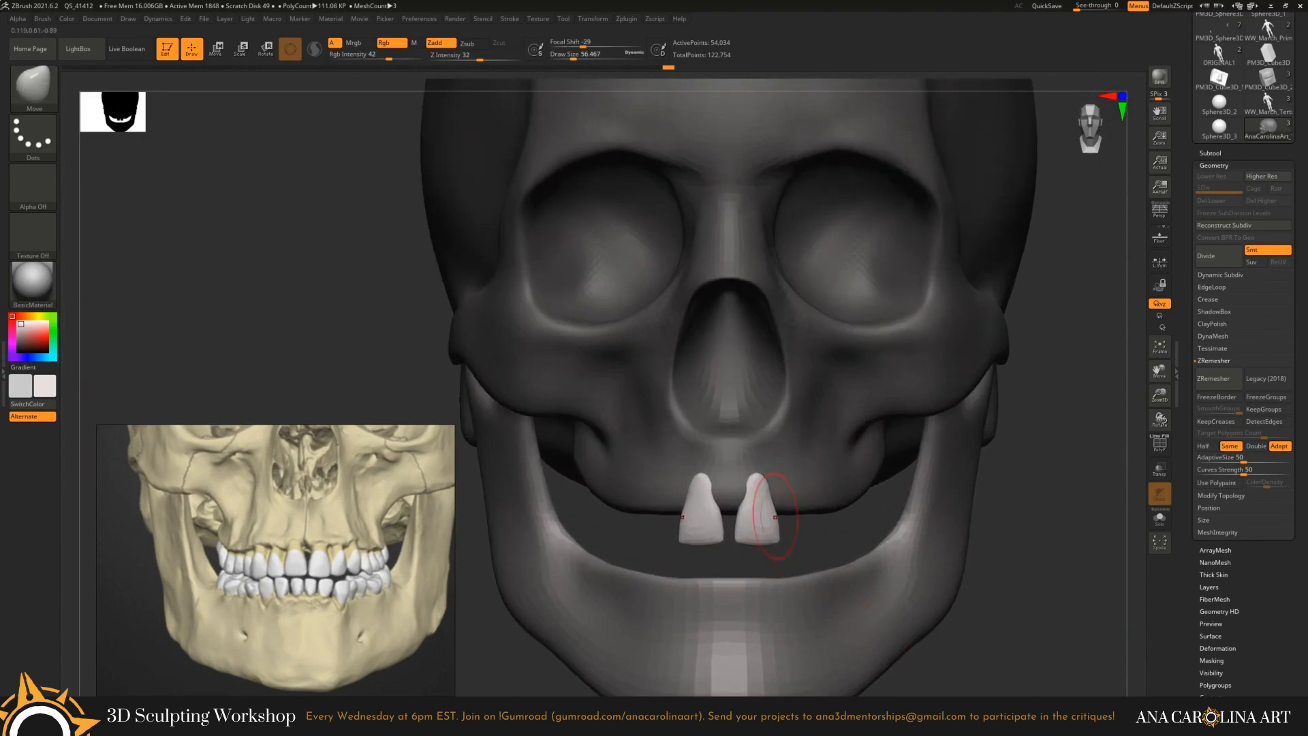
pyautogui.press('r')
pyautogui.moveTo(775, 517); pyautogui.dragTo(831, 518)
pyautogui.scroll(3, 749, 517)
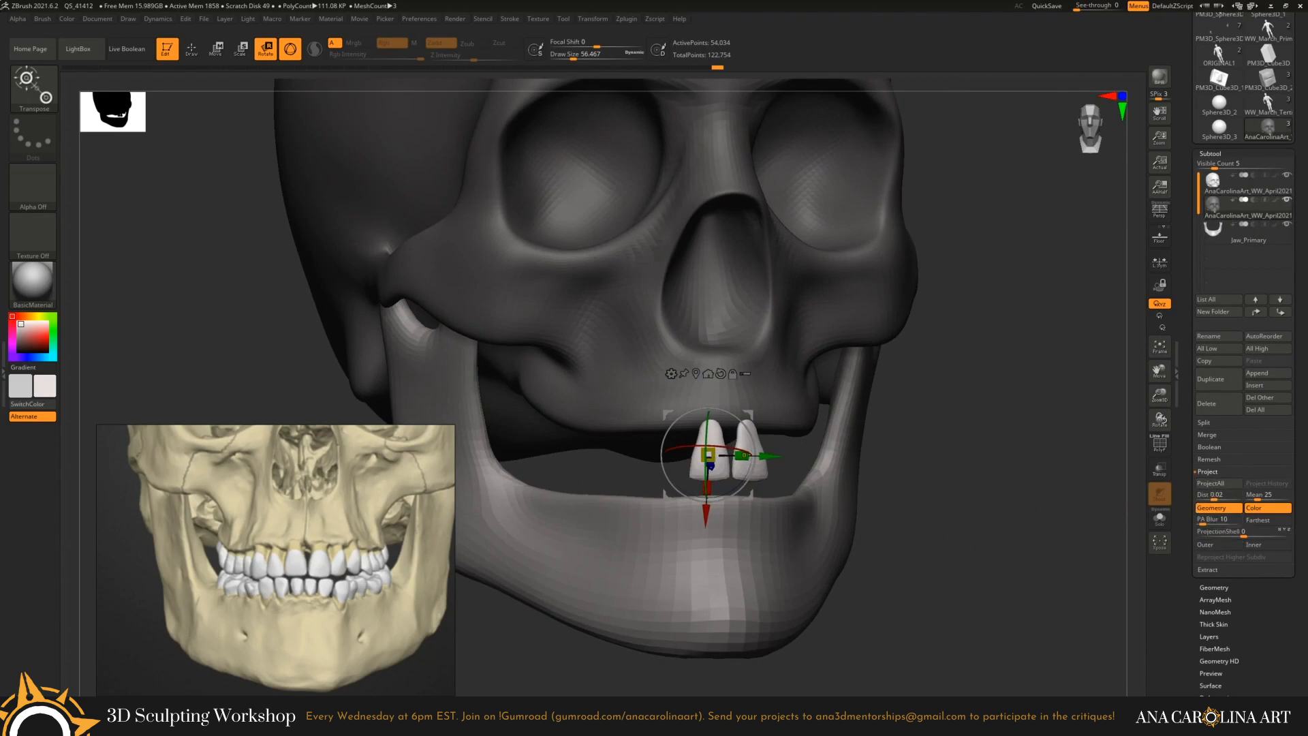
# Split the incisors from the cranium copy into their own subtool and lower them to subdivision level 1.
pyautogui.click(1204, 422)
pyautogui.click(1233, 471)
pyautogui.moveTo(777, 518); pyautogui.dragTo(735, 518)
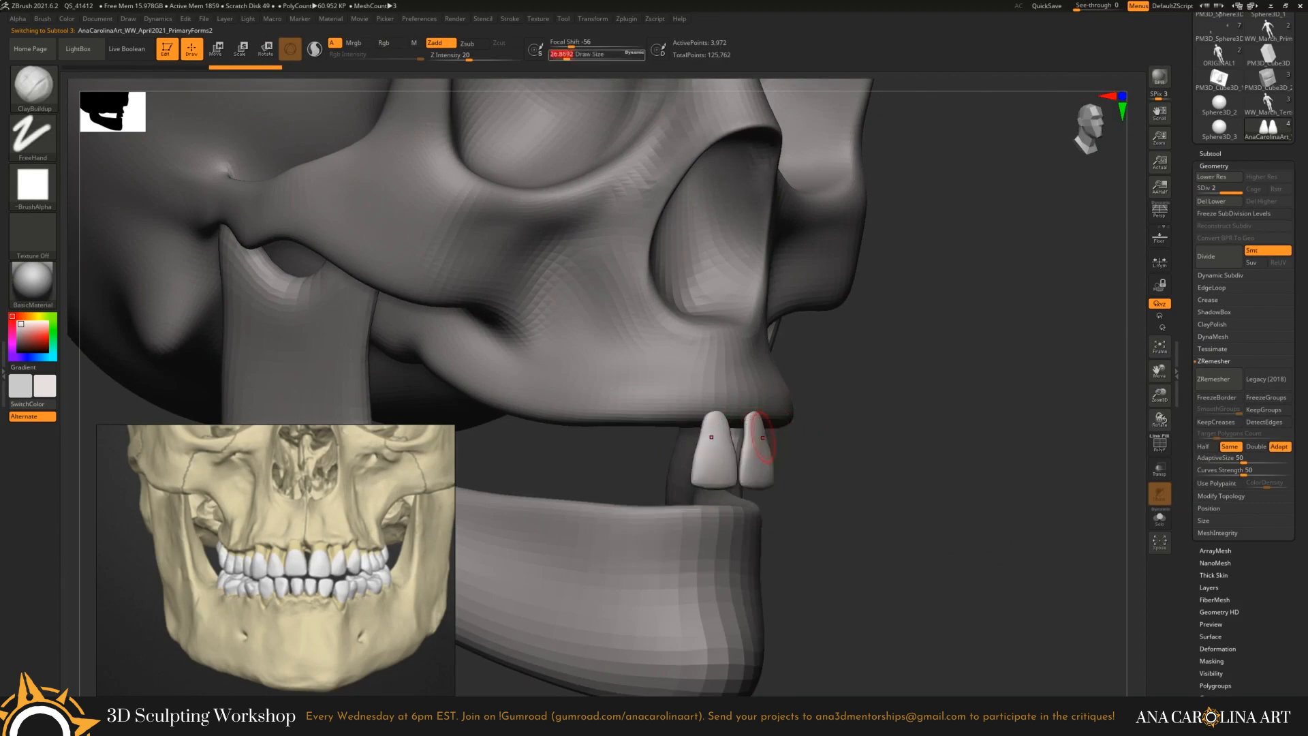
pyautogui.hotkey('shift', 'd')
pyautogui.moveTo(817, 442); pyautogui.dragTo(792, 442)
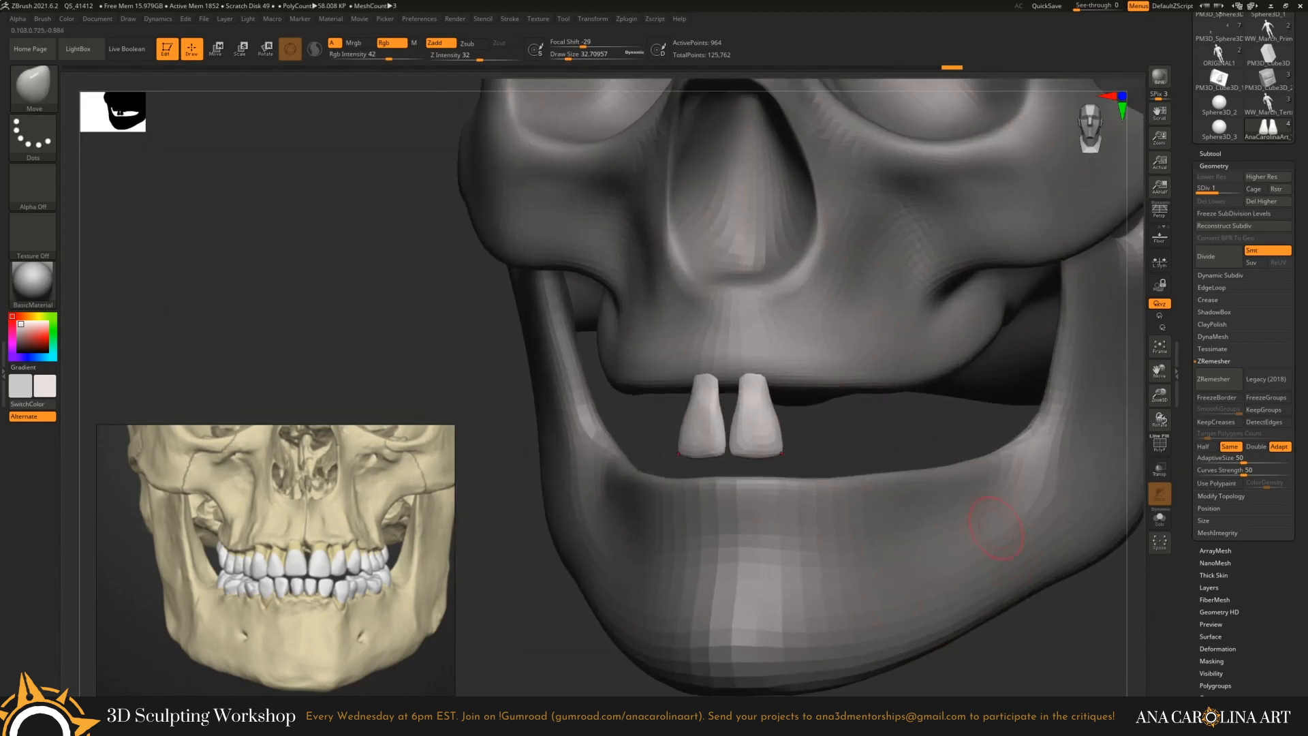
# Undo the last several shape edits on the two central incisors.
pyautogui.moveTo(996, 528)
pyautogui.mouseDown(button='right')
pyautogui.moveTo(747, 424)
pyautogui.moveTo(799, 410)
pyautogui.mouseUp(button='right')
pyautogui.press('b')
pyautogui.press('c')
pyautogui.press('b')
pyautogui.hotkey('ctrl', 'z')
pyautogui.hotkey('ctrl', 'z')
pyautogui.hotkey('ctrl', 'z')
pyautogui.hotkey('ctrl', 'z')
pyautogui.hotkey('ctrl', 'z')
pyautogui.hotkey('ctrl', 'z')
pyautogui.hotkey('ctrl', 'z')
pyautogui.hotkey('ctrl', 'z')
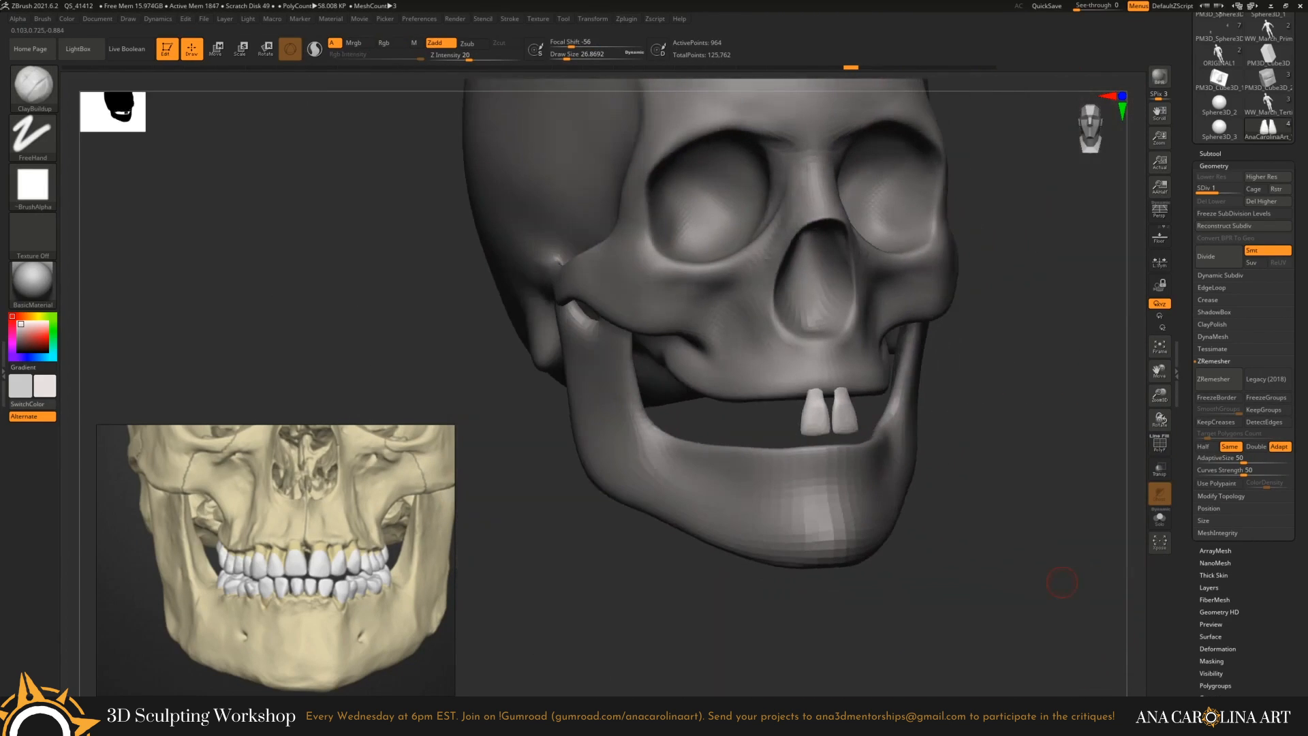
pyautogui.keyDown('shift'); pyautogui.moveTo(1062, 582); pyautogui.dragTo(974, 582); pyautogui.keyUp('shift')
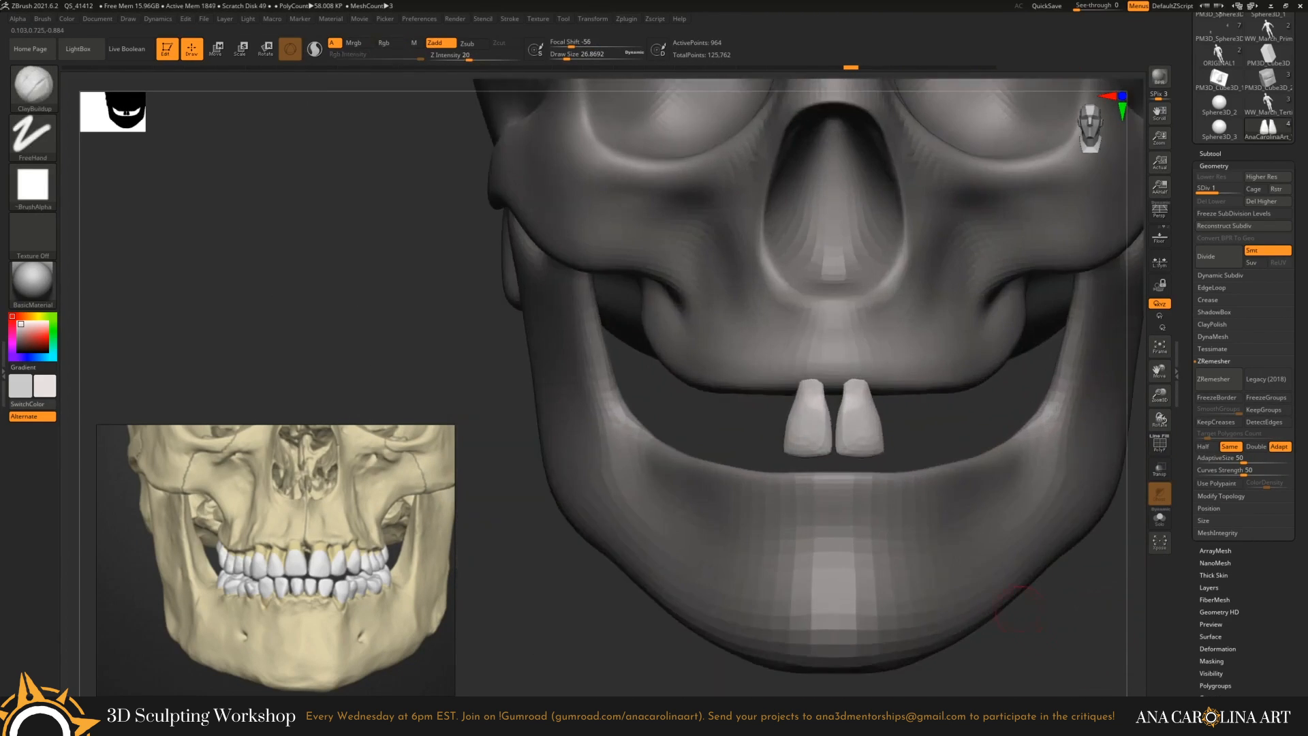
# Reshape the outer edges and sides of the central incisors with the Move brush from front and three-quarter views.
pyautogui.press('b')
pyautogui.press('m')
pyautogui.press('v')
pyautogui.press('space')
pyautogui.moveTo(885, 455); pyautogui.dragTo(895, 455)
pyautogui.moveTo(797, 450); pyautogui.dragTo(790, 429)
pyautogui.moveTo(1062, 583)
pyautogui.mouseDown()
pyautogui.moveTo(905, 582)
pyautogui.moveTo(1022, 583)
pyautogui.mouseUp()
pyautogui.moveTo(858, 476); pyautogui.dragTo(940, 476)
pyautogui.press('space')
pyautogui.moveTo(873, 412); pyautogui.dragTo(848, 412)
pyautogui.moveTo(795, 425); pyautogui.dragTo(786, 422)
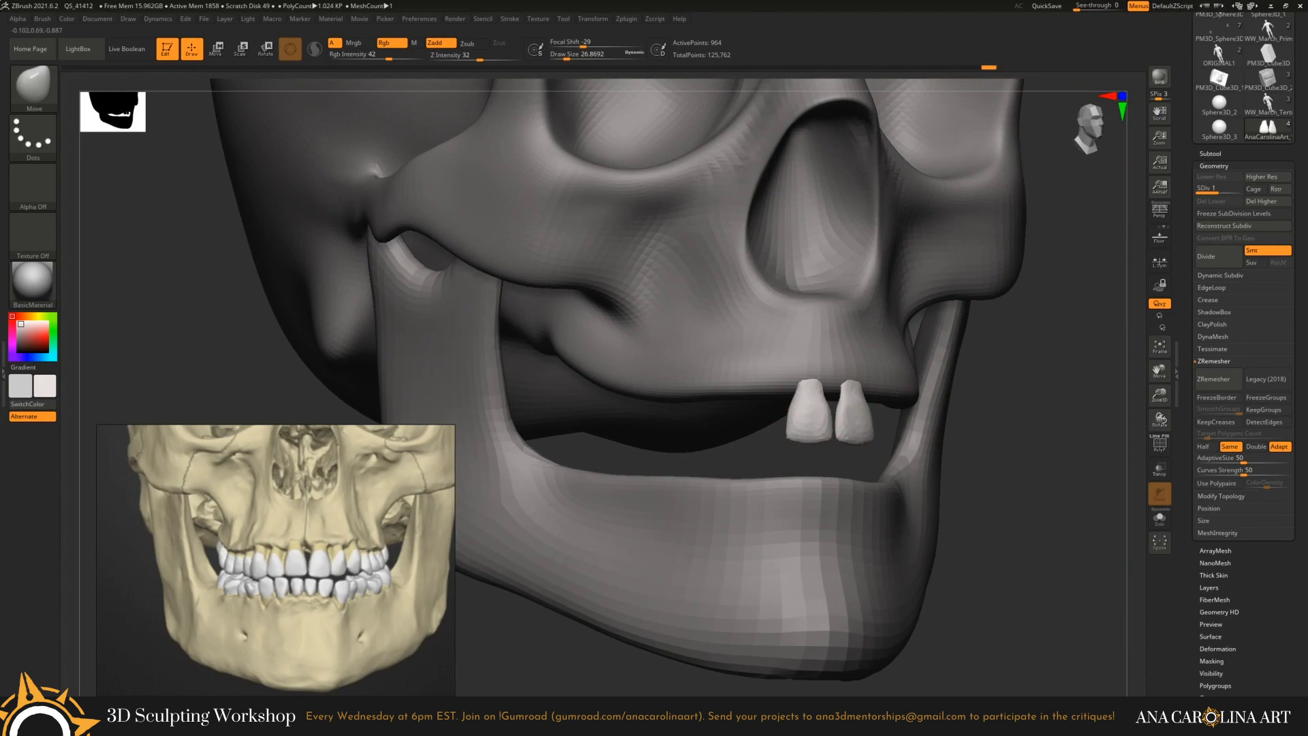
# Redo and undo the latest Move strokes on the central incisors to compare their shapes.
pyautogui.hotkey('ctrl', 'shift', 'z')
pyautogui.hotkey('ctrl', 'shift', 'z')
pyautogui.hotkey('ctrl', 'shift', 'z')
pyautogui.hotkey('ctrl', 'shift', 'z')
pyautogui.hotkey('ctrl', 'shift', 'z')
pyautogui.keyDown('alt'); pyautogui.moveTo(1035, 532); pyautogui.dragTo(1035, 613); pyautogui.keyUp('alt')
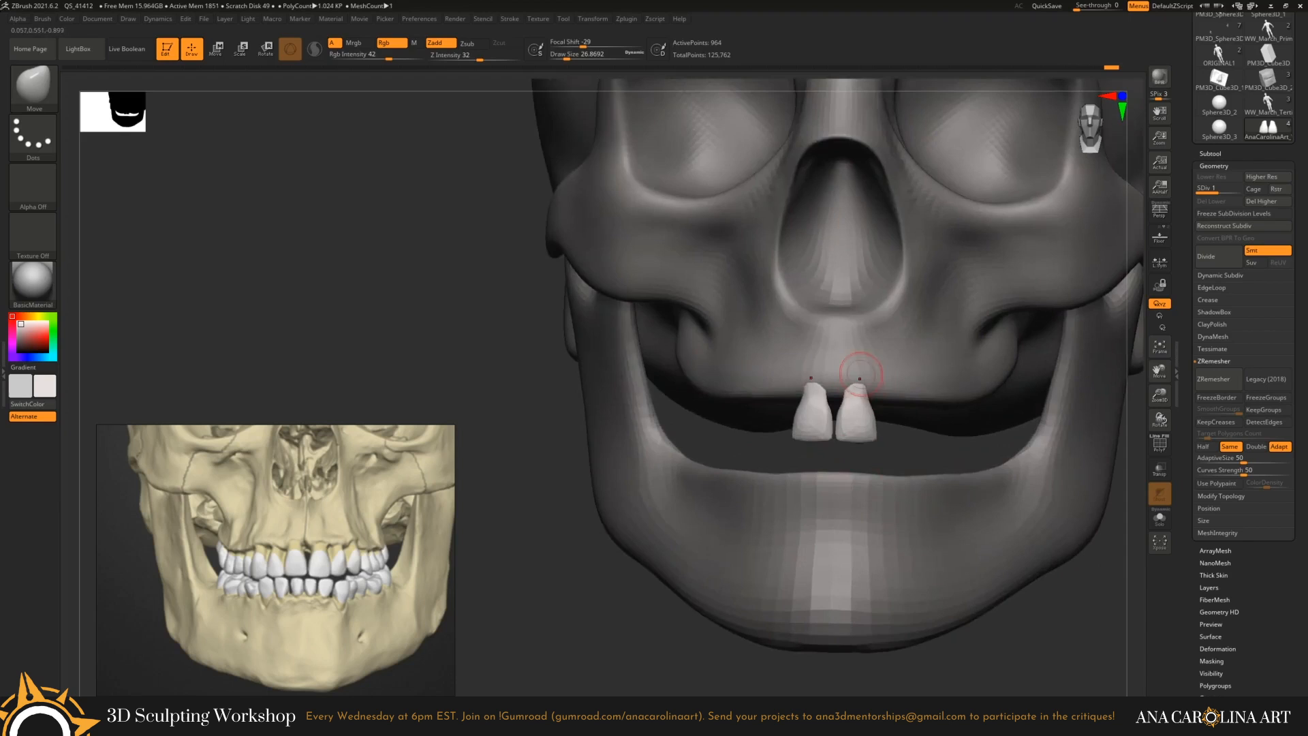
pyautogui.hotkey('ctrl', 'z')
pyautogui.hotkey('ctrl', 'z')
pyautogui.hotkey('ctrl', 'z')
pyautogui.hotkey('ctrl', 'z')
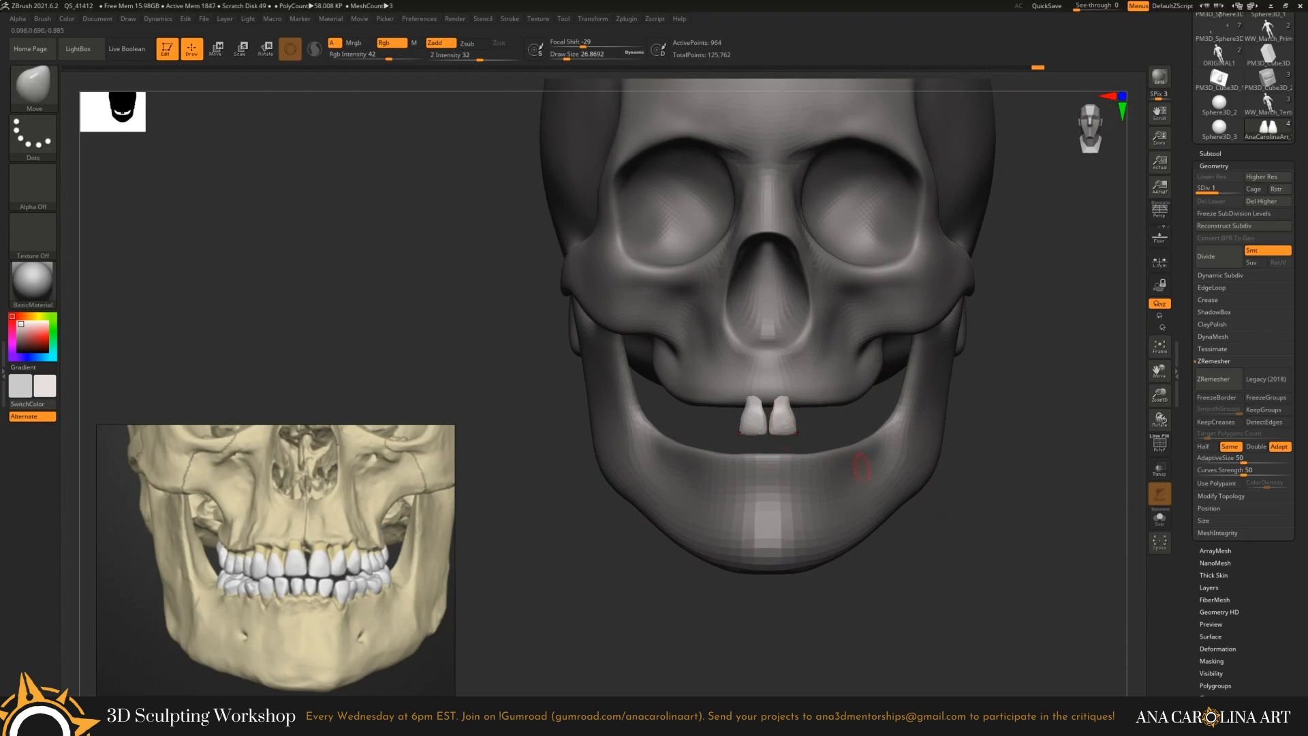
pyautogui.hotkey('ctrl', 'shift', 'z')
pyautogui.hotkey('ctrl', 'shift', 'z')
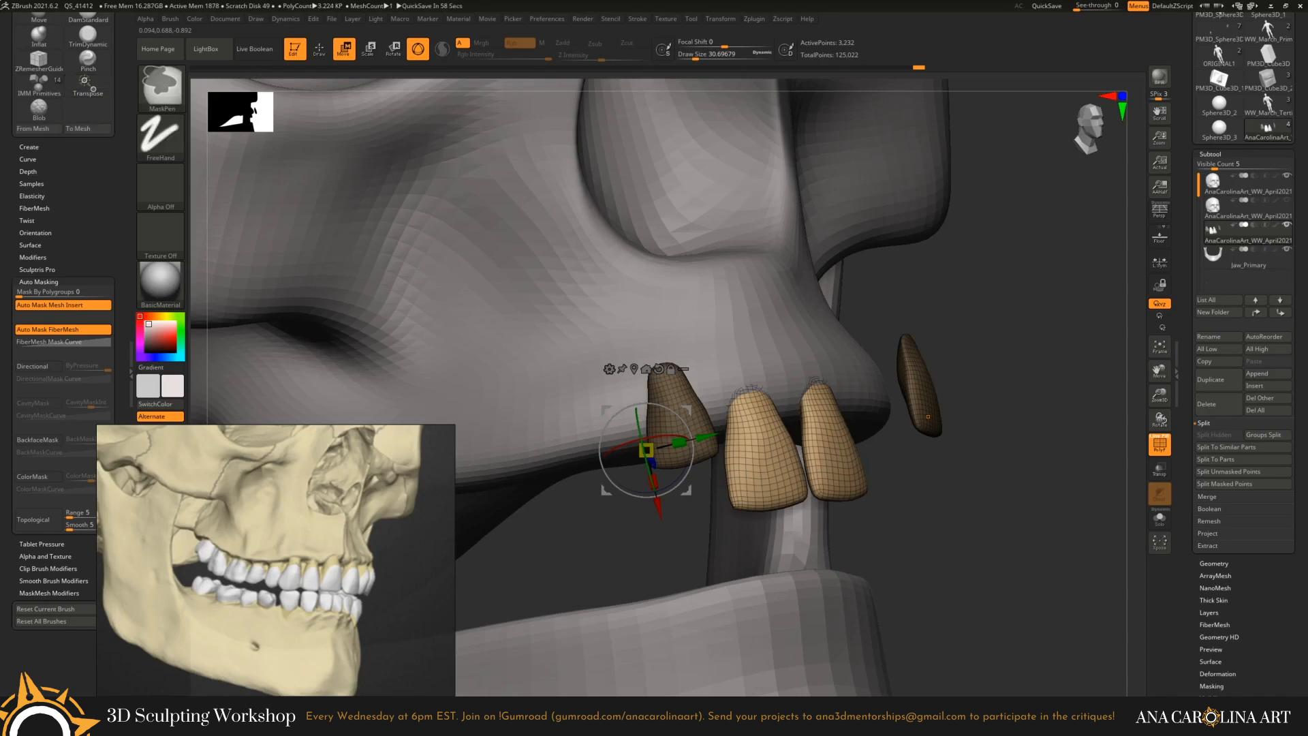
# Give the outer pair of upper teeth its own polygroup and move it along the curve of the upper jaw.
pyautogui.hotkey('ctrl', 'w')
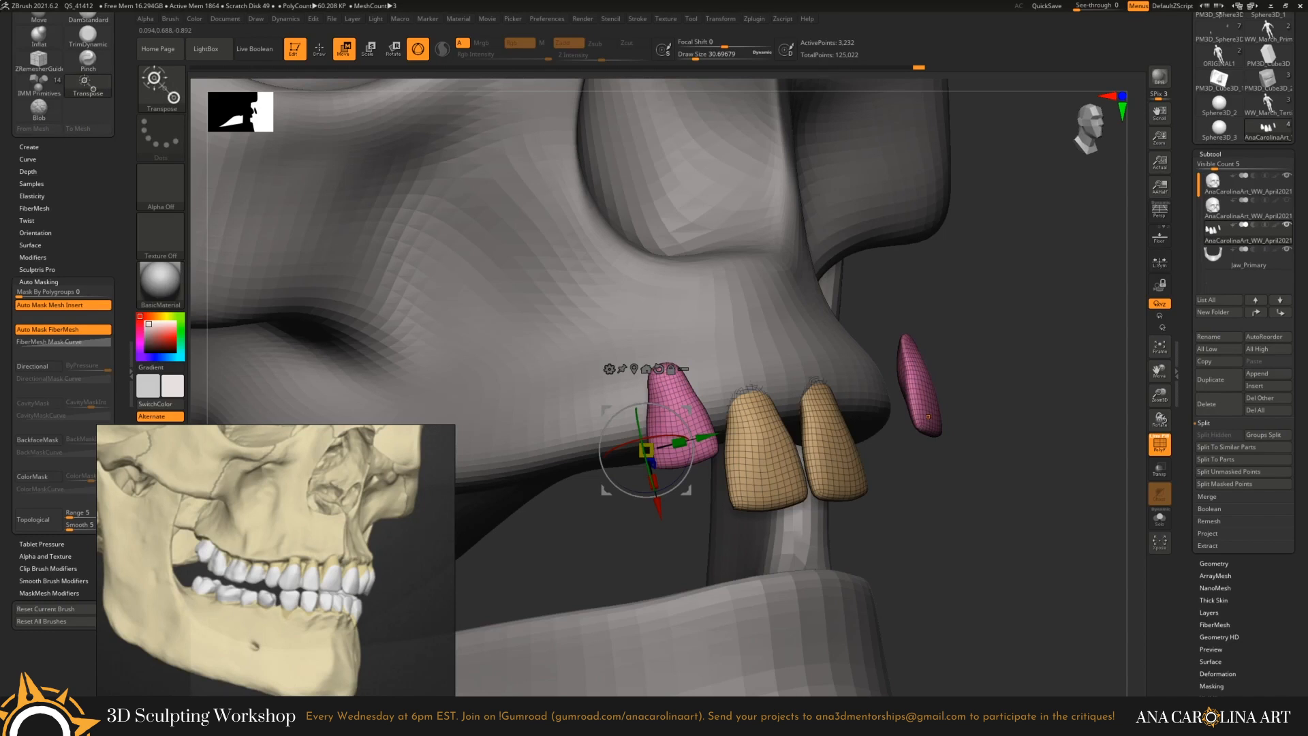
pyautogui.moveTo(1021, 476); pyautogui.dragTo(1042, 450, button='right')
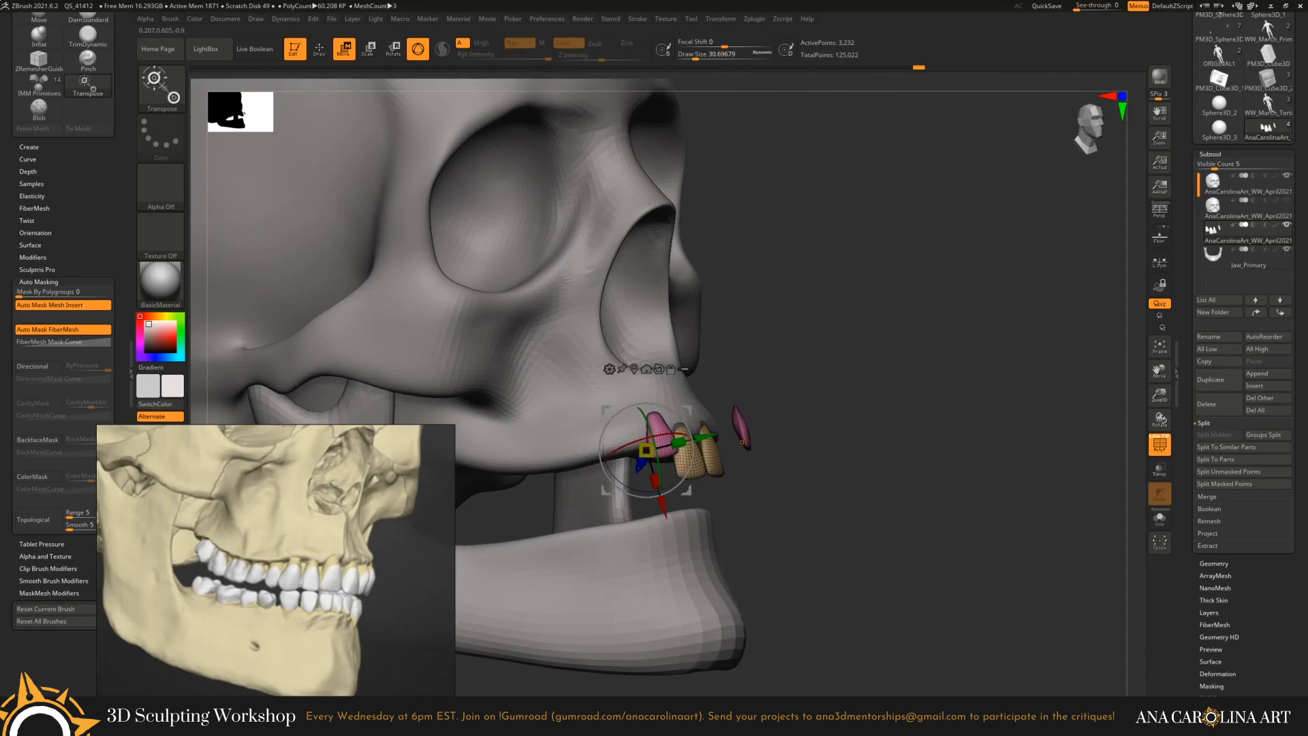
pyautogui.moveTo(987, 477); pyautogui.dragTo(940, 409, button='right')
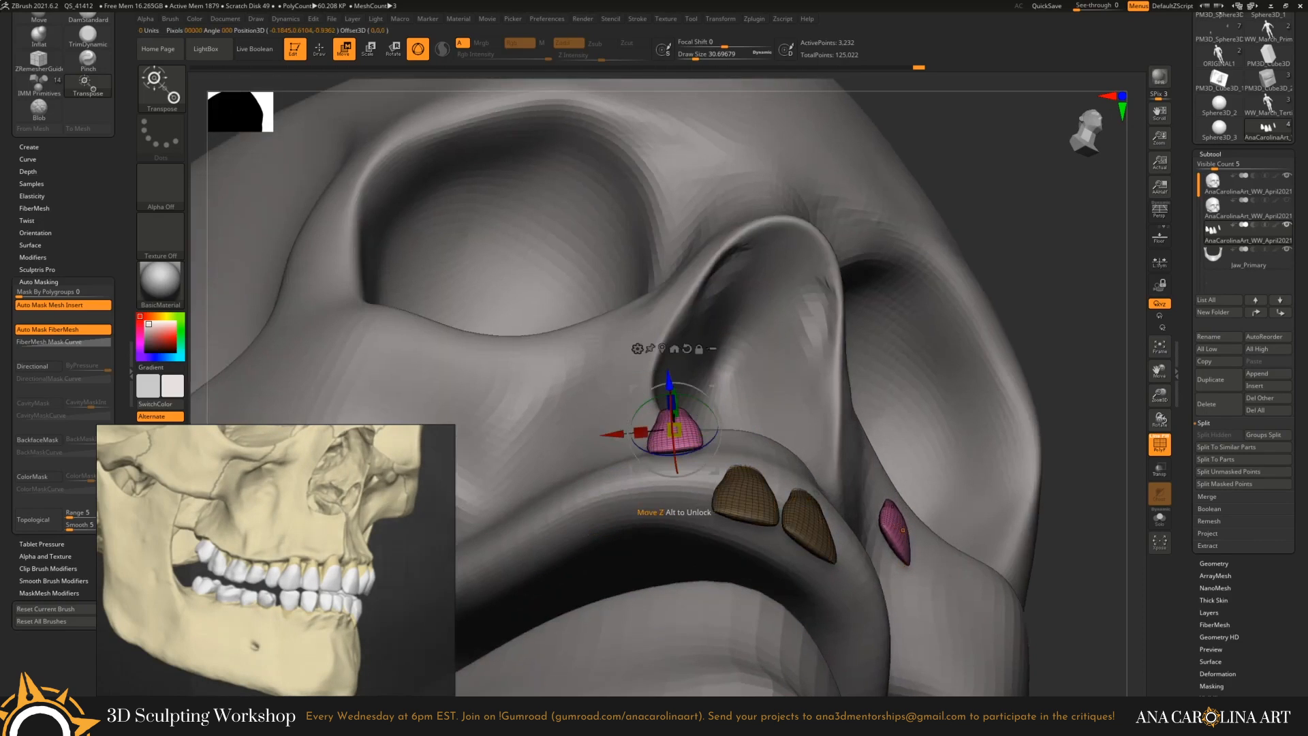
pyautogui.moveTo(674, 429); pyautogui.dragTo(679, 474)
pyautogui.moveTo(954, 368); pyautogui.dragTo(974, 429, button='right')
pyautogui.moveTo(722, 519); pyautogui.dragTo(721, 562)
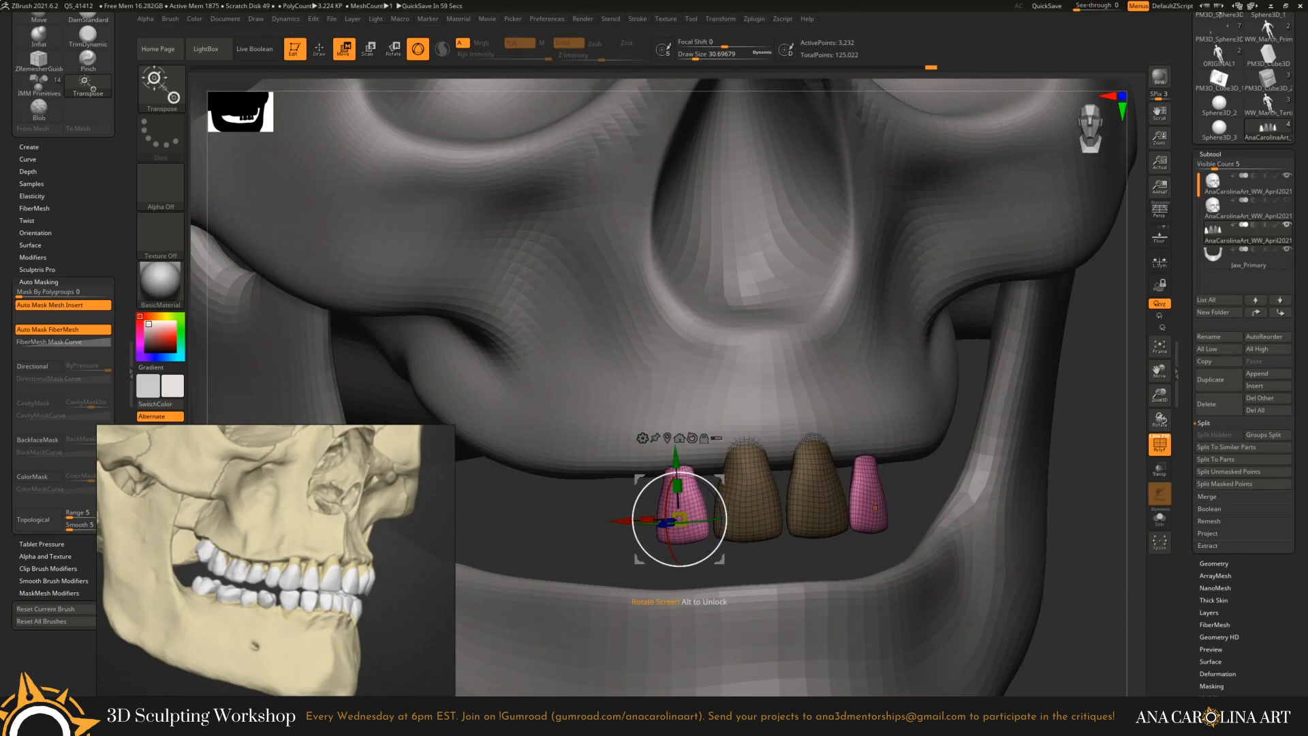
# Align the lateral incisors beside the central ones, adjusting their position and tilt from the front and side.
pyautogui.moveTo(954, 422)
pyautogui.mouseDown(button='right')
pyautogui.moveTo(837, 422)
pyautogui.moveTo(967, 423)
pyautogui.mouseUp(button='right')
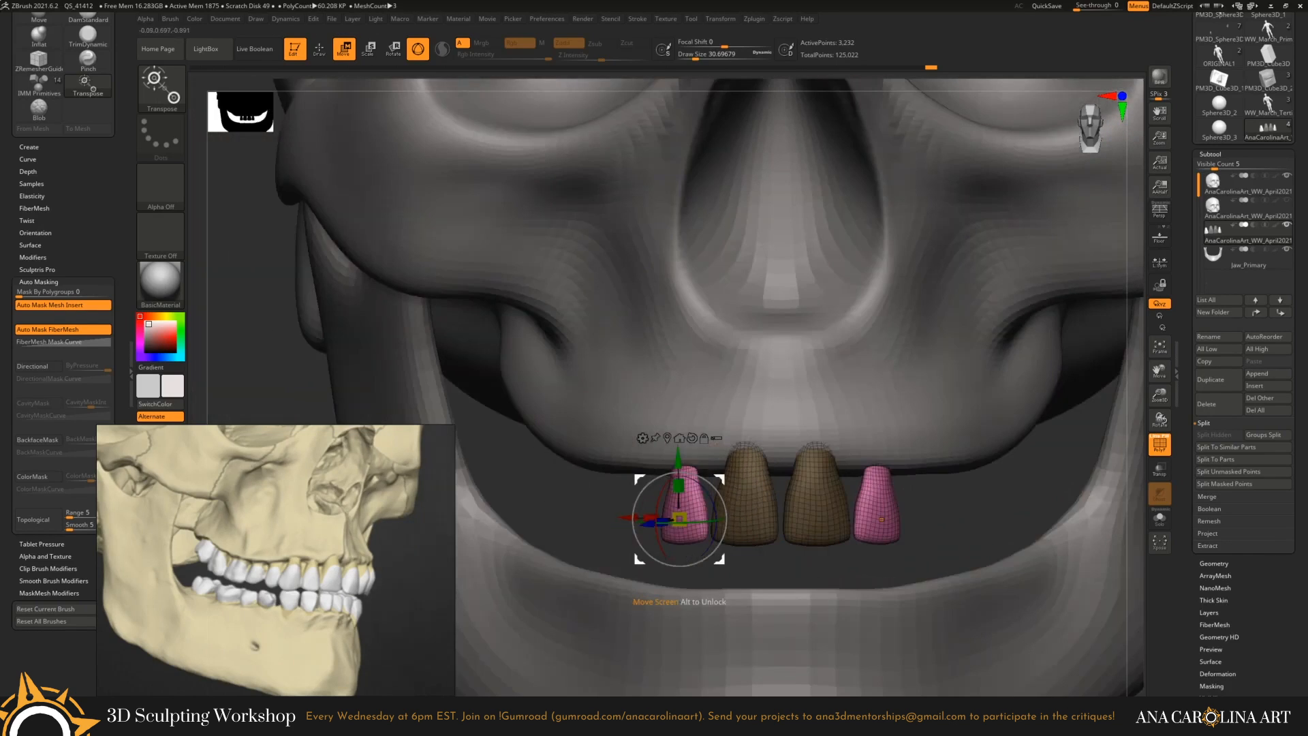
pyautogui.moveTo(679, 519)
pyautogui.mouseDown()
pyautogui.moveTo(715, 546)
pyautogui.moveTo(683, 511)
pyautogui.mouseUp()
pyautogui.moveTo(885, 422); pyautogui.dragTo(1032, 423, button='right')
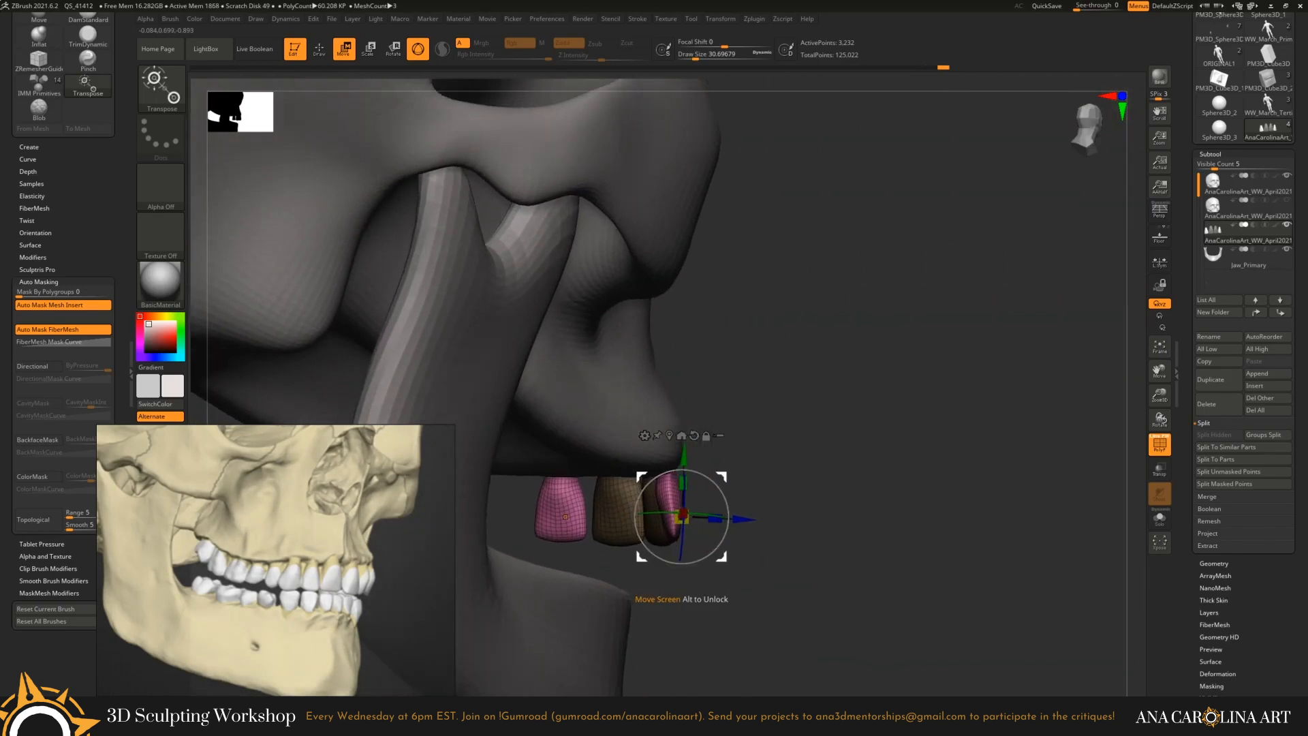
pyautogui.moveTo(722, 477); pyautogui.dragTo(731, 473)
pyautogui.moveTo(1021, 423); pyautogui.dragTo(885, 422, button='right')
pyautogui.moveTo(735, 475); pyautogui.dragTo(738, 470)
pyautogui.press('f')
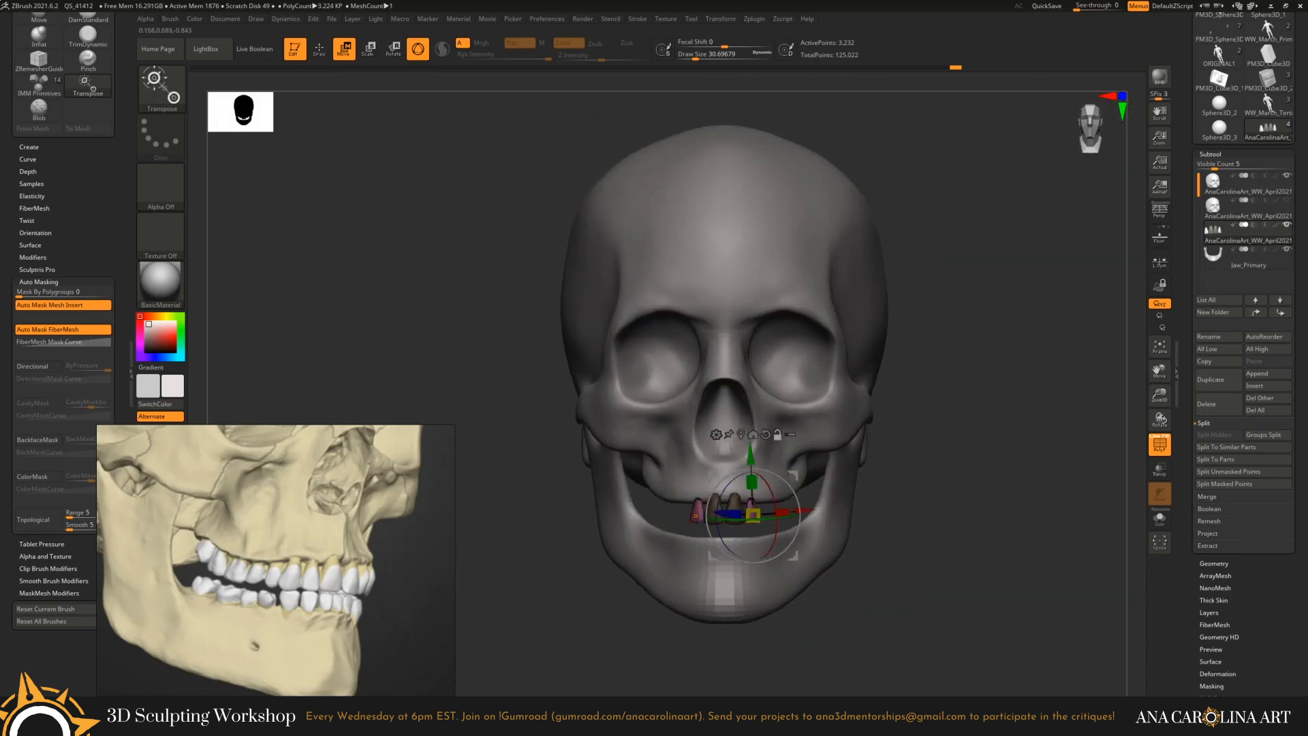
# Refine the shape of the four upper incisors with the Move brush at draw size about 65 and hide the wireframe.
pyautogui.keyDown('ctrl'); pyautogui.moveTo(774, 439); pyautogui.dragTo(766, 511, button='right'); pyautogui.keyUp('ctrl')
pyautogui.press('q')
pyautogui.moveTo(755, 516); pyautogui.dragTo(753, 513)
pyautogui.press('space')
pyautogui.moveTo(737, 493); pyautogui.dragTo(751, 493)
pyautogui.moveTo(770, 528)
pyautogui.mouseDown(button='right')
pyautogui.moveTo(817, 518)
pyautogui.moveTo(677, 490)
pyautogui.mouseUp(button='right')
pyautogui.press('f')
pyautogui.hotkey('shift', 'f')
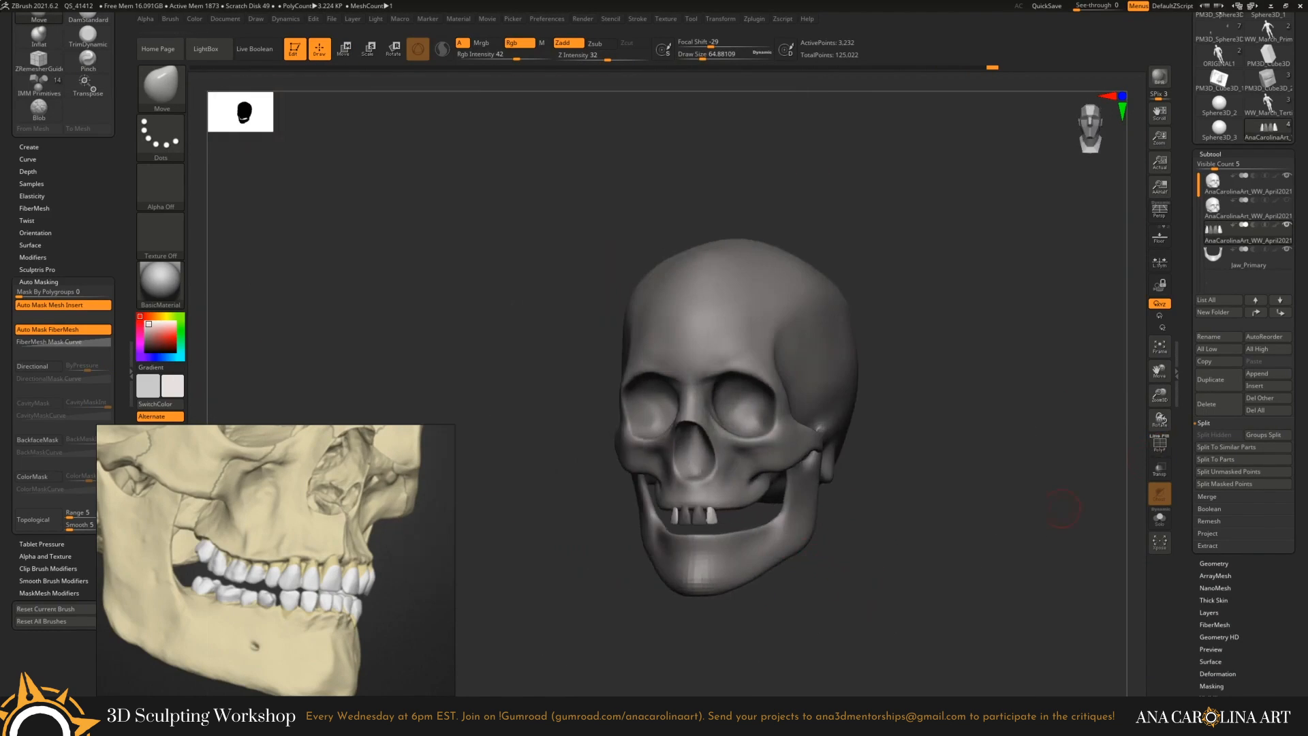
# Mask the existing incisors and add a mirrored pair of canines beside them with the Move gizmo.
pyautogui.moveTo(712, 545); pyautogui.dragTo(804, 477, button='right')
pyautogui.press('w')
pyautogui.keyDown('ctrl'); pyautogui.click(680, 489); pyautogui.keyUp('ctrl')
pyautogui.keyDown('ctrl'); pyautogui.click(732, 482); pyautogui.keyUp('ctrl')
pyautogui.keyDown('ctrl'); pyautogui.moveTo(799, 439); pyautogui.dragTo(830, 421); pyautogui.keyUp('ctrl')
pyautogui.moveTo(923, 477)
pyautogui.mouseDown(button='right')
pyautogui.moveTo(818, 477)
pyautogui.moveTo(879, 470)
pyautogui.moveTo(851, 518)
pyautogui.moveTo(790, 497)
pyautogui.moveTo(851, 449)
pyautogui.moveTo(804, 450)
pyautogui.mouseUp(button='right')
# Insert a mirrored pair of IMM Primitives spheres on the side of the upper jaw as the base for the back teeth.
pyautogui.press('b')
pyautogui.press('d')
pyautogui.press('s')
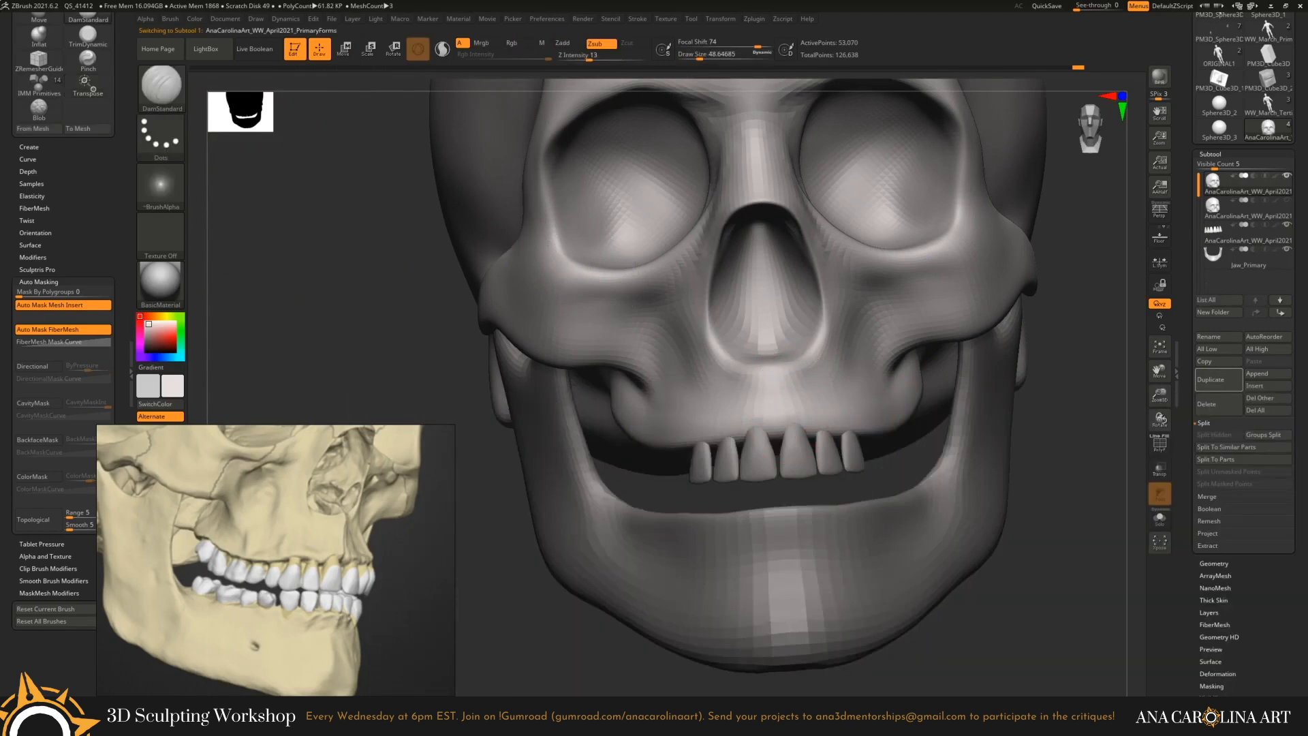
pyautogui.moveTo(919, 518); pyautogui.dragTo(964, 531, button='right')
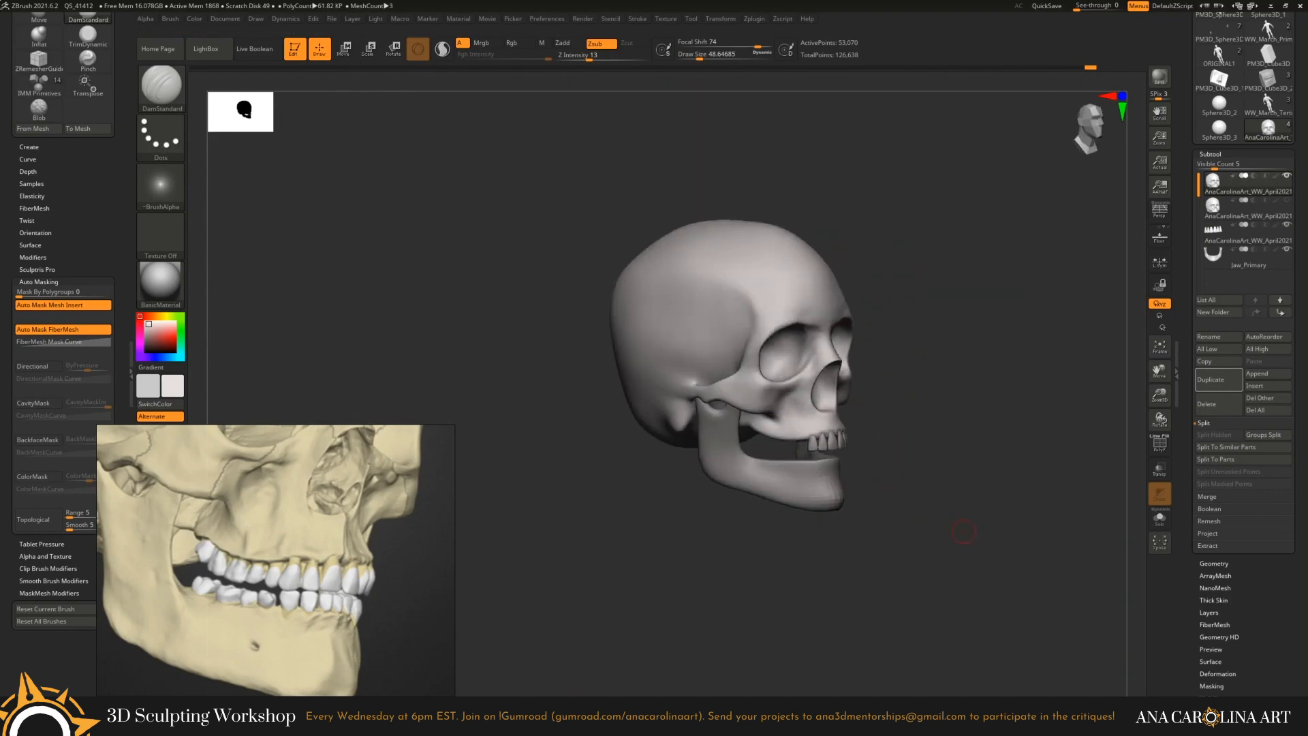
pyautogui.moveTo(954, 477)
pyautogui.mouseDown(button='right')
pyautogui.moveTo(885, 463)
pyautogui.moveTo(906, 449)
pyautogui.mouseUp(button='right')
pyautogui.press('b')
pyautogui.press('i')
pyautogui.press('t')
pyautogui.moveTo(837, 368); pyautogui.dragTo(844, 373)
# Isolate the skull with its inserted spheres and rough out the side tooth with the ClayBuildup brush.
pyautogui.moveTo(845, 373); pyautogui.dragTo(749, 402, button='right')
pyautogui.click(1160, 518)
pyautogui.moveTo(886, 476)
pyautogui.mouseDown(button='right')
pyautogui.moveTo(879, 436)
pyautogui.moveTo(899, 457)
pyautogui.mouseUp(button='right')
pyautogui.moveTo(702, 398); pyautogui.dragTo(722, 392)
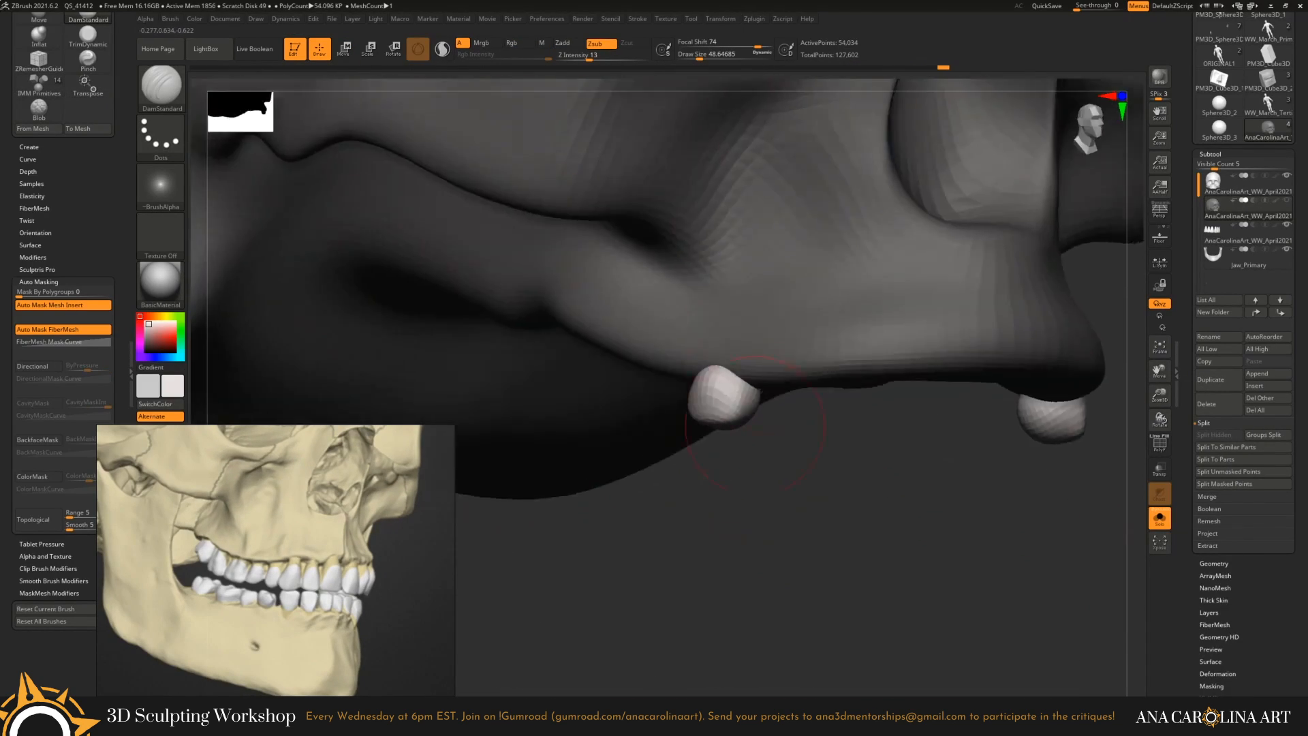
pyautogui.moveTo(899, 456)
pyautogui.mouseDown(button='right')
pyautogui.moveTo(885, 368)
pyautogui.moveTo(851, 436)
pyautogui.mouseUp(button='right')
pyautogui.press('b')
pyautogui.press('c')
pyautogui.press('b')
pyautogui.moveTo(770, 415); pyautogui.dragTo(807, 437)
pyautogui.moveTo(808, 435); pyautogui.dragTo(665, 218, button='right')
# Split the mirrored side teeth into their own subtool and position them under the upper jaw with the skull displayed.
pyautogui.press('b')
pyautogui.press('d')
pyautogui.press('s')
pyautogui.moveTo(722, 447)
pyautogui.mouseDown(button='right')
pyautogui.moveTo(634, 426)
pyautogui.moveTo(681, 443)
pyautogui.moveTo(885, 409)
pyautogui.mouseUp(button='right')
pyautogui.press('w')
pyautogui.press('q')
pyautogui.moveTo(1134, 359)
pyautogui.mouseDown(button='right')
pyautogui.moveTo(957, 664)
pyautogui.moveTo(414, 330)
pyautogui.moveTo(1161, 507)
pyautogui.mouseUp(button='right')
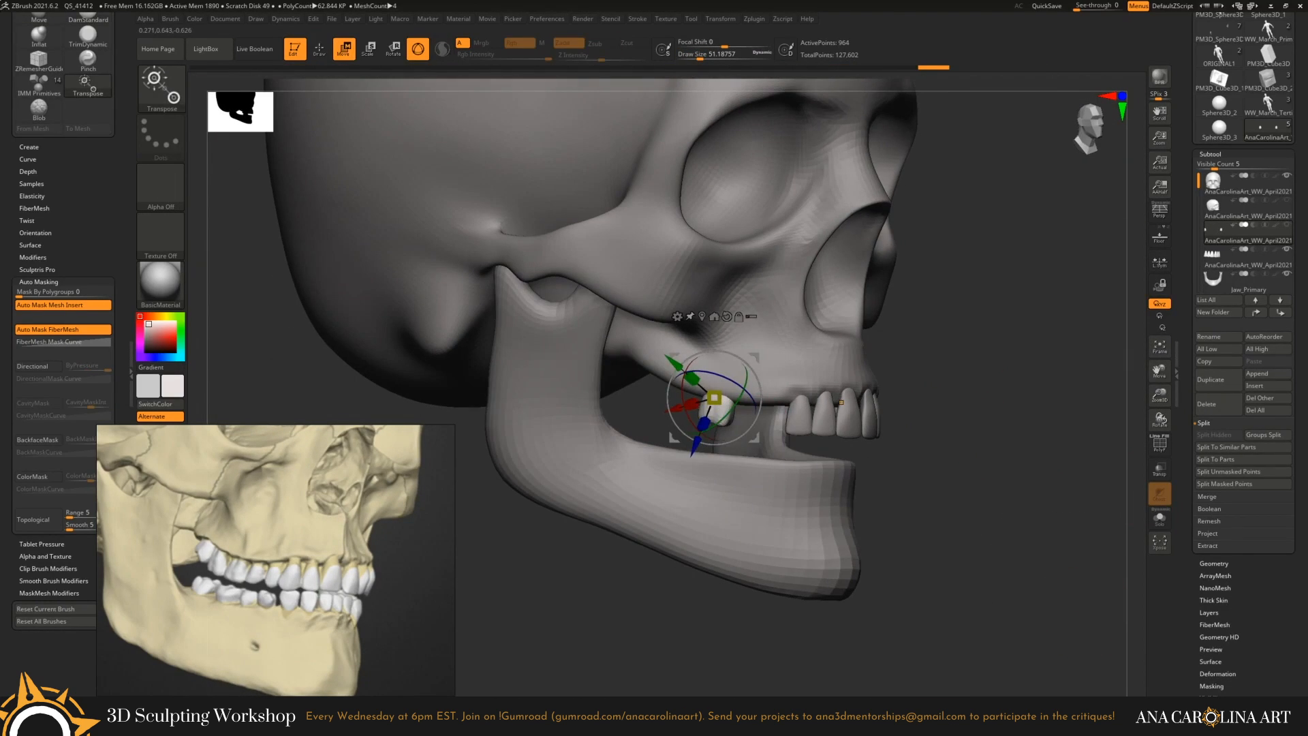
# Shape the mirrored side tooth with the Move brush and add a second pair next to it.
pyautogui.moveTo(841, 402)
pyautogui.mouseDown(button='right')
pyautogui.moveTo(910, 421)
pyautogui.moveTo(750, 425)
pyautogui.moveTo(681, 449)
pyautogui.mouseUp(button='right')
pyautogui.press('b')
pyautogui.press('m')
pyautogui.press('v')
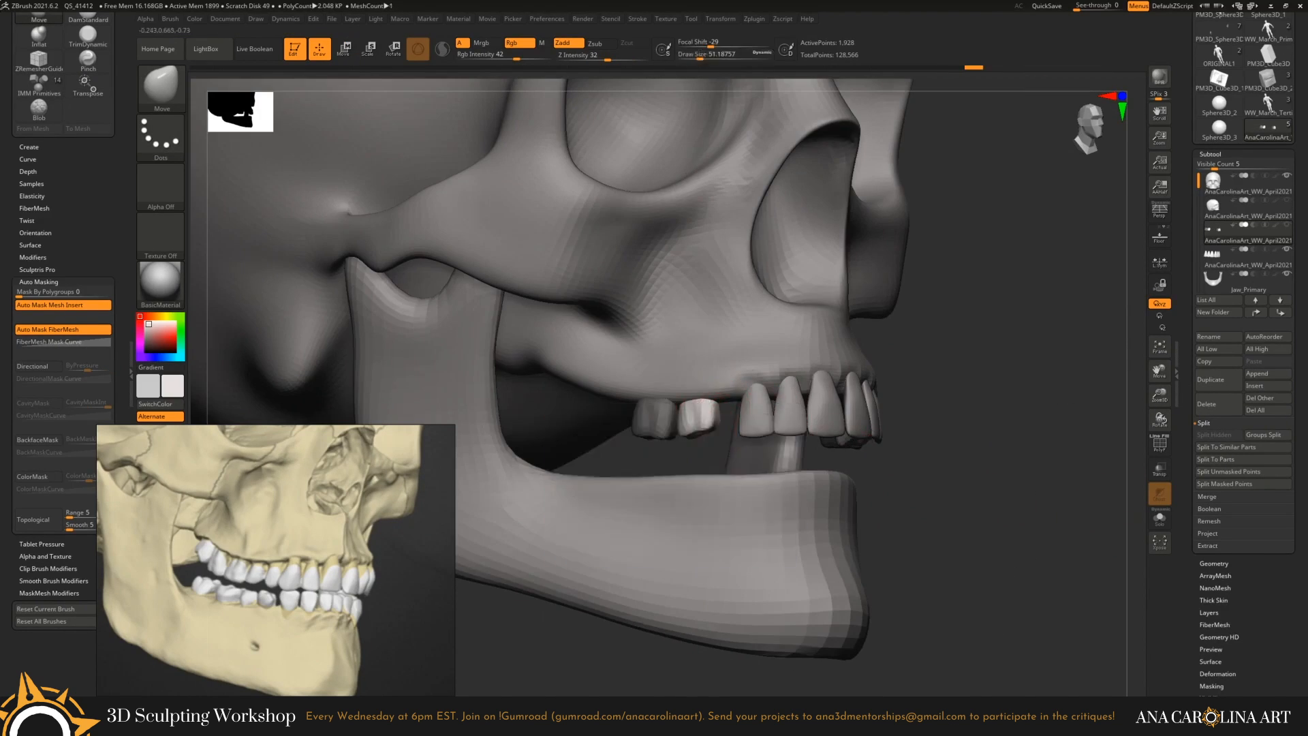
pyautogui.moveTo(974, 422)
pyautogui.mouseDown(button='right')
pyautogui.moveTo(1083, 422)
pyautogui.moveTo(1097, 368)
pyautogui.moveTo(1076, 422)
pyautogui.mouseUp(button='right')
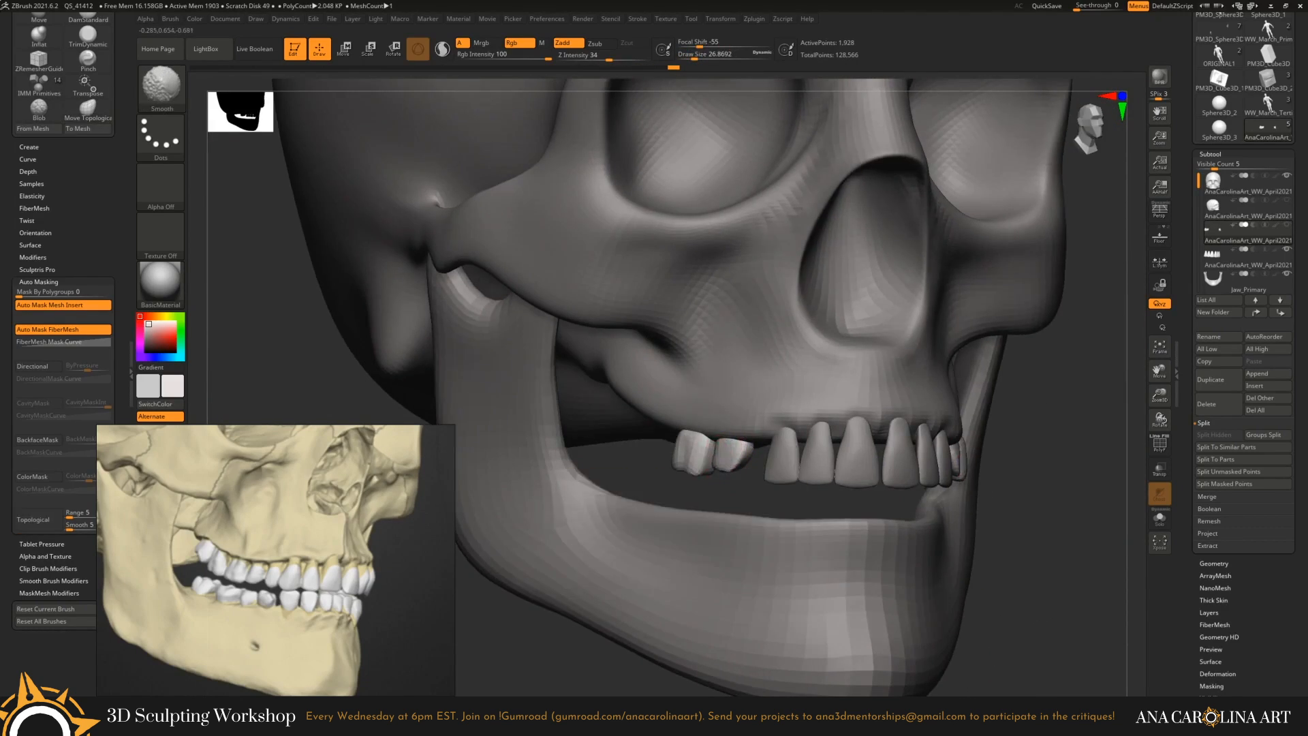
# Duplicate and place more mirrored back teeth with the Move gizmo to complete five per side behind the canines.
pyautogui.press('w')
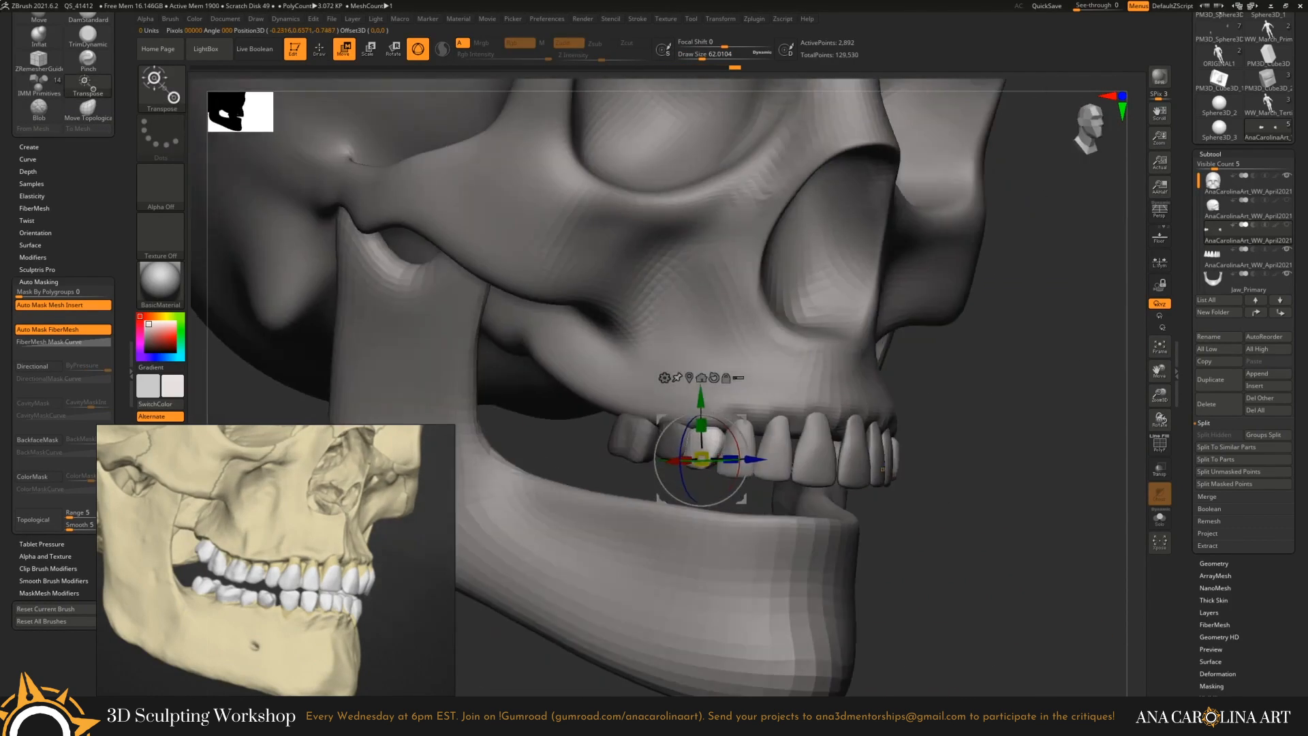
pyautogui.press('b')
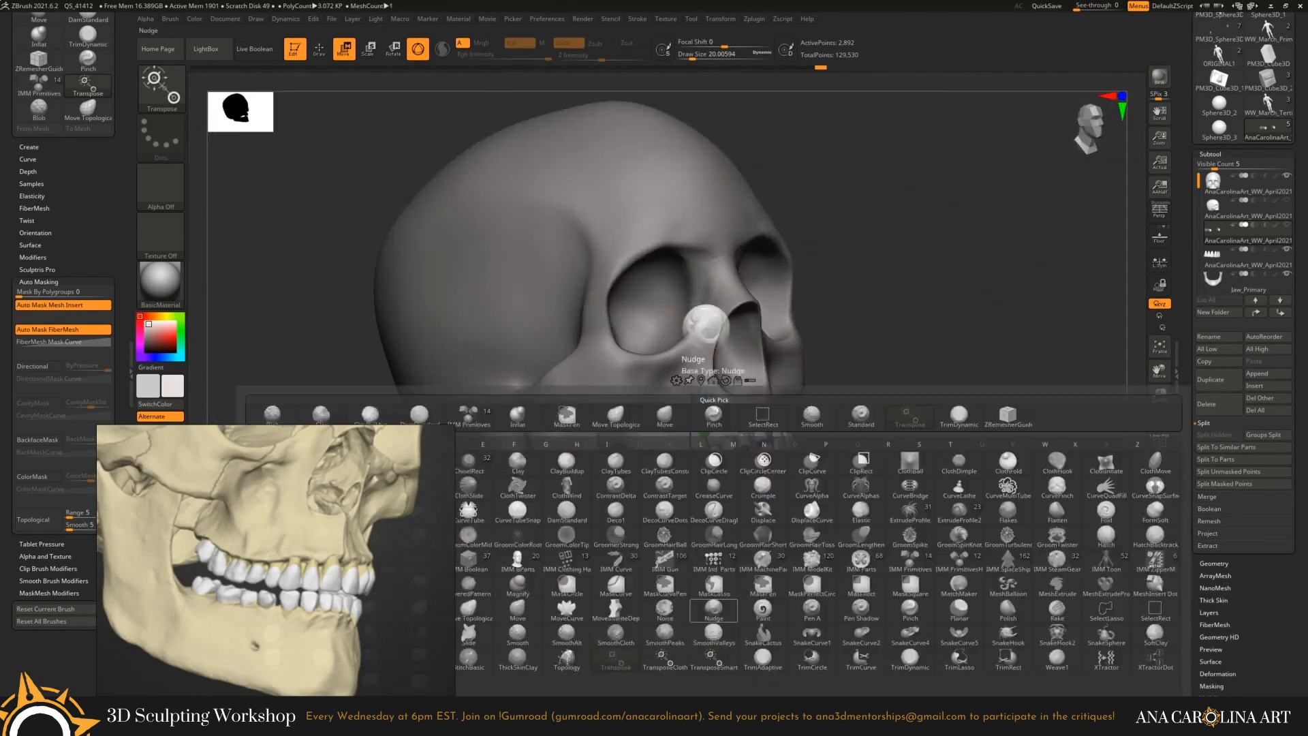
pyautogui.press('Escape')
pyautogui.moveTo(906, 408)
pyautogui.mouseDown(button='right')
pyautogui.moveTo(886, 408)
pyautogui.moveTo(875, 432)
pyautogui.moveTo(838, 415)
pyautogui.moveTo(804, 425)
pyautogui.moveTo(876, 411)
pyautogui.moveTo(954, 538)
pyautogui.moveTo(783, 463)
pyautogui.moveTo(647, 477)
pyautogui.moveTo(647, 443)
pyautogui.moveTo(749, 442)
pyautogui.mouseUp(button='right')
pyautogui.press('q')
pyautogui.press('w')
# Display the polyframe and examine the polygroups of the upper back teeth up close from the side.
pyautogui.hotkey('shift', 'f')
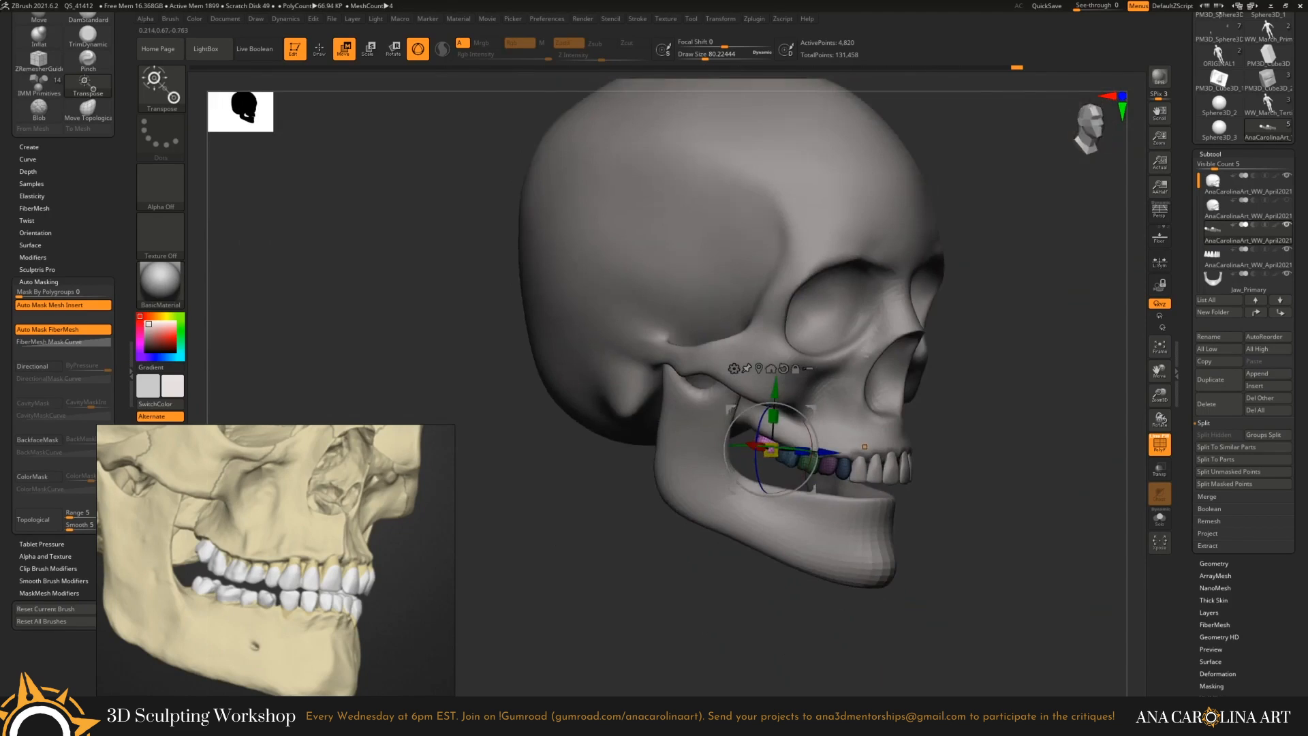
pyautogui.keyDown('ctrl'); pyautogui.moveTo(865, 446); pyautogui.dragTo(971, 459, button='right'); pyautogui.keyUp('ctrl')
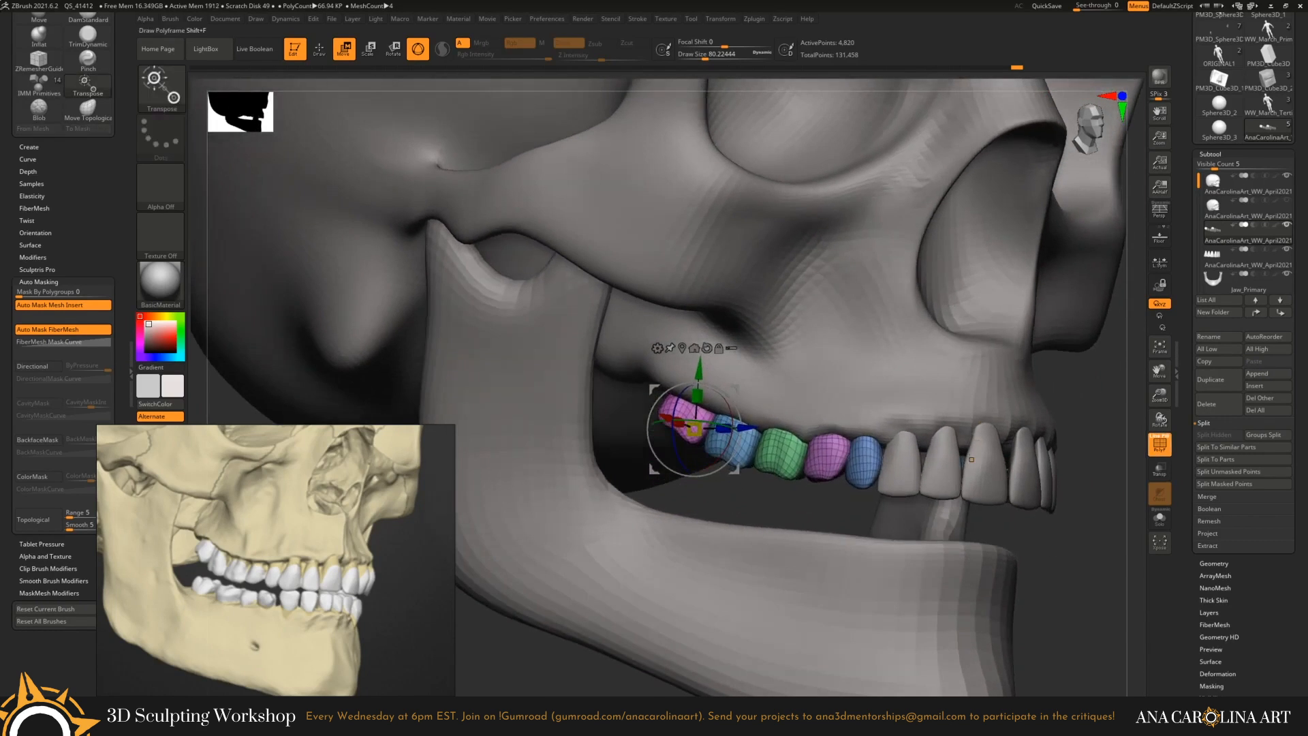
pyautogui.hotkey('shift', 'f')
pyautogui.hotkey('shift', 'f')
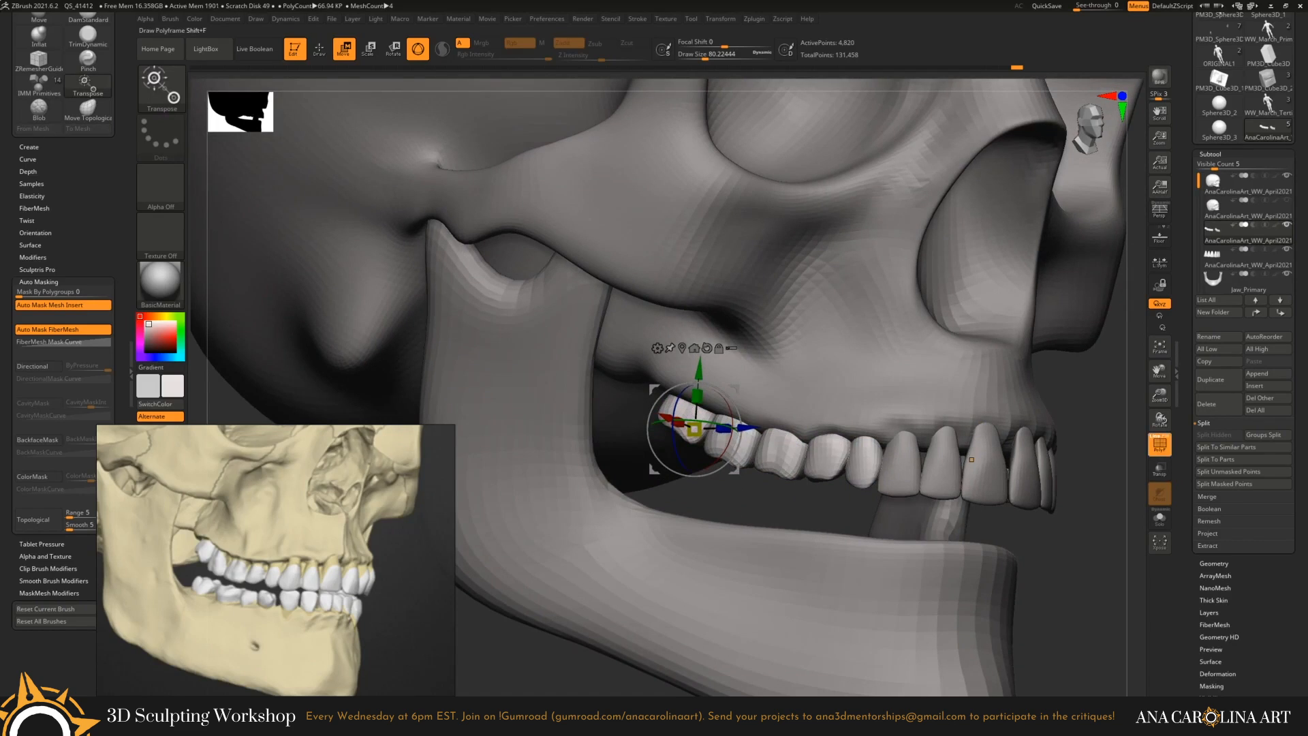
pyautogui.hotkey('shift', 'f')
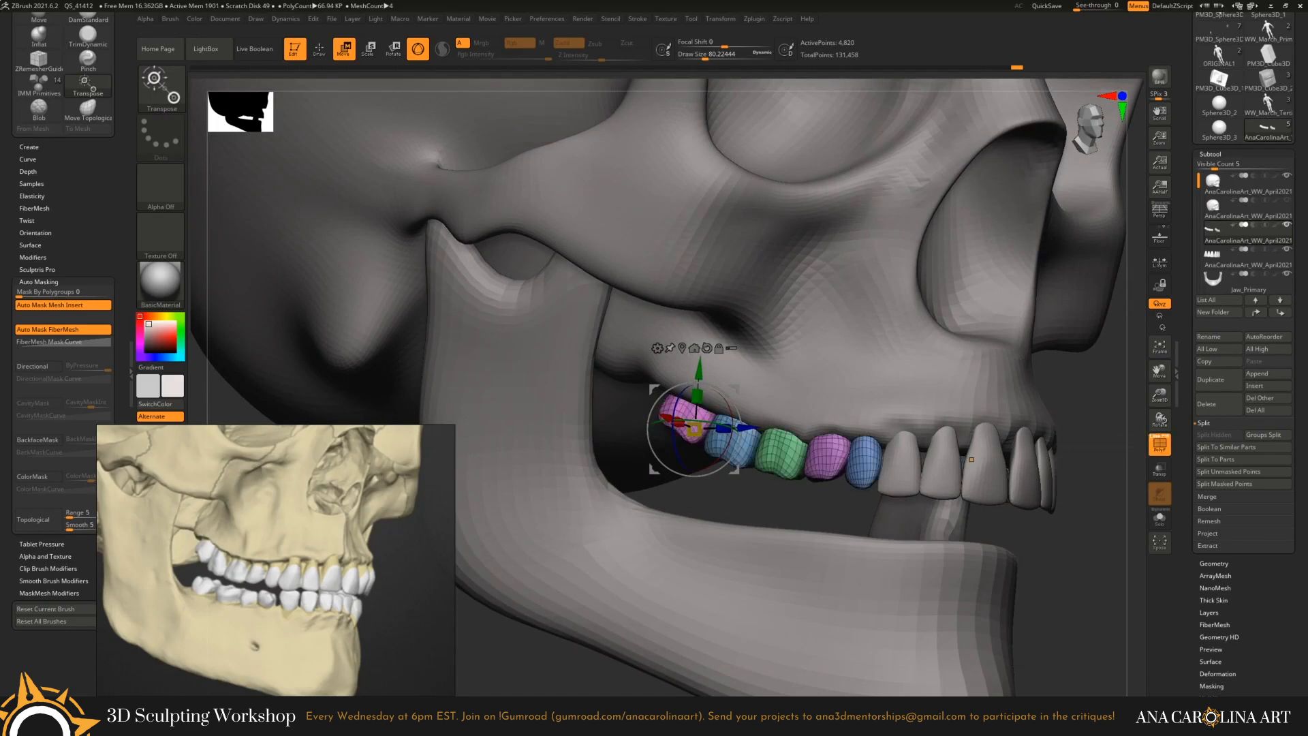
pyautogui.keyDown('ctrl'); pyautogui.moveTo(1021, 477); pyautogui.dragTo(919, 409, button='right'); pyautogui.keyUp('ctrl')
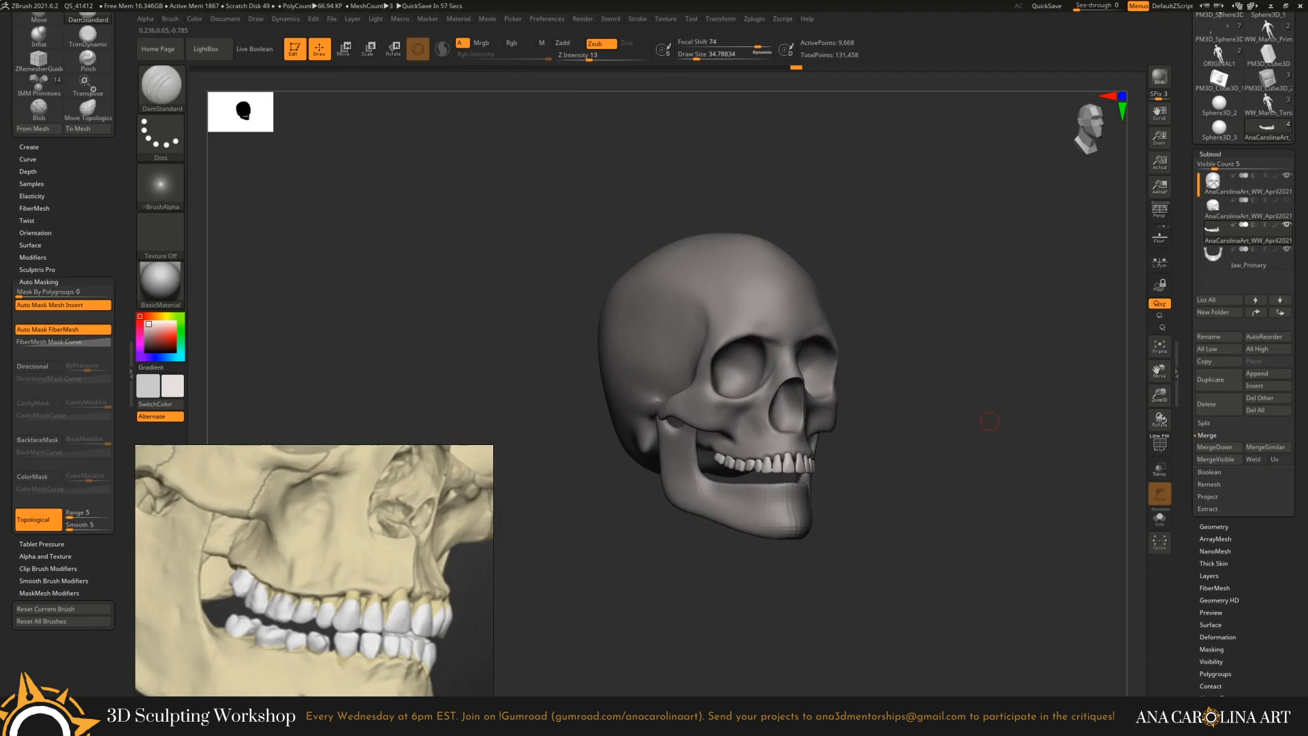
# Duplicate the subtool containing the complete row of upper teeth.
pyautogui.keyDown('alt'); pyautogui.moveTo(874, 473); pyautogui.dragTo(967, 622); pyautogui.keyUp('alt')
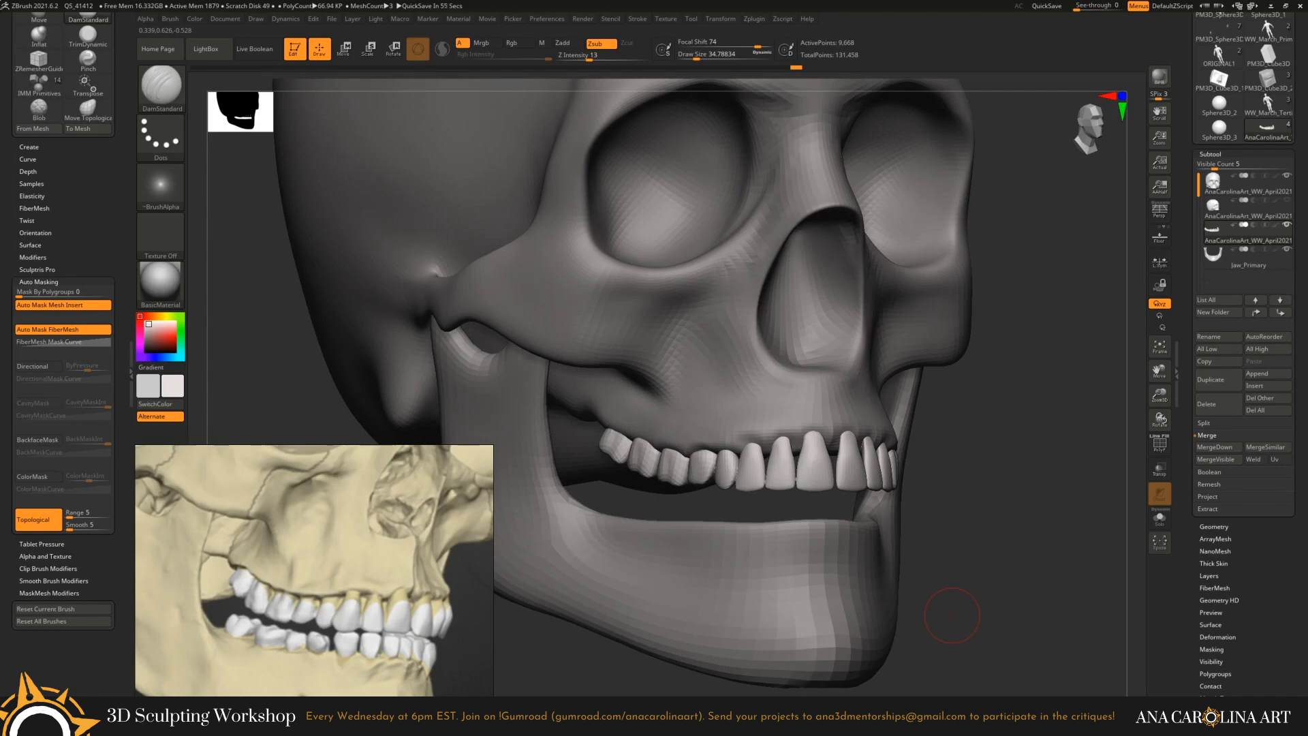
pyautogui.keyDown('alt'); pyautogui.moveTo(952, 411); pyautogui.dragTo(946, 380); pyautogui.keyUp('alt')
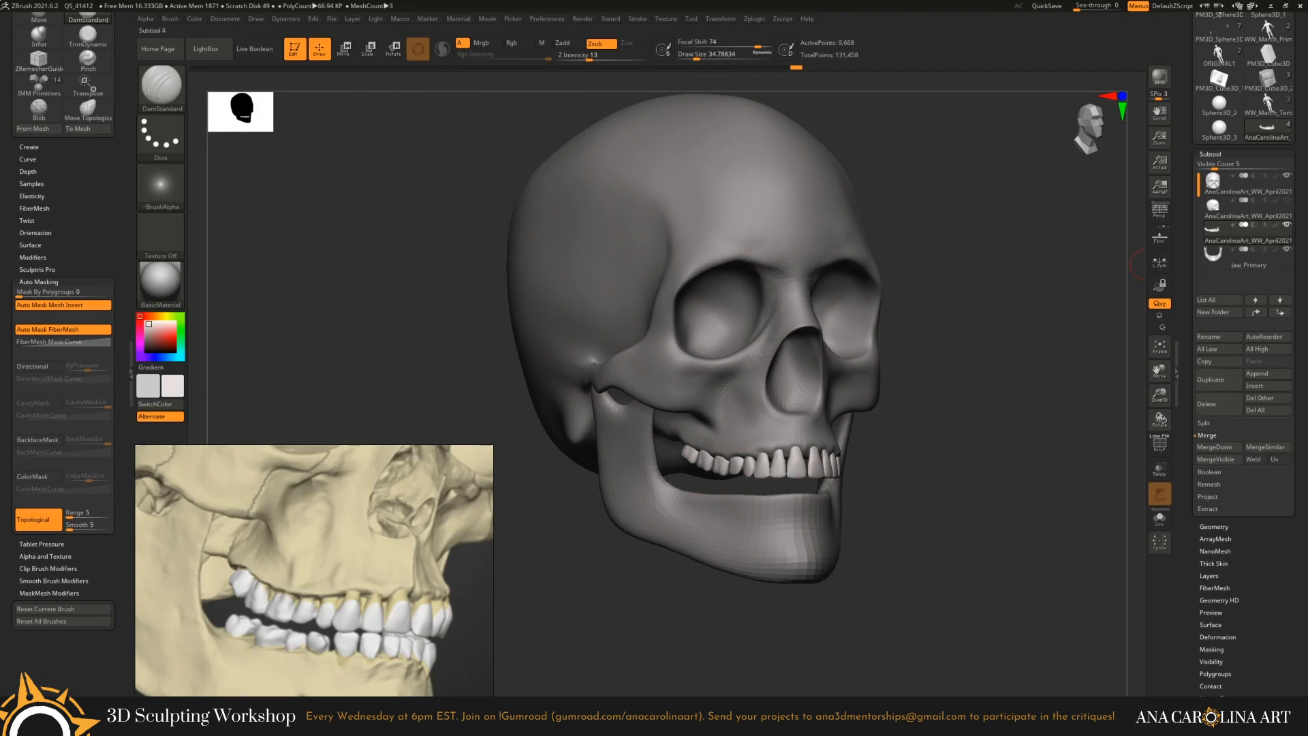
pyautogui.click(1218, 379)
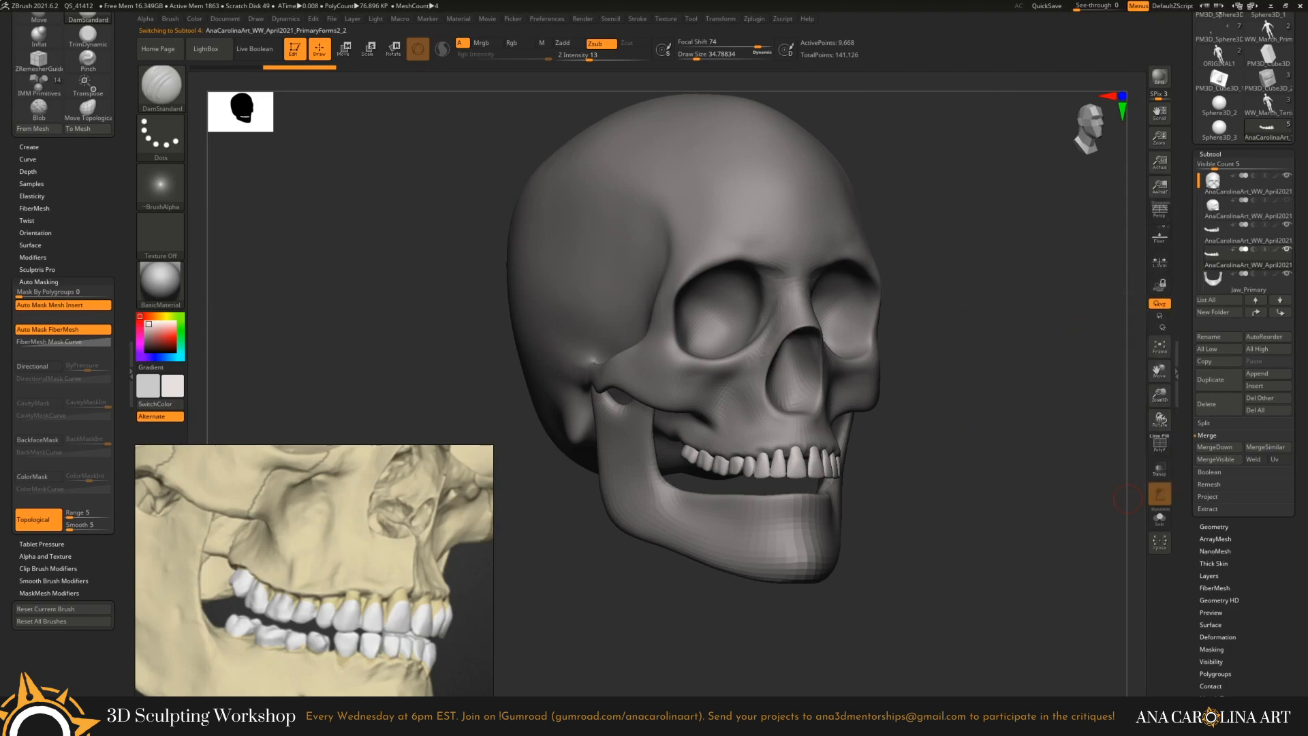
# Flip the duplicated teeth vertically with the Deformation Mirror and isolate them to check the row from the side.
pyautogui.moveTo(1298, 476); pyautogui.dragTo(1298, 317)
pyautogui.click(1216, 477)
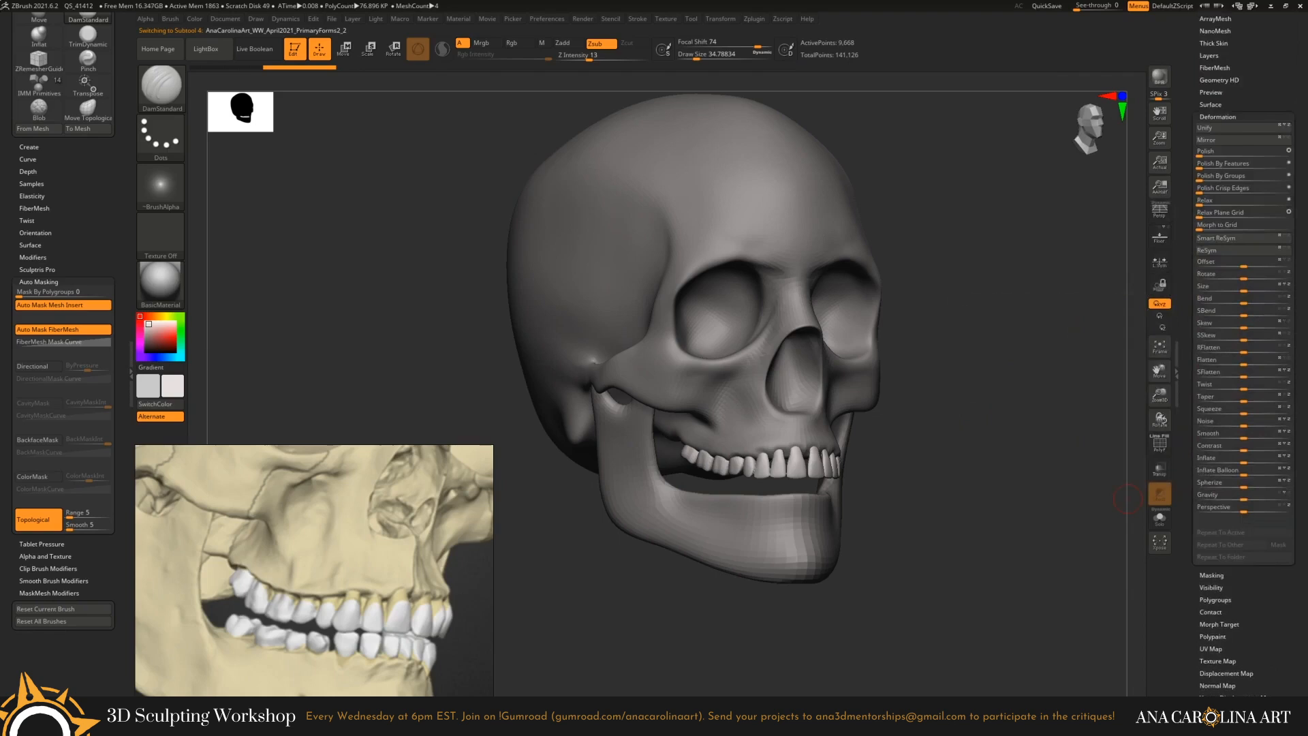
pyautogui.moveTo(1110, 408); pyautogui.dragTo(1145, 402)
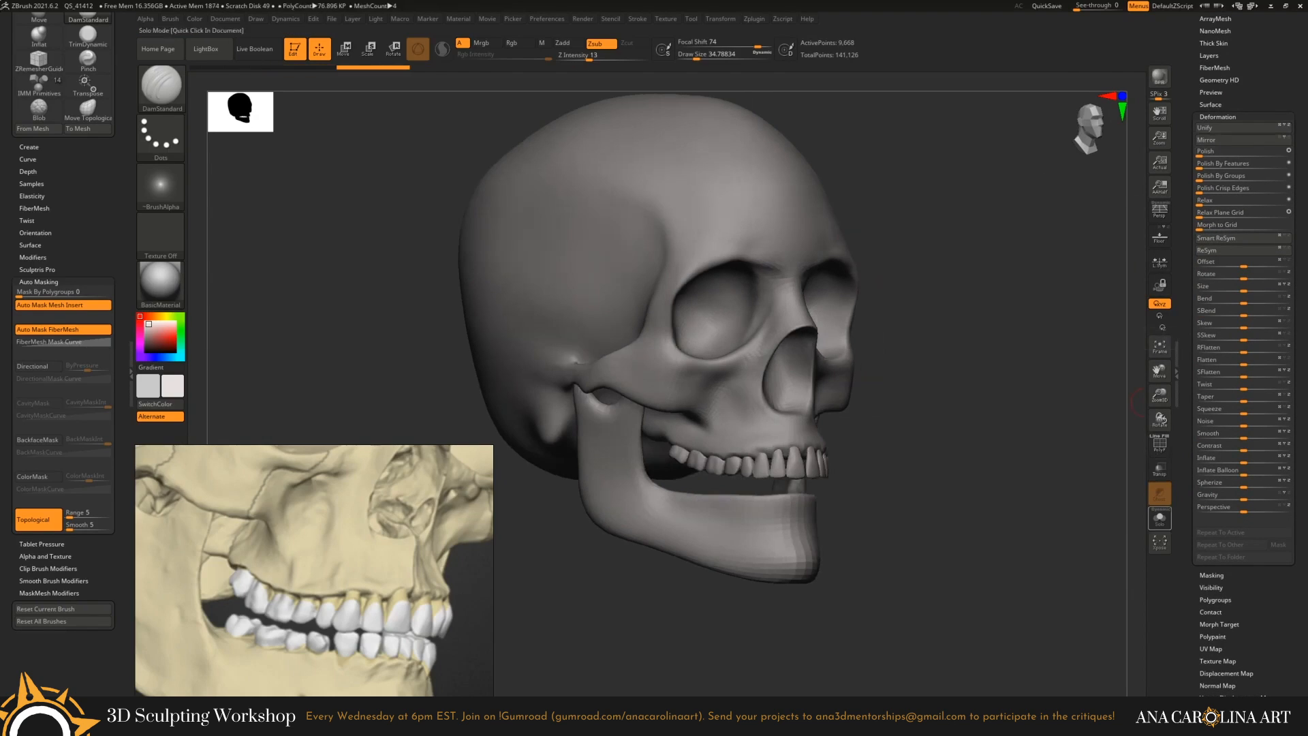
pyautogui.click(1160, 518)
pyautogui.moveTo(1097, 455); pyautogui.dragTo(1145, 453)
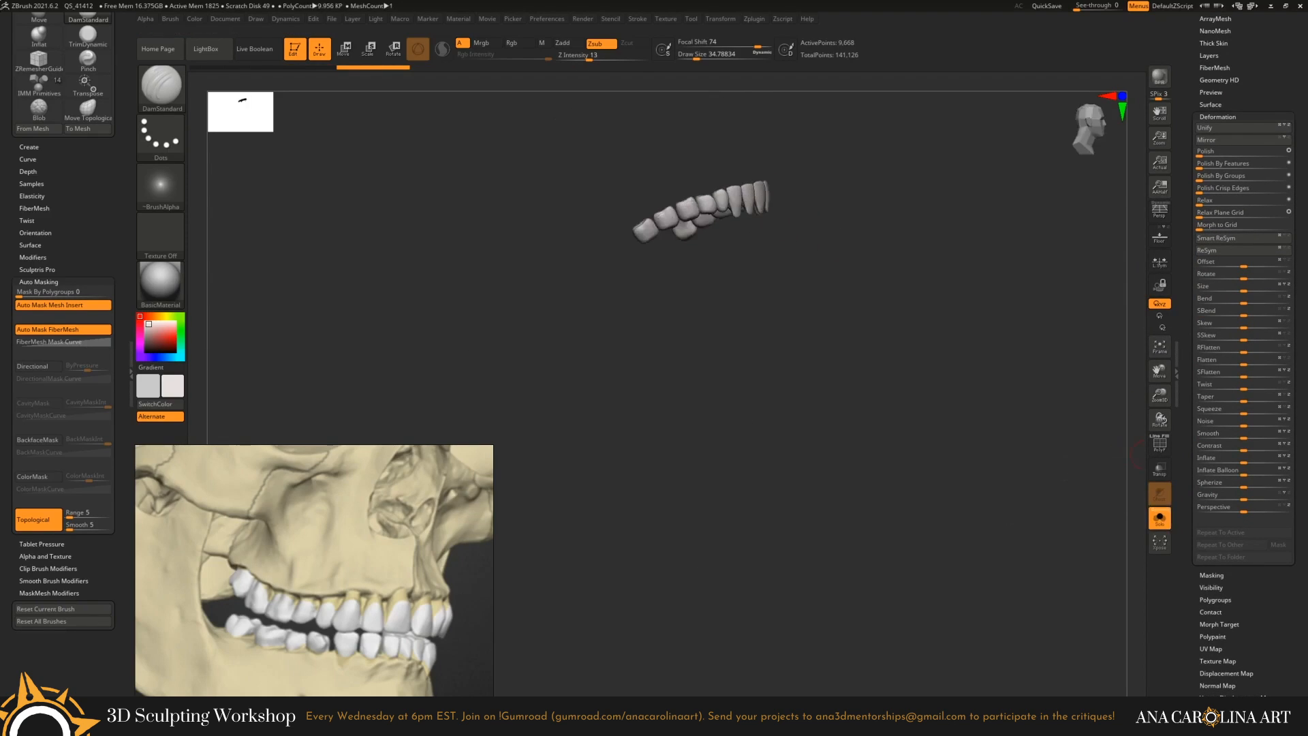
pyautogui.keyDown('shift'); pyautogui.moveTo(839, 284); pyautogui.dragTo(844, 275); pyautogui.keyUp('shift')
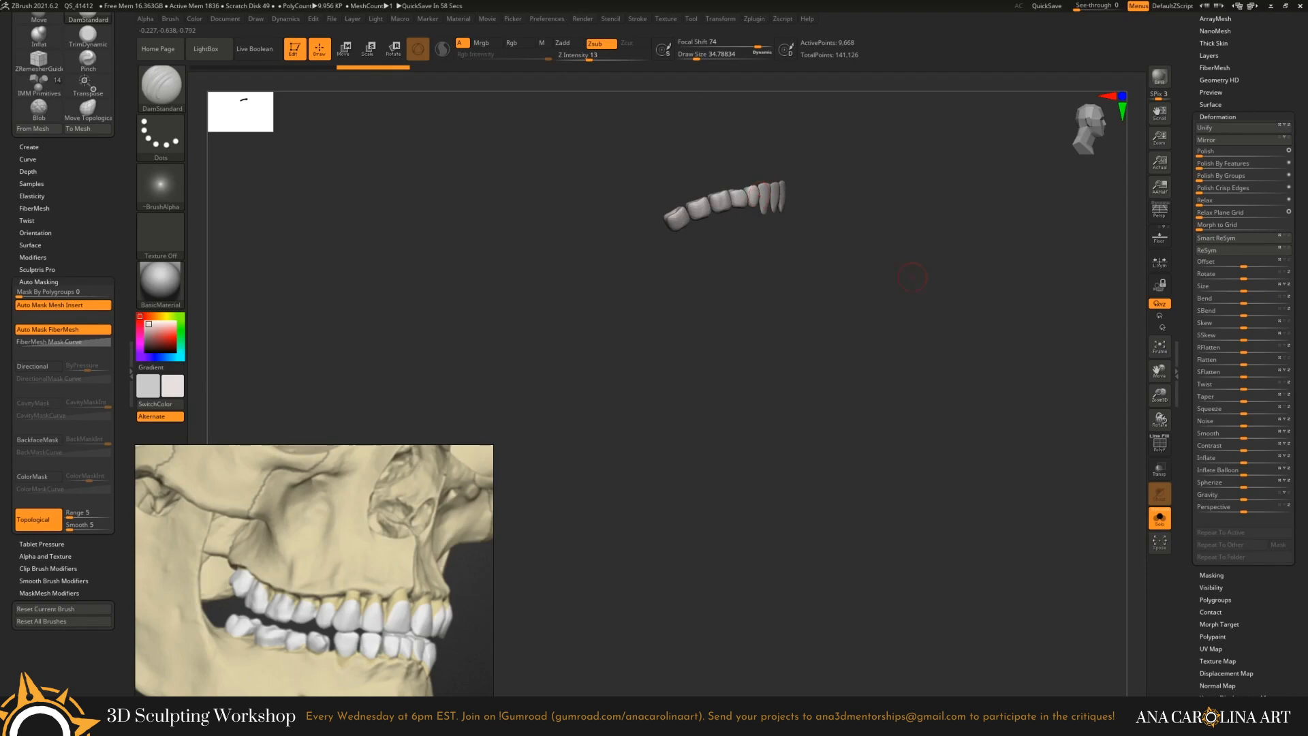
pyautogui.moveTo(913, 277); pyautogui.dragTo(879, 312)
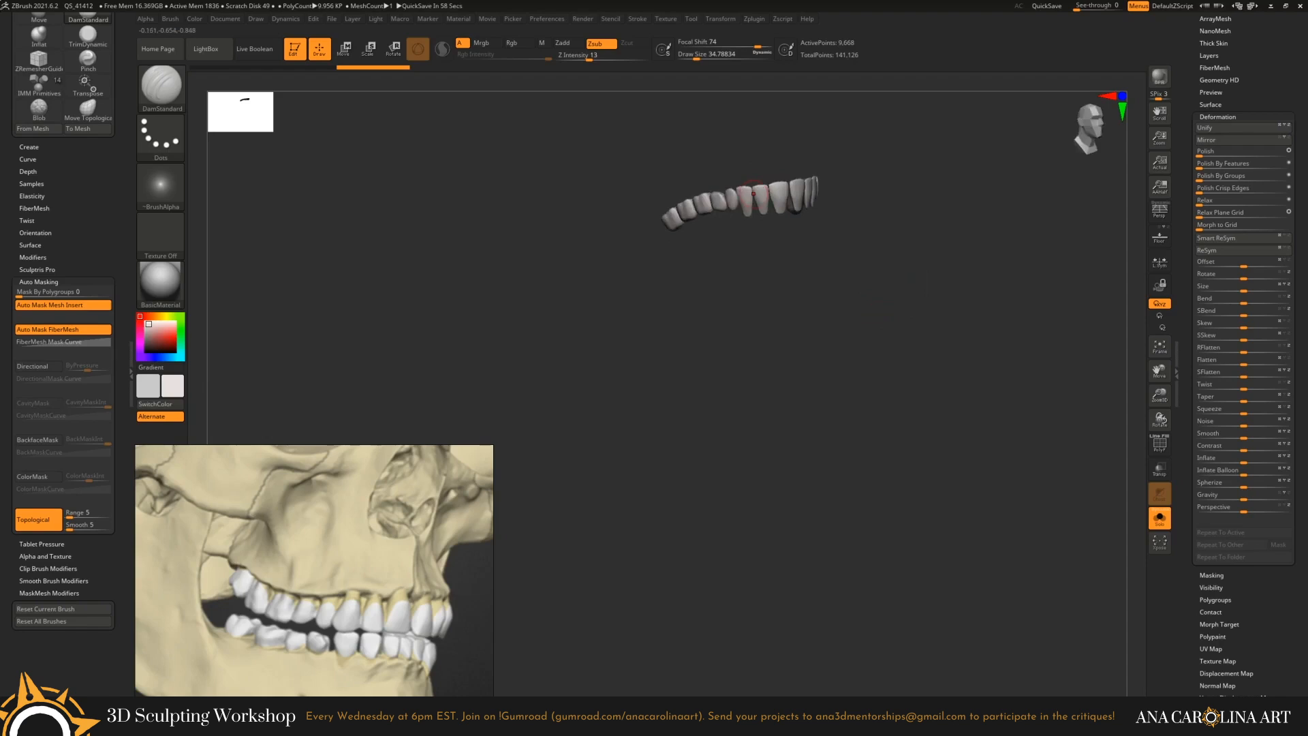
pyautogui.moveTo(753, 194); pyautogui.dragTo(722, 197)
# Move and rotate the flipped teeth onto the mandible with the gizmo to form the lower row.
pyautogui.press('w')
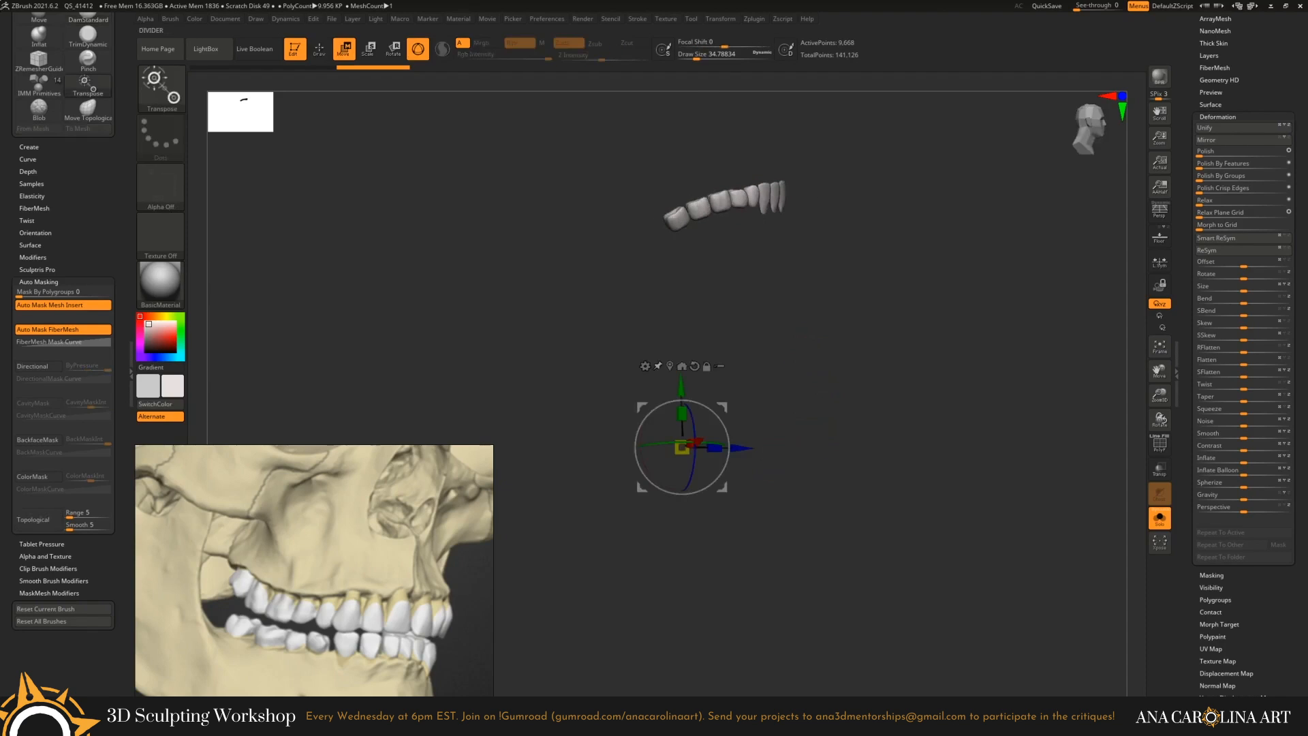
pyautogui.hotkey('shift', 'ctrl', 's')
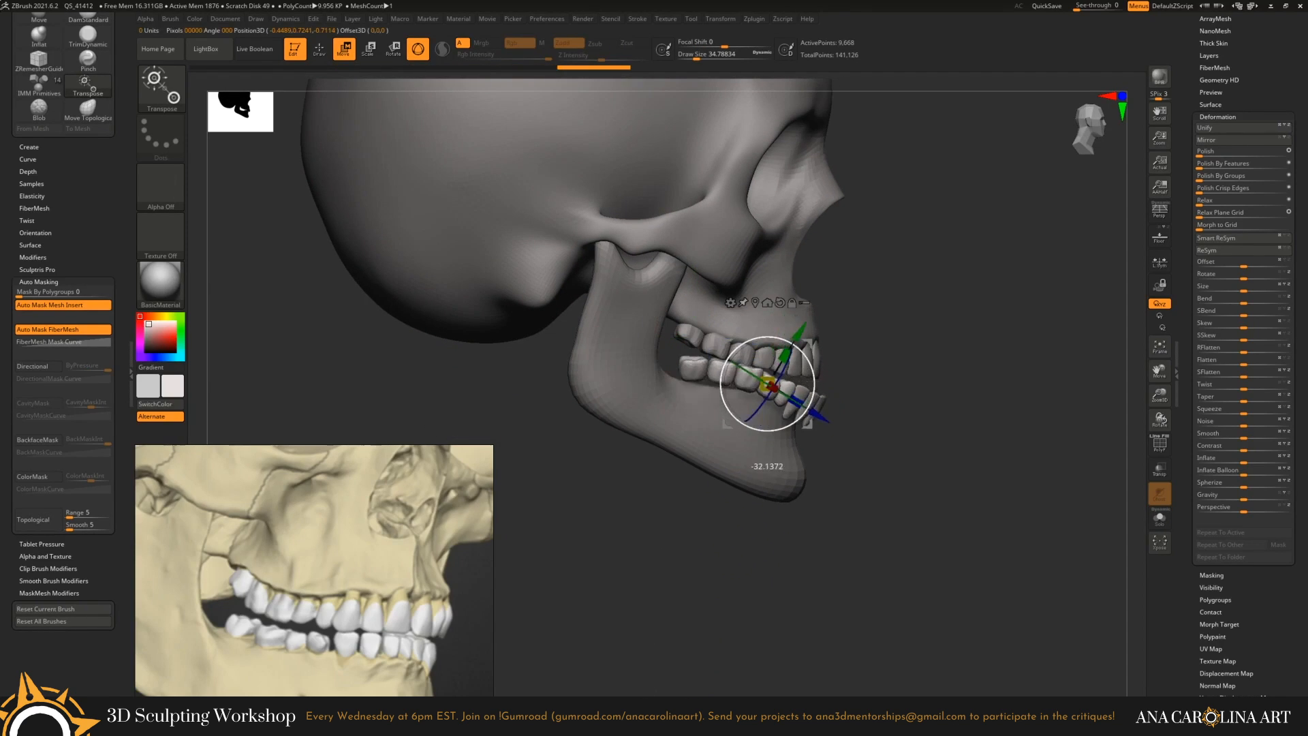
pyautogui.moveTo(987, 340)
pyautogui.mouseDown()
pyautogui.moveTo(851, 341)
pyautogui.moveTo(1099, 347)
pyautogui.mouseUp()
pyautogui.press('q')
pyautogui.press('w')
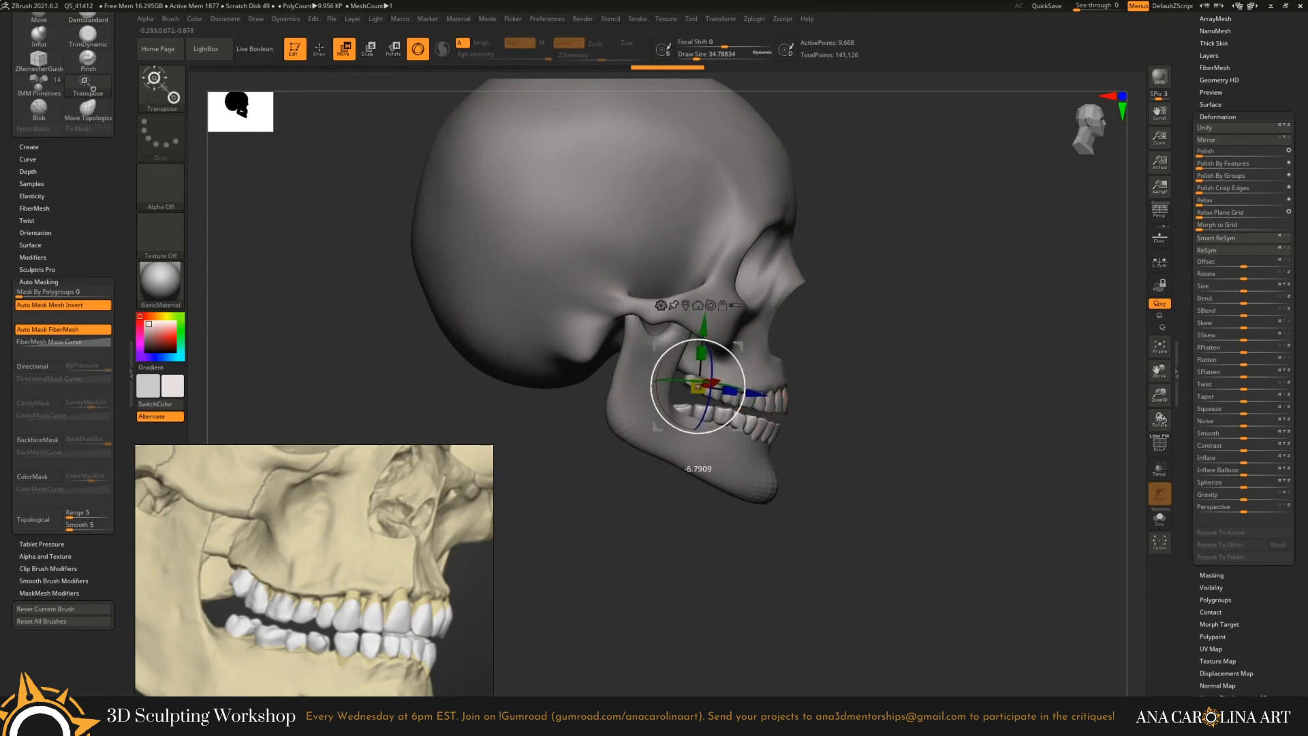
pyautogui.moveTo(988, 306); pyautogui.dragTo(886, 310)
# Reposition and reshape the lower incisors and canines in mirrored pairs from the front, masking the other teeth.
pyautogui.moveTo(1021, 558); pyautogui.dragTo(749, 579)
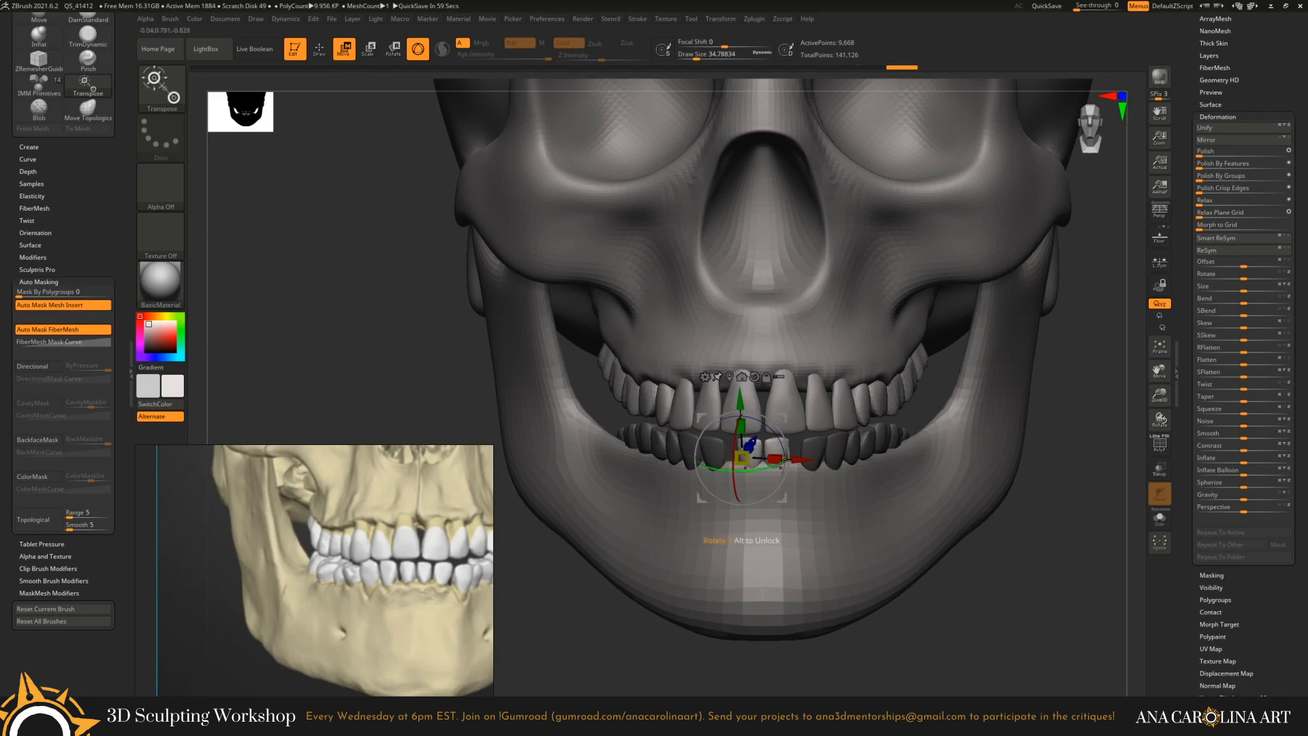
pyautogui.moveTo(749, 579); pyautogui.dragTo(647, 469)
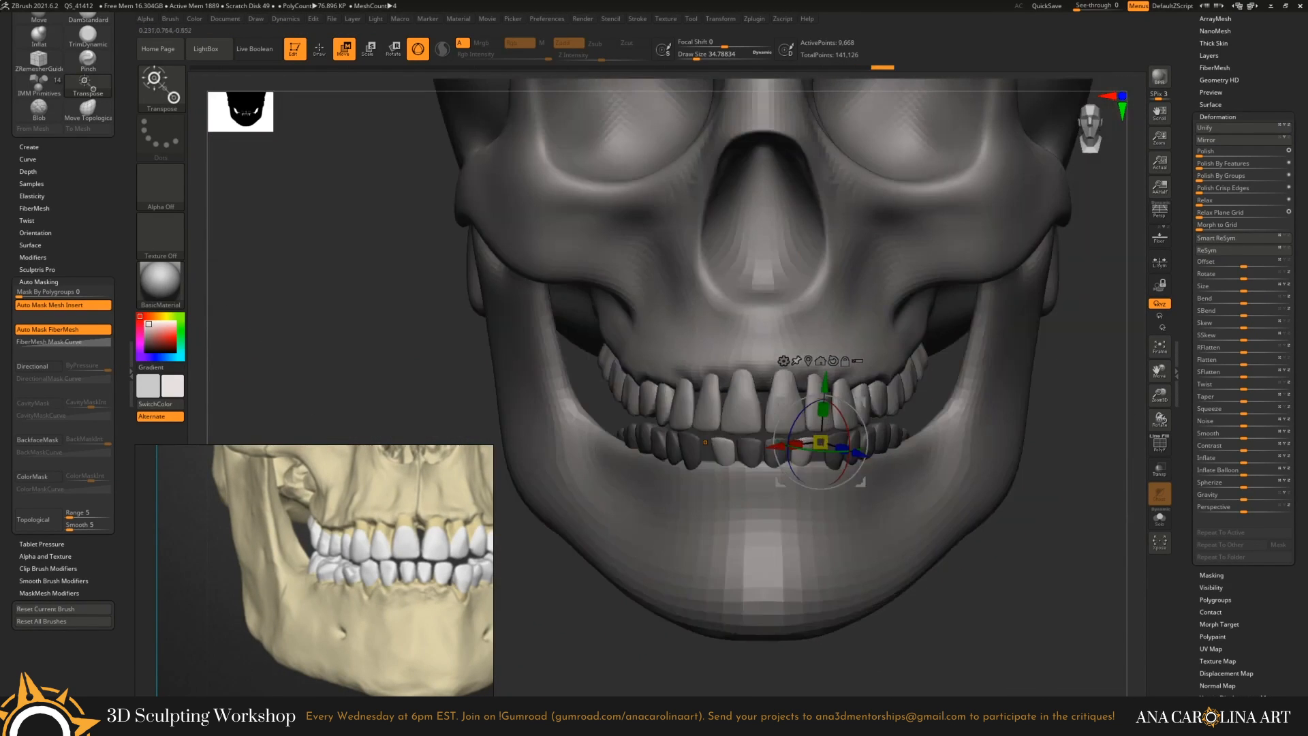
pyautogui.press('q')
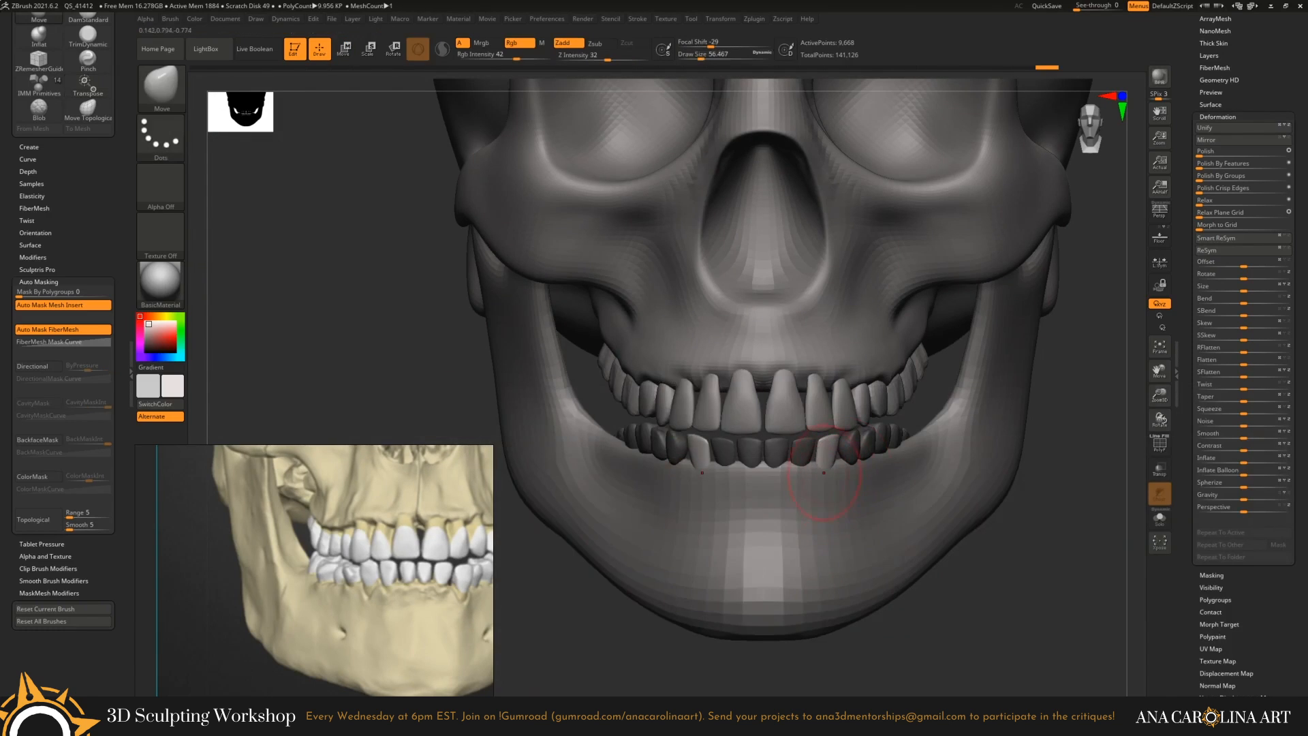
pyautogui.press('w')
pyautogui.keyDown('alt'); pyautogui.click(835, 439); pyautogui.keyUp('alt')
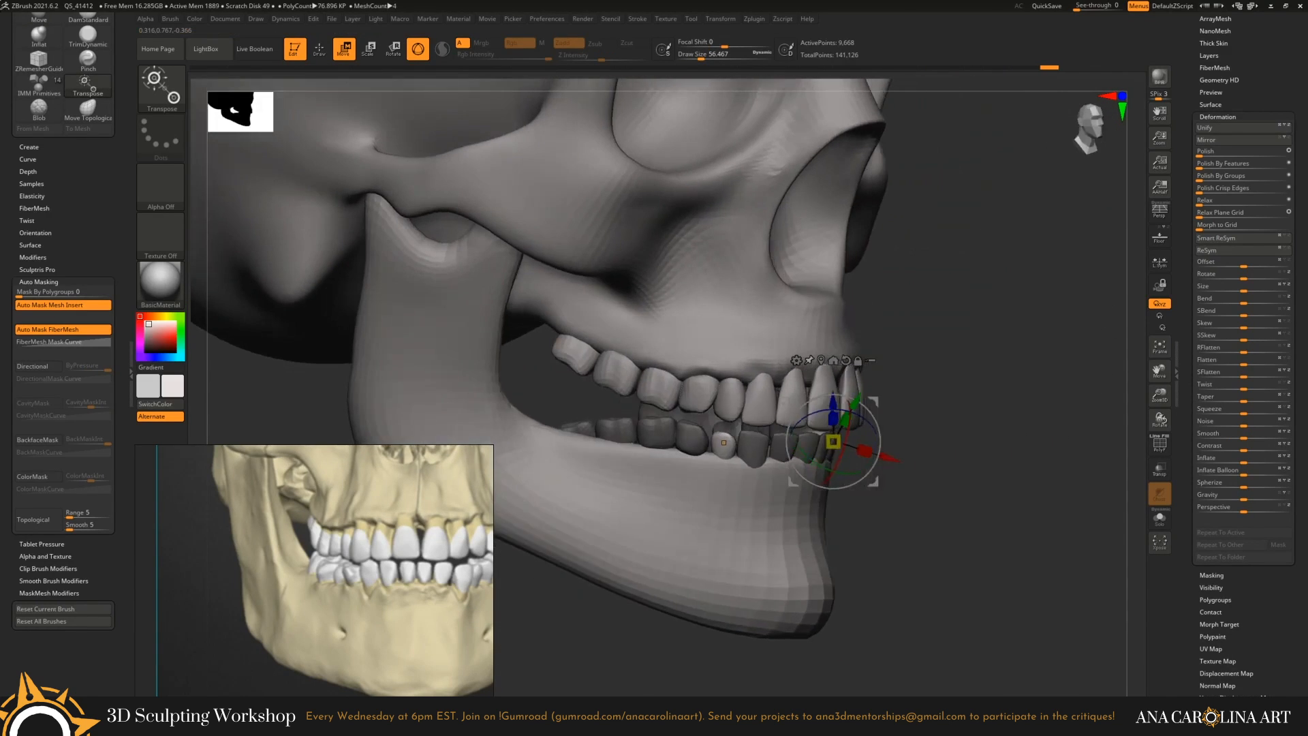
# Align the lower premolars along the mandible from the side with the other teeth masked.
pyautogui.press('q')
pyautogui.moveTo(876, 418)
pyautogui.mouseDown(button='right')
pyautogui.moveTo(769, 423)
pyautogui.moveTo(886, 368)
pyautogui.moveTo(923, 439)
pyautogui.mouseUp(button='right')
pyautogui.press('w')
pyautogui.press('q')
pyautogui.moveTo(923, 497)
pyautogui.mouseDown(button='right')
pyautogui.moveTo(915, 427)
pyautogui.moveTo(963, 452)
pyautogui.moveTo(910, 545)
pyautogui.mouseUp(button='right')
pyautogui.keyDown('ctrl'); pyautogui.moveTo(906, 538); pyautogui.dragTo(910, 545); pyautogui.keyUp('ctrl')
pyautogui.keyDown('ctrl'); pyautogui.moveTo(910, 546); pyautogui.dragTo(817, 493, button='right'); pyautogui.keyUp('ctrl')
# Unmask the lower molars and rotate them with the Move gizmo to sit along the mandible.
pyautogui.press('w')
pyautogui.keyDown('ctrl'); pyautogui.click(719, 495); pyautogui.keyUp('ctrl')
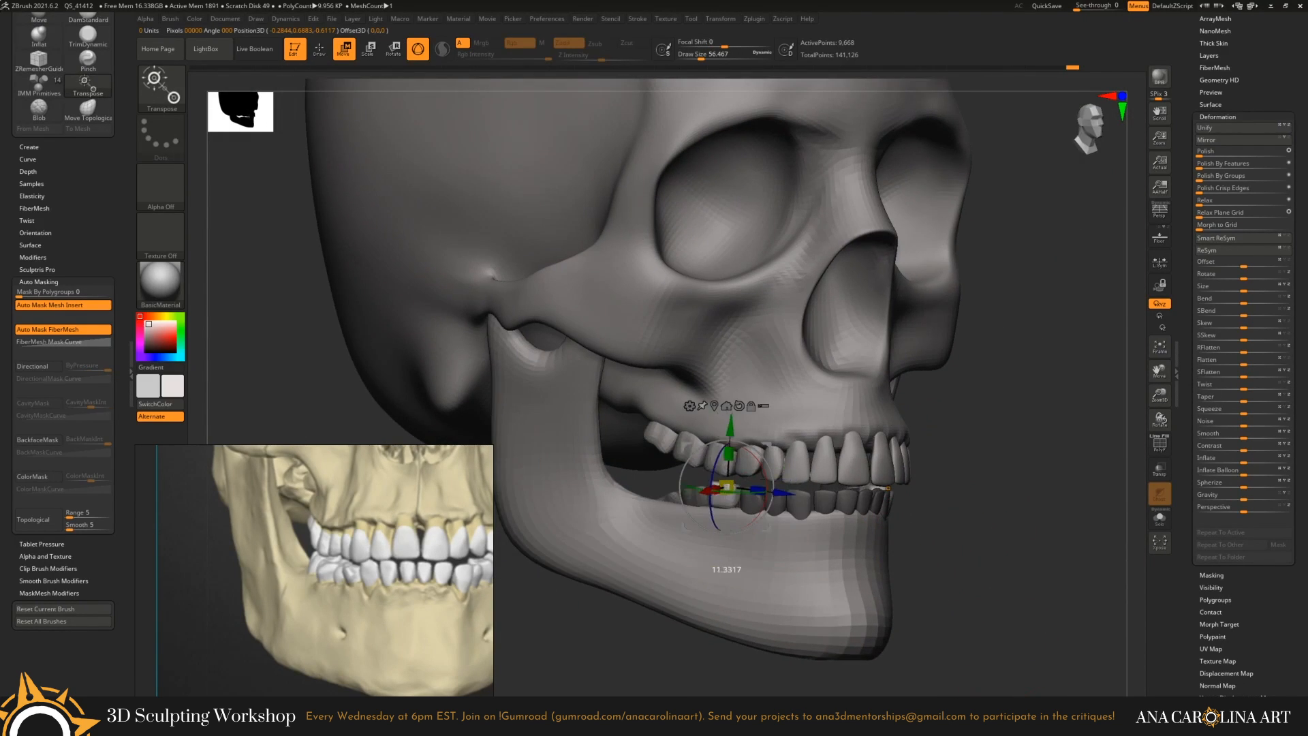
pyautogui.moveTo(988, 490); pyautogui.dragTo(749, 453, button='right')
pyautogui.press('q')
pyautogui.press('w')
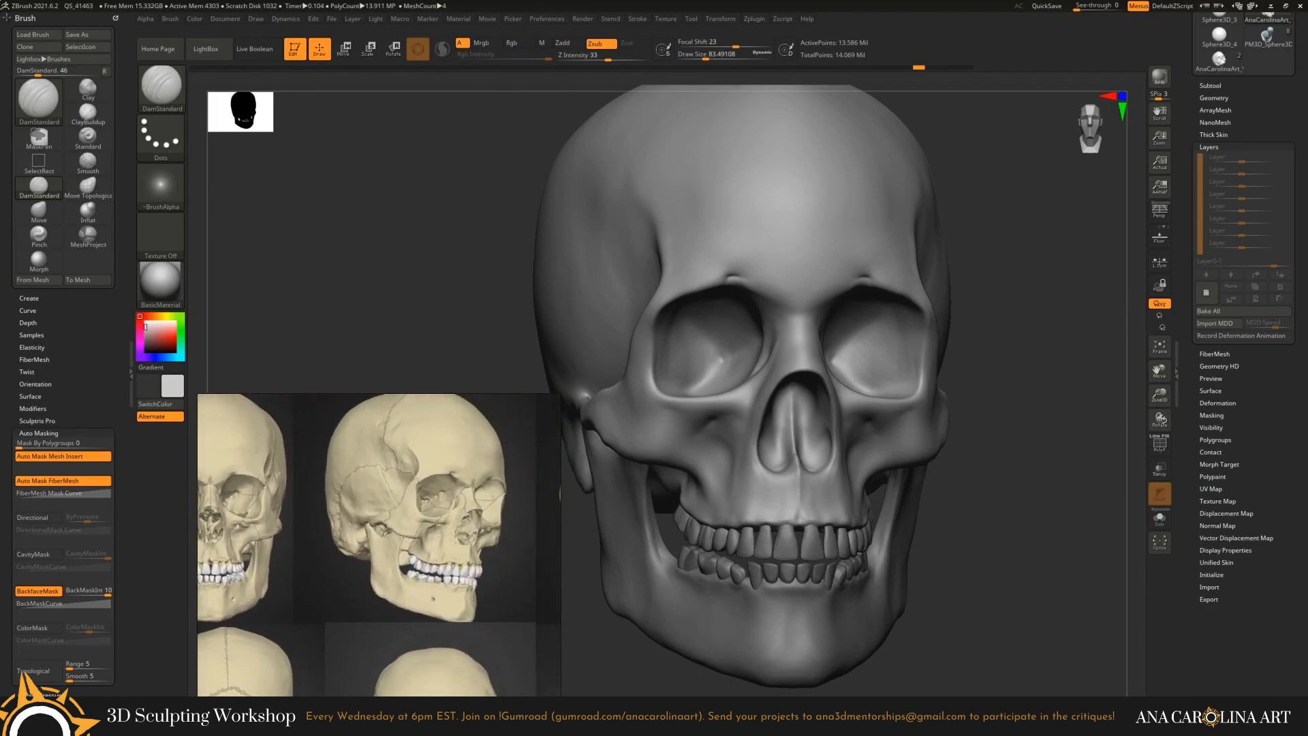
# Smooth the inside of the eye socket and lower the skull's subdivision level to 4.
pyautogui.moveTo(793, 348); pyautogui.dragTo(869, 349, button='right')
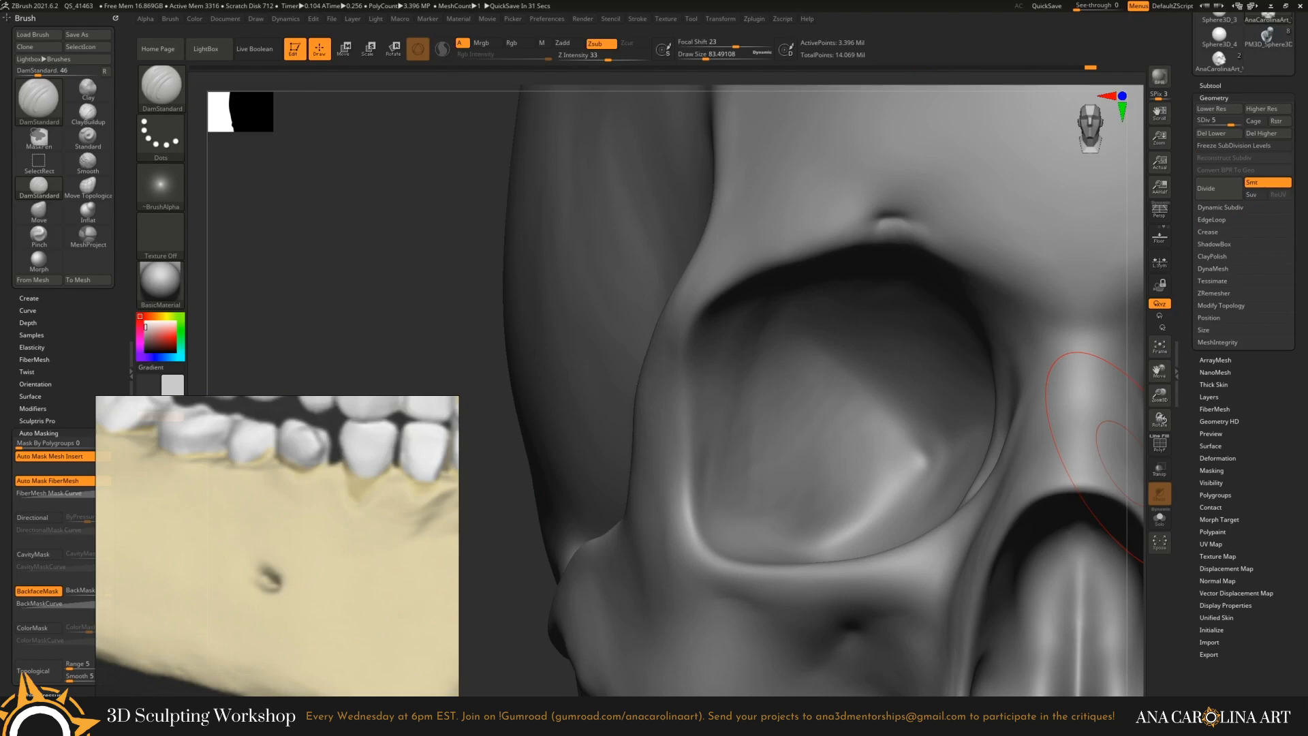
pyautogui.press('shift')
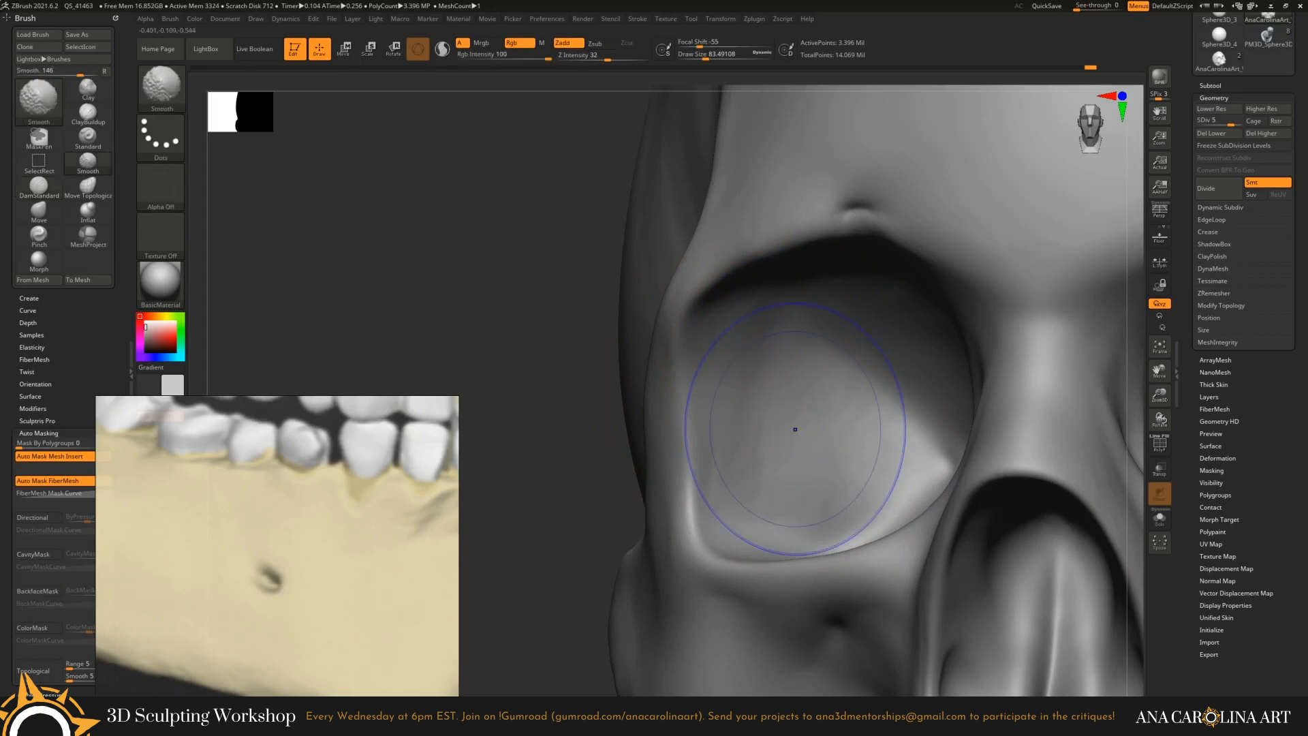
pyautogui.hotkey('shift', 'd')
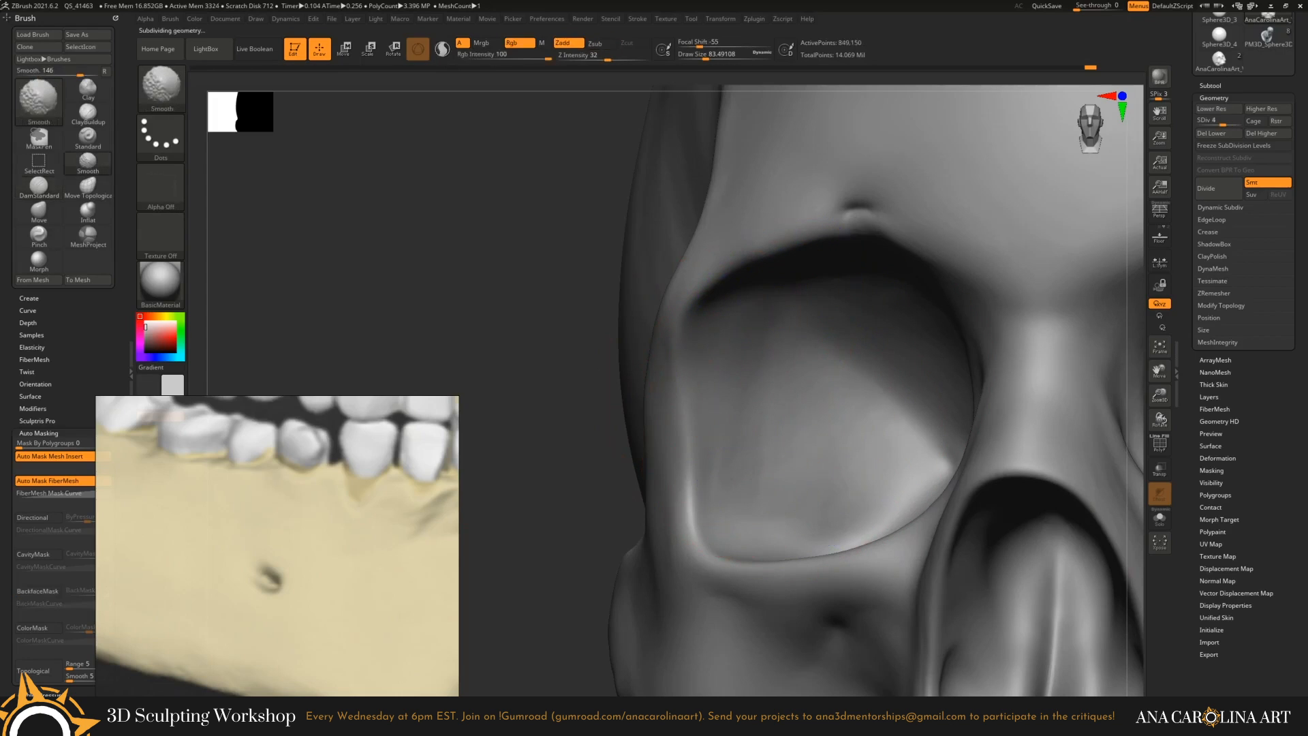
pyautogui.press('f')
pyautogui.moveTo(596, 567); pyautogui.dragTo(735, 572)
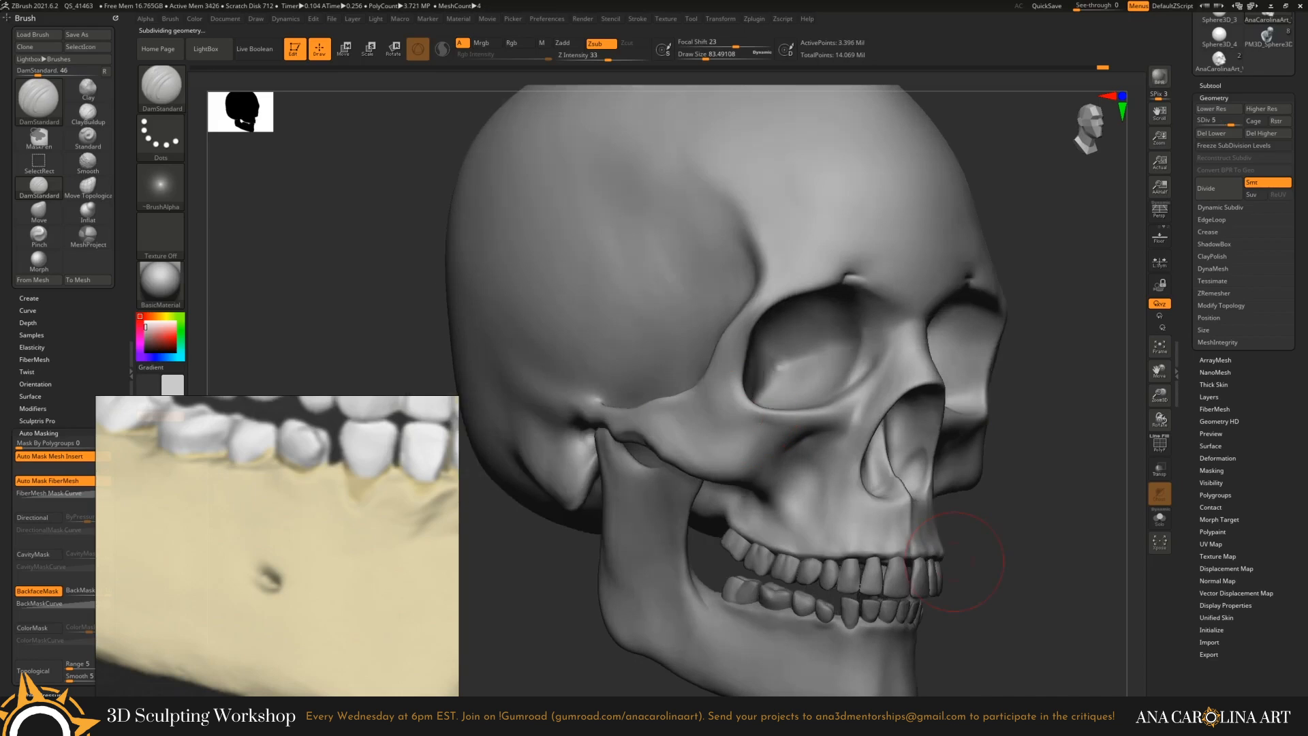
pyautogui.moveTo(954, 562)
pyautogui.mouseDown()
pyautogui.moveTo(1041, 456)
pyautogui.moveTo(1041, 518)
pyautogui.mouseUp()
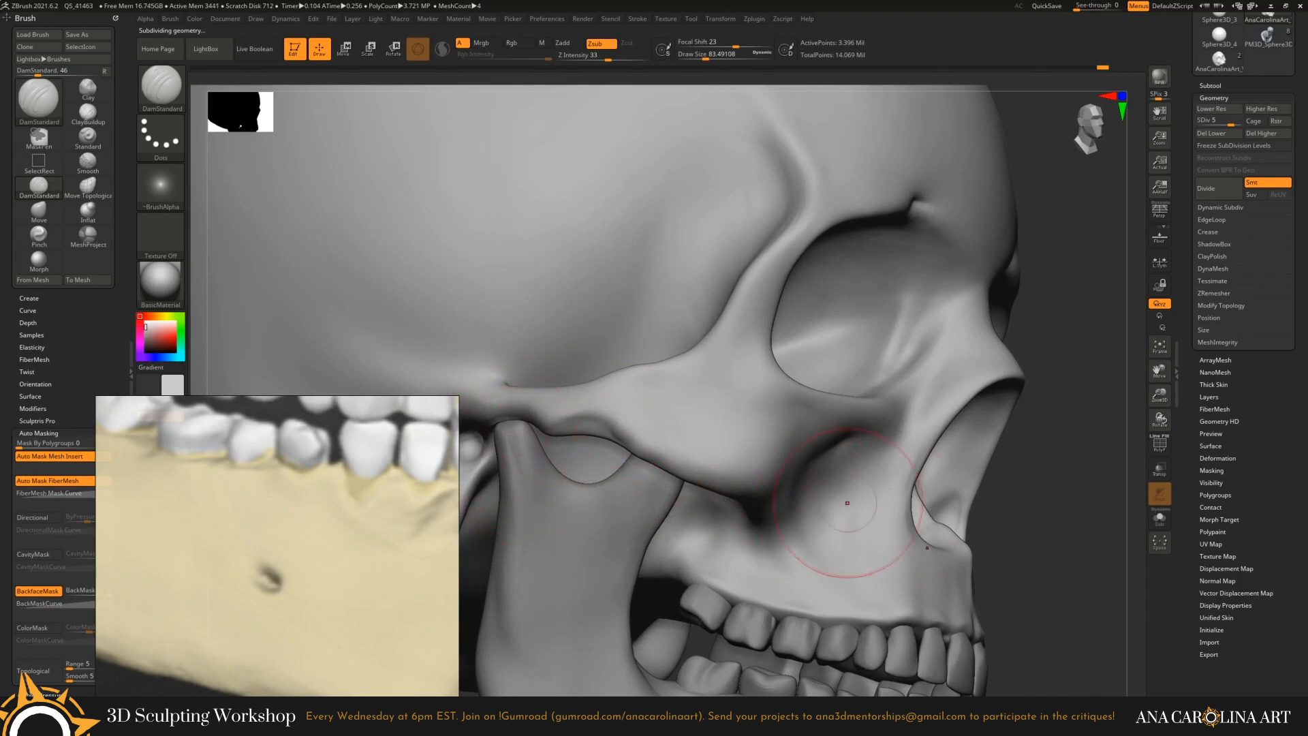
pyautogui.keyDown('alt'); pyautogui.moveTo(847, 502); pyautogui.dragTo(986, 447, button='right'); pyautogui.keyUp('alt')
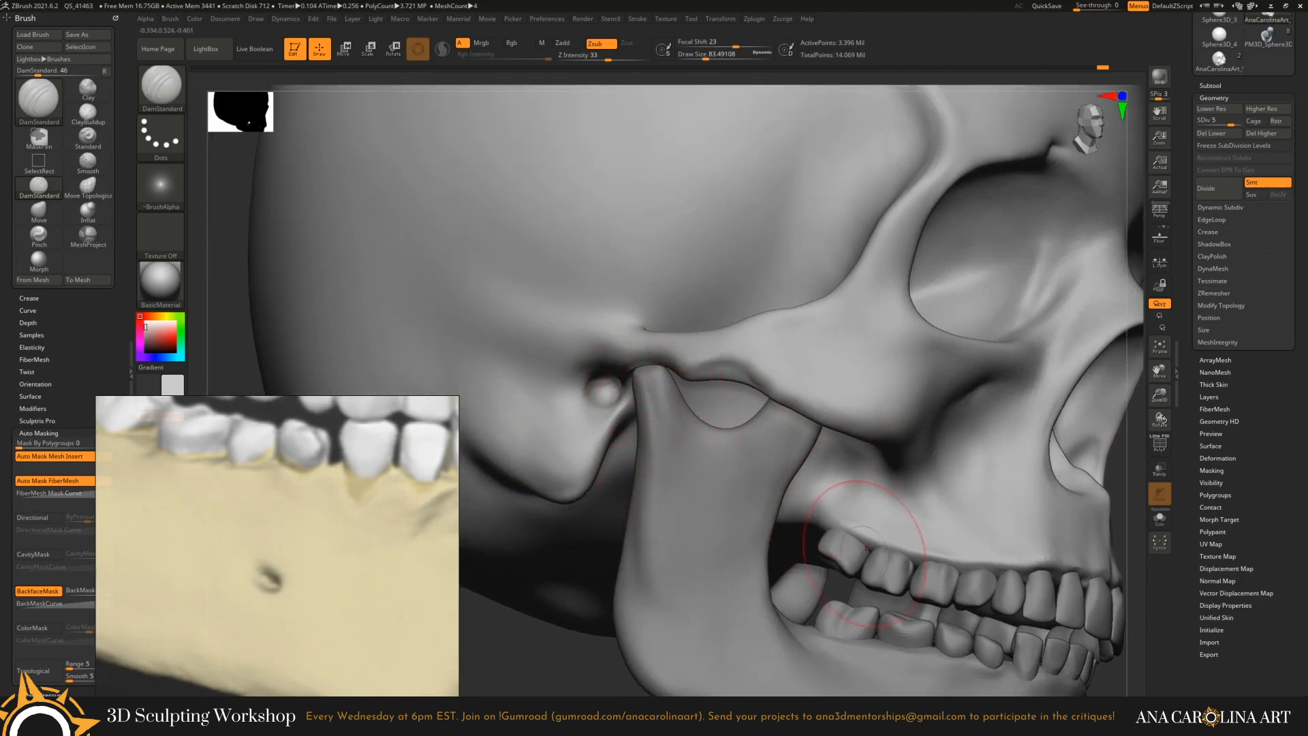
pyautogui.moveTo(1090, 470); pyautogui.dragTo(1076, 565, button='right')
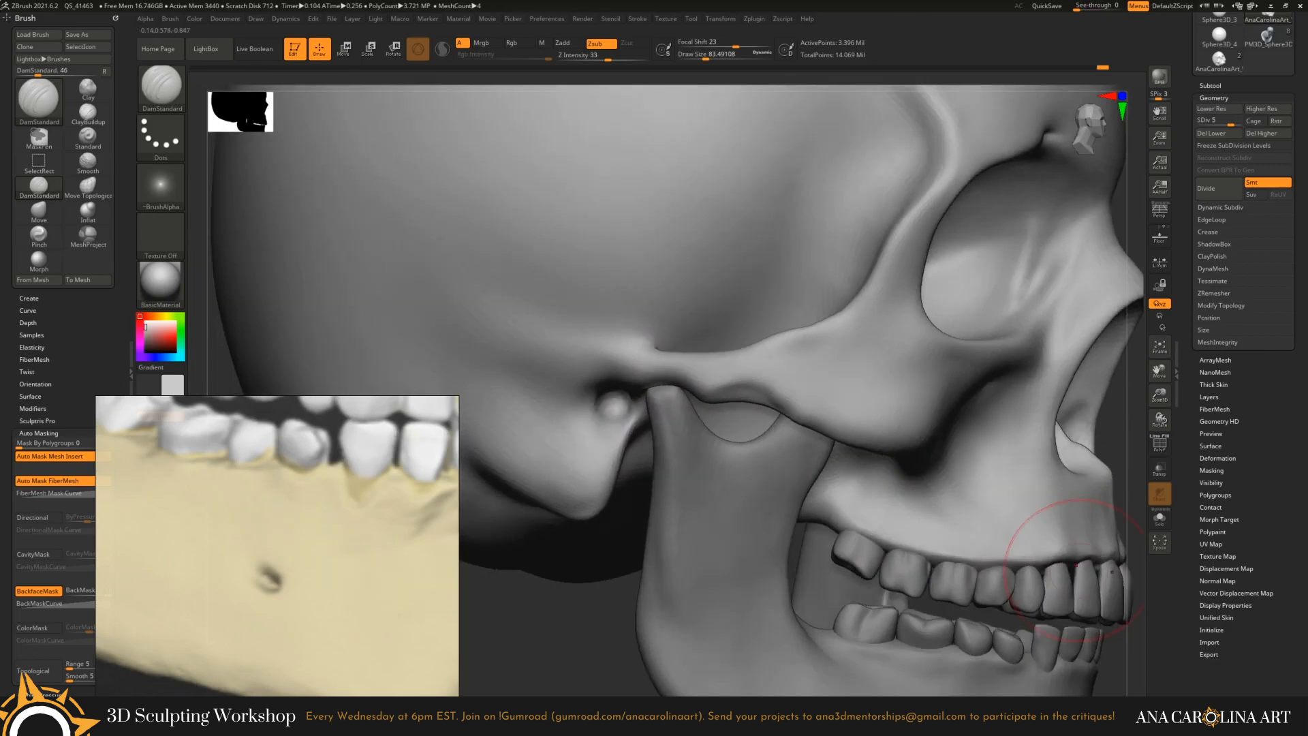
# Carve thin jagged suture cracks across the temple with a small DamStandard brush on a layer named Cracks.
pyautogui.moveTo(535, 633); pyautogui.dragTo(507, 626, button='right')
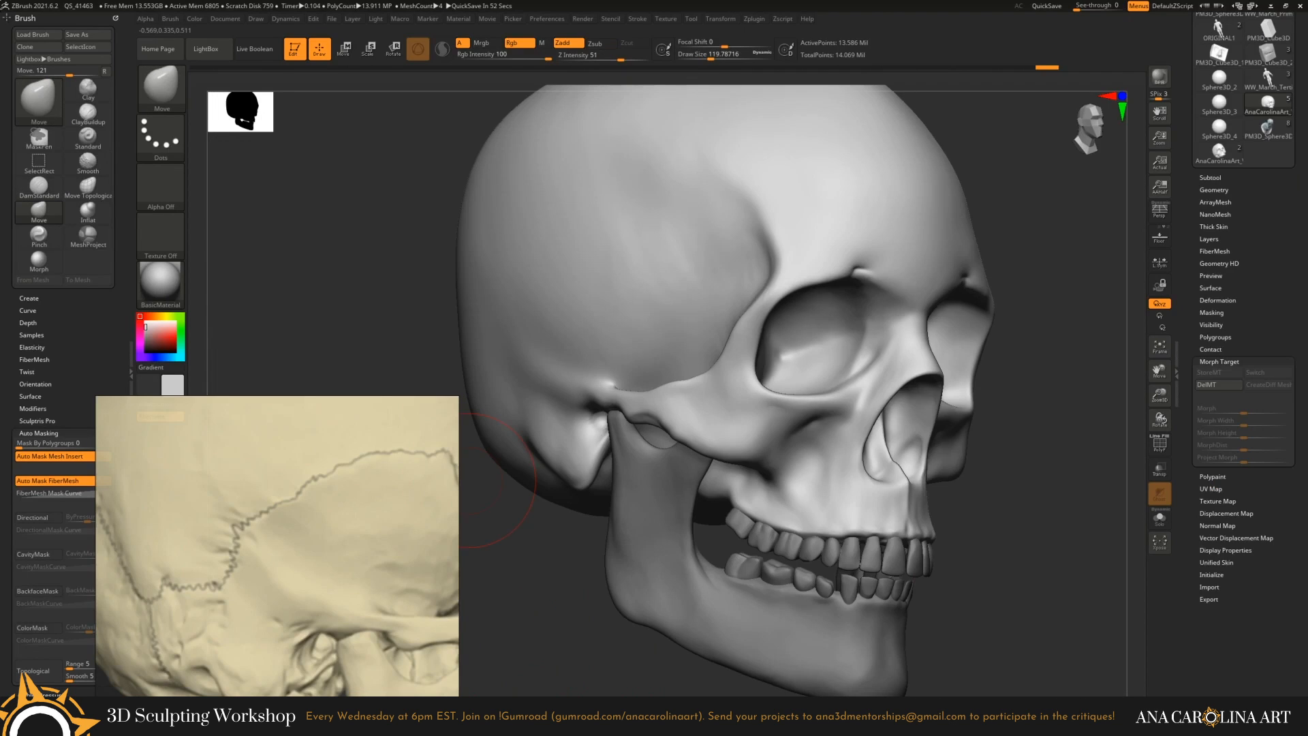
pyautogui.press('space')
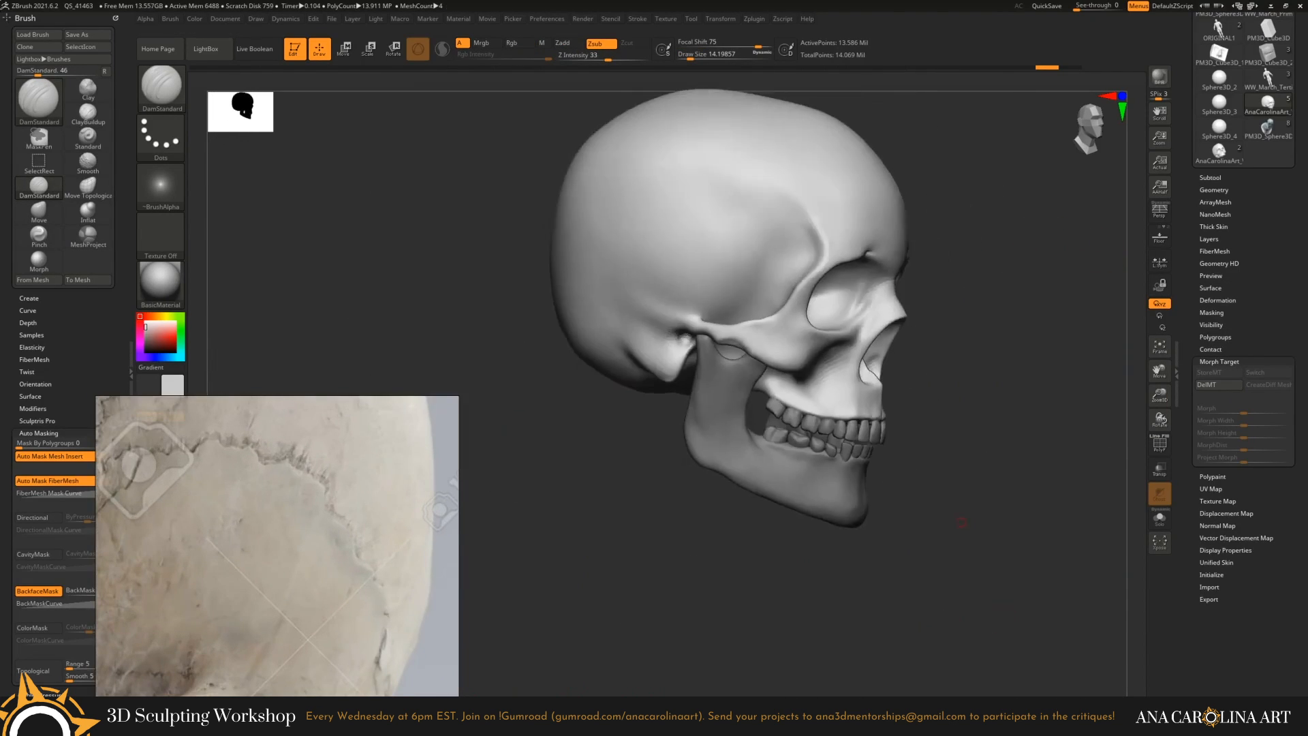
pyautogui.moveTo(1130, 440); pyautogui.dragTo(1042, 442, button='right')
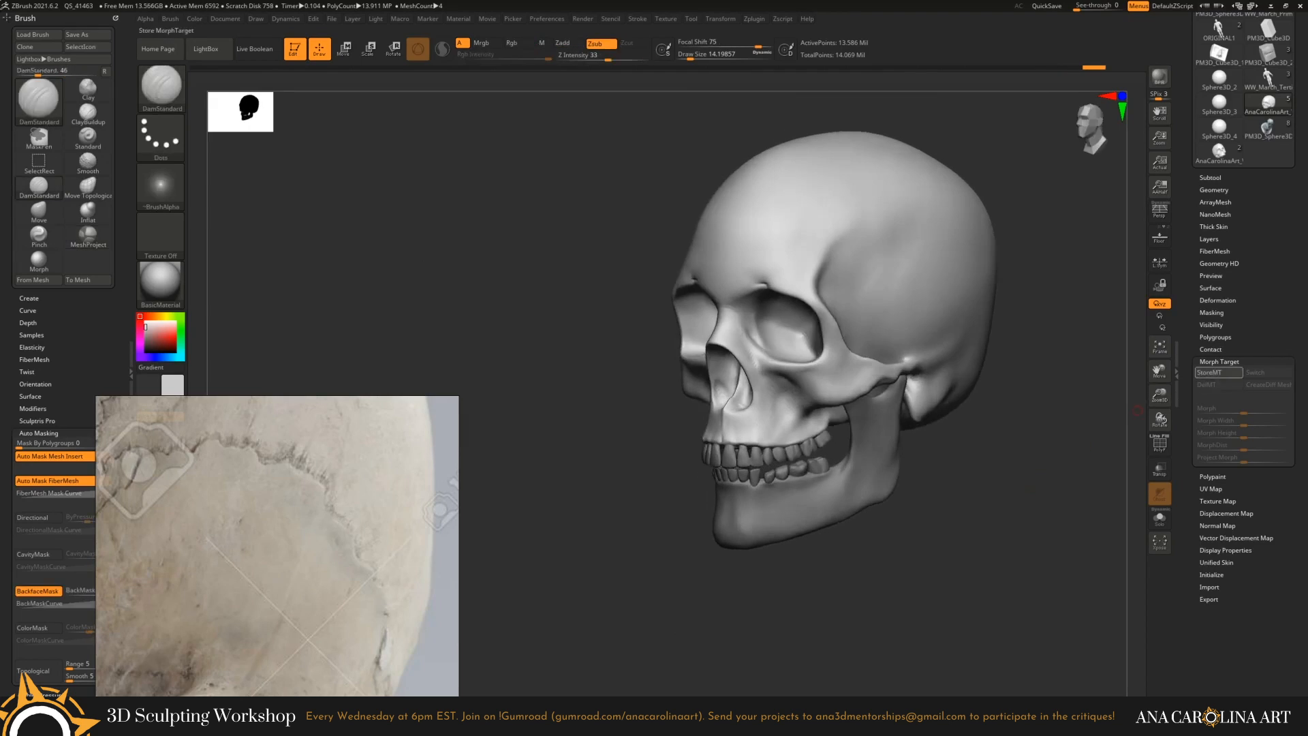
pyautogui.keyDown('ctrl'); pyautogui.moveTo(1042, 382); pyautogui.dragTo(961, 374, button='right'); pyautogui.keyUp('ctrl')
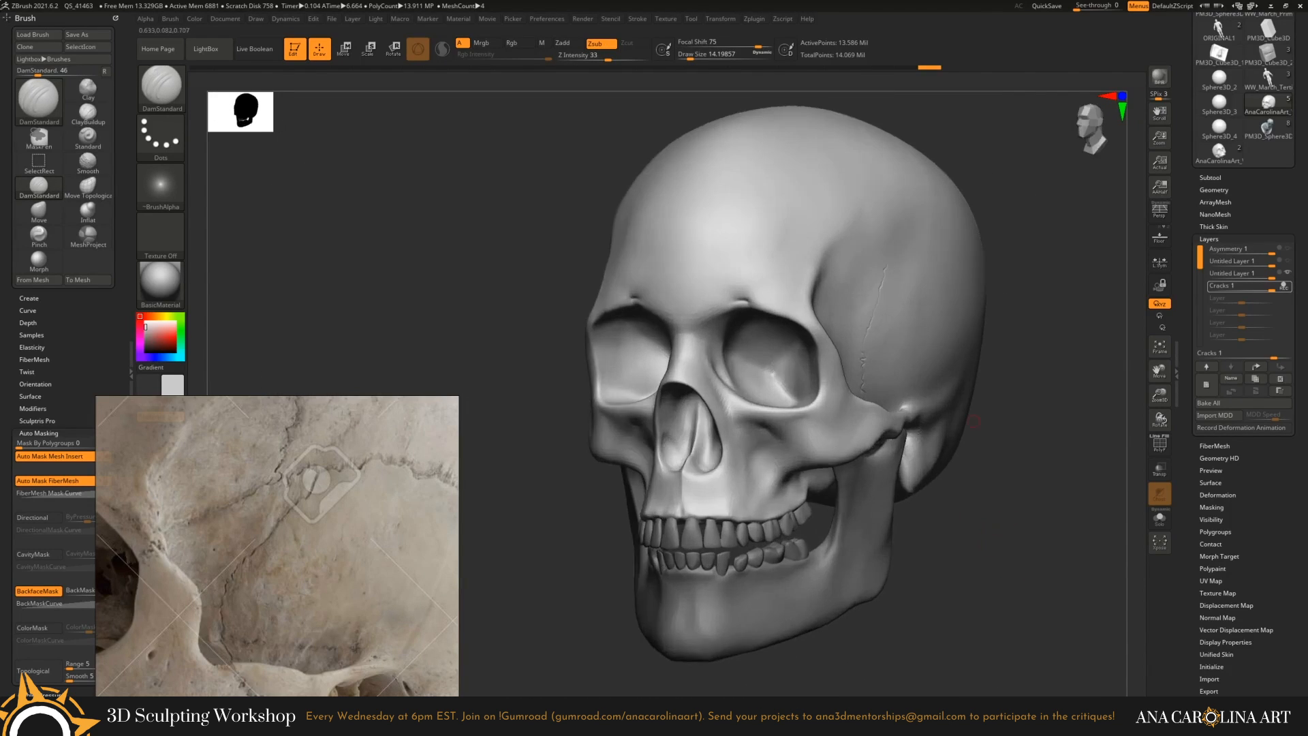
pyautogui.press('space')
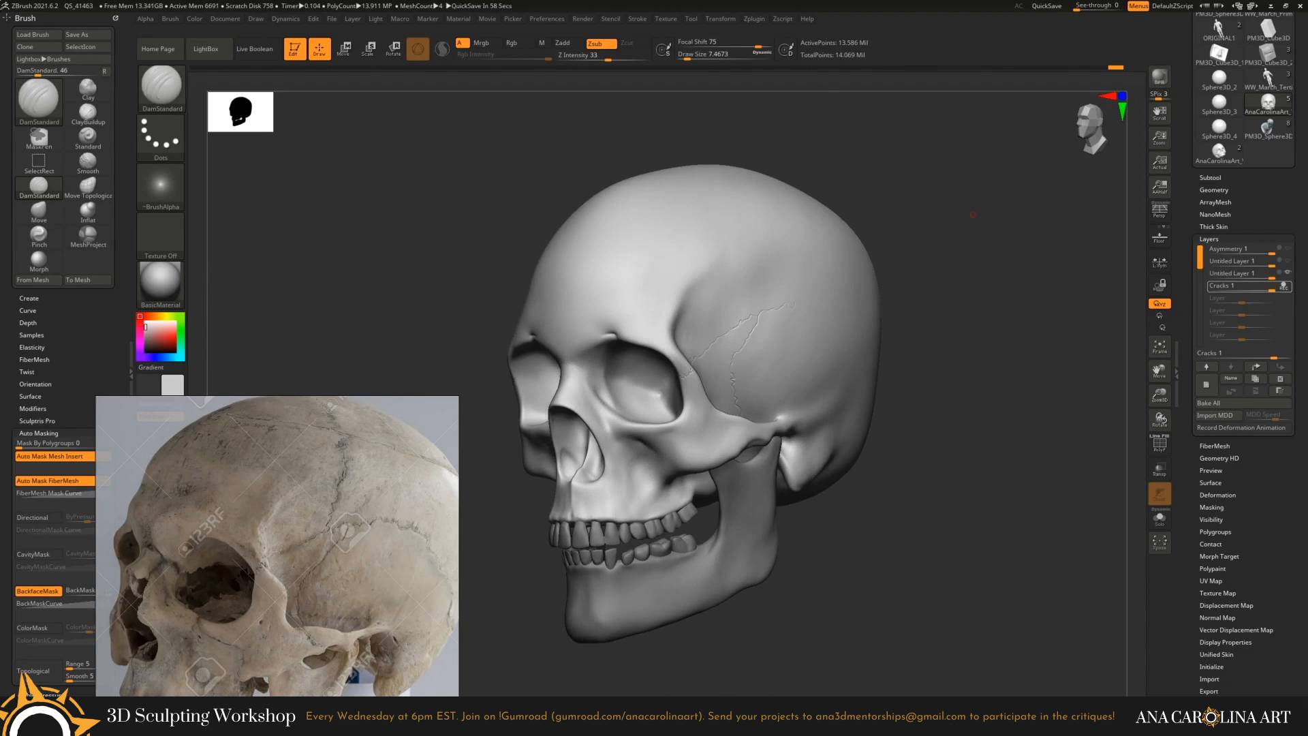
# Extend the temple sutures on a second Cracks layer and set that layer's intensity to about 0.45.
pyautogui.moveTo(865, 102); pyautogui.dragTo(1010, 390)
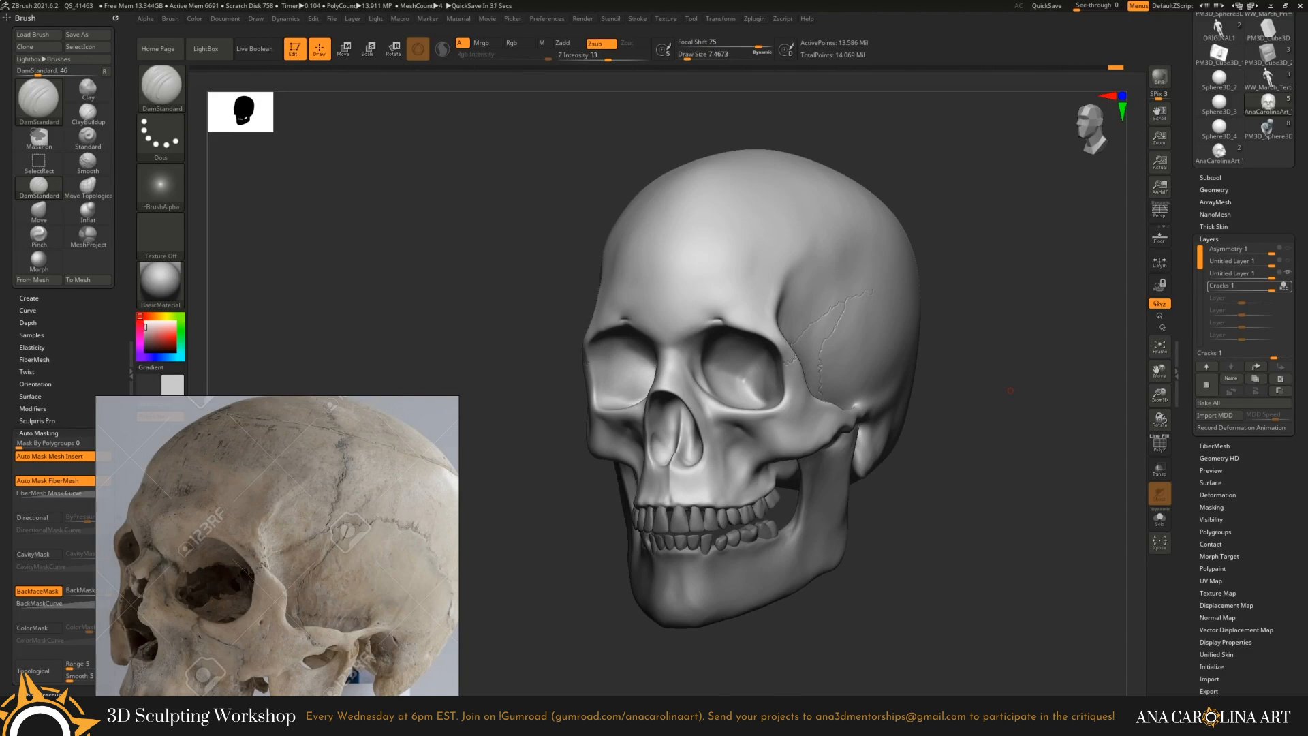
pyautogui.moveTo(1010, 390); pyautogui.dragTo(545, 469)
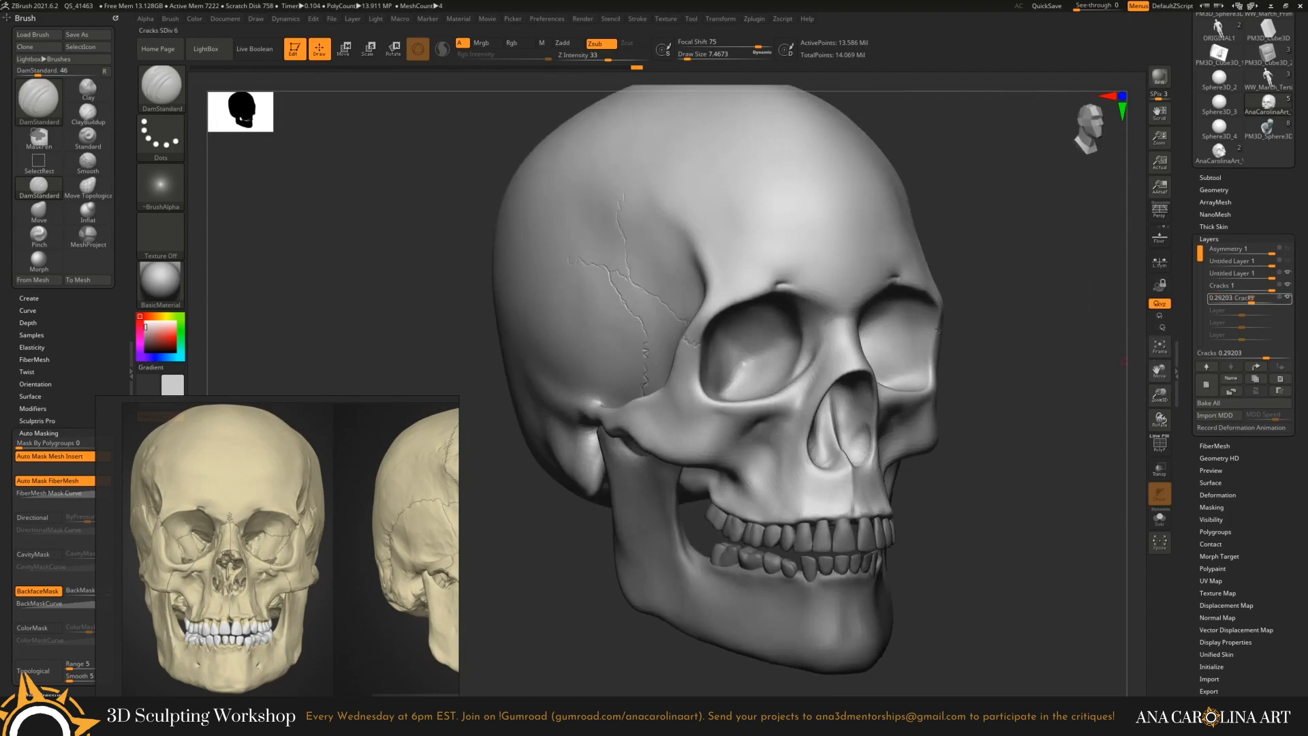
pyautogui.moveTo(1142, 355); pyautogui.dragTo(465, 490)
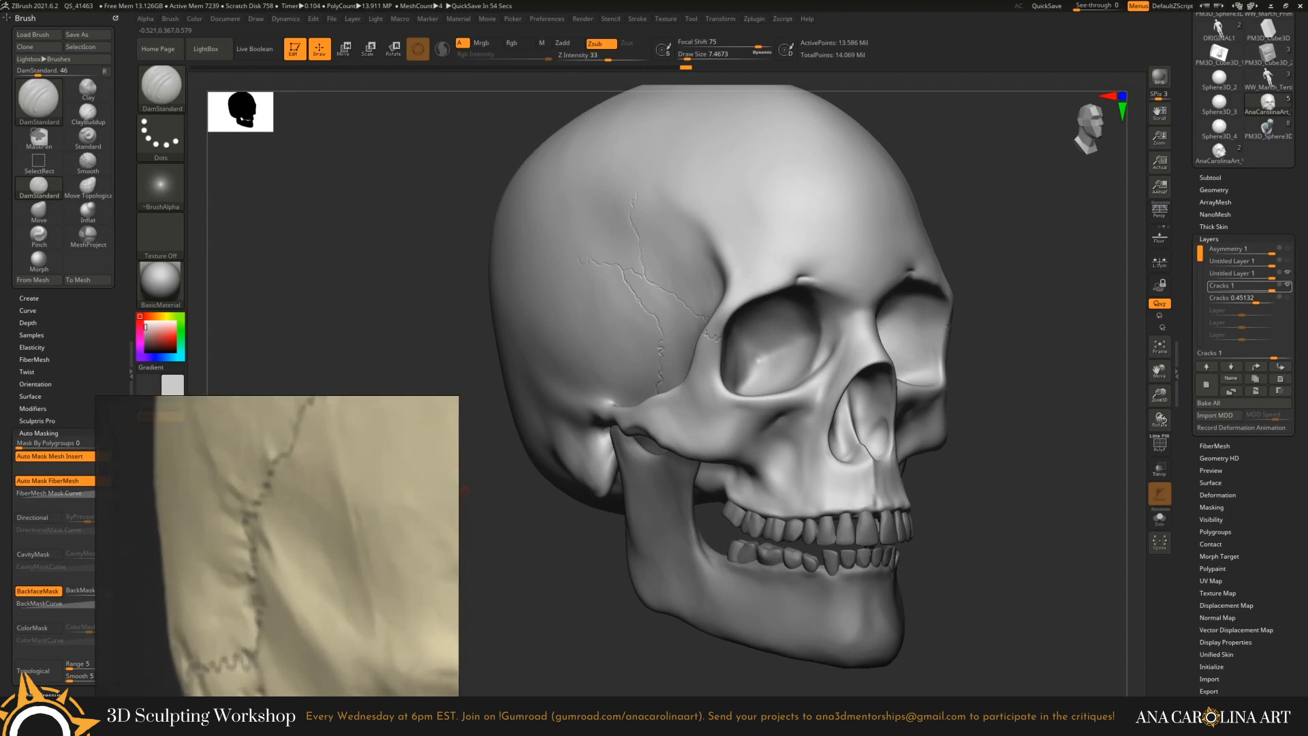
pyautogui.moveTo(443, 307); pyautogui.dragTo(831, 304)
# Add a new layer and build up and smooth the bone around the temple sutures with ClayBuildup at a lower subdivision level.
pyautogui.press('b')
pyautogui.press('c')
pyautogui.press('b')
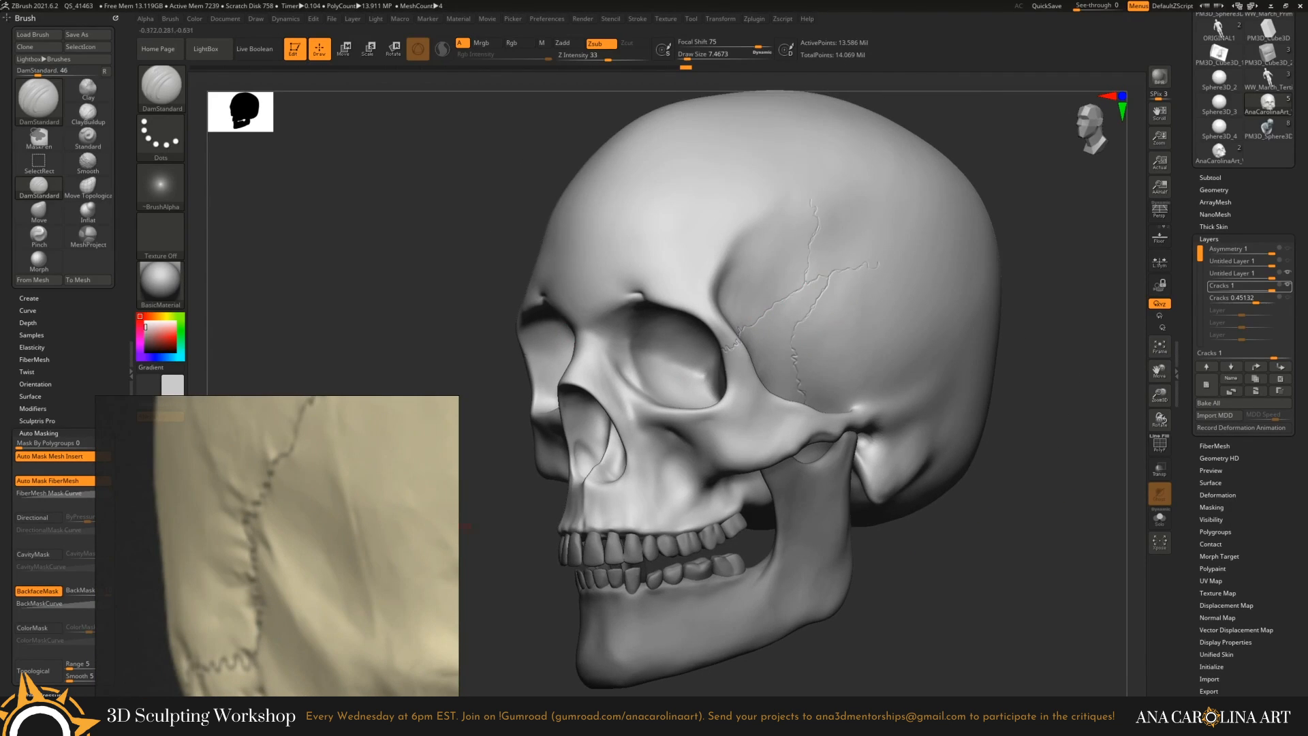
pyautogui.click(1206, 384)
pyautogui.moveTo(1159, 394)
pyautogui.mouseDown()
pyautogui.moveTo(1078, 372)
pyautogui.moveTo(724, 438)
pyautogui.mouseUp()
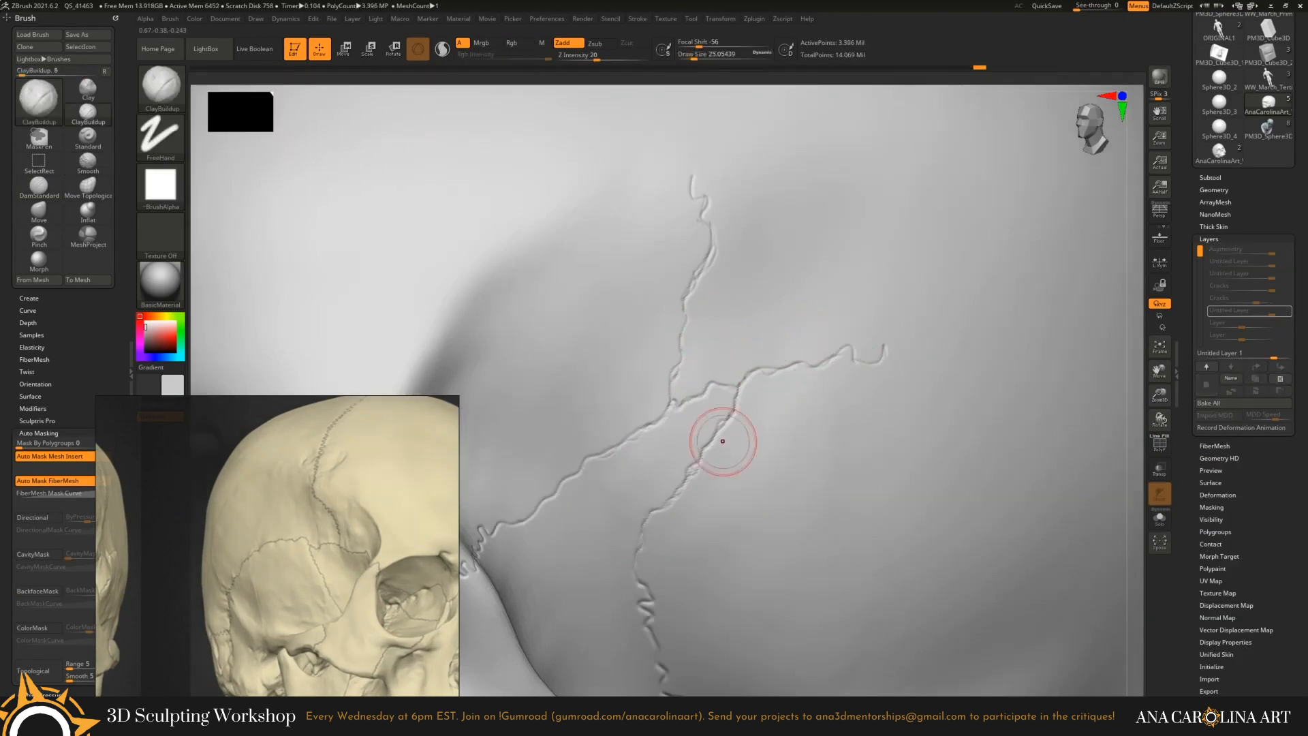
pyautogui.hotkey('shift', 'd')
pyautogui.press('shift')
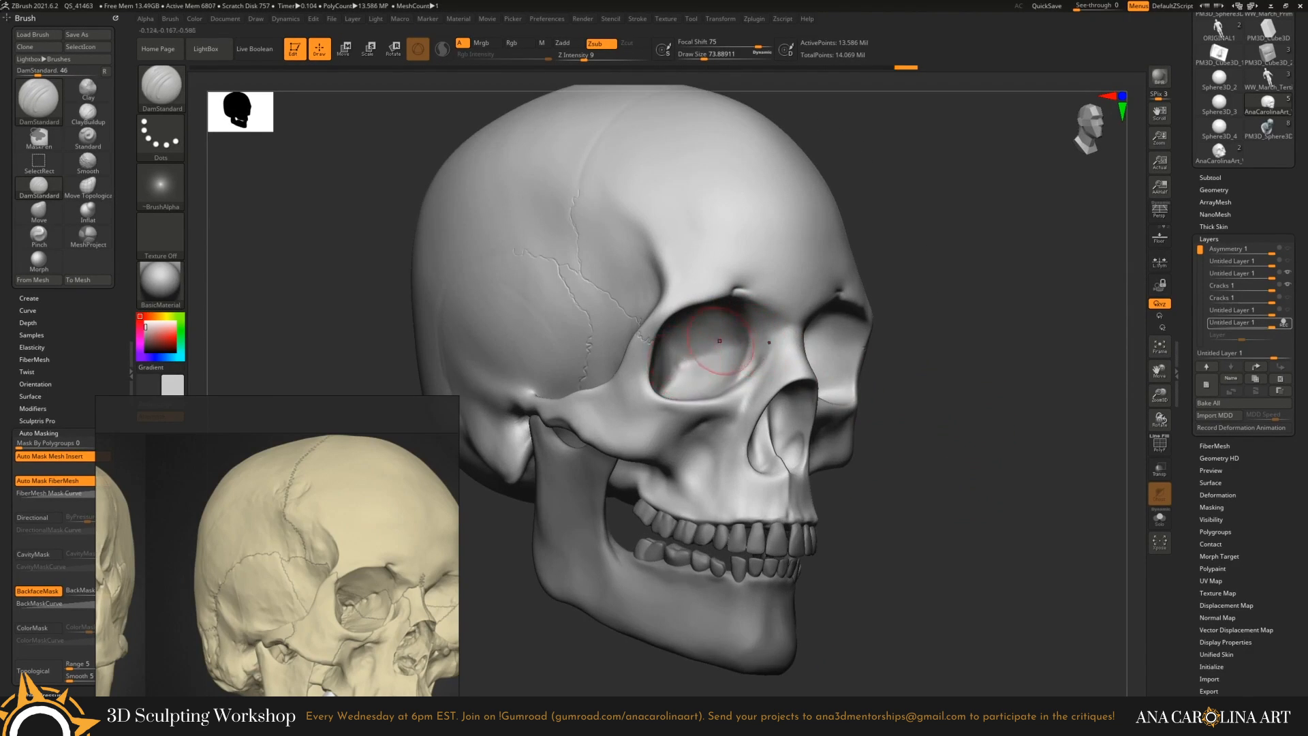
# Lightly sketch the curved temporal suture path above the ear with DamStandard and quick-save the project.
pyautogui.keyDown('ctrl'); pyautogui.moveTo(797, 323); pyautogui.dragTo(688, 352, button='right'); pyautogui.keyUp('ctrl')
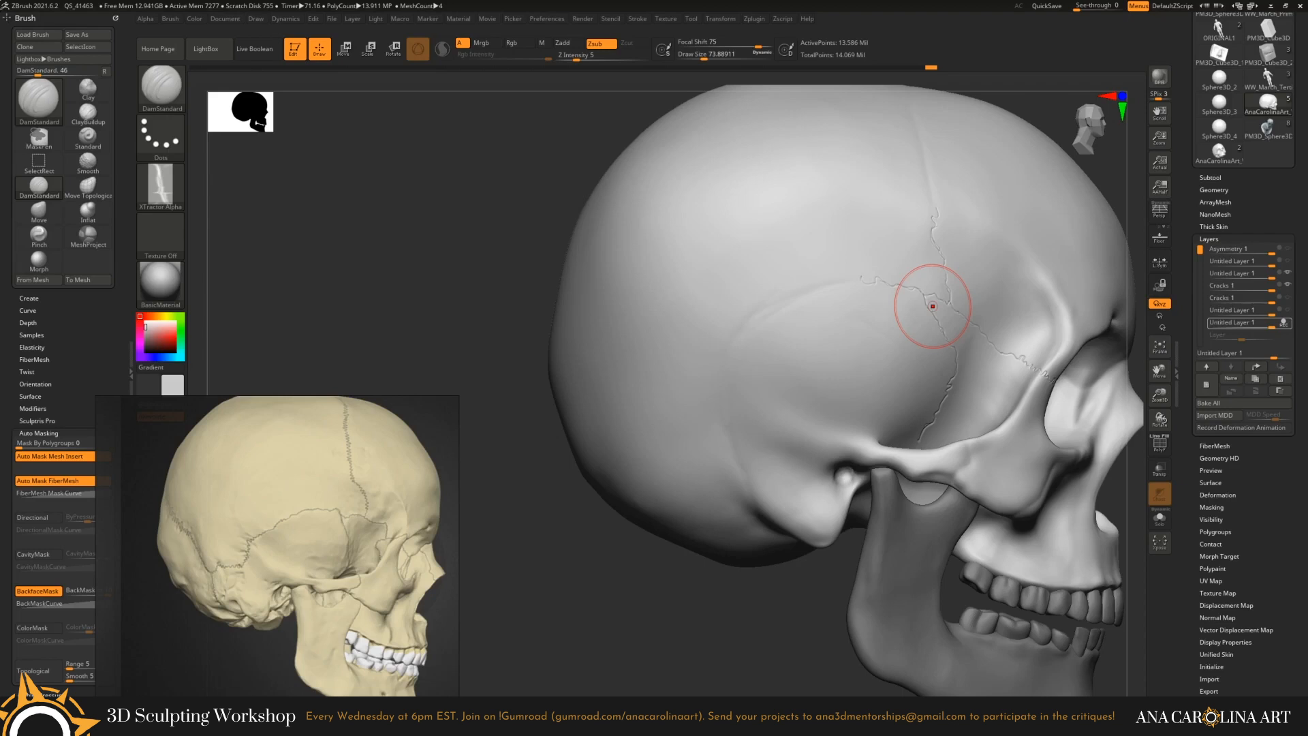
pyautogui.click(1046, 6)
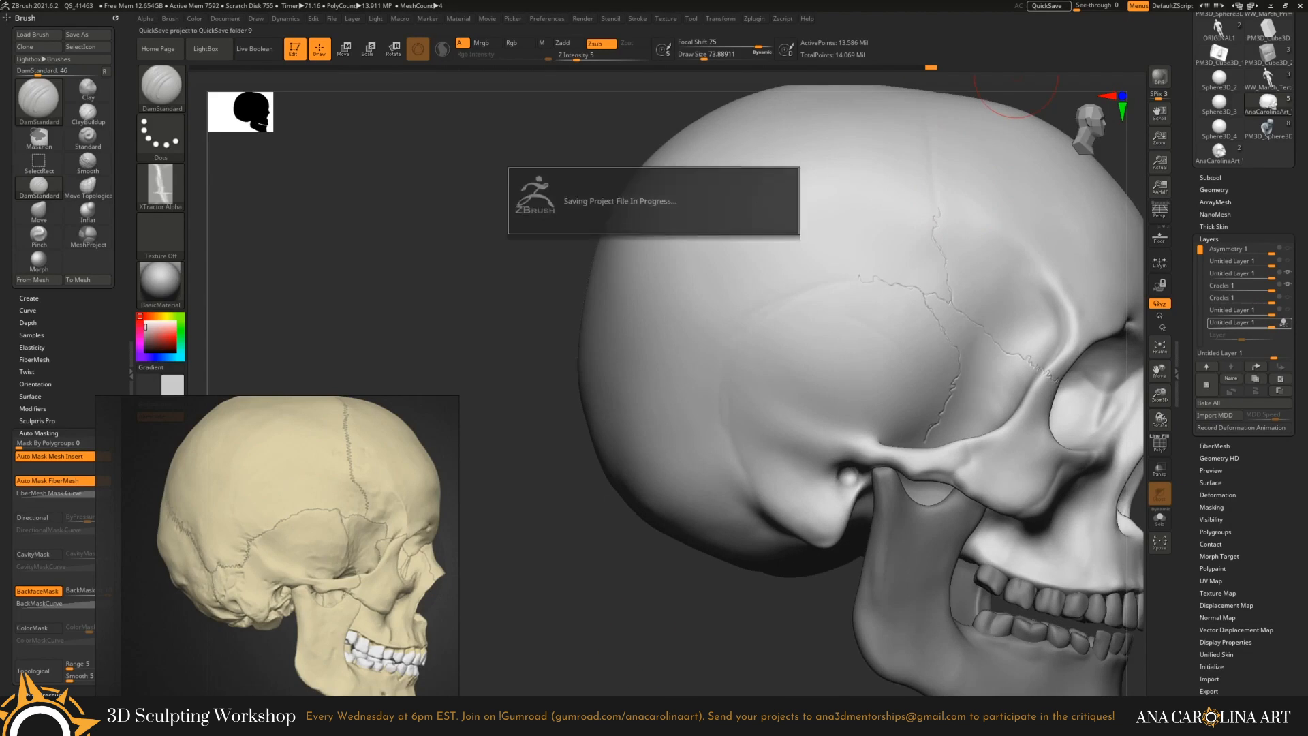
# Reset the DamStandard brush and set its Z Intensity to 14 and Focal Shift to 63.
pyautogui.press('b')
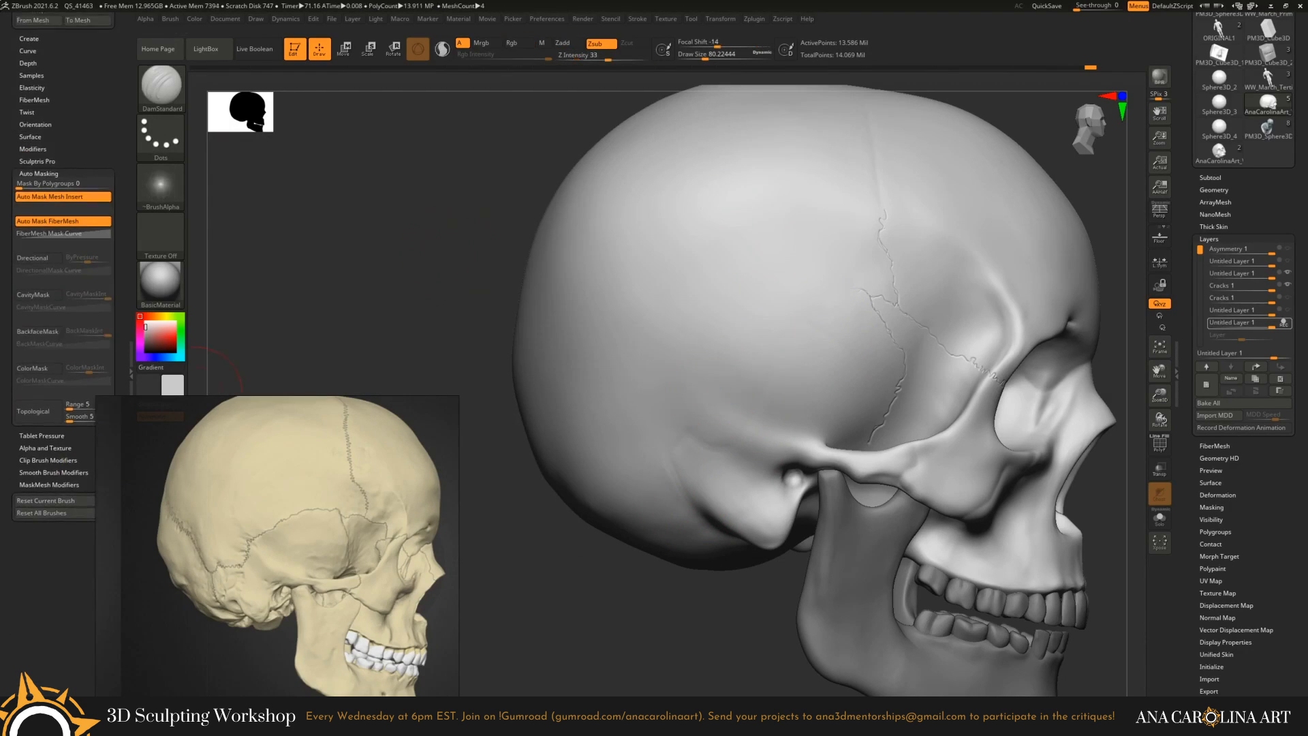
pyautogui.moveTo(614, 235); pyautogui.dragTo(731, 286)
pyautogui.hotkey('ctrl', 'z')
pyautogui.hotkey('ctrl', 'z')
pyautogui.click(161, 186)
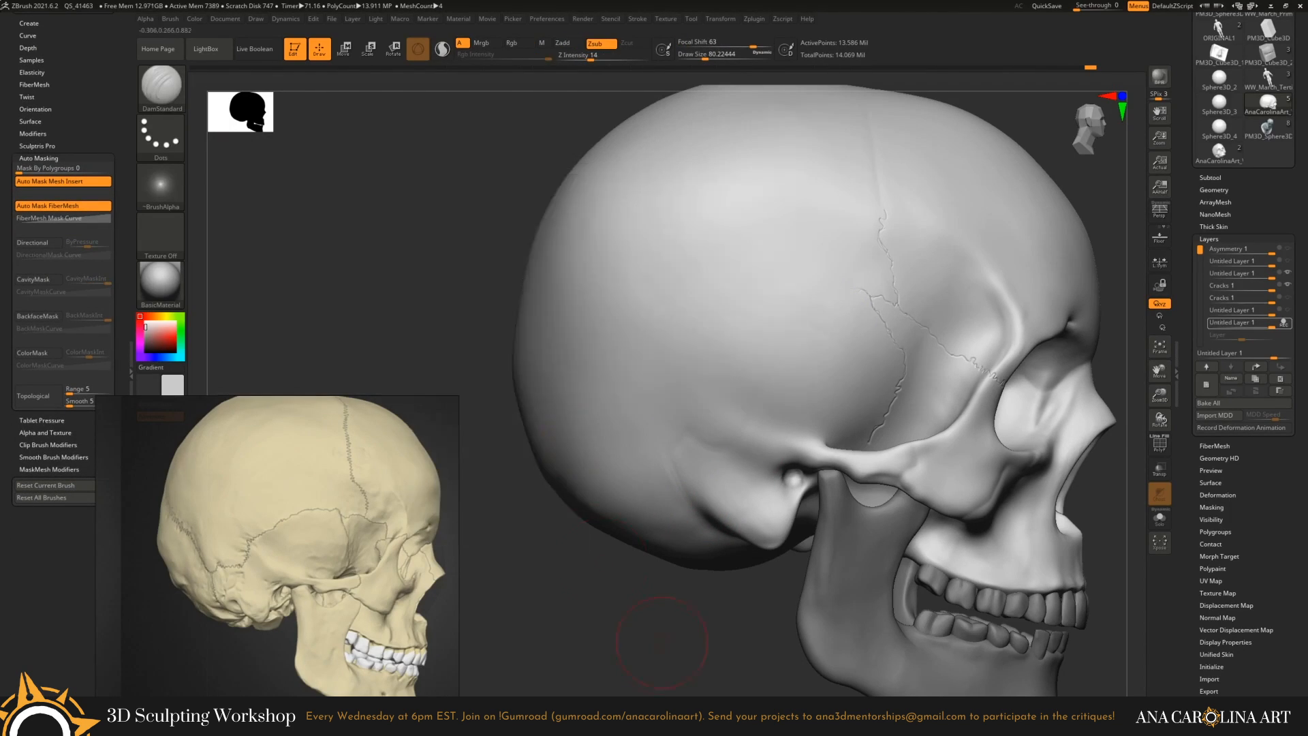
# Sketch soft suture paths over the side and rear of the cranium behind the ear with ClayBuildup and DamStandard.
pyautogui.moveTo(613, 634); pyautogui.dragTo(643, 630)
pyautogui.moveTo(953, 558)
pyautogui.mouseDown()
pyautogui.moveTo(1044, 558)
pyautogui.moveTo(886, 545)
pyautogui.mouseUp()
pyautogui.press('b')
pyautogui.press('c')
pyautogui.press('b')
pyautogui.moveTo(613, 545)
pyautogui.mouseDown()
pyautogui.moveTo(484, 660)
pyautogui.moveTo(518, 633)
pyautogui.moveTo(558, 477)
pyautogui.moveTo(648, 277)
pyautogui.mouseUp()
pyautogui.press('b')
pyautogui.press('d')
pyautogui.press('s')
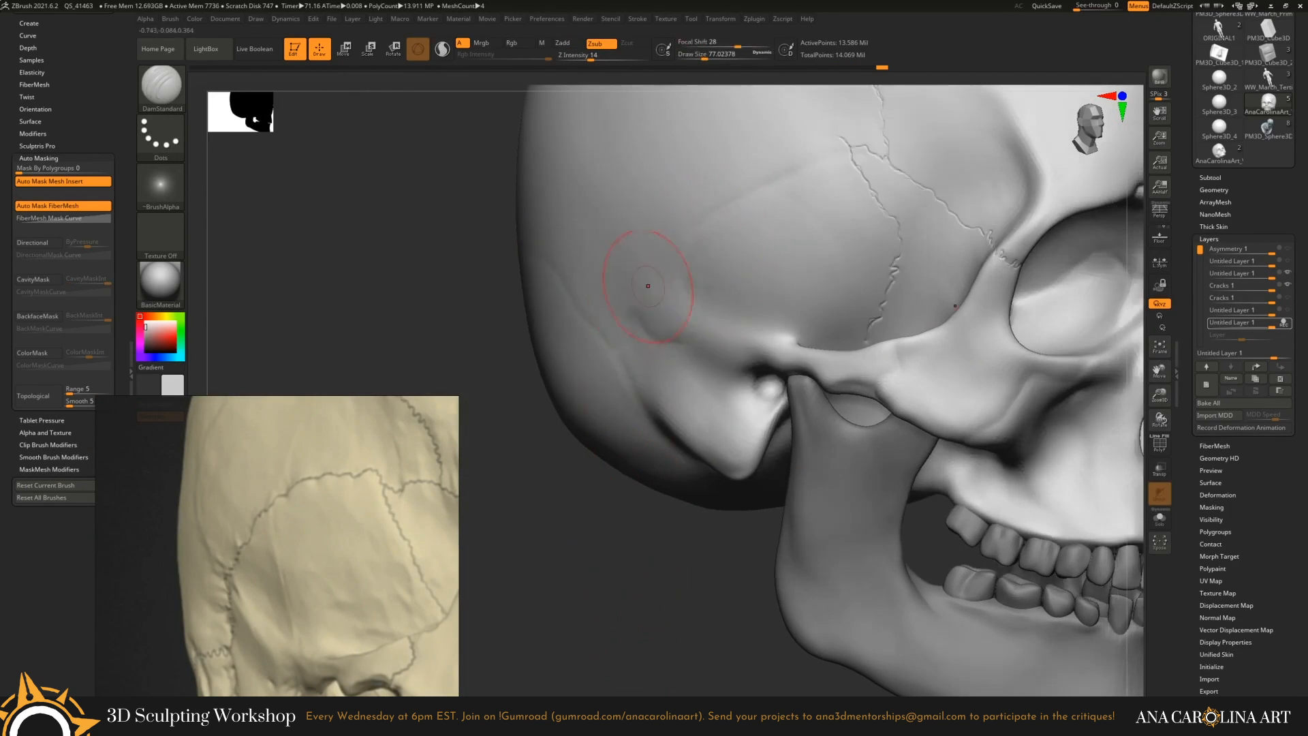
# Rename the suture sketch layer CrackSketches, set its intensity to 0.823, and record on a new layer above the sketches.
pyautogui.click(1240, 322)
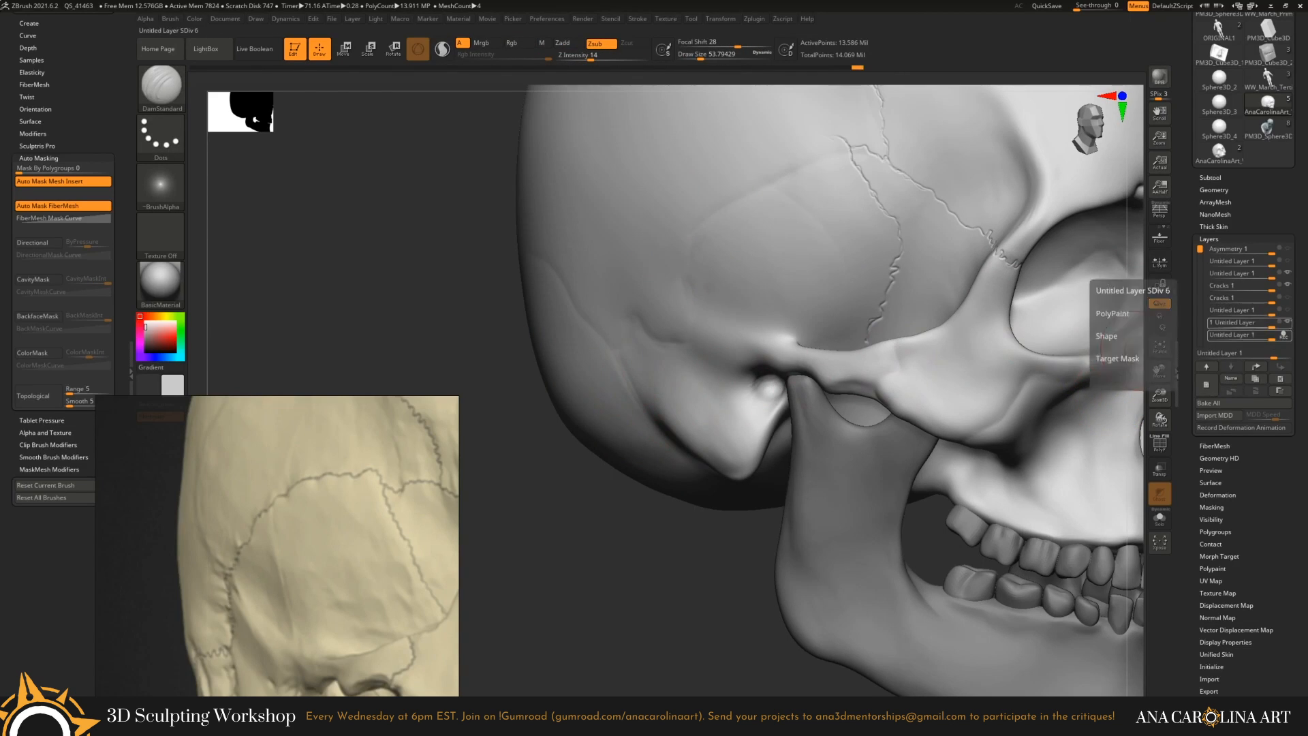
pyautogui.click(1239, 334)
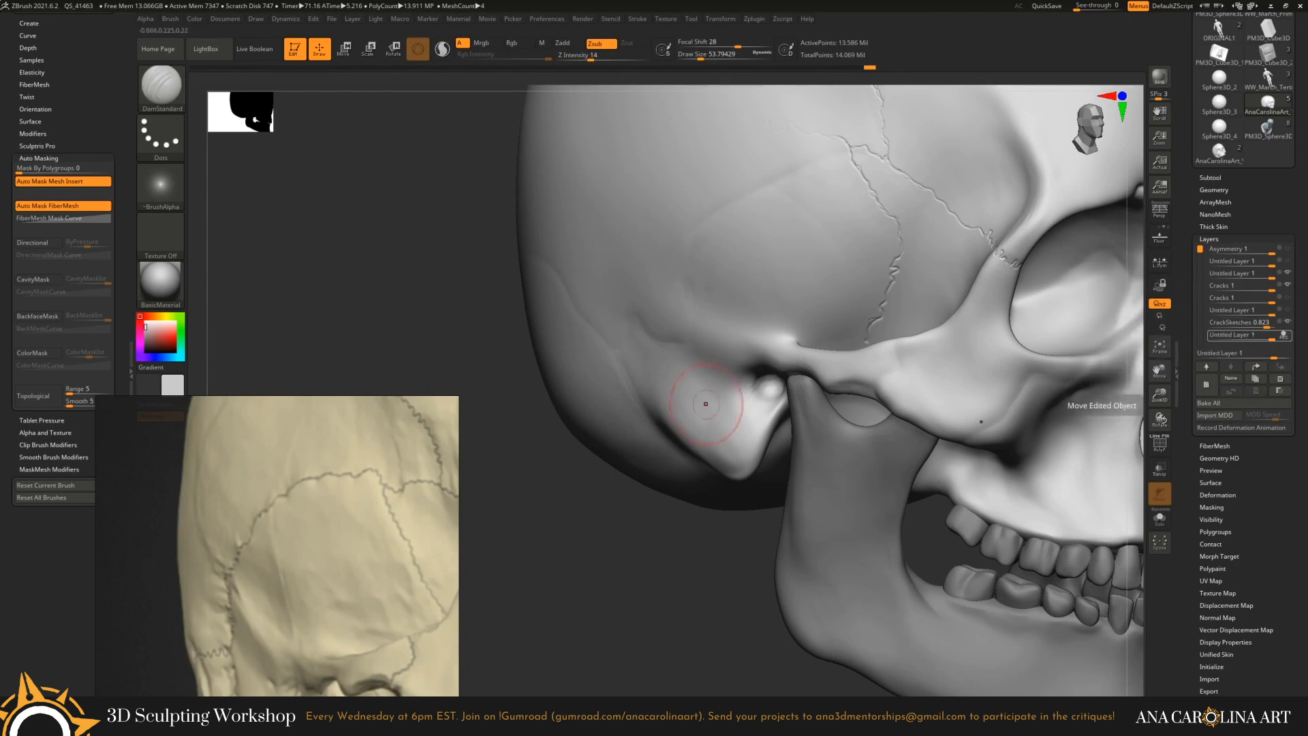
# Build up subtle bone volume around the sketched temporal suture with ClayBuildup at lower subdivision levels, and return to the highest level.
pyautogui.moveTo(672, 394); pyautogui.dragTo(709, 395)
pyautogui.hotkey('shift', 'd')
pyautogui.hotkey('shift', 'd')
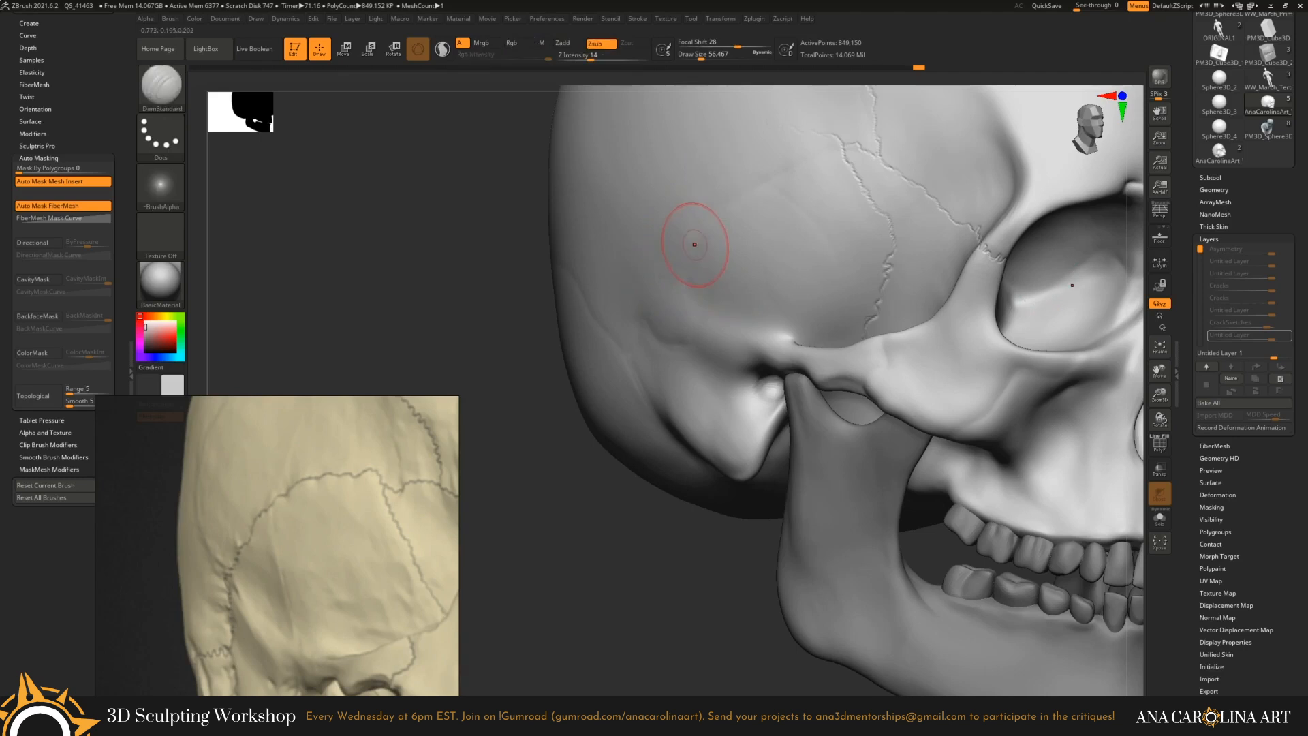
pyautogui.press('b')
pyautogui.press('c')
pyautogui.press('b')
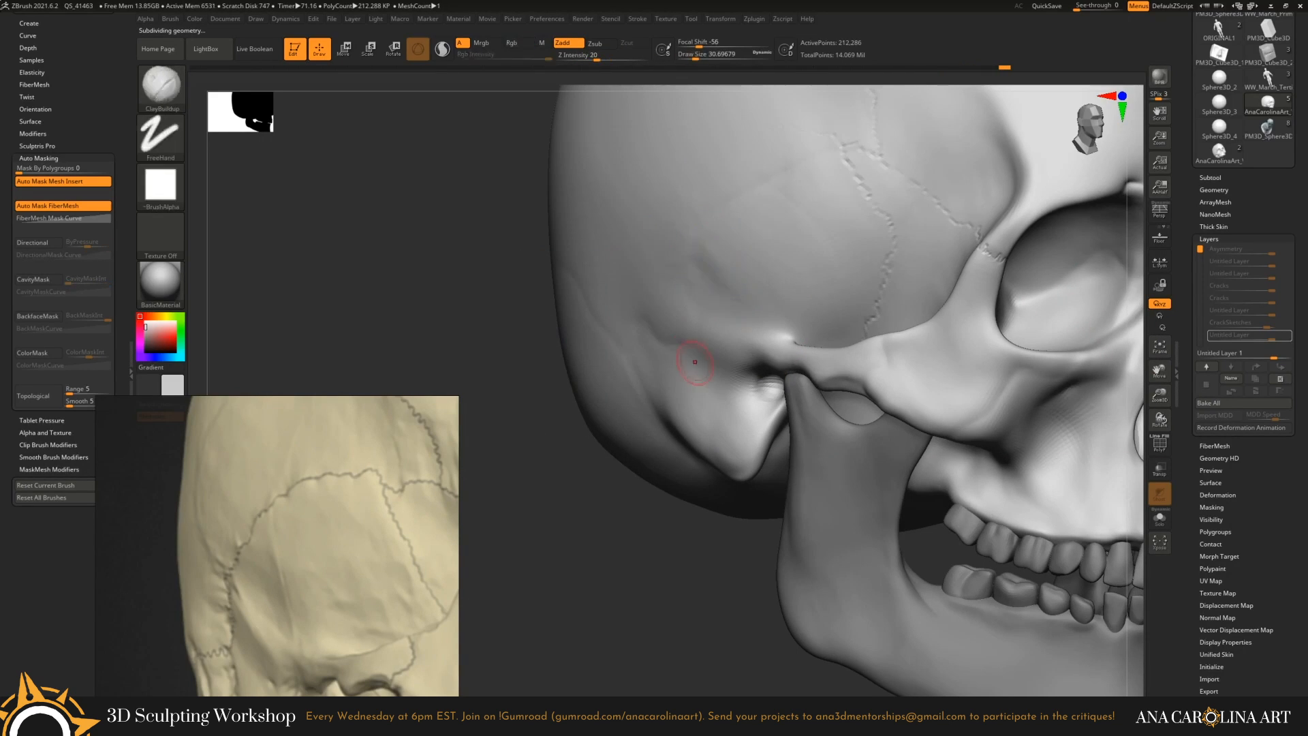
pyautogui.hotkey('shift', 'd')
pyautogui.press('d')
pyautogui.press('d')
pyautogui.press('f')
pyautogui.keyDown('alt'); pyautogui.moveTo(657, 534); pyautogui.dragTo(865, 152); pyautogui.keyUp('alt')
pyautogui.press('d')
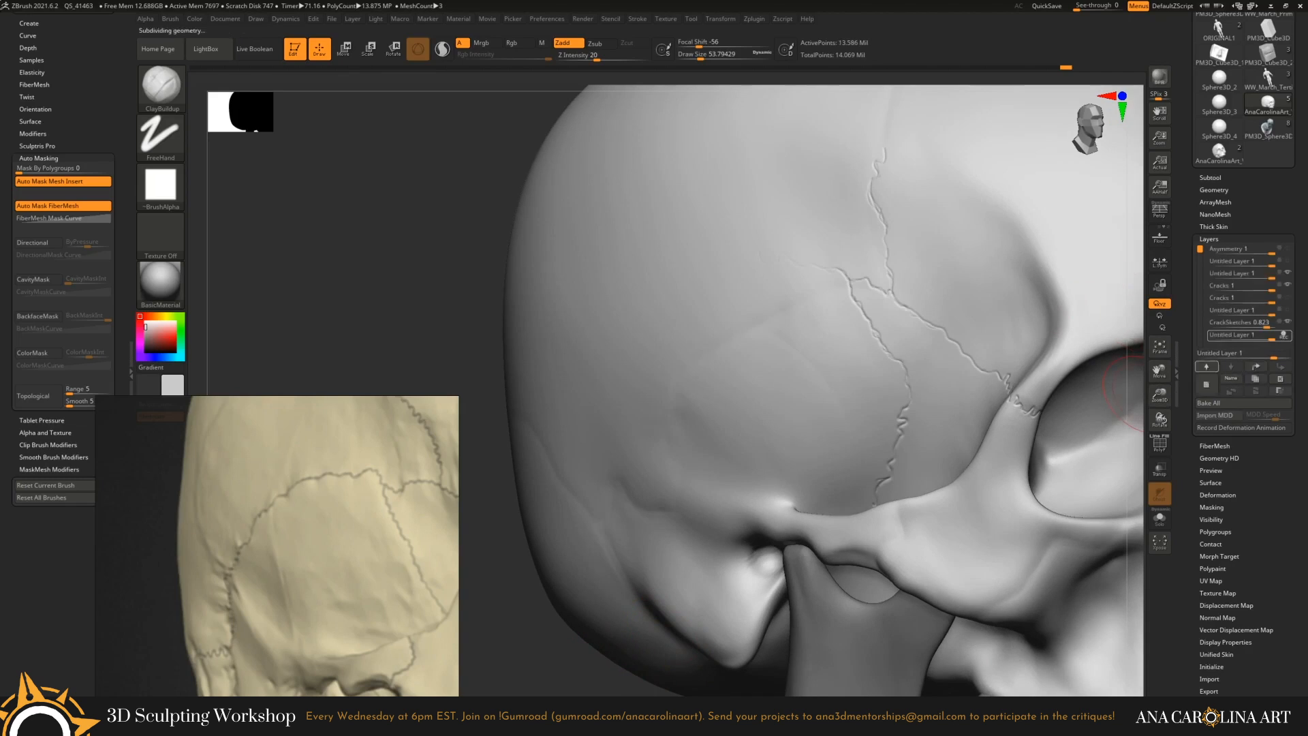
# Add another layer and carve the jagged suture line above and behind the ear with a small DamStandard brush.
pyautogui.scroll(-1, 1226, 286)
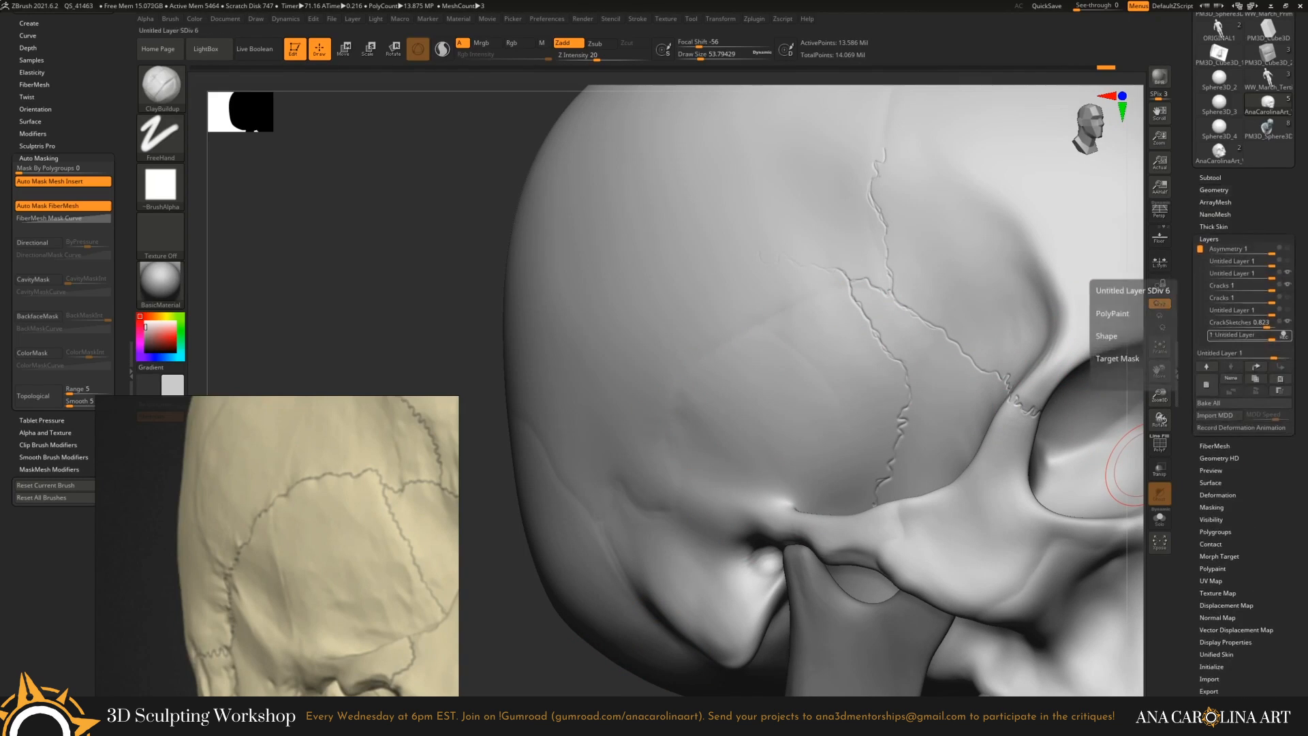
pyautogui.press('space')
pyautogui.press('b')
pyautogui.press('d')
pyautogui.press('s')
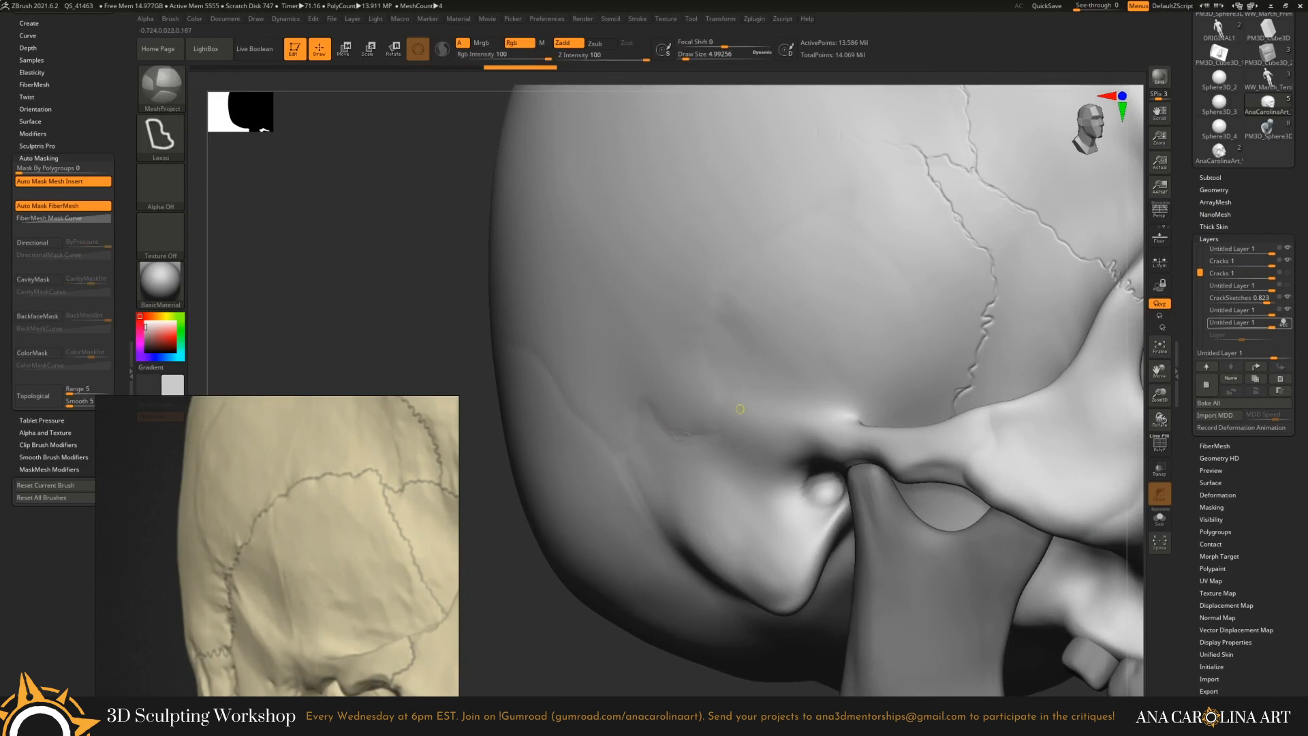
pyautogui.press('space')
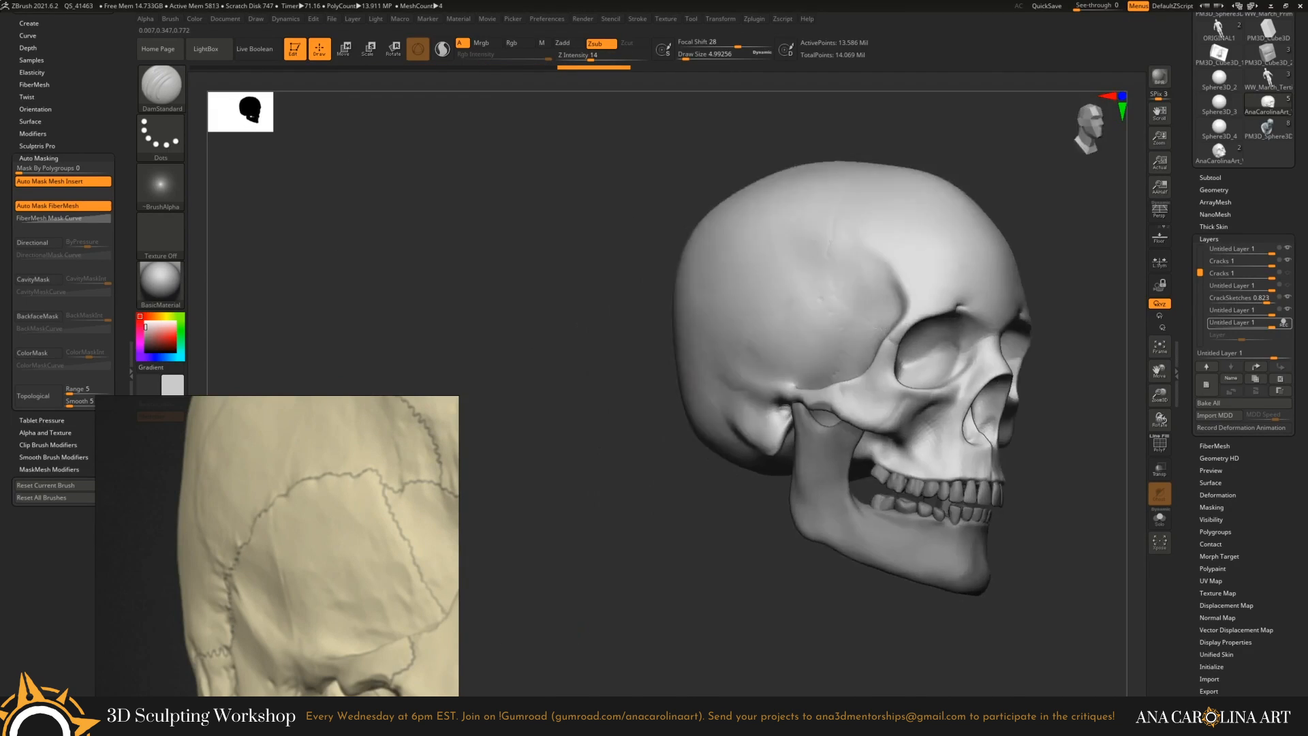
pyautogui.moveTo(688, 353); pyautogui.dragTo(787, 396)
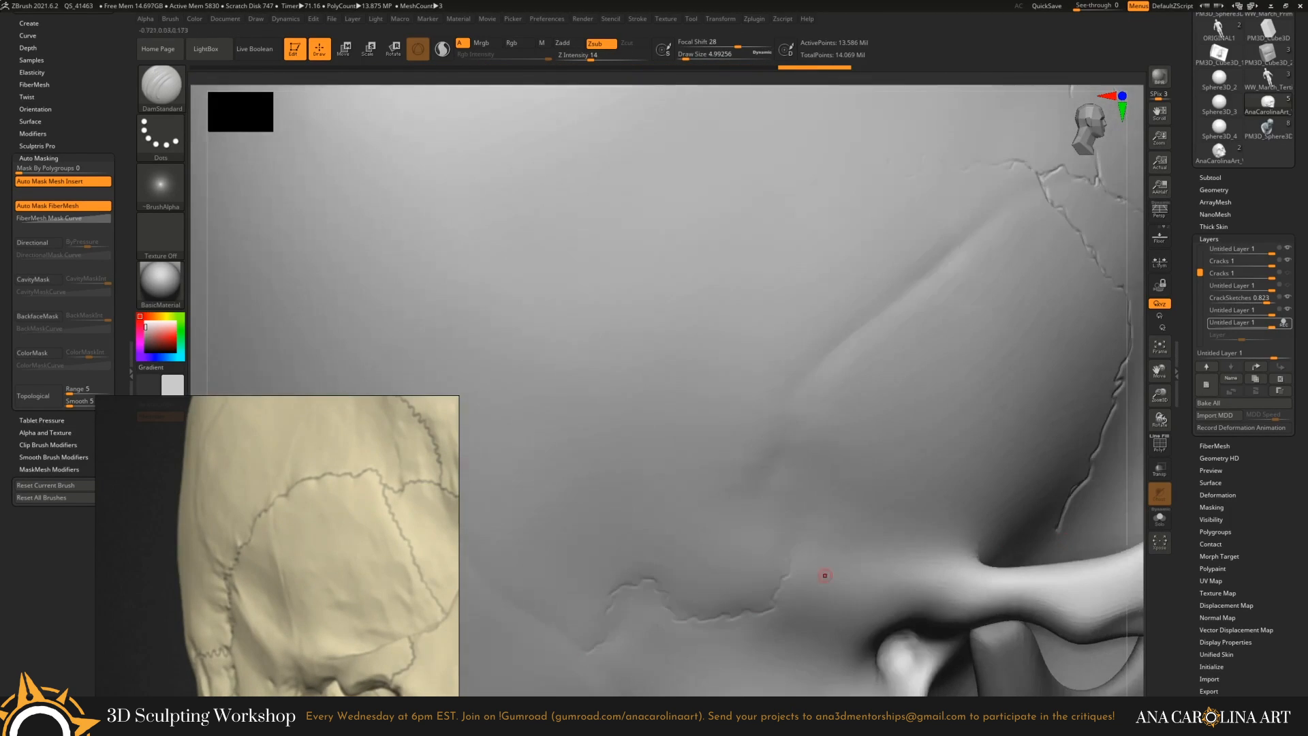
pyautogui.press('f')
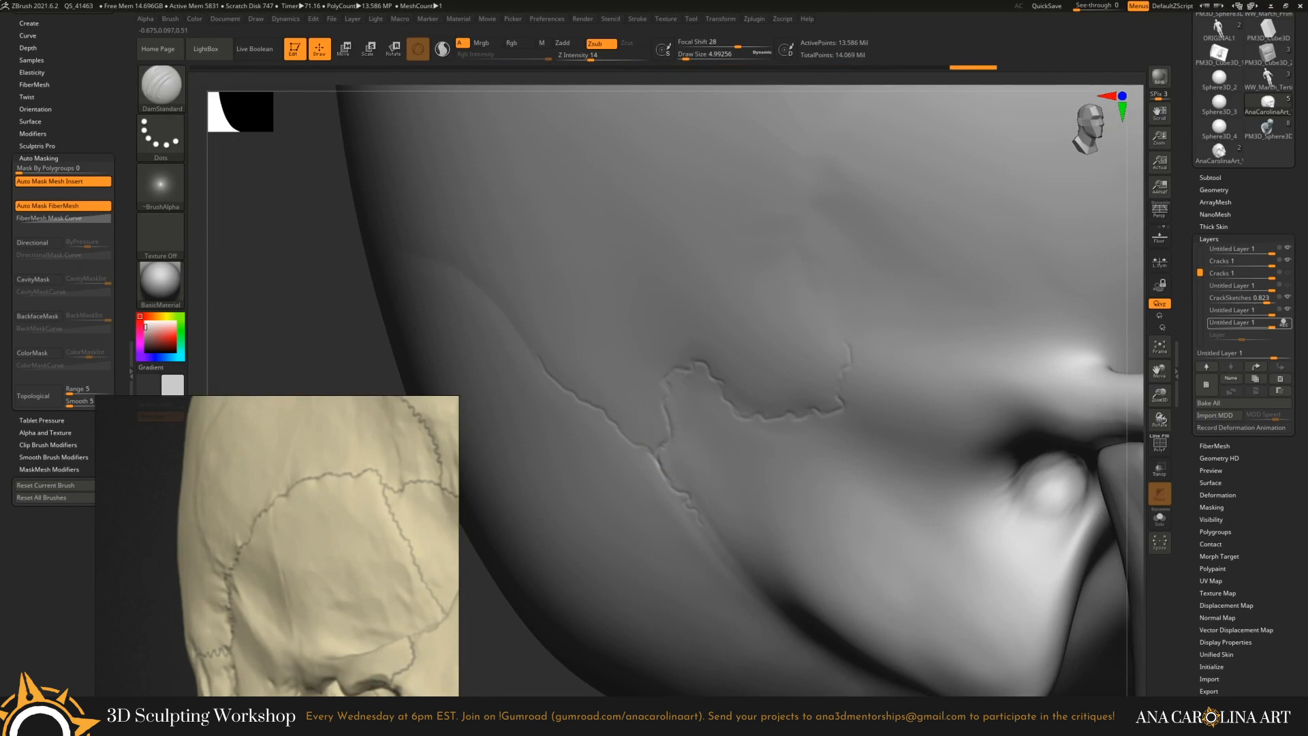
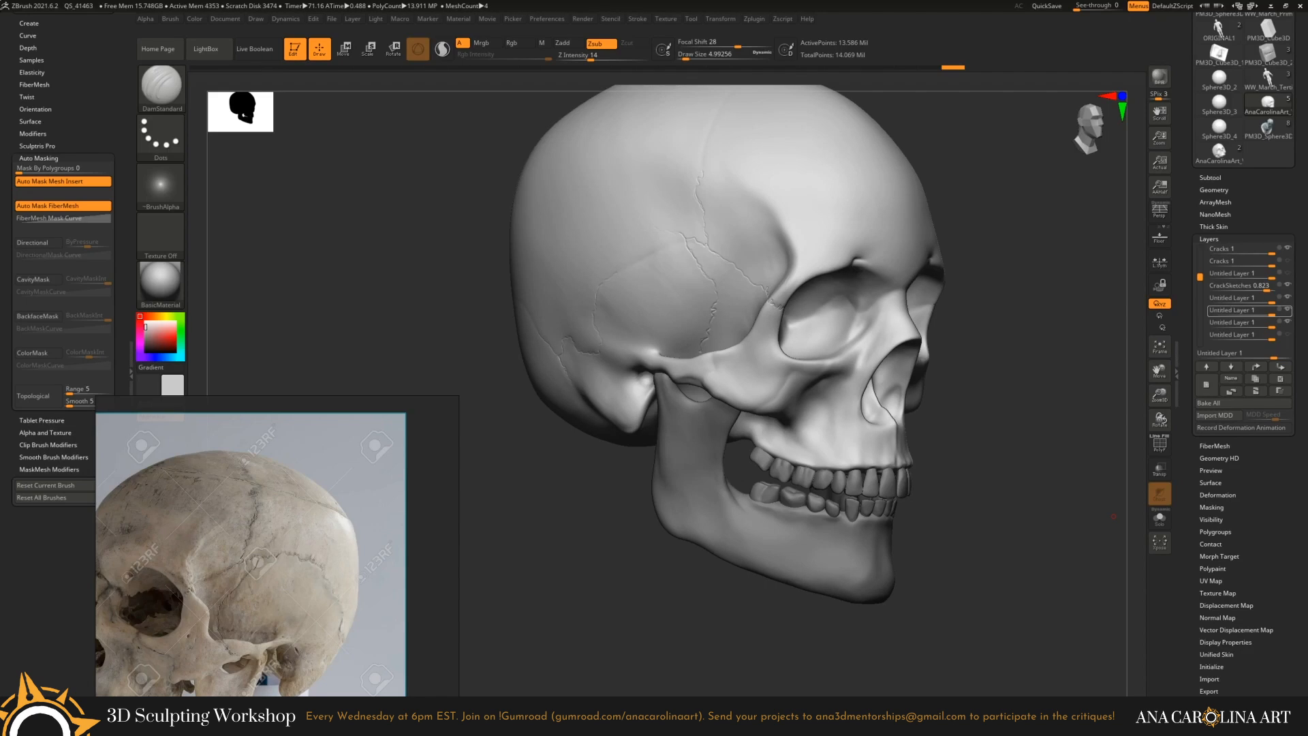
# Switch to the mandible, Jaw_Primary, with the Move brush and add a second sculpt layer to it.
pyautogui.moveTo(1113, 516); pyautogui.dragTo(1089, 477)
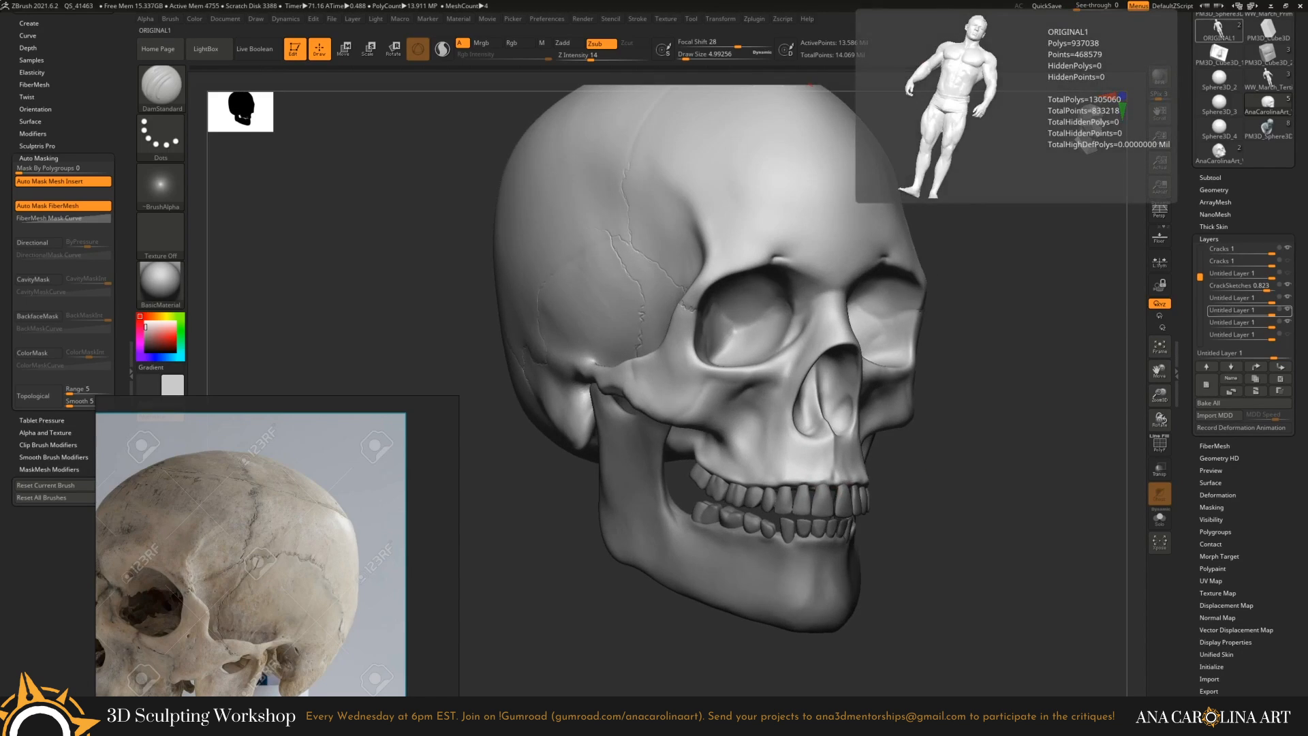
pyautogui.moveTo(953, 286); pyautogui.dragTo(1008, 286)
pyautogui.scroll(-5, 325, 591)
pyautogui.moveTo(1049, 459)
pyautogui.mouseDown()
pyautogui.moveTo(1090, 459)
pyautogui.moveTo(1074, 459)
pyautogui.mouseUp()
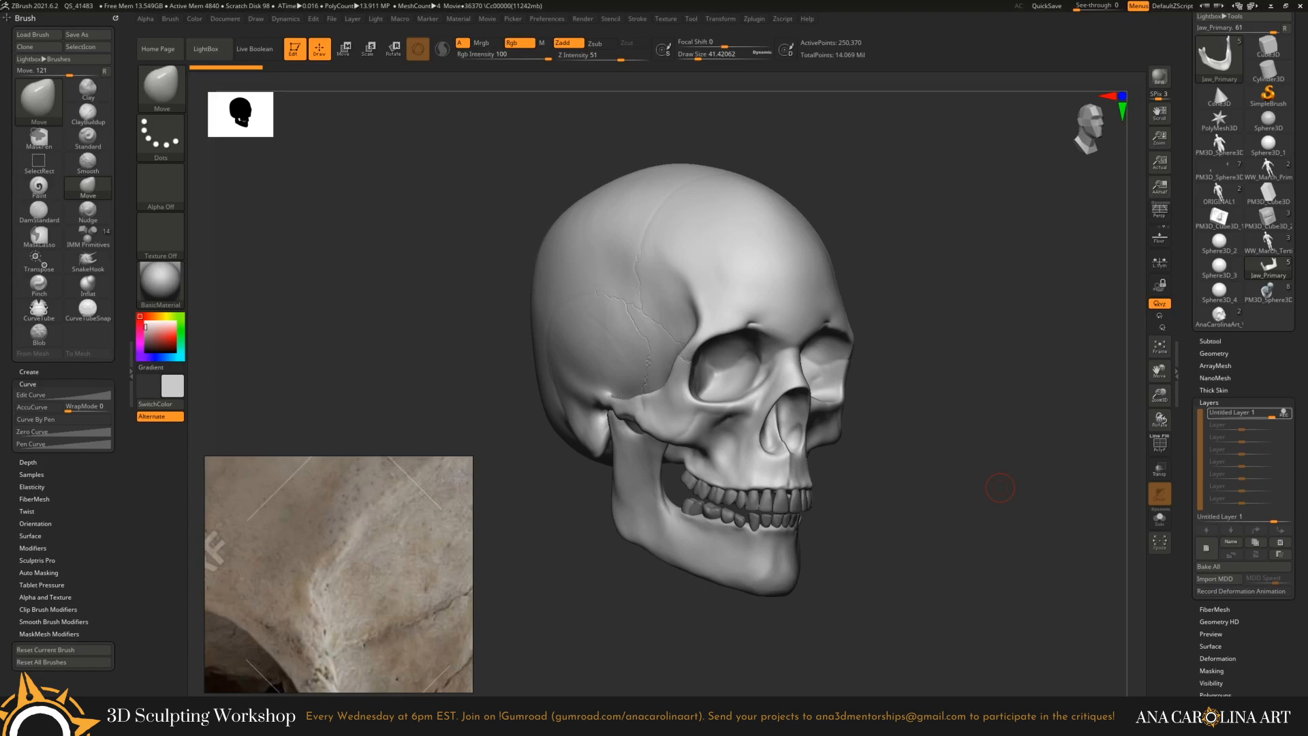
pyautogui.moveTo(1000, 487); pyautogui.dragTo(1040, 533)
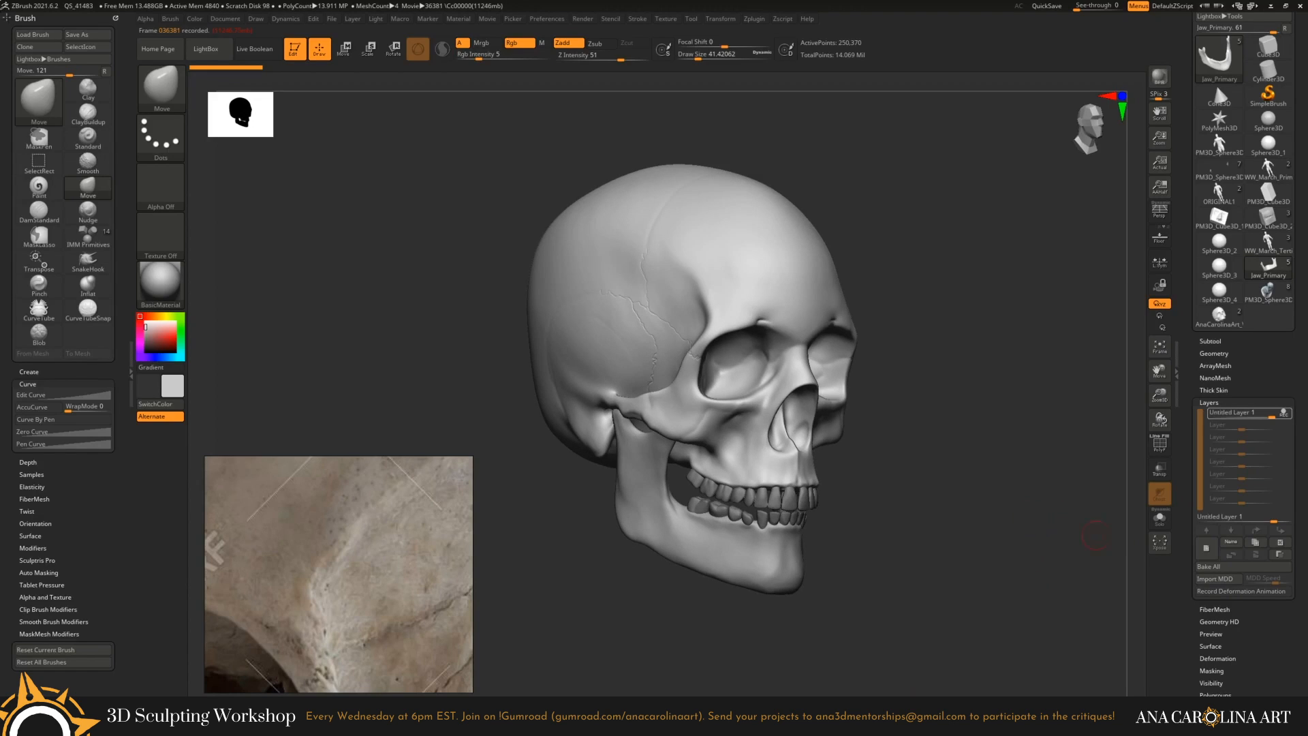
pyautogui.click(1205, 547)
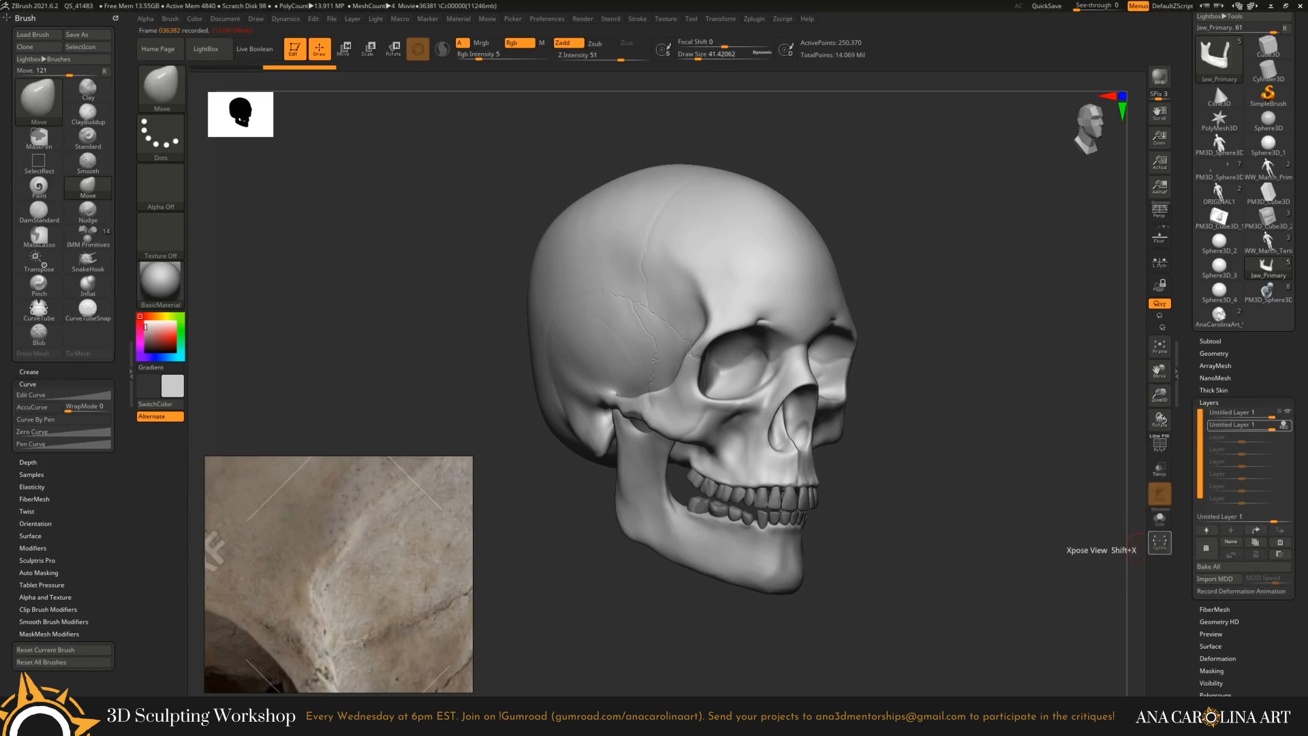
# Examine the temple sutures, cheekbone and jaw from several angles and up close.
pyautogui.moveTo(1298, 497); pyautogui.dragTo(1297, 451)
pyautogui.moveTo(1028, 501); pyautogui.dragTo(1001, 504)
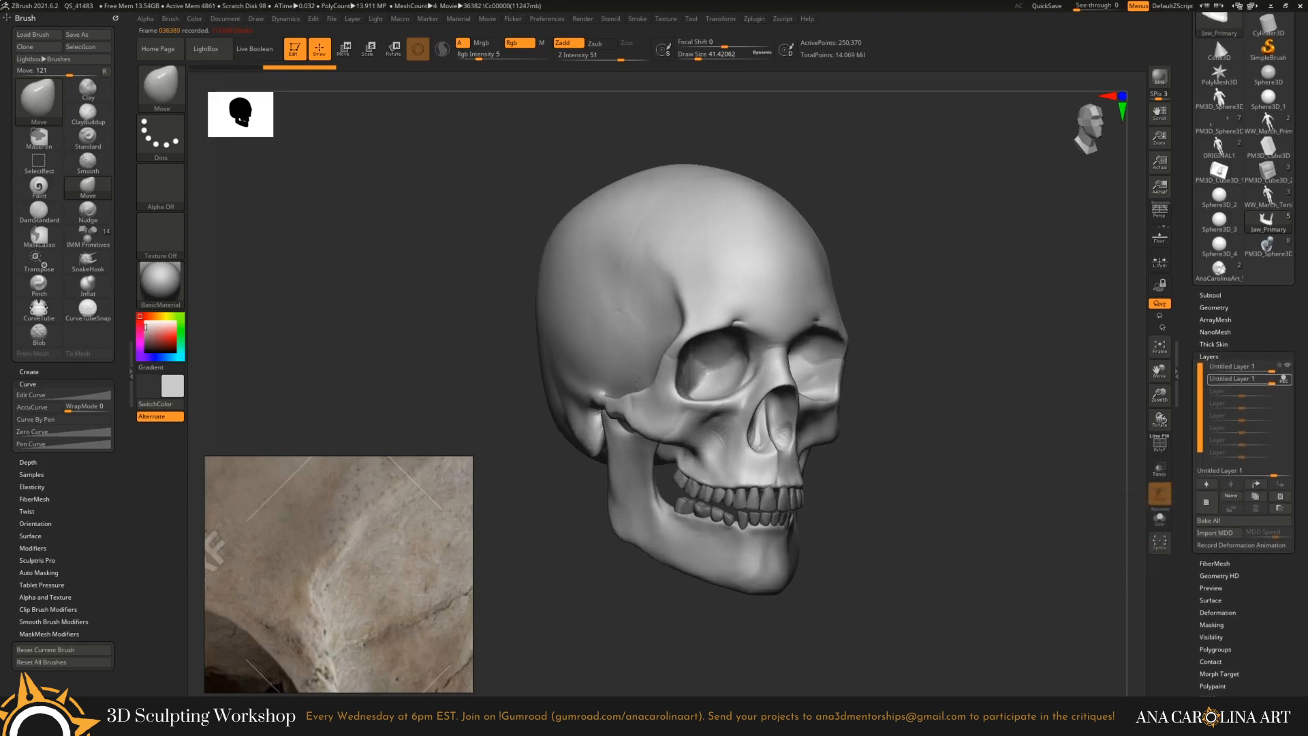
pyautogui.moveTo(1032, 549); pyautogui.dragTo(1028, 552)
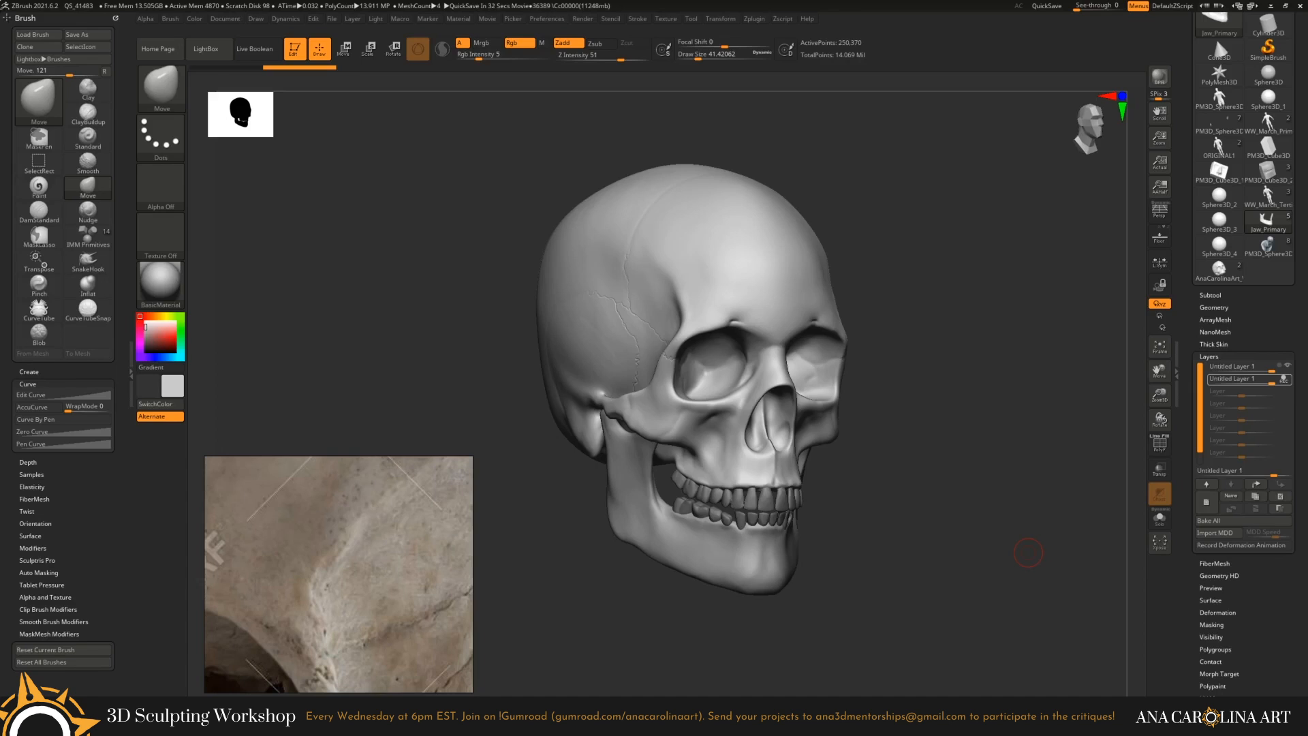
pyautogui.keyDown('shift'); pyautogui.moveTo(1028, 553); pyautogui.dragTo(995, 613); pyautogui.keyUp('shift')
pyautogui.moveTo(995, 477)
pyautogui.mouseDown()
pyautogui.moveTo(1076, 453)
pyautogui.moveTo(1076, 518)
pyautogui.mouseUp()
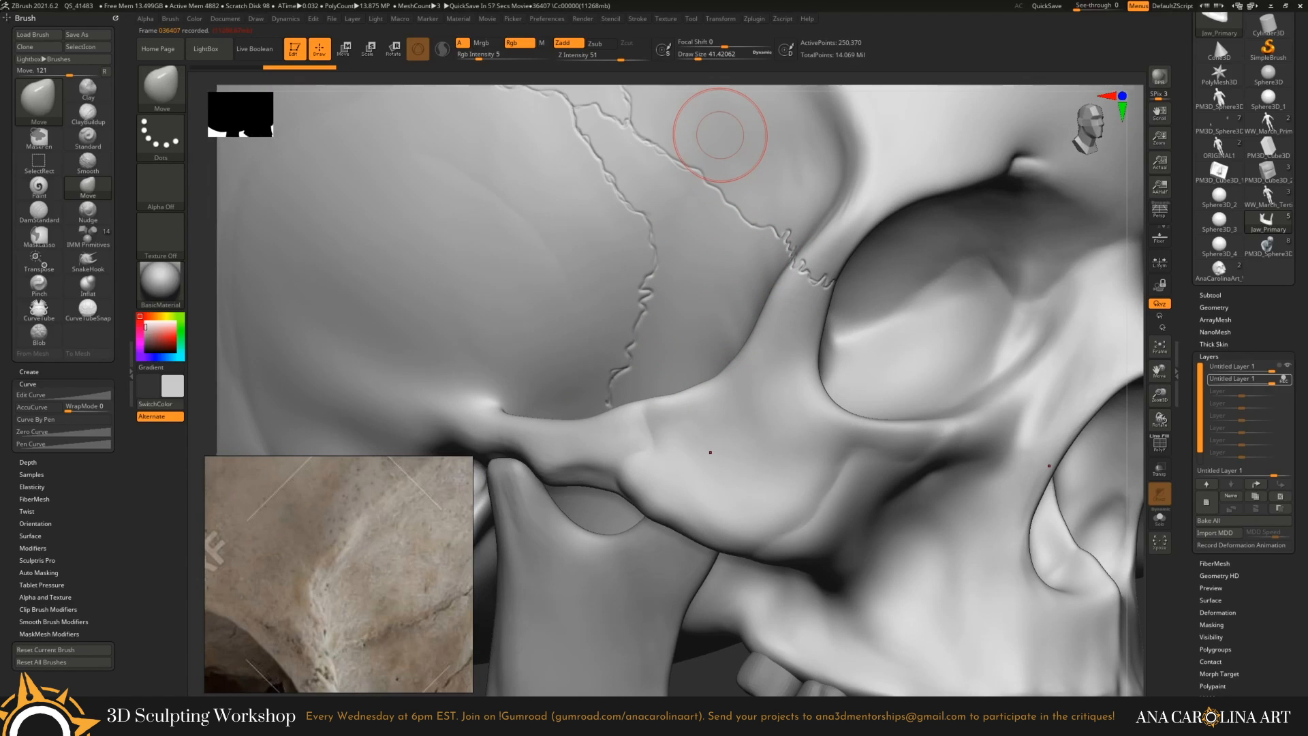
pyautogui.press('f')
pyautogui.moveTo(382, 273); pyautogui.dragTo(299, 273)
pyautogui.scroll(-3, 1243, 341)
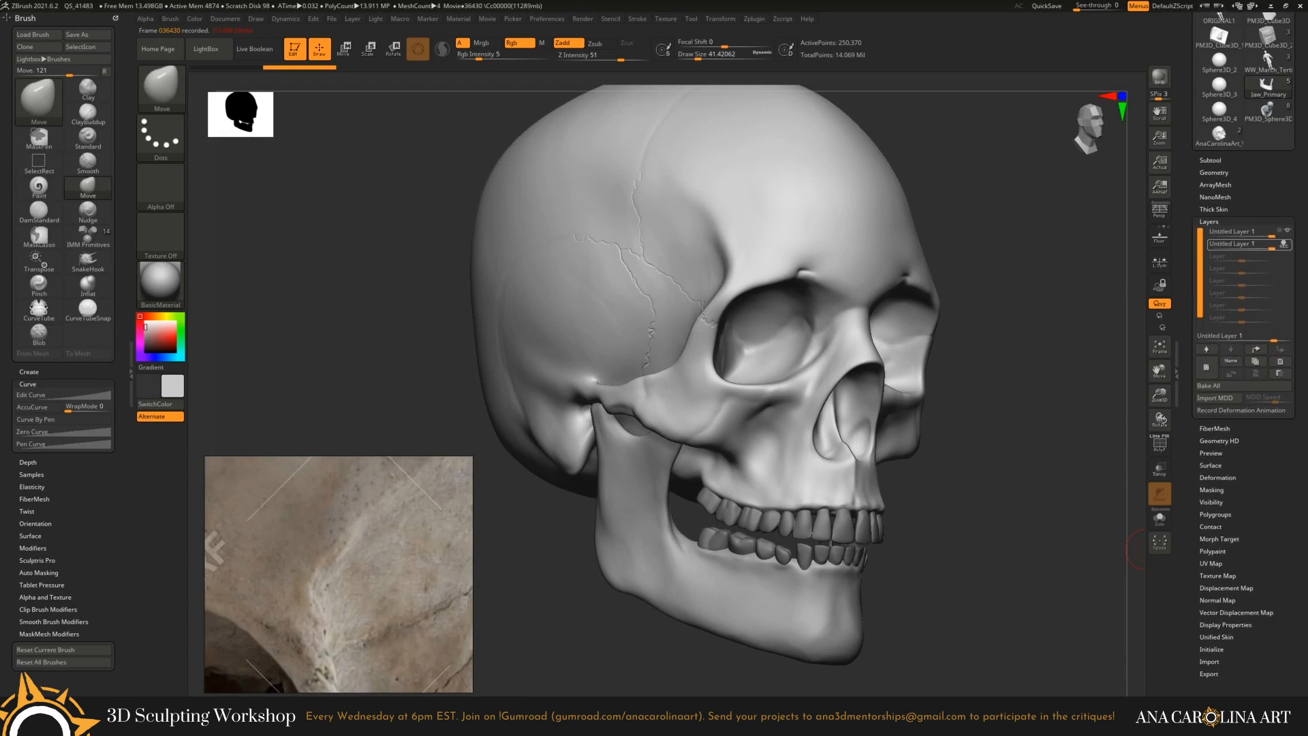
# Open NoiseMaker for the skull's surface and inspect the default noise up close on the bone and around the temple and eye socket.
pyautogui.click(1210, 465)
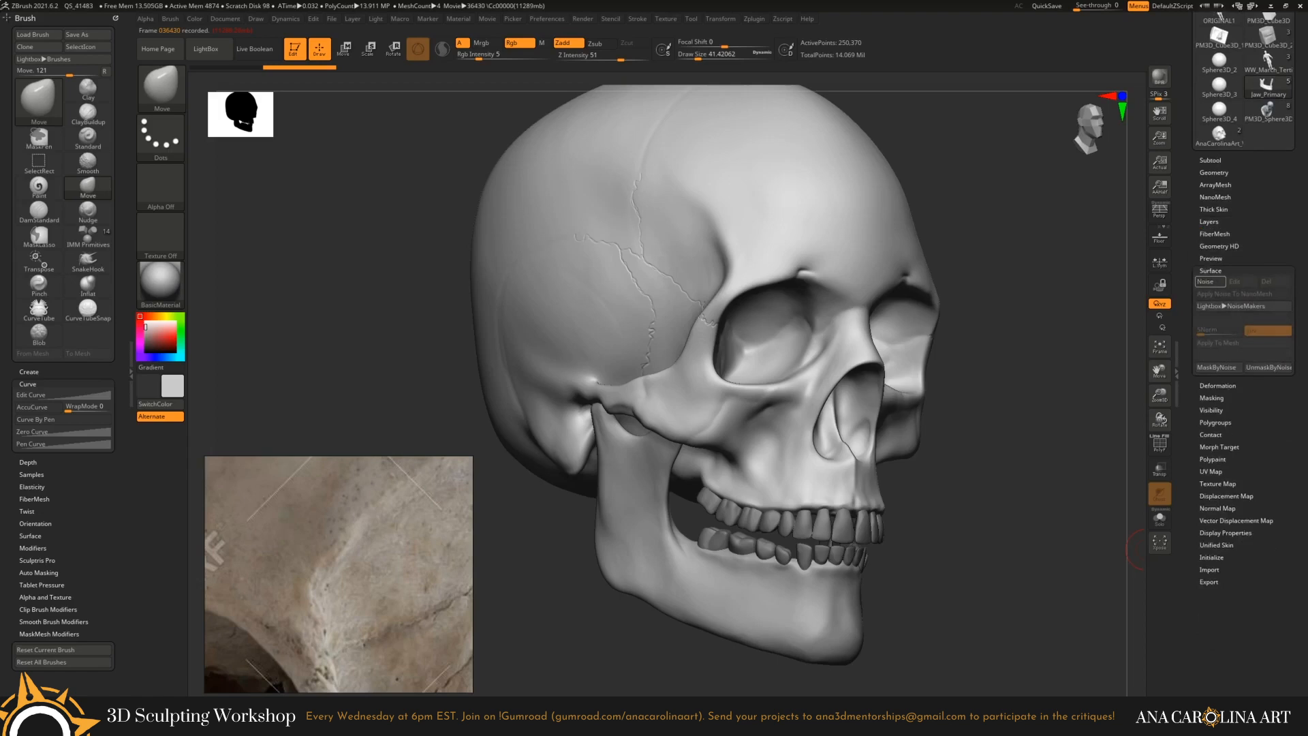
pyautogui.click(1210, 281)
pyautogui.moveTo(987, 374); pyautogui.dragTo(923, 409)
pyautogui.moveTo(937, 251); pyautogui.dragTo(967, 251)
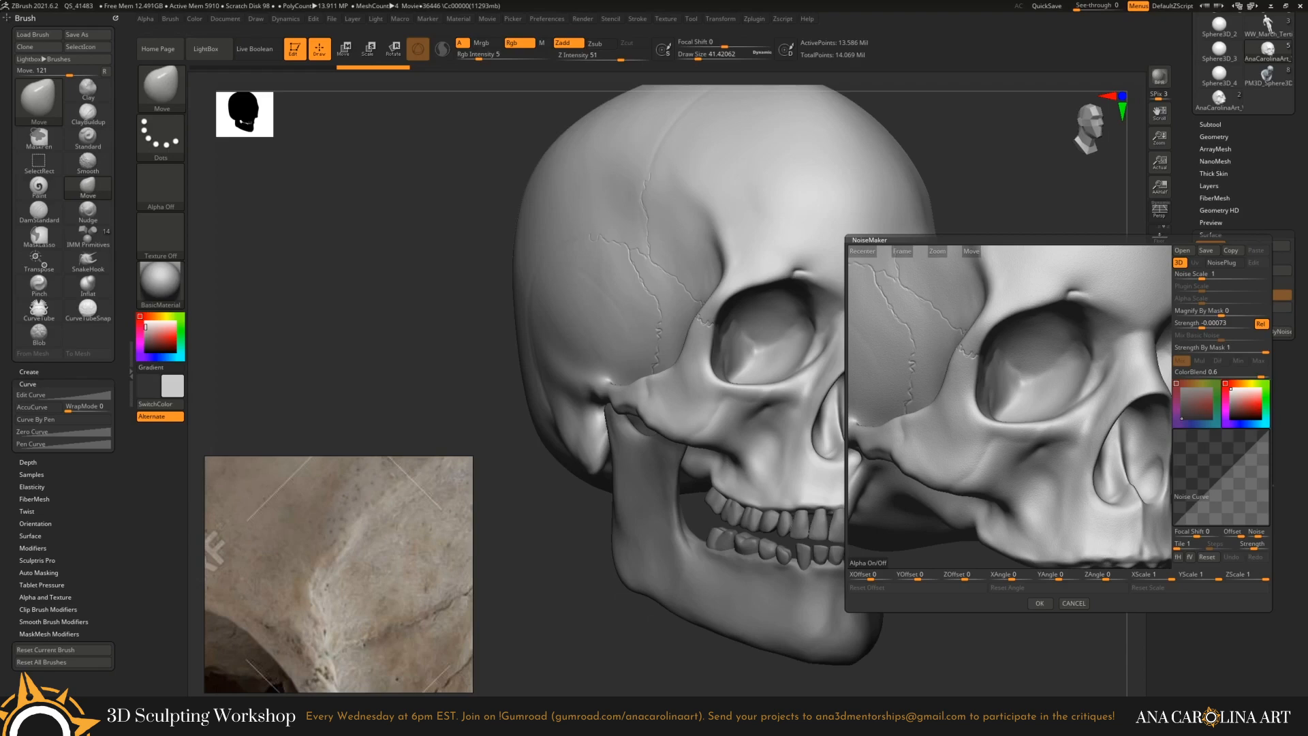
pyautogui.moveTo(1022, 409); pyautogui.dragTo(940, 409)
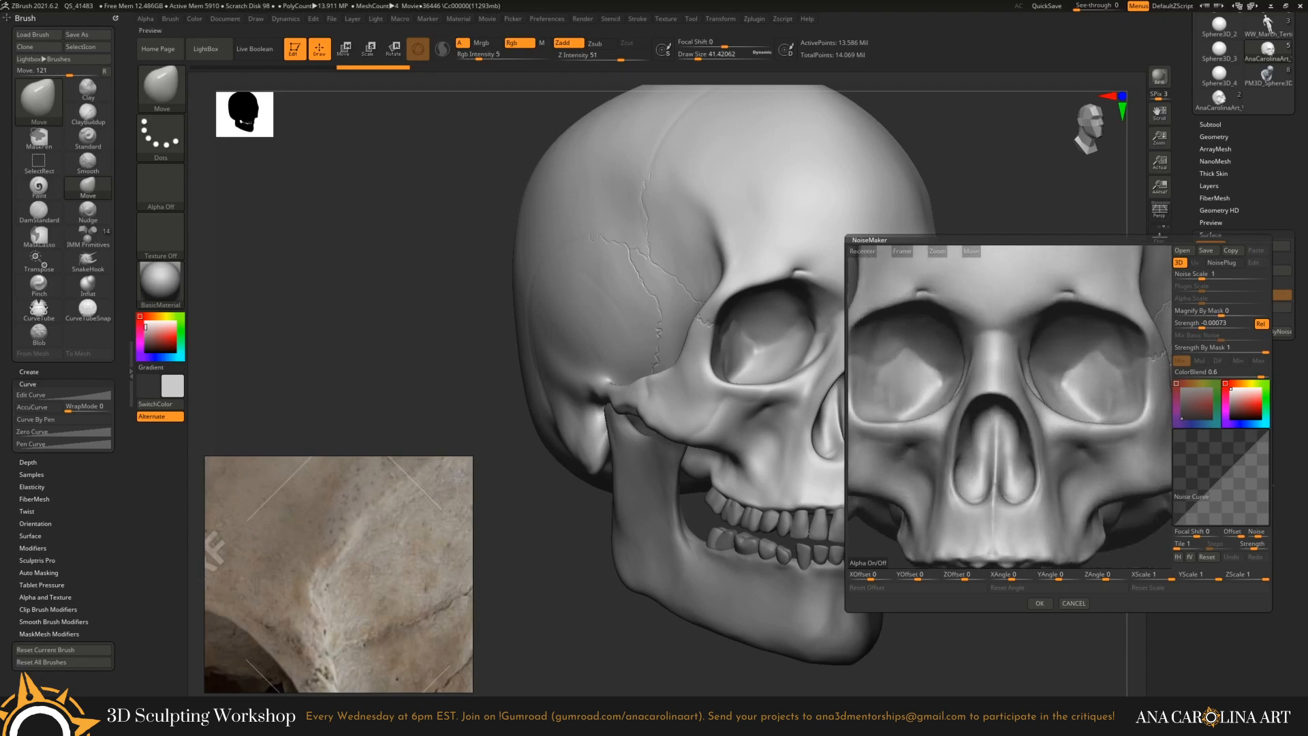
pyautogui.moveTo(953, 409); pyautogui.dragTo(1069, 372)
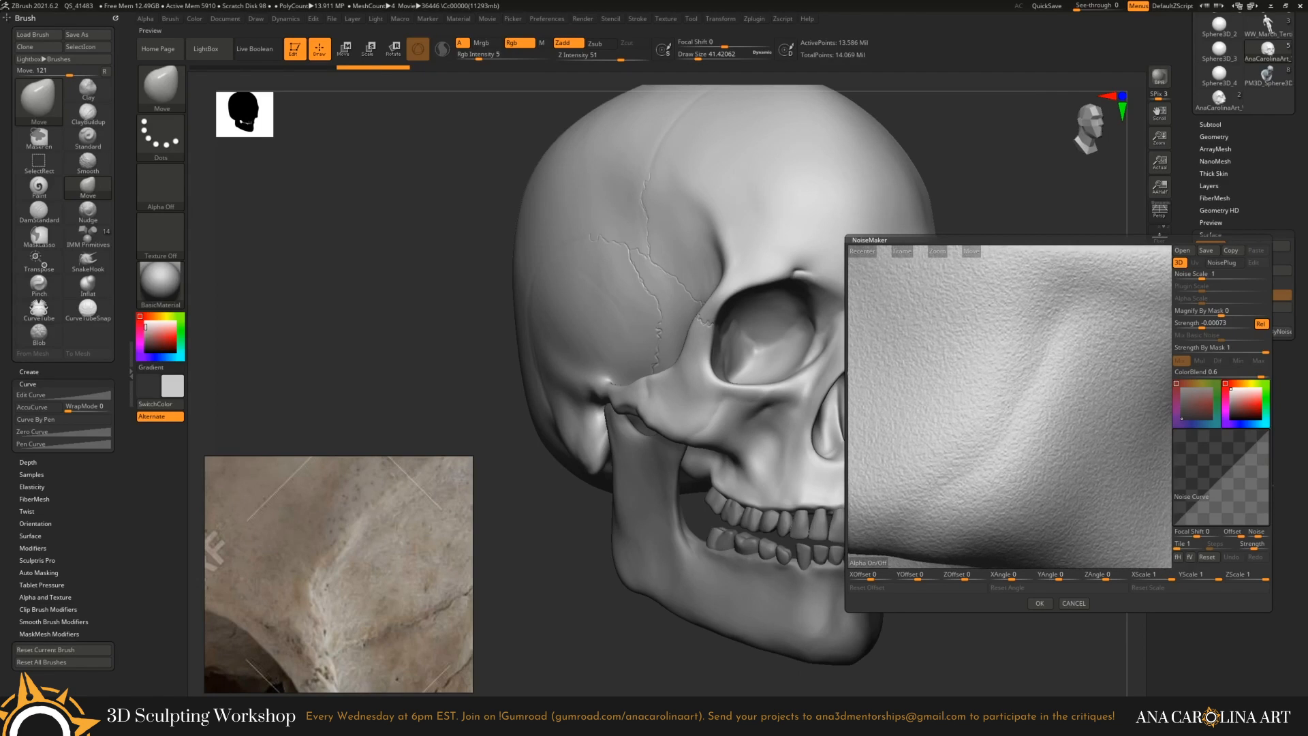
pyautogui.moveTo(937, 250); pyautogui.dragTo(937, 296)
pyautogui.moveTo(1008, 381); pyautogui.dragTo(1008, 408)
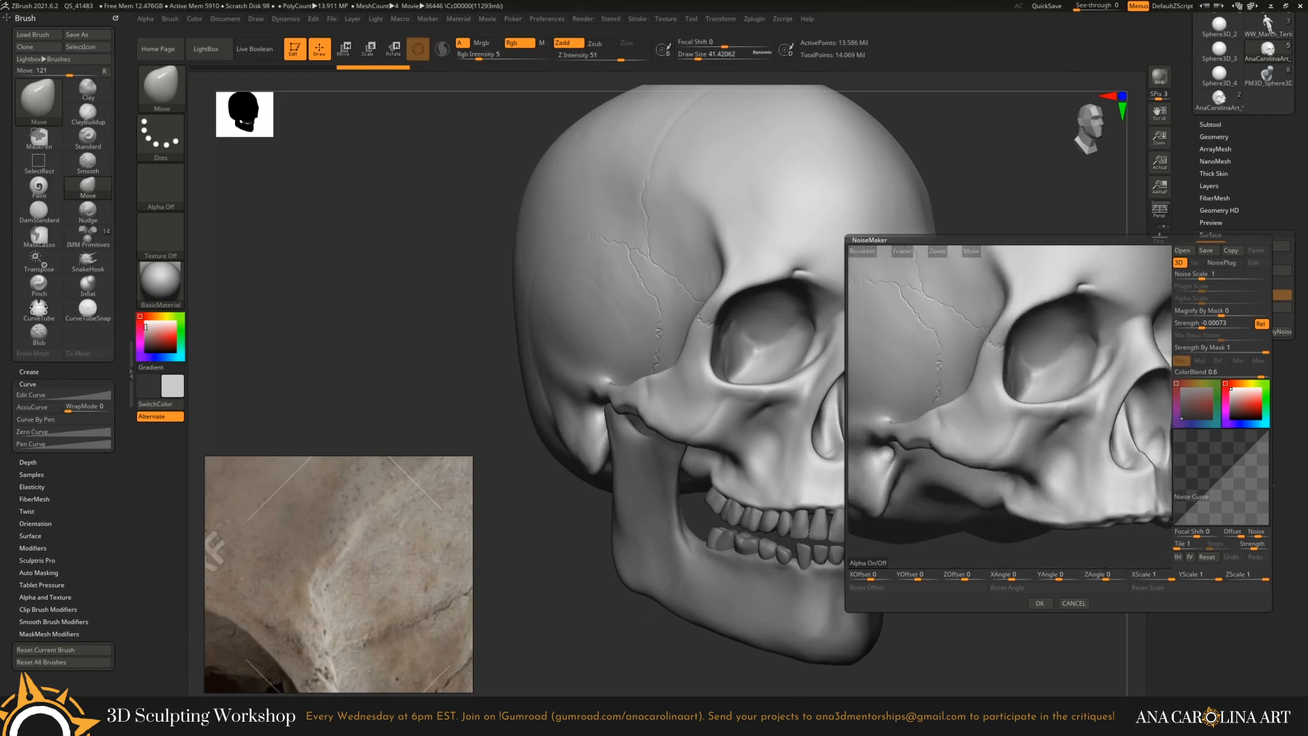
pyautogui.moveTo(937, 251); pyautogui.dragTo(937, 205)
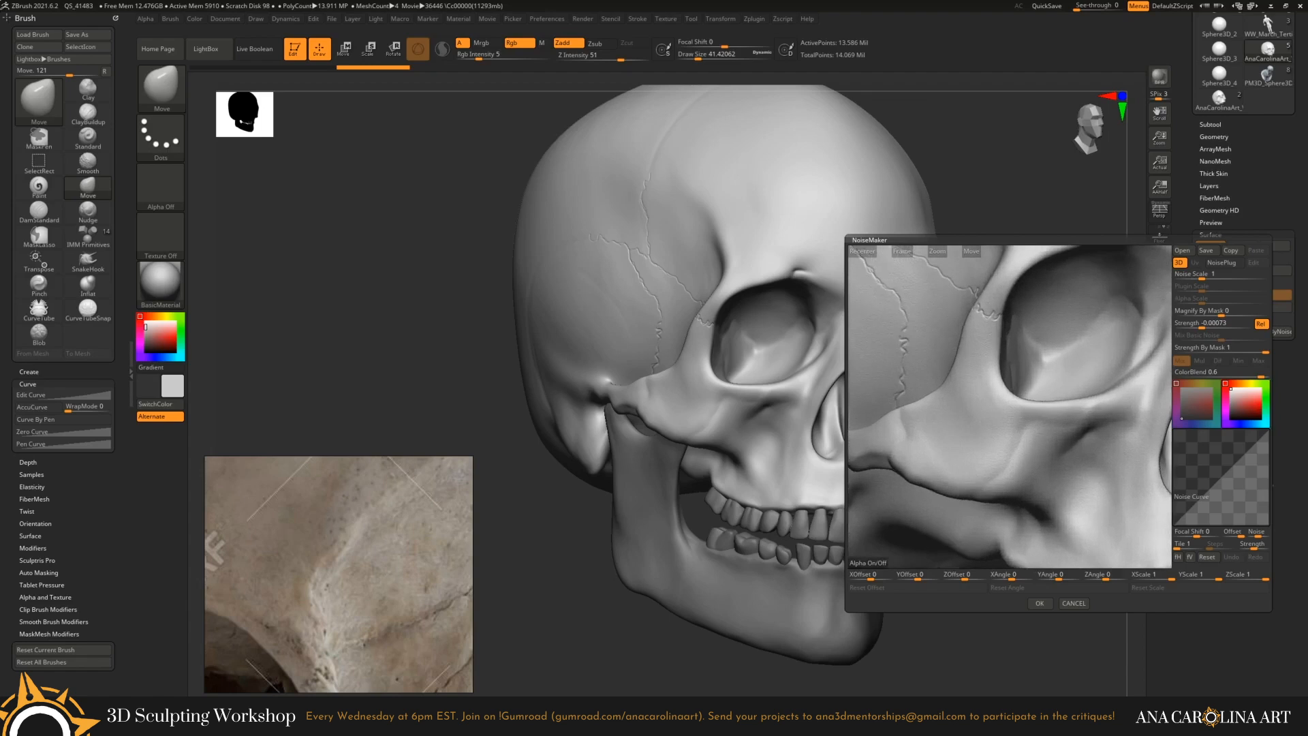
# Set the noise scale to about 12.6 and the noise strength to -0.0001.
pyautogui.click(1201, 275)
pyautogui.moveTo(1201, 275); pyautogui.dragTo(1220, 276)
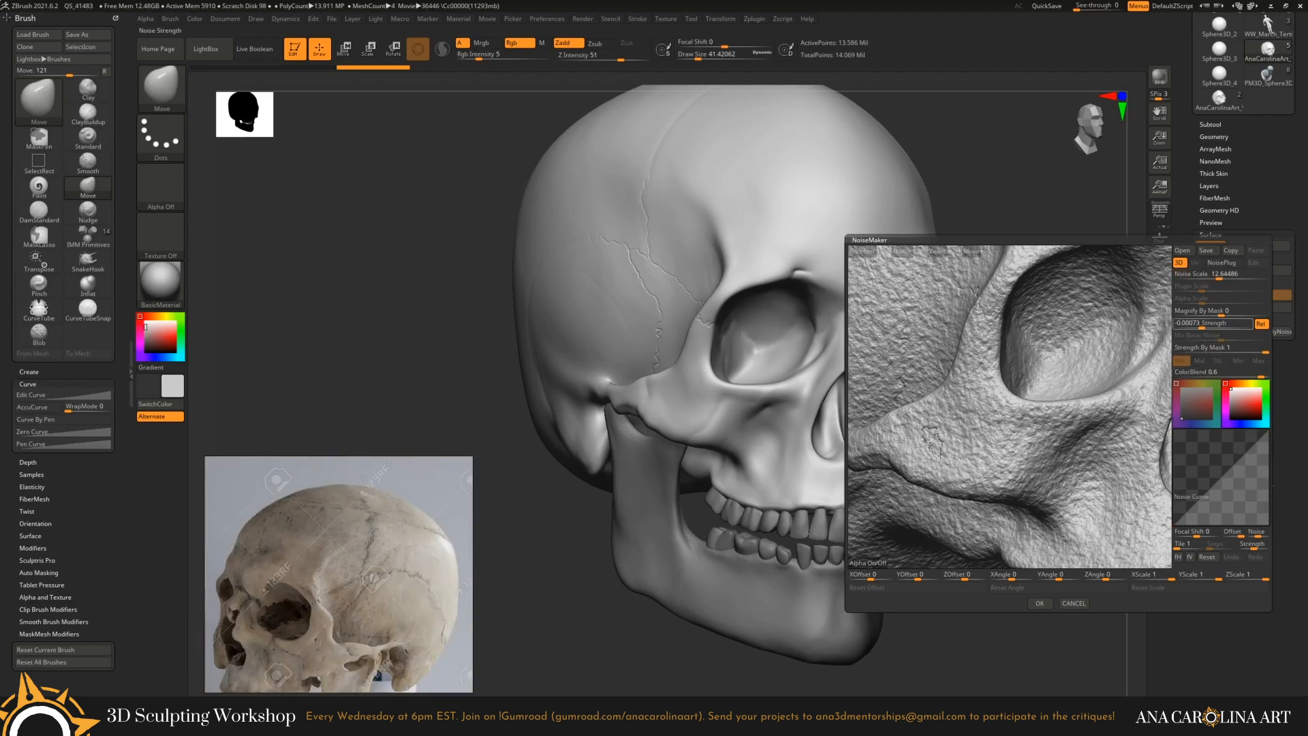
pyautogui.click(1200, 324)
pyautogui.write('-0.0001')
pyautogui.press('Return')
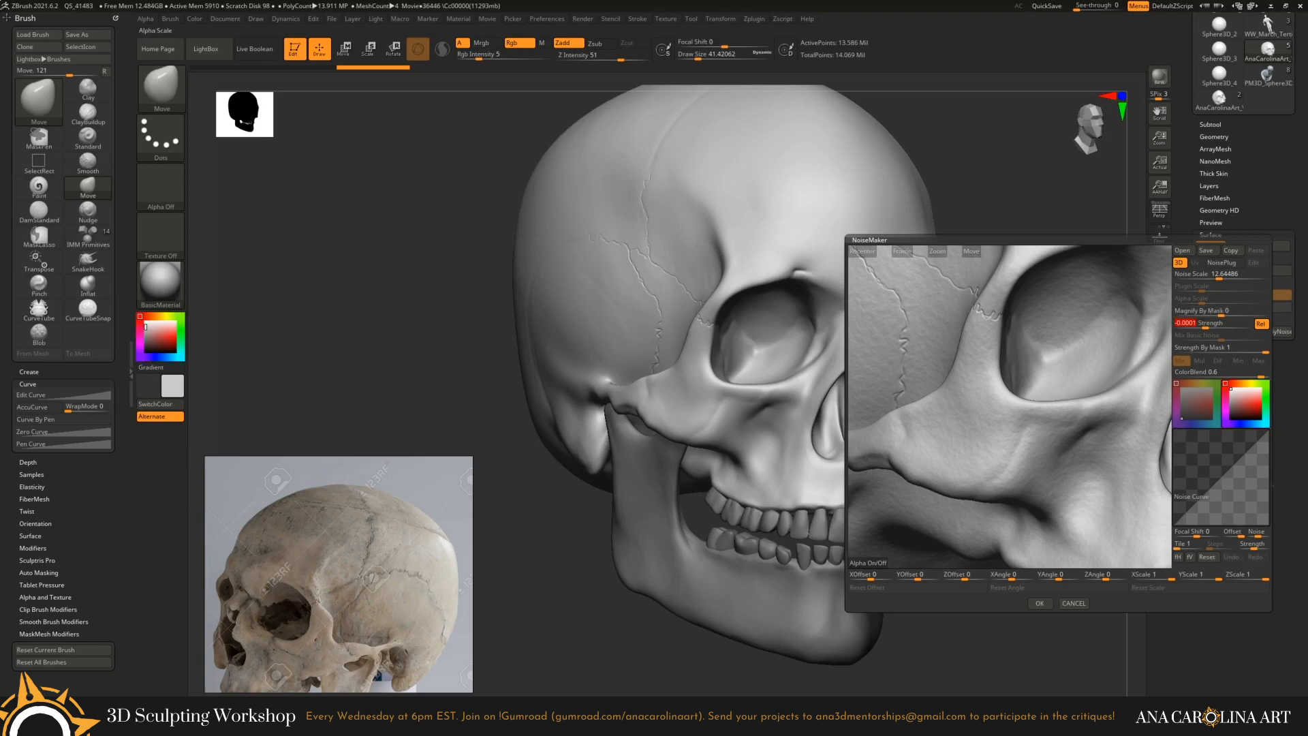
# Raise the noise scale to about 49.4, check it across the whole skull in the preview, and accept the noise.
pyautogui.click(1220, 275)
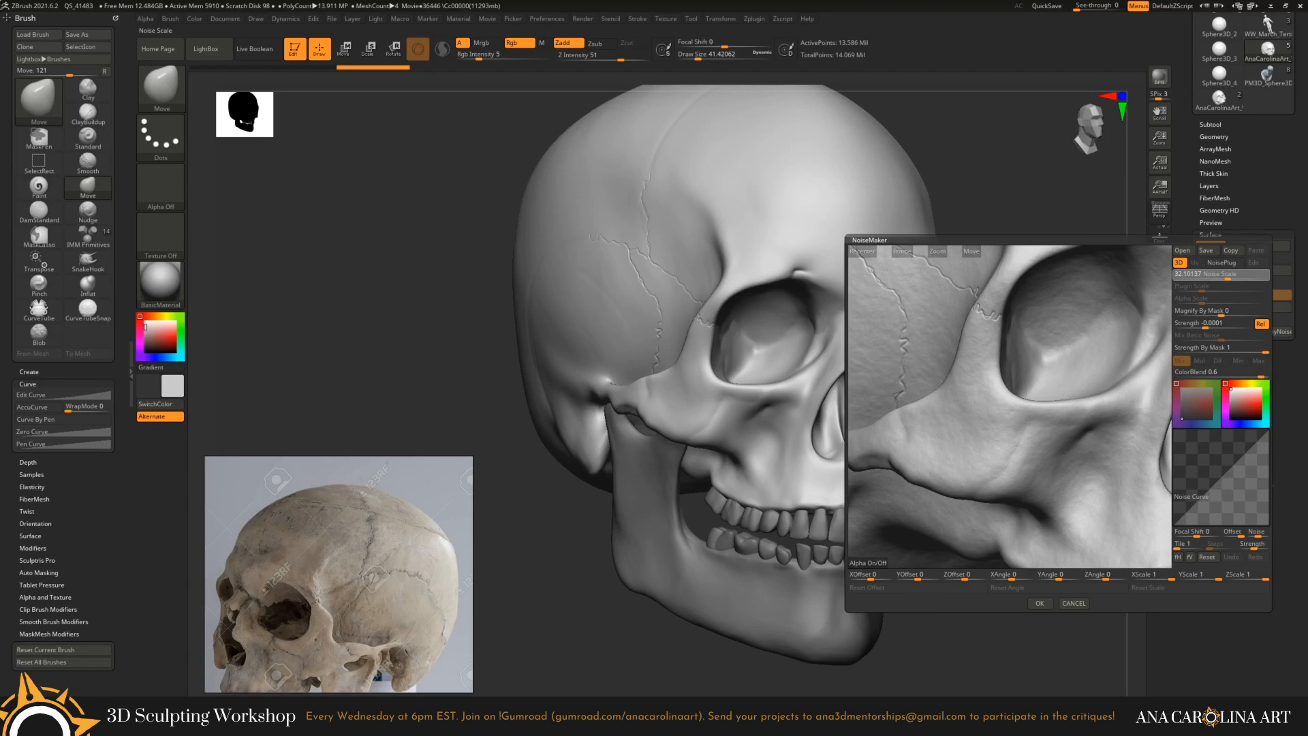
pyautogui.moveTo(1227, 276); pyautogui.dragTo(1232, 276)
pyautogui.keyDown('alt'); pyautogui.moveTo(1008, 381); pyautogui.dragTo(1014, 334); pyautogui.keyUp('alt')
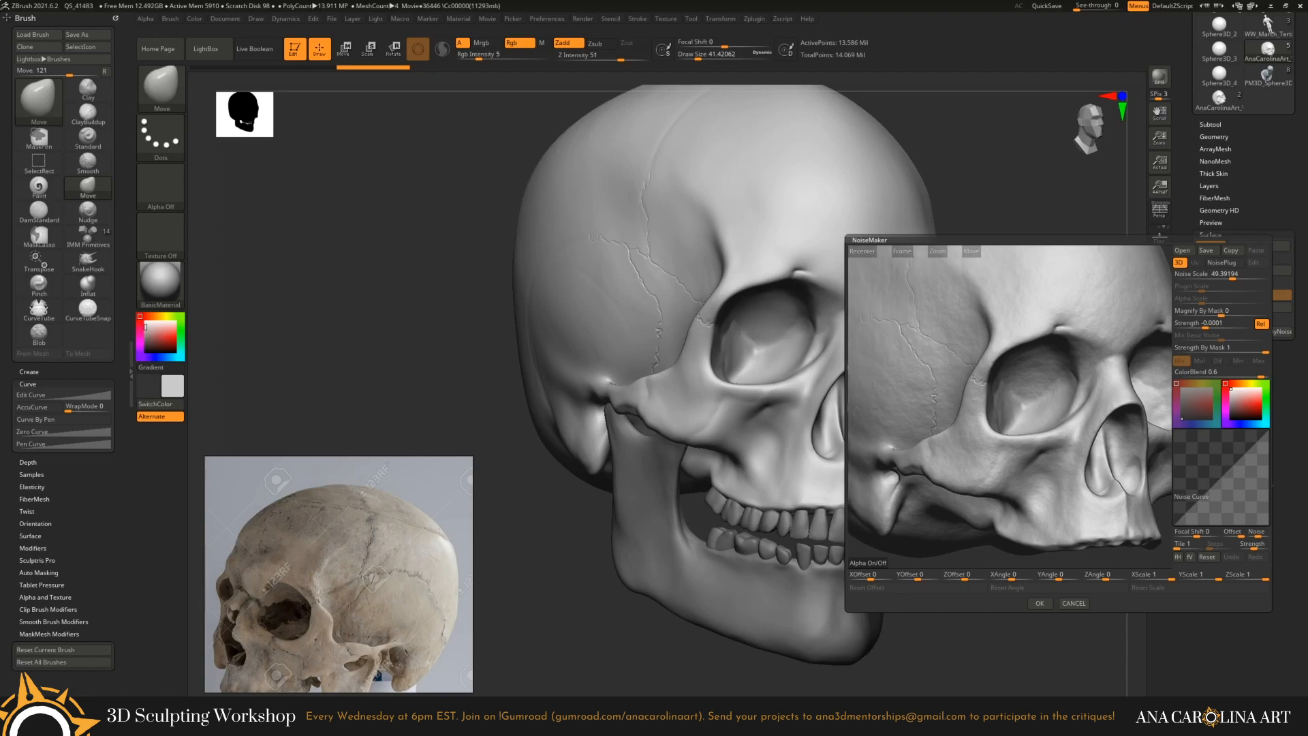
pyautogui.moveTo(953, 382); pyautogui.dragTo(981, 402)
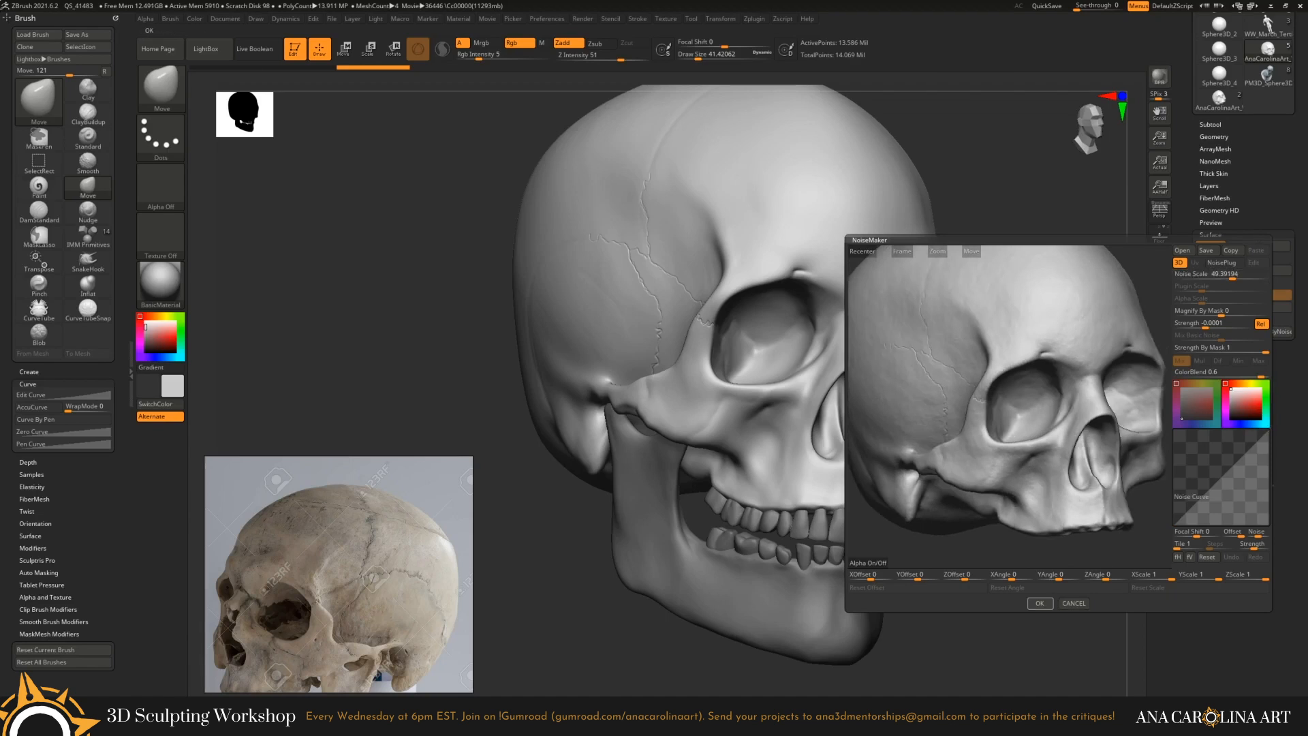
pyautogui.click(1040, 603)
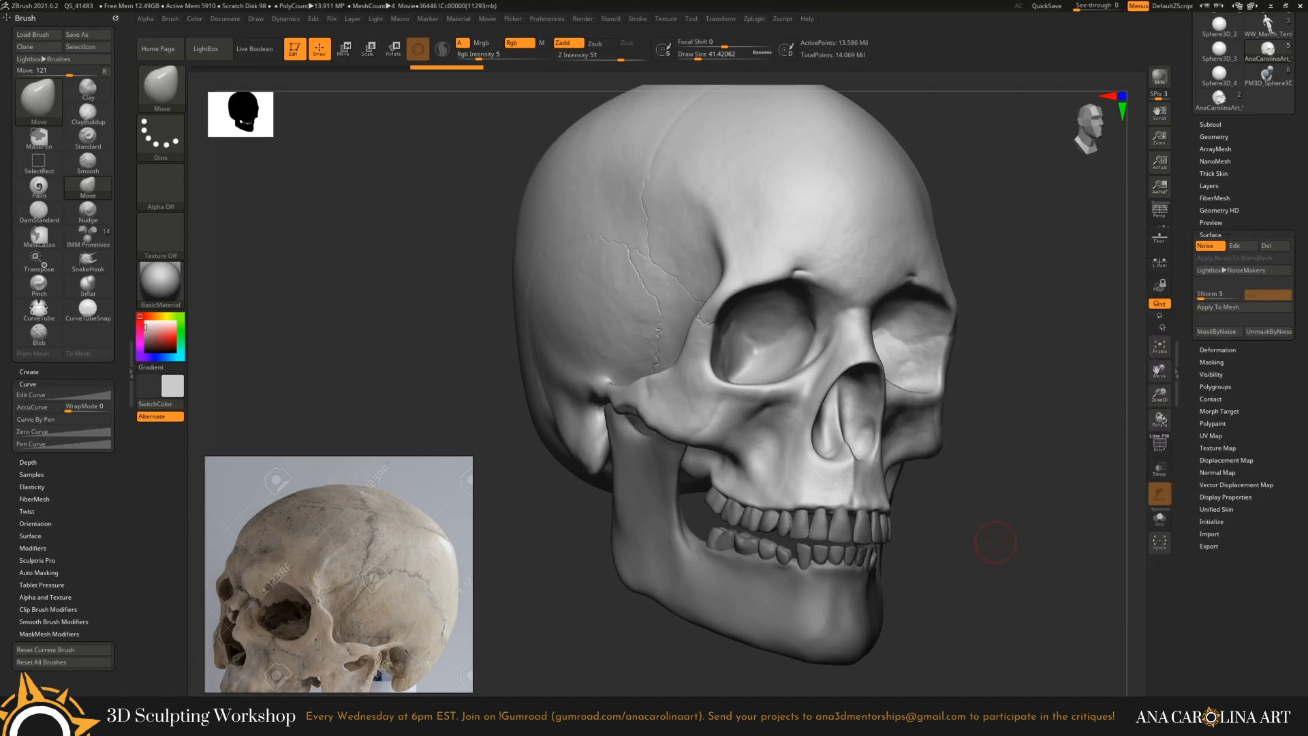
# Check the surface noise on the skull from the front and apply it to the mesh.
pyautogui.moveTo(995, 541); pyautogui.dragTo(1013, 286)
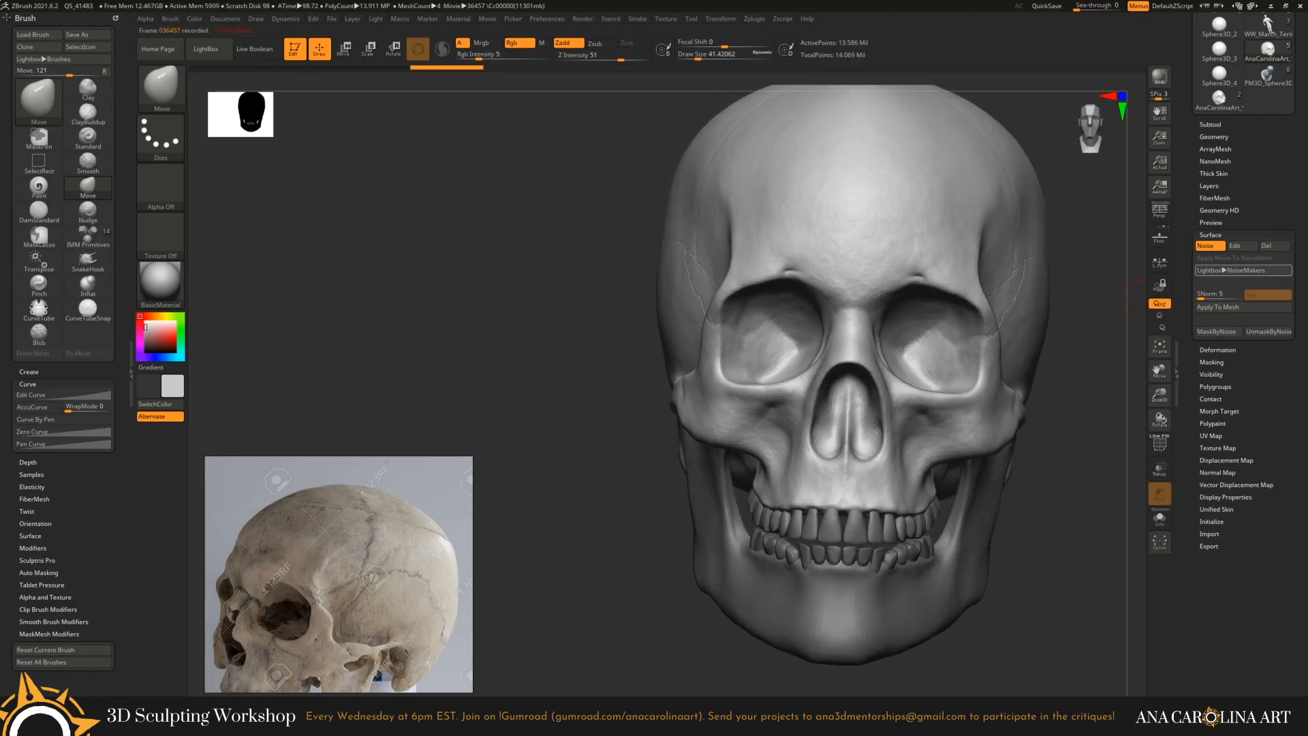
pyautogui.moveTo(1136, 300); pyautogui.dragTo(664, 428)
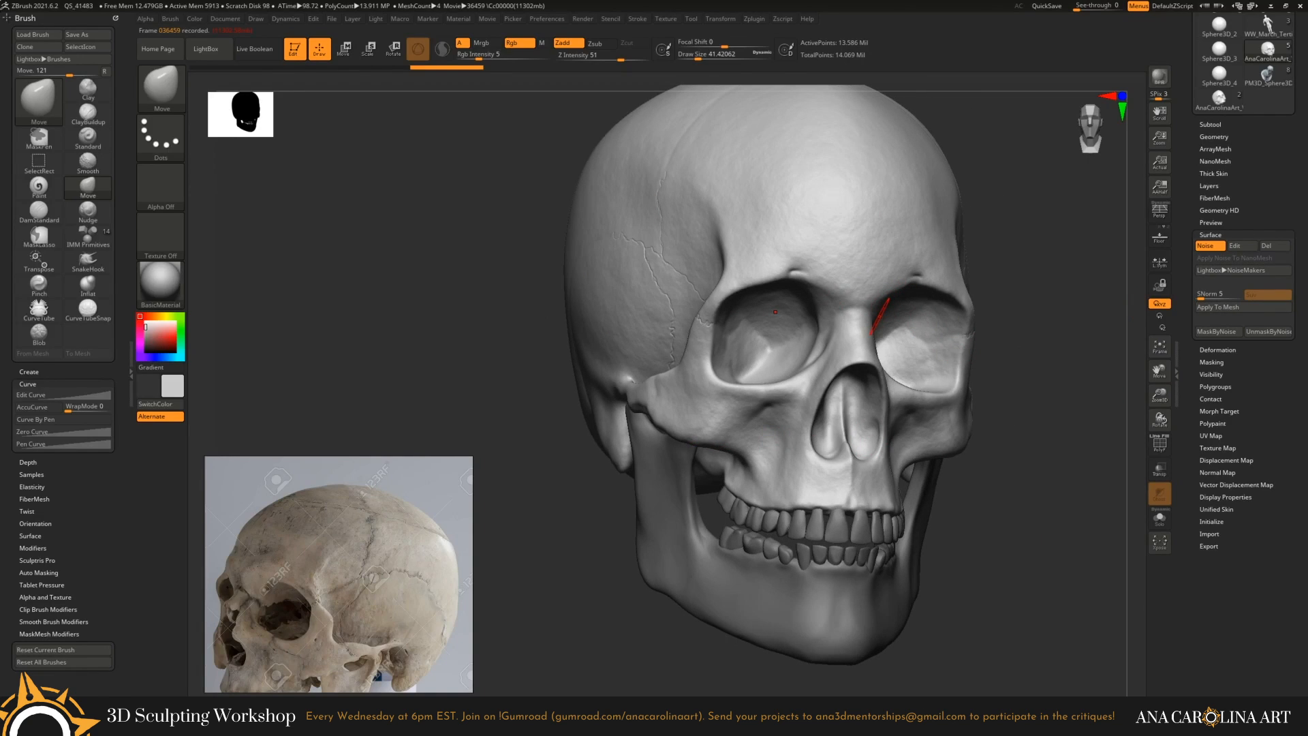
pyautogui.click(1243, 307)
pyautogui.click(1243, 307)
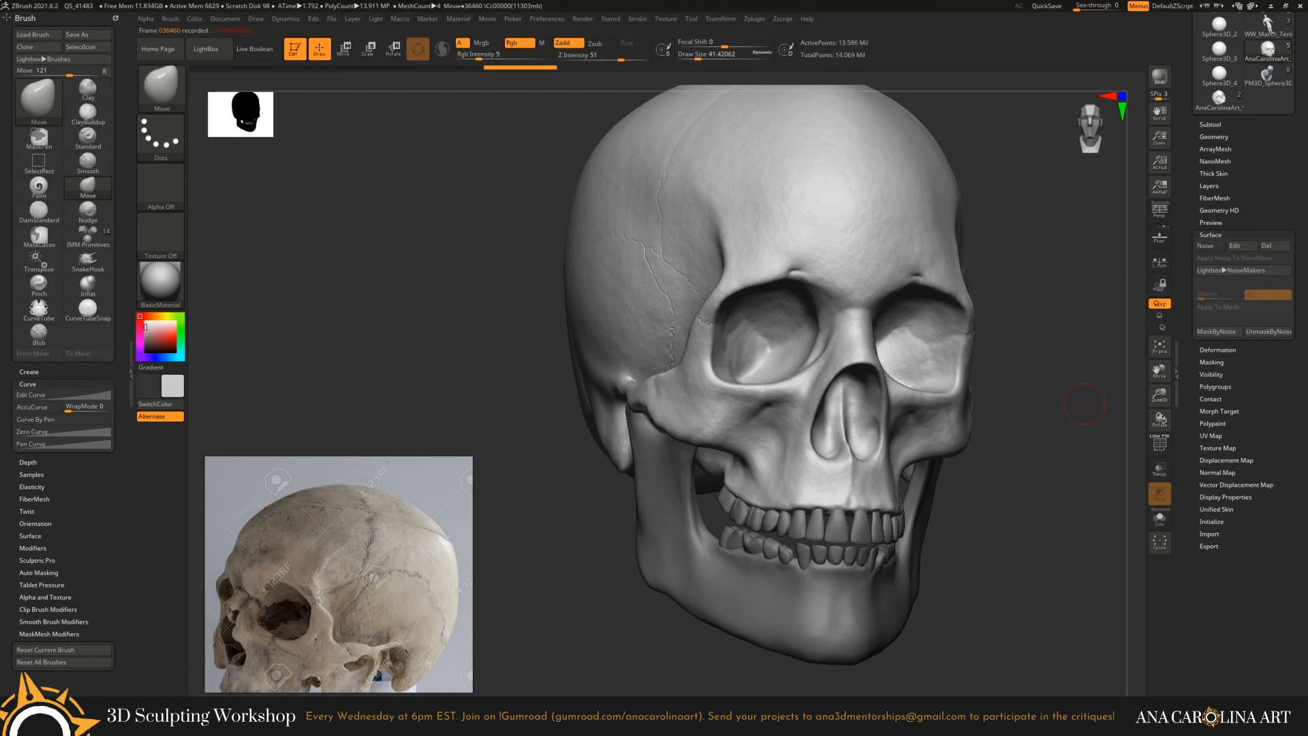
# Adjust the intensity of the SurfaceNoise_00 layer to balance the bone texture on the skull.
pyautogui.moveTo(1083, 401); pyautogui.dragTo(1113, 401)
pyautogui.moveTo(1040, 315)
pyautogui.keyDown('alt'); pyautogui.mouseDown()
pyautogui.moveTo(1059, 385)
pyautogui.moveTo(1052, 317)
pyautogui.mouseUp(); pyautogui.keyUp('alt')
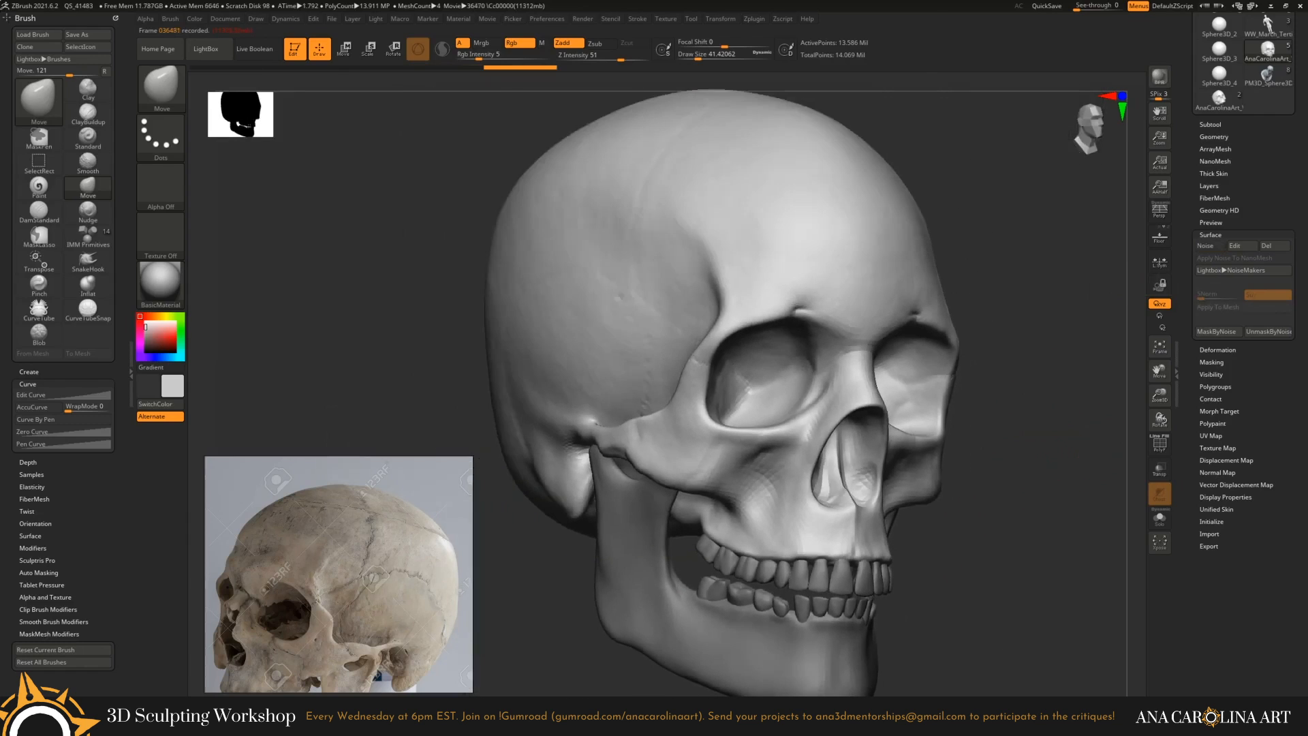
pyautogui.moveTo(1090, 436)
pyautogui.mouseDown()
pyautogui.moveTo(1056, 438)
pyautogui.moveTo(1027, 487)
pyautogui.moveTo(1104, 429)
pyautogui.mouseUp()
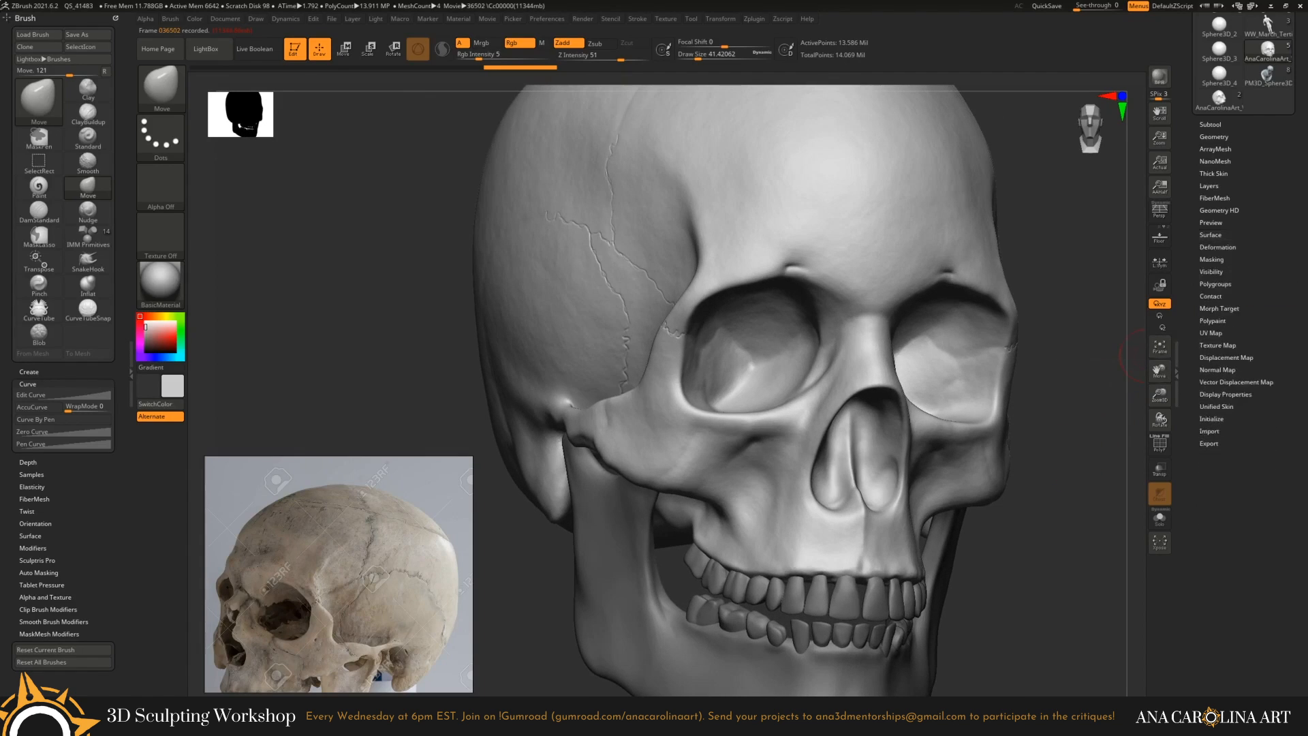
pyautogui.click(1209, 185)
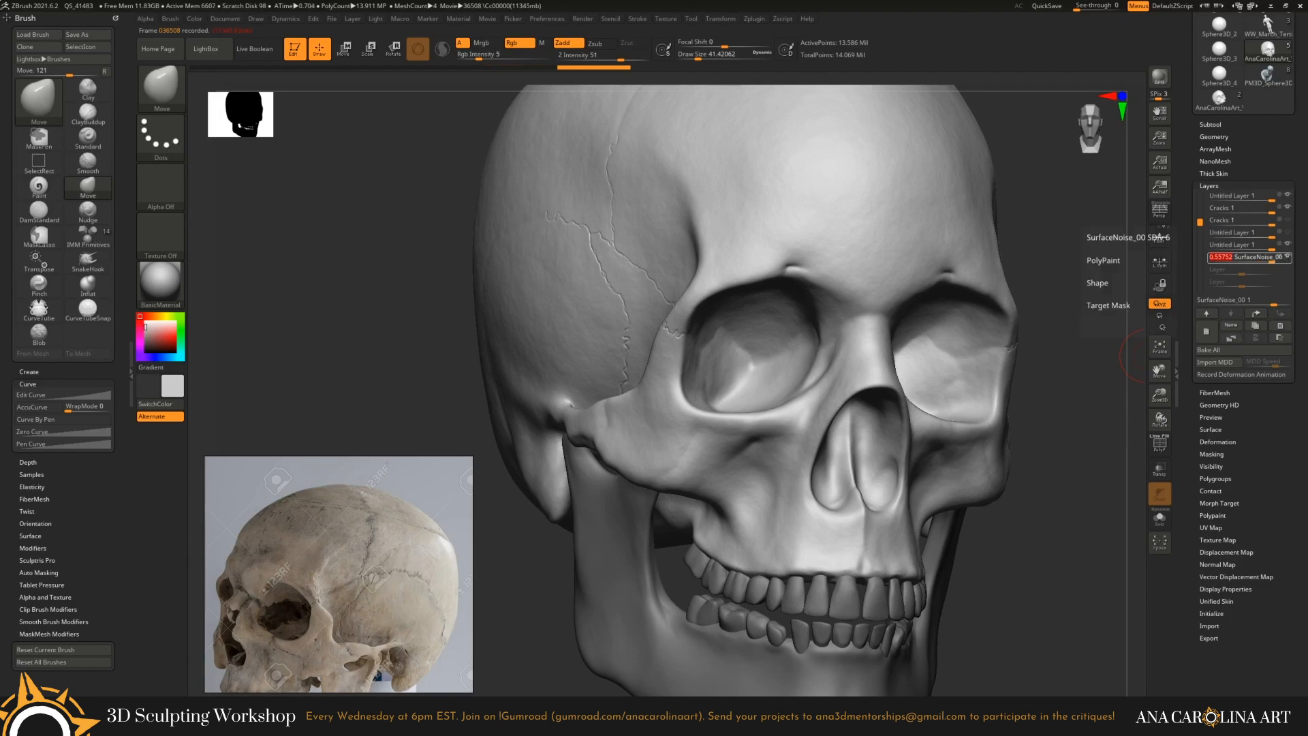
pyautogui.moveTo(1271, 257); pyautogui.dragTo(1234, 257)
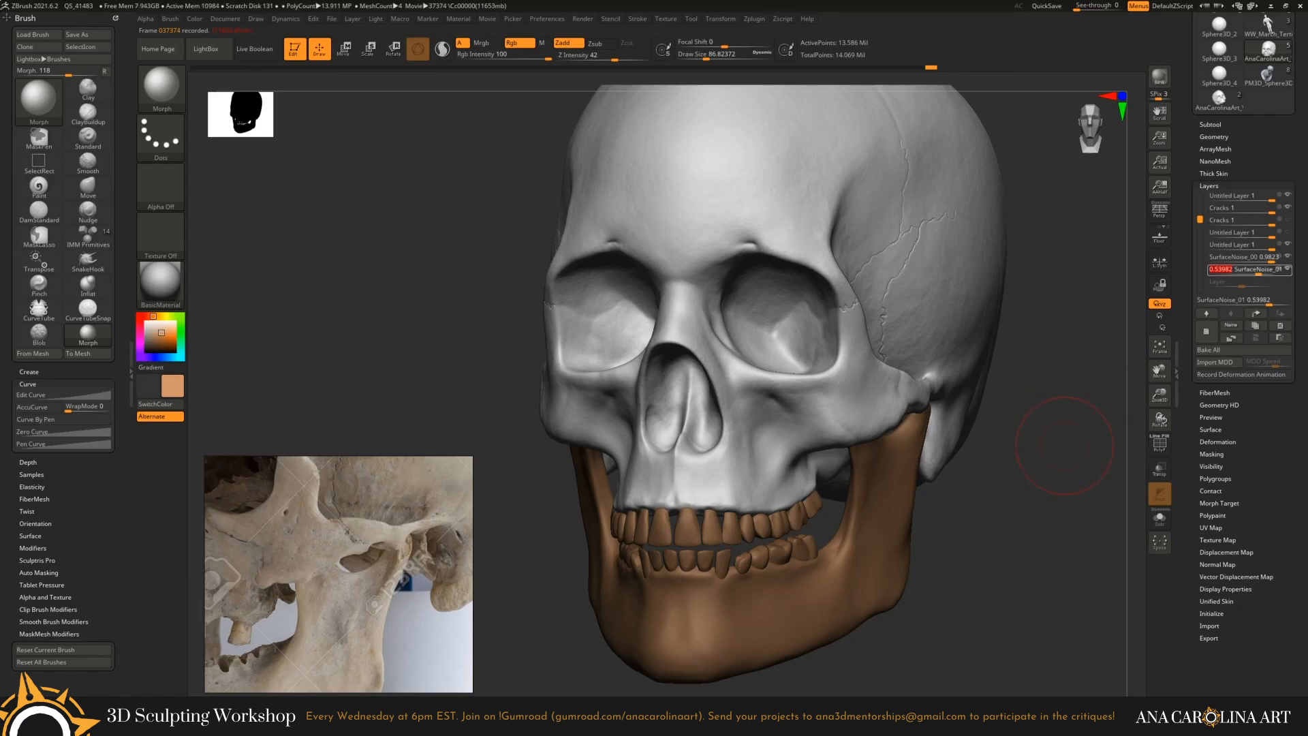
# Set the SurfaceNoise_00 layer's intensity to 1 and examine the surface noise from the front, three-quarter and side views.
pyautogui.moveTo(1071, 475)
pyautogui.mouseDown()
pyautogui.moveTo(1066, 456)
pyautogui.moveTo(1008, 444)
pyautogui.moveTo(920, 446)
pyautogui.moveTo(1144, 418)
pyautogui.mouseUp()
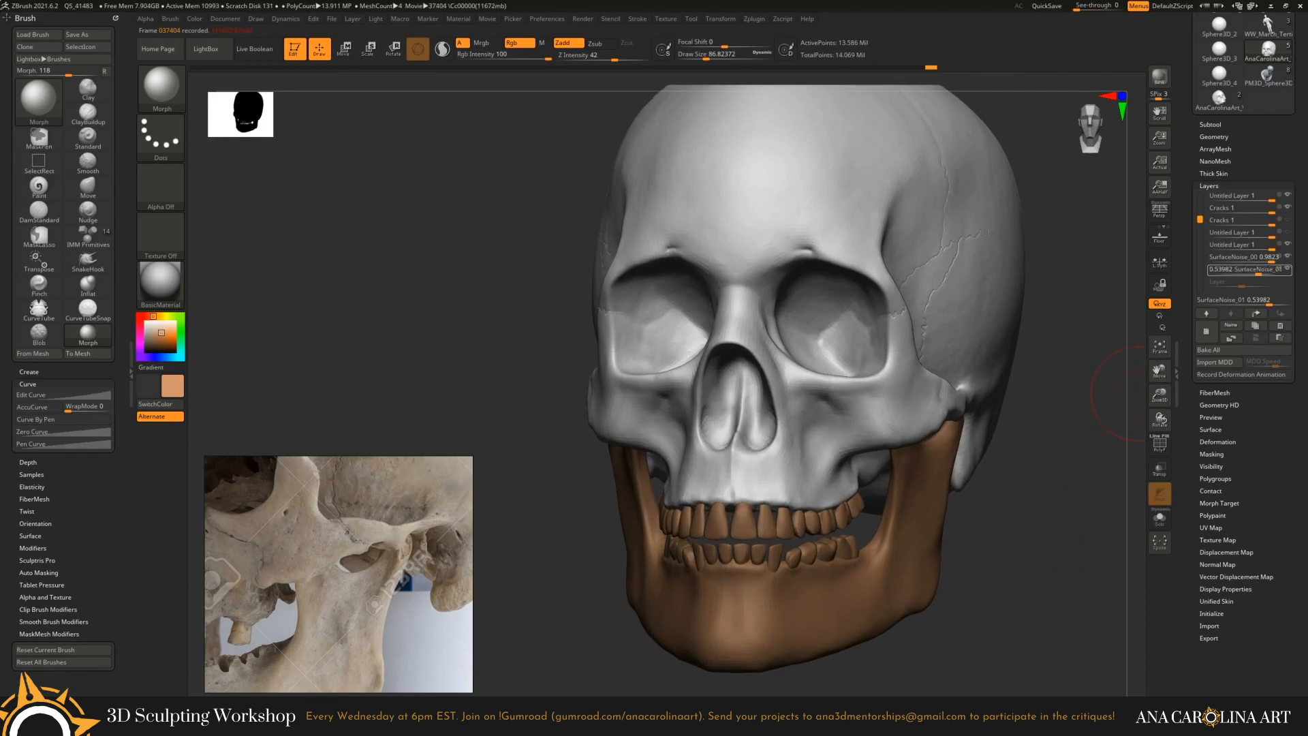
pyautogui.click(1236, 257)
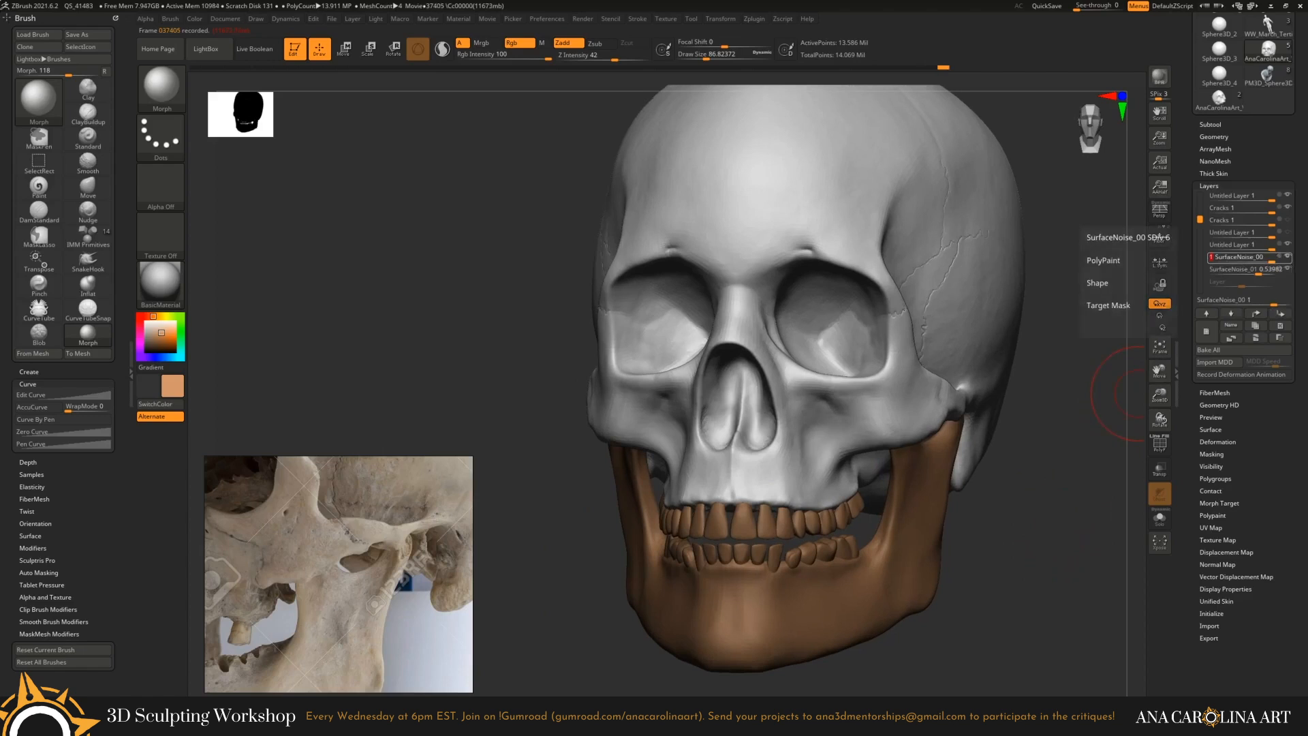
pyautogui.moveTo(1104, 300); pyautogui.dragTo(967, 314)
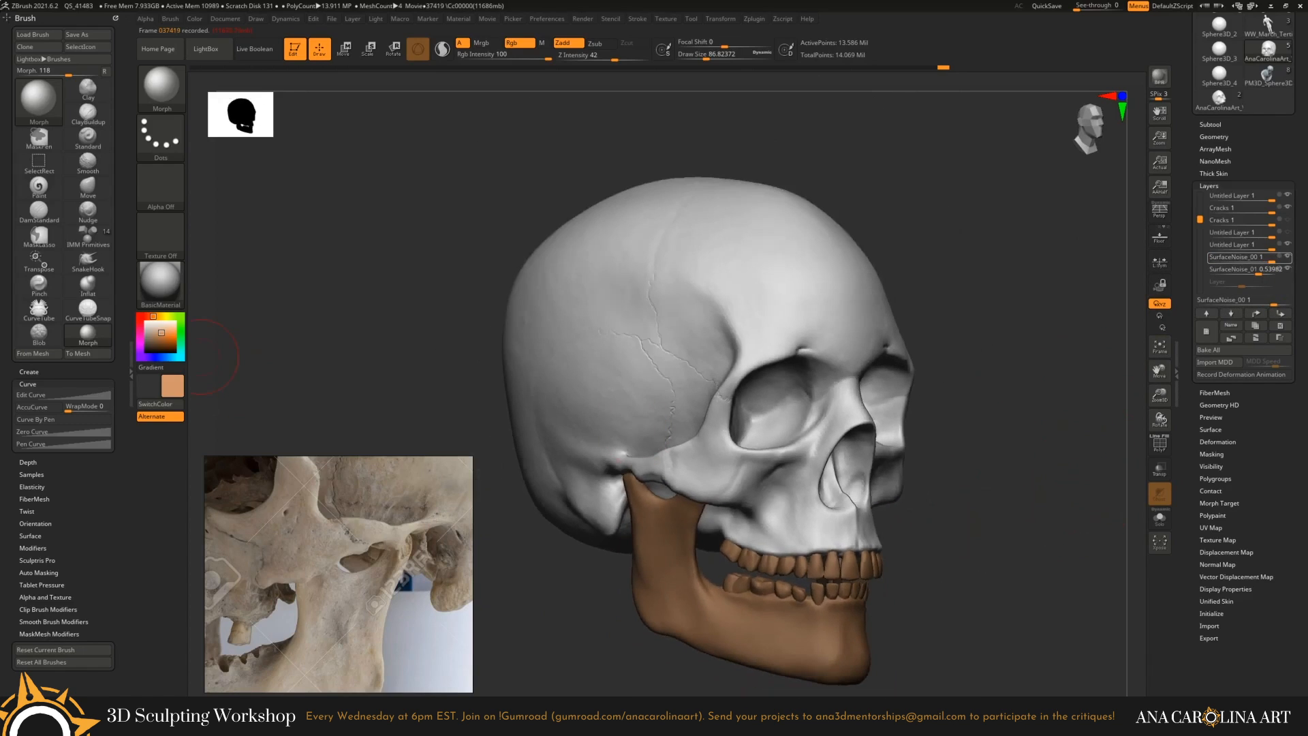
pyautogui.moveTo(869, 293); pyautogui.dragTo(940, 303)
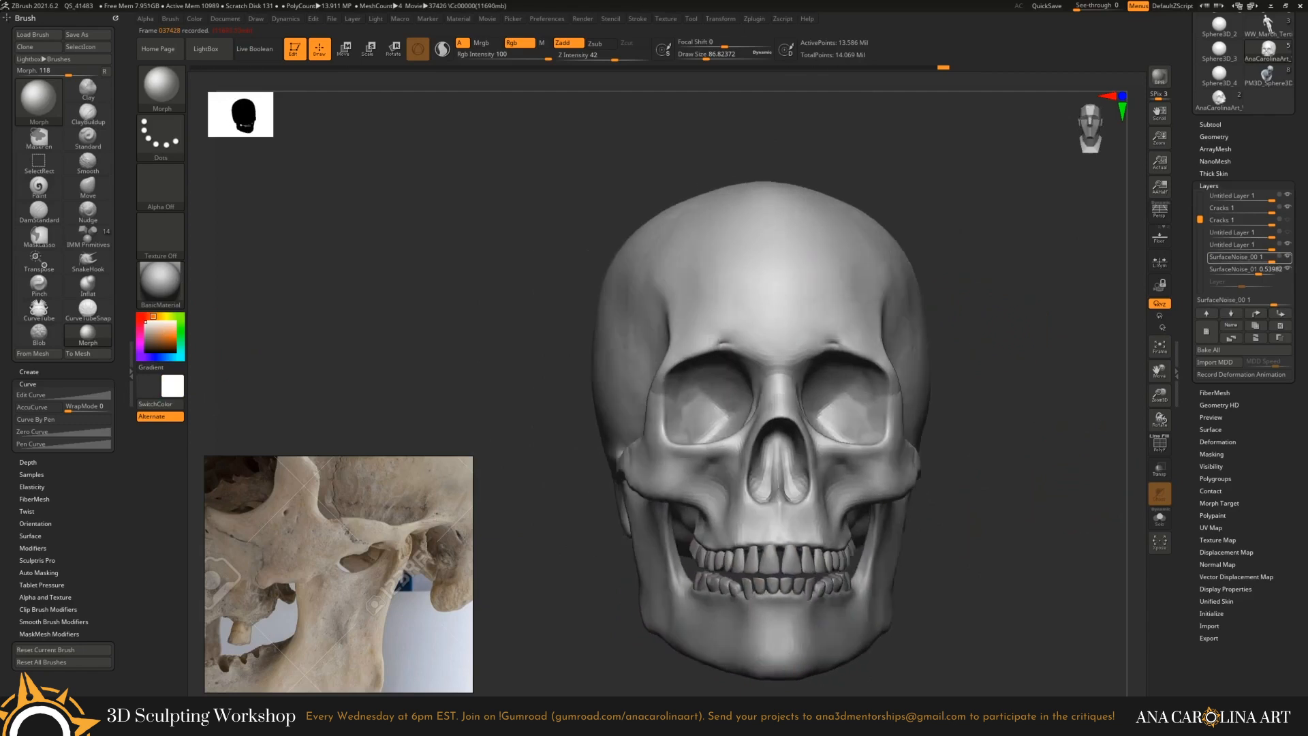
pyautogui.moveTo(1117, 346); pyautogui.dragTo(1044, 356)
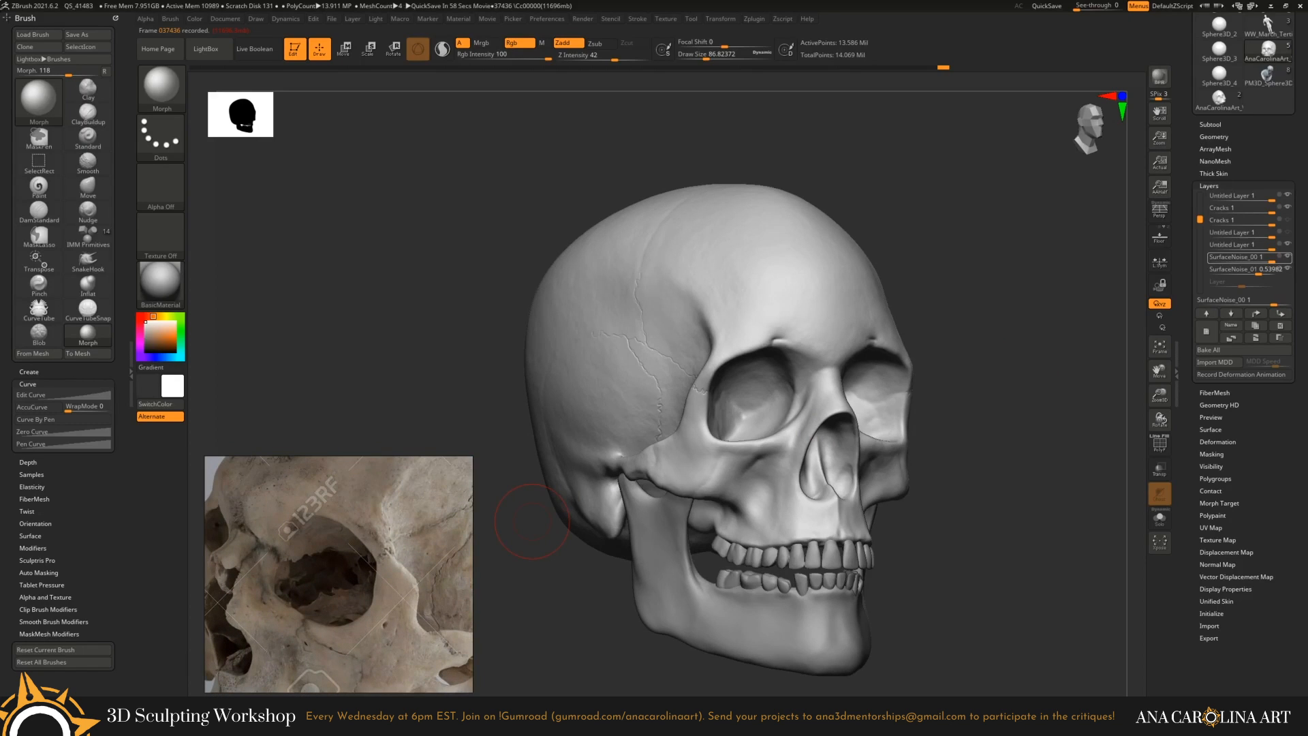
pyautogui.moveTo(532, 521); pyautogui.dragTo(473, 526)
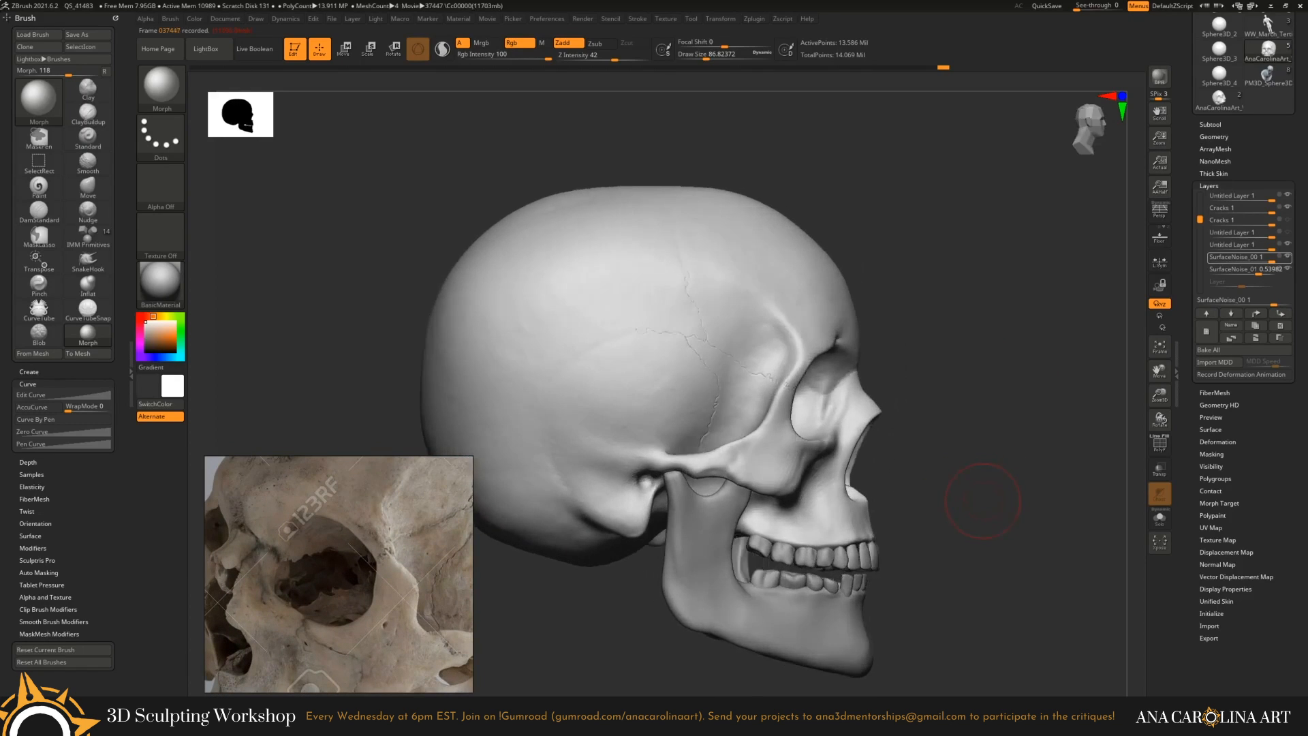
pyautogui.moveTo(892, 507); pyautogui.dragTo(964, 499)
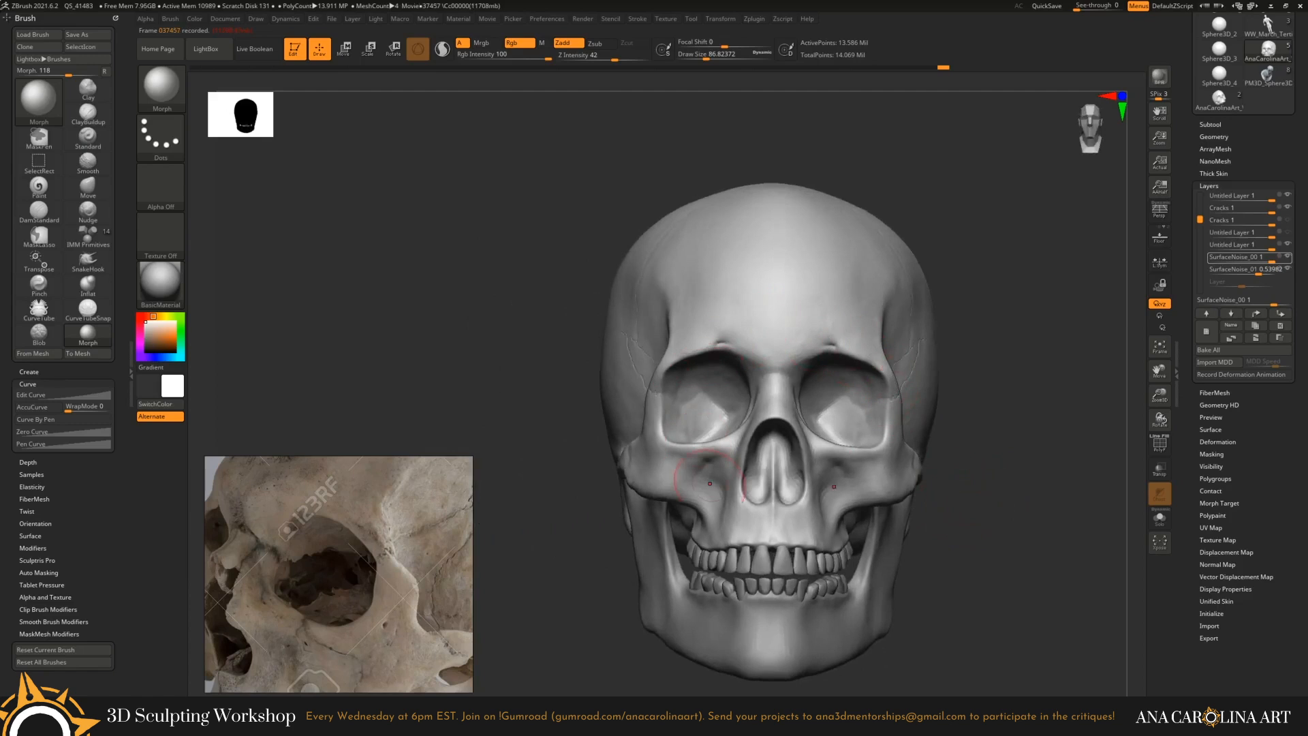
pyautogui.moveTo(1052, 531); pyautogui.dragTo(1123, 565)
pyautogui.moveTo(564, 374); pyautogui.dragTo(598, 642)
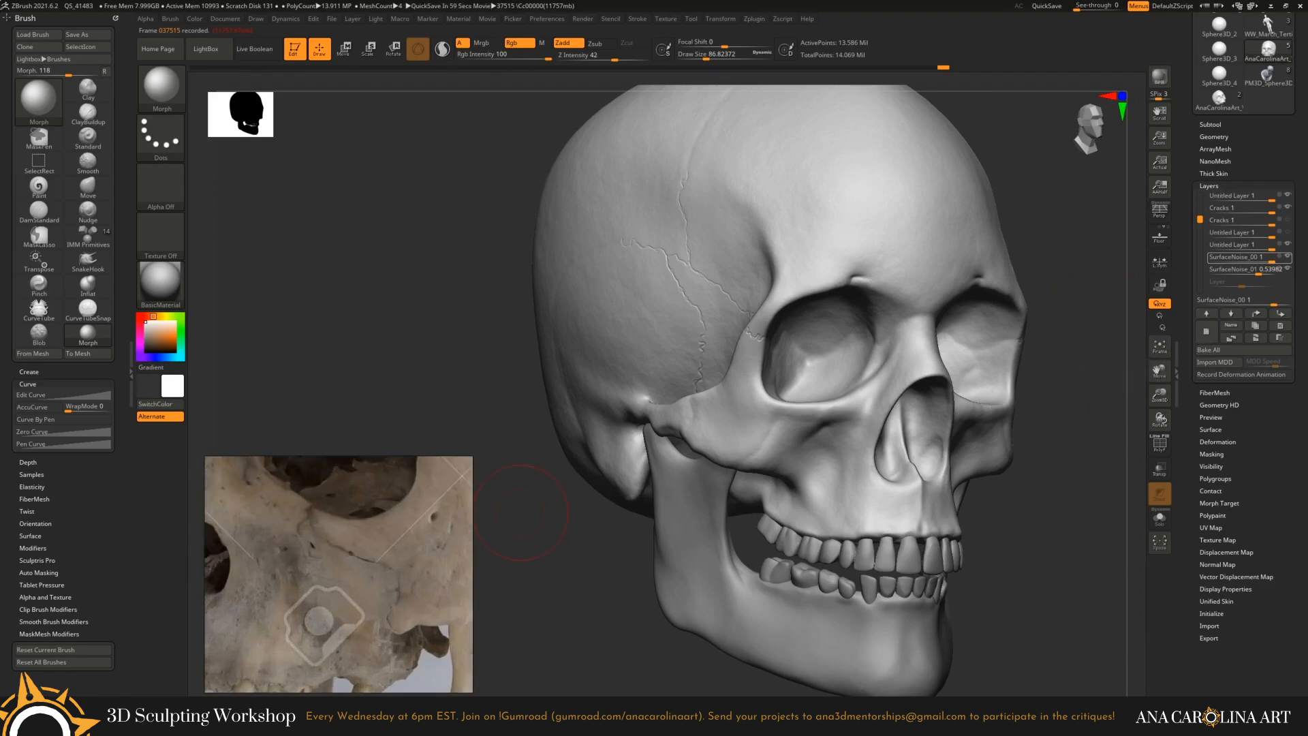
# Add a new sculpt layer to the skull and name it LittleCavities_00.
pyautogui.moveTo(1018, 550); pyautogui.dragTo(1062, 518)
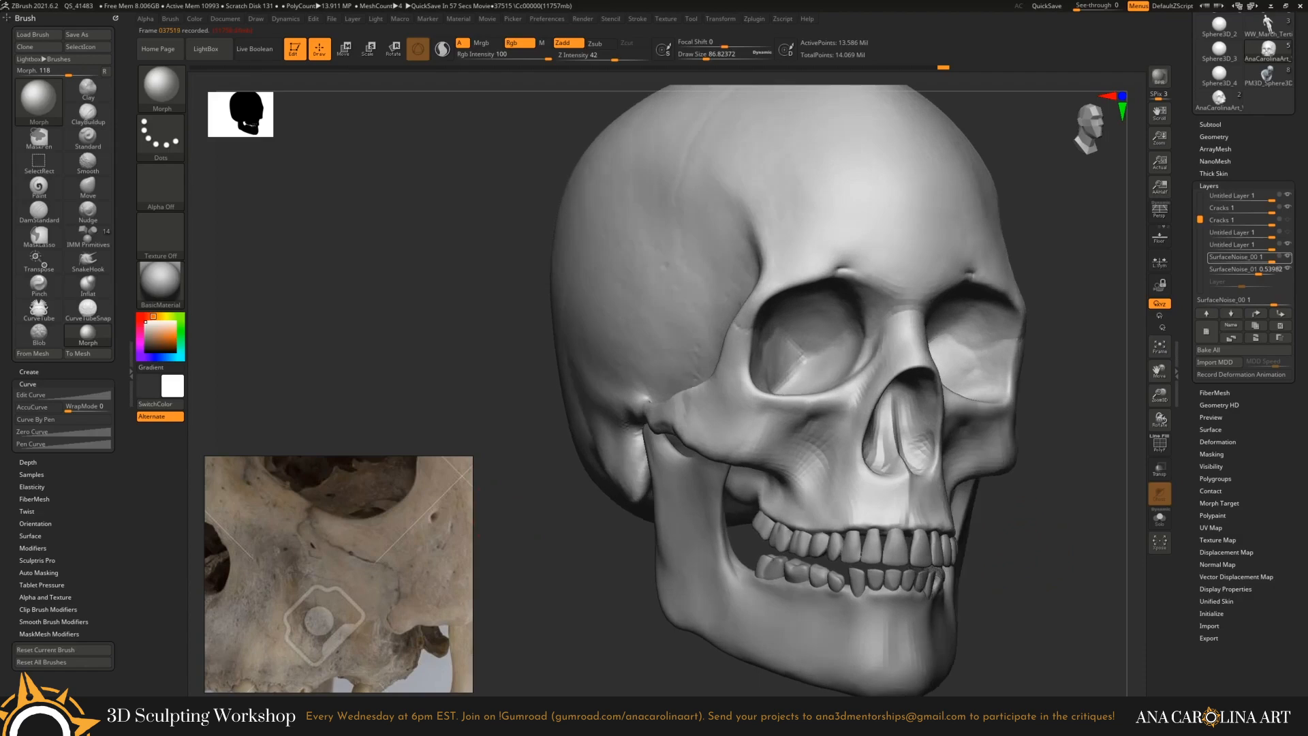
pyautogui.click(1206, 332)
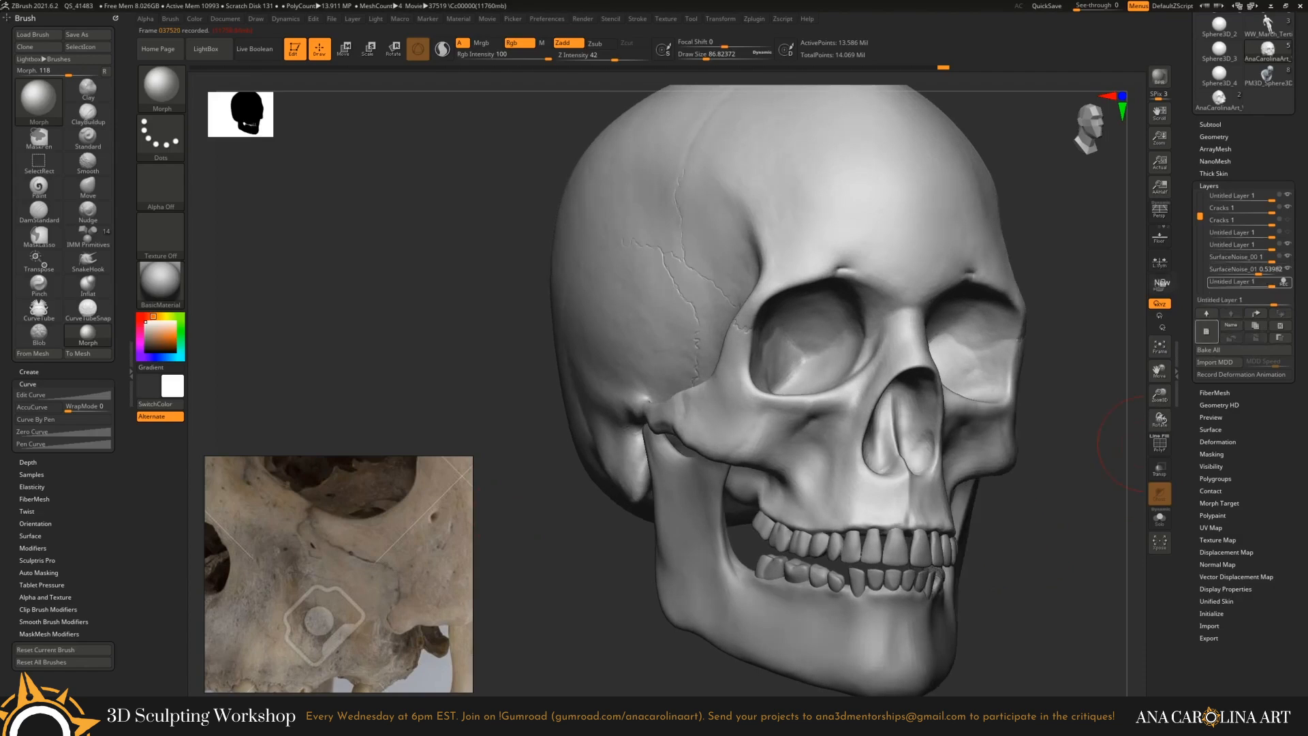
pyautogui.click(1230, 325)
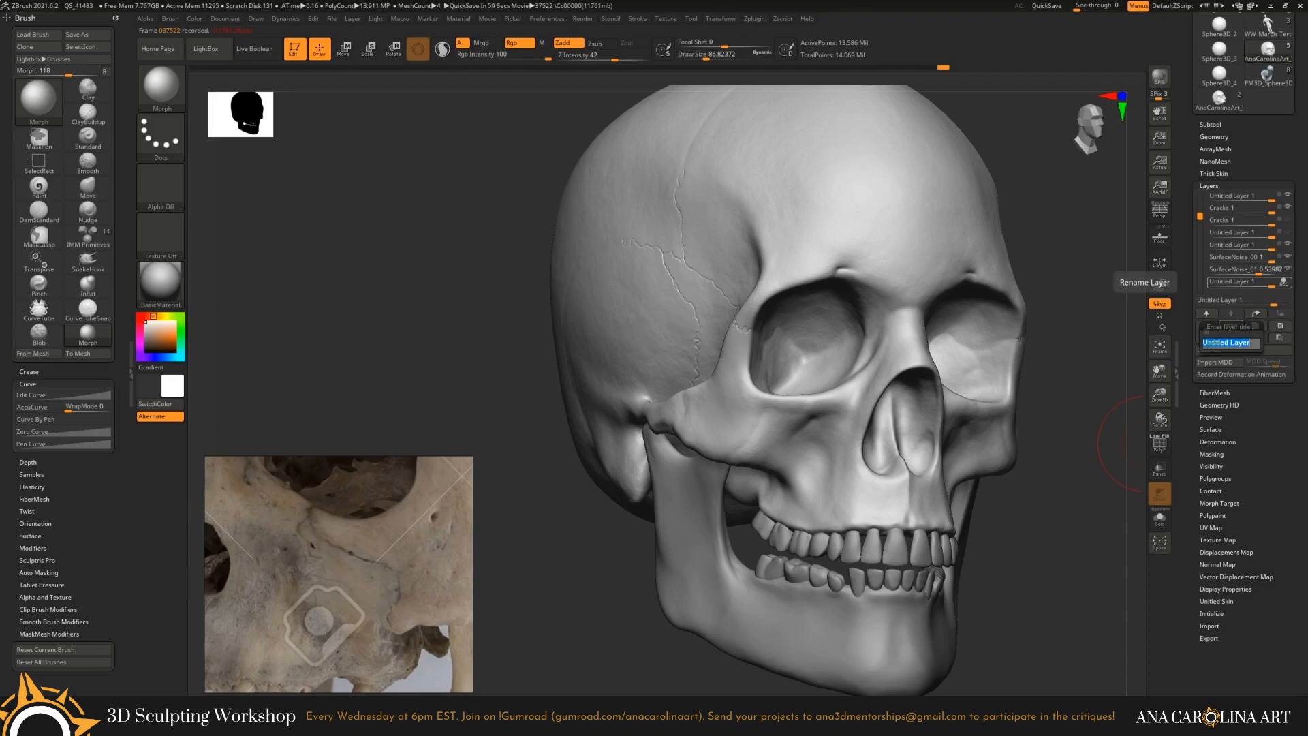
pyautogui.write('Li')
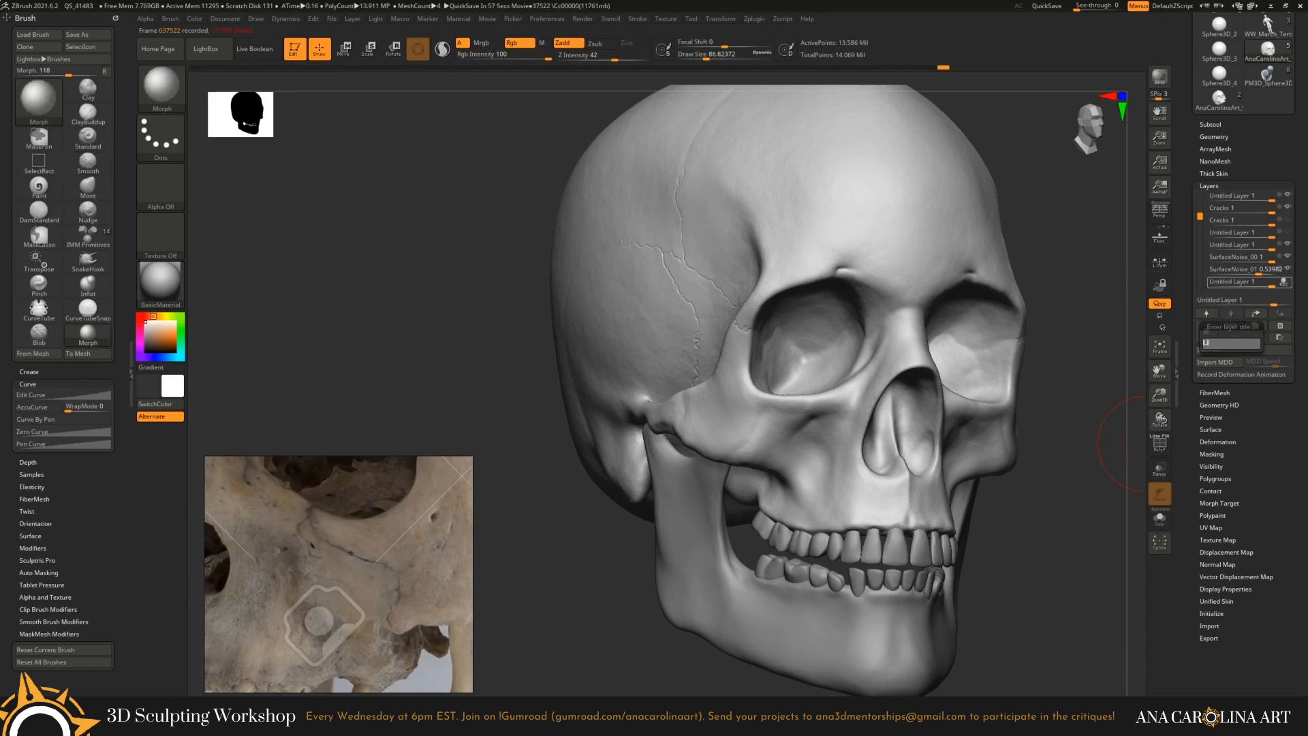
pyautogui.write('ttleCaviti')
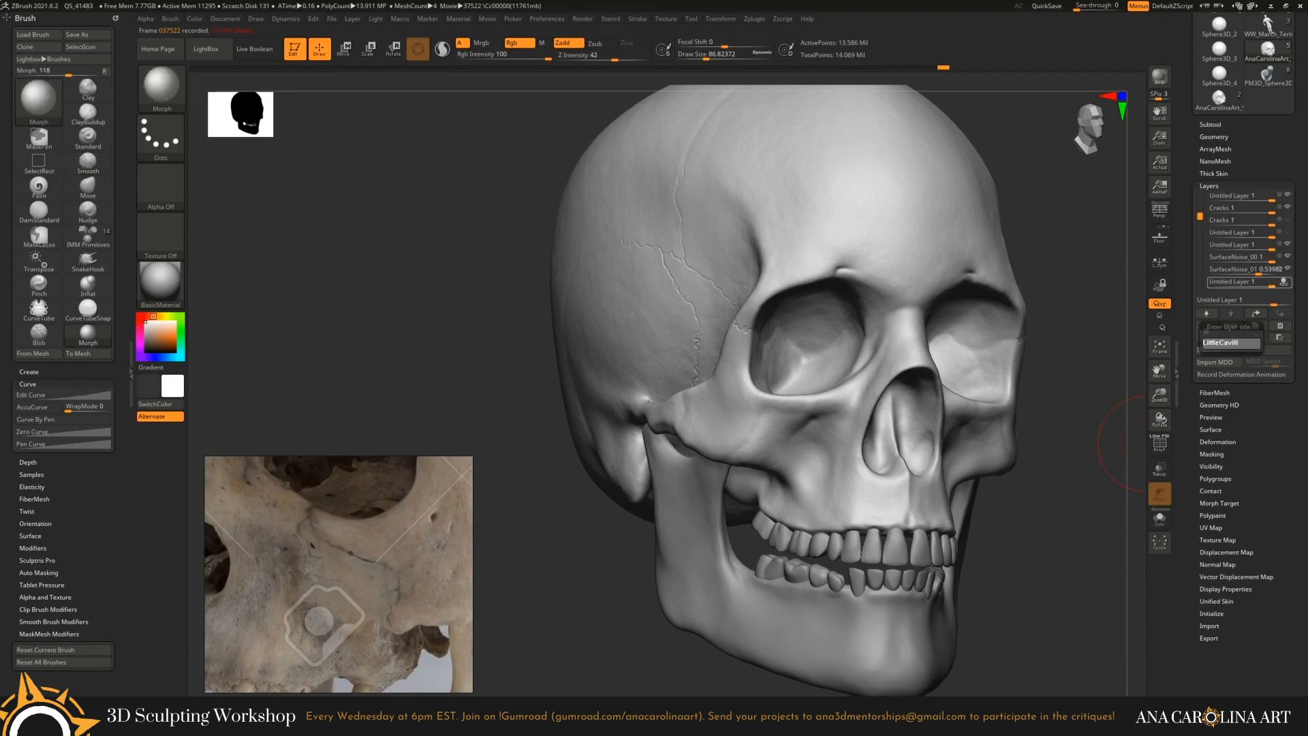
pyautogui.write('es_0')
pyautogui.press('Return')
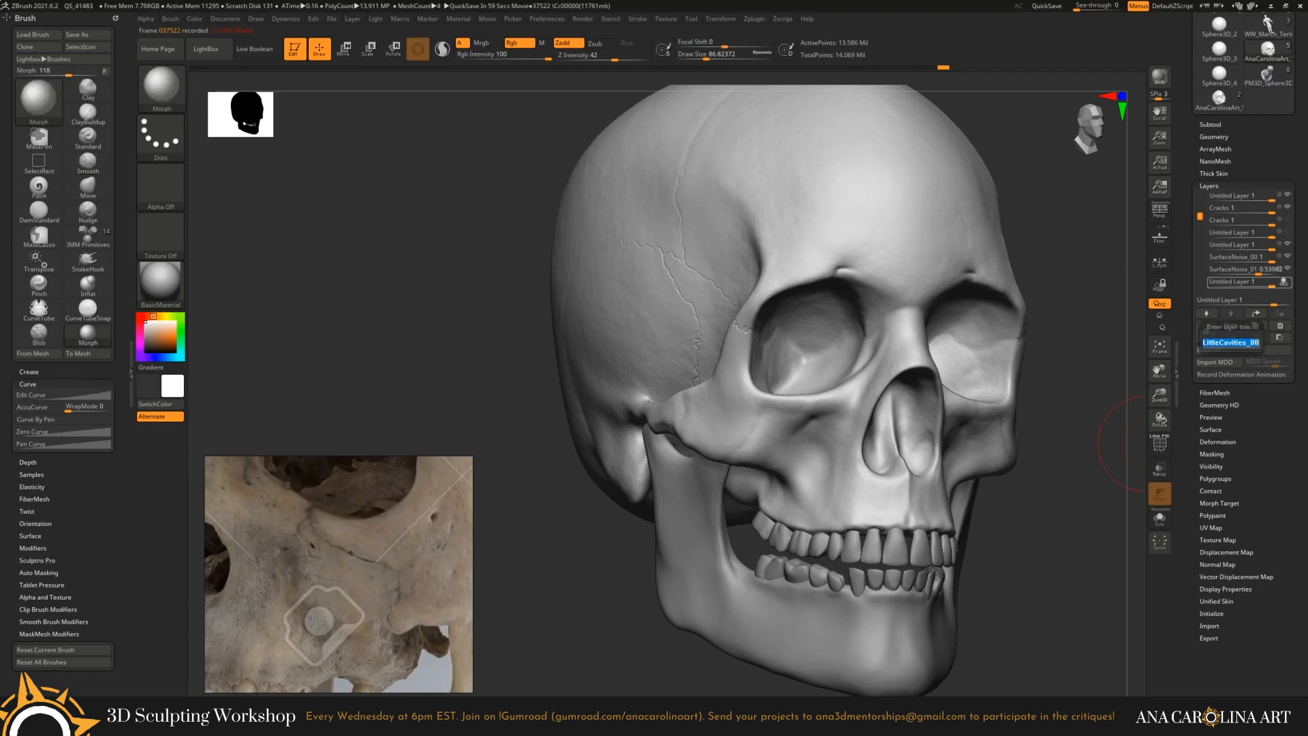
pyautogui.moveTo(1200, 282); pyautogui.dragTo(1200, 293)
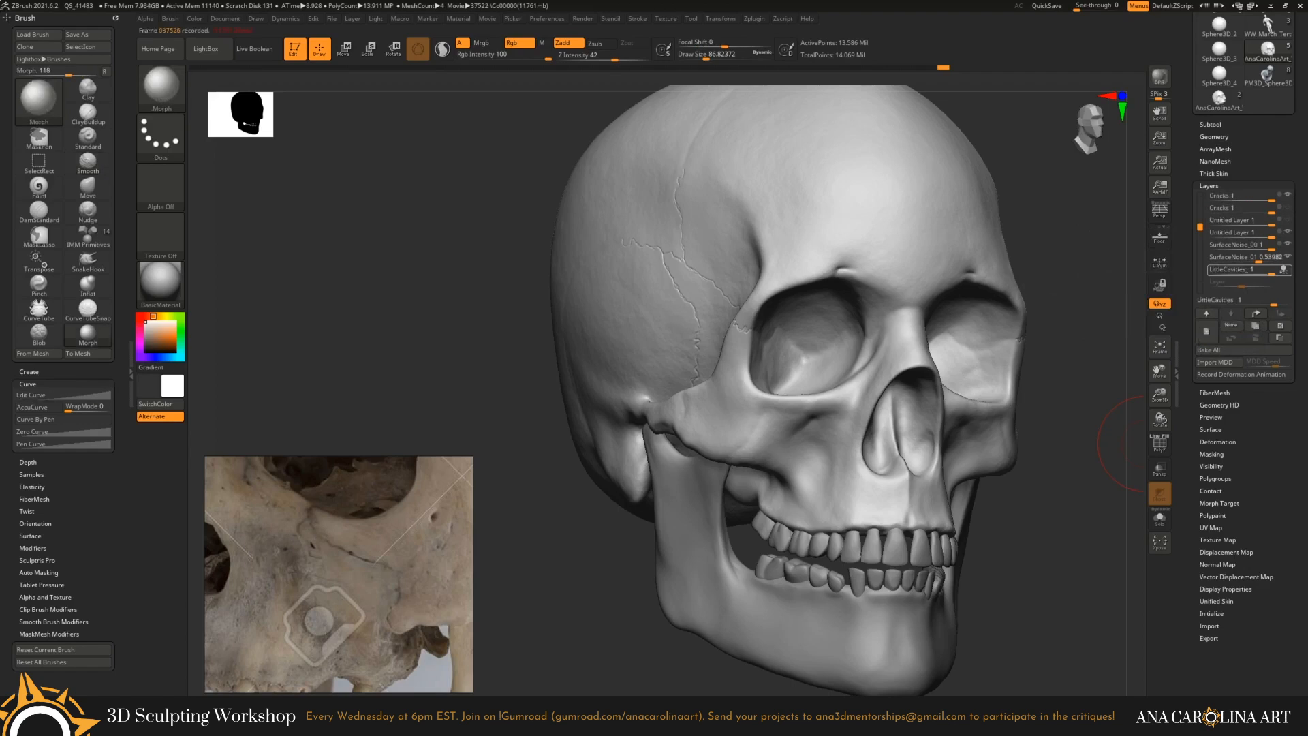
pyautogui.moveTo(1089, 310); pyautogui.dragTo(1117, 310)
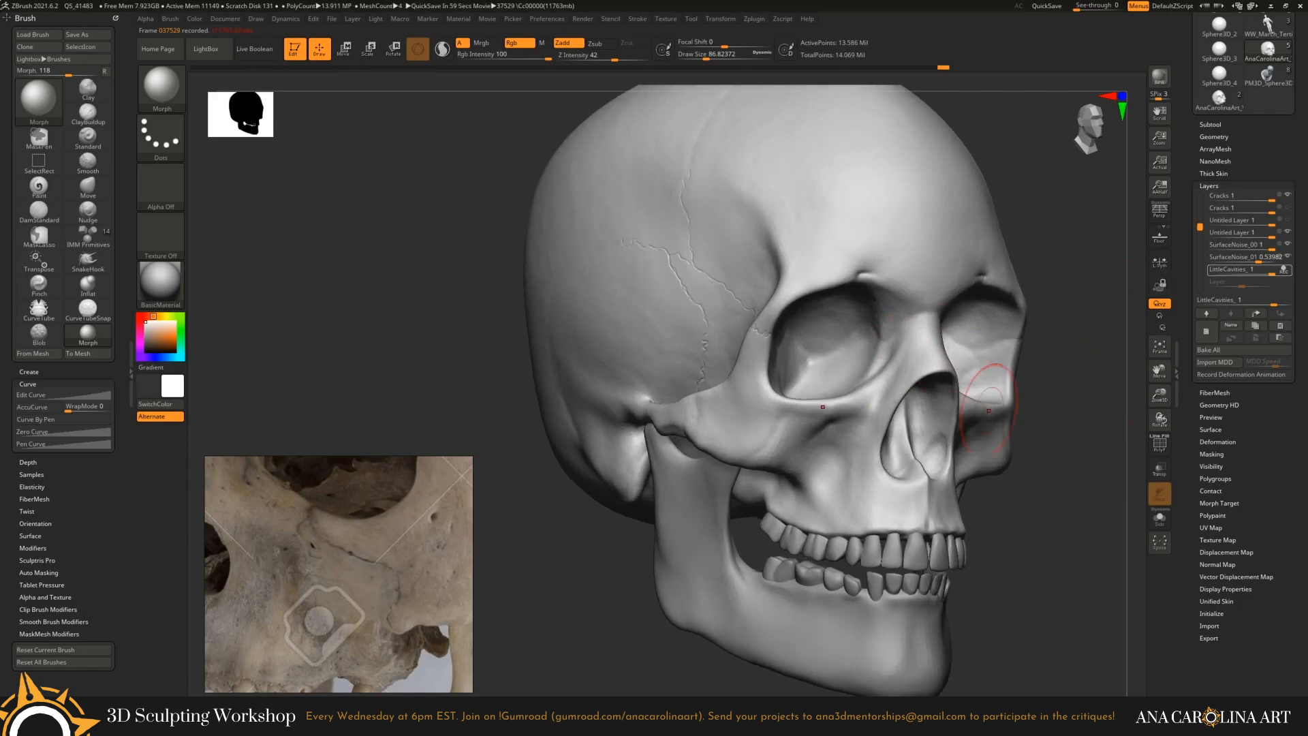
# Choose the Standard brush with the DragRect stroke and load Alpha 23 for stamping small cavities.
pyautogui.moveTo(986, 386)
pyautogui.mouseDown()
pyautogui.moveTo(968, 511)
pyautogui.moveTo(1008, 599)
pyautogui.moveTo(1036, 571)
pyautogui.moveTo(1016, 555)
pyautogui.mouseUp()
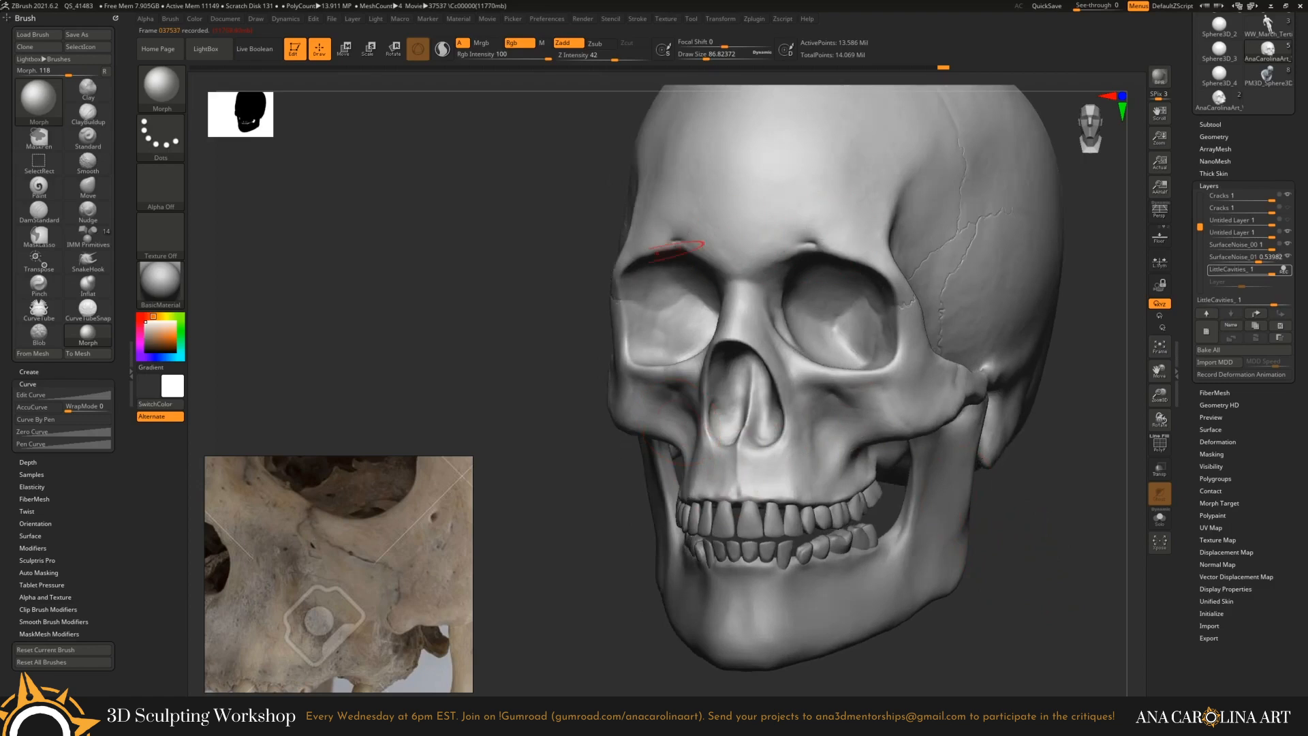
pyautogui.moveTo(513, 416)
pyautogui.mouseDown()
pyautogui.moveTo(455, 404)
pyautogui.moveTo(432, 378)
pyautogui.mouseUp()
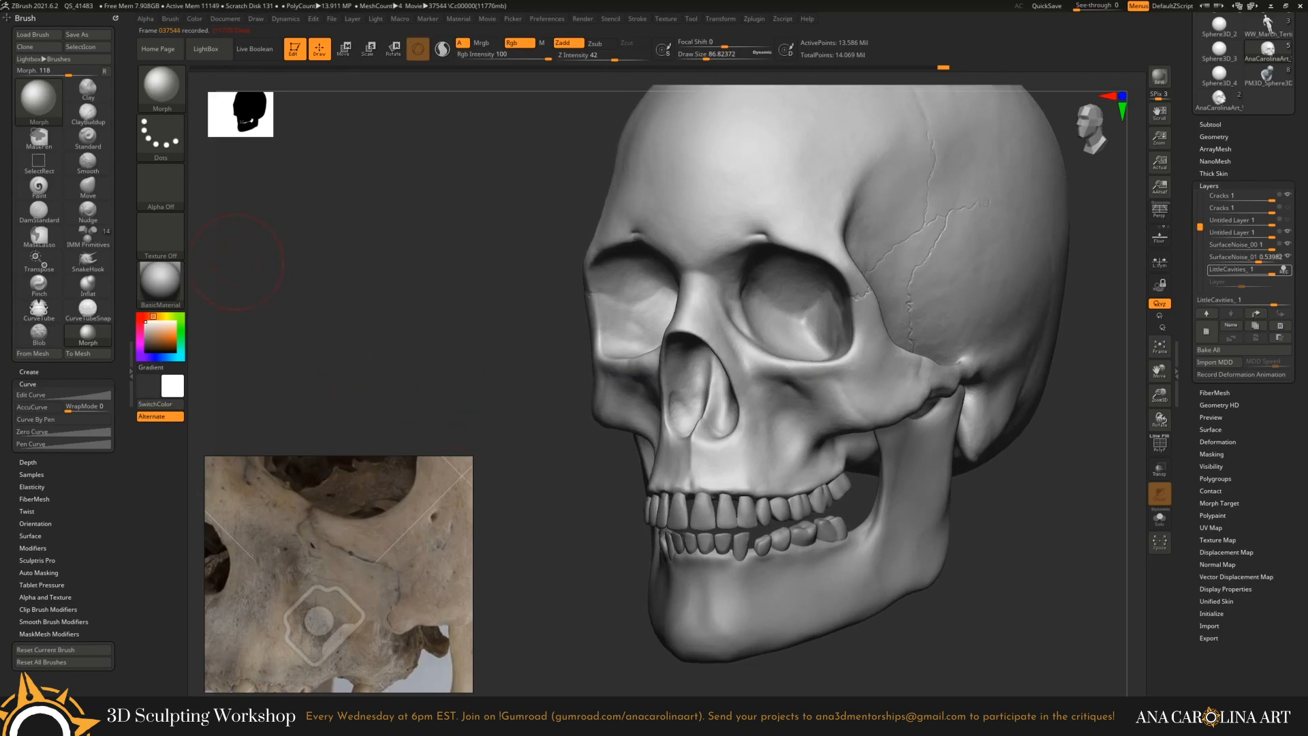
pyautogui.press('b')
pyautogui.press('s')
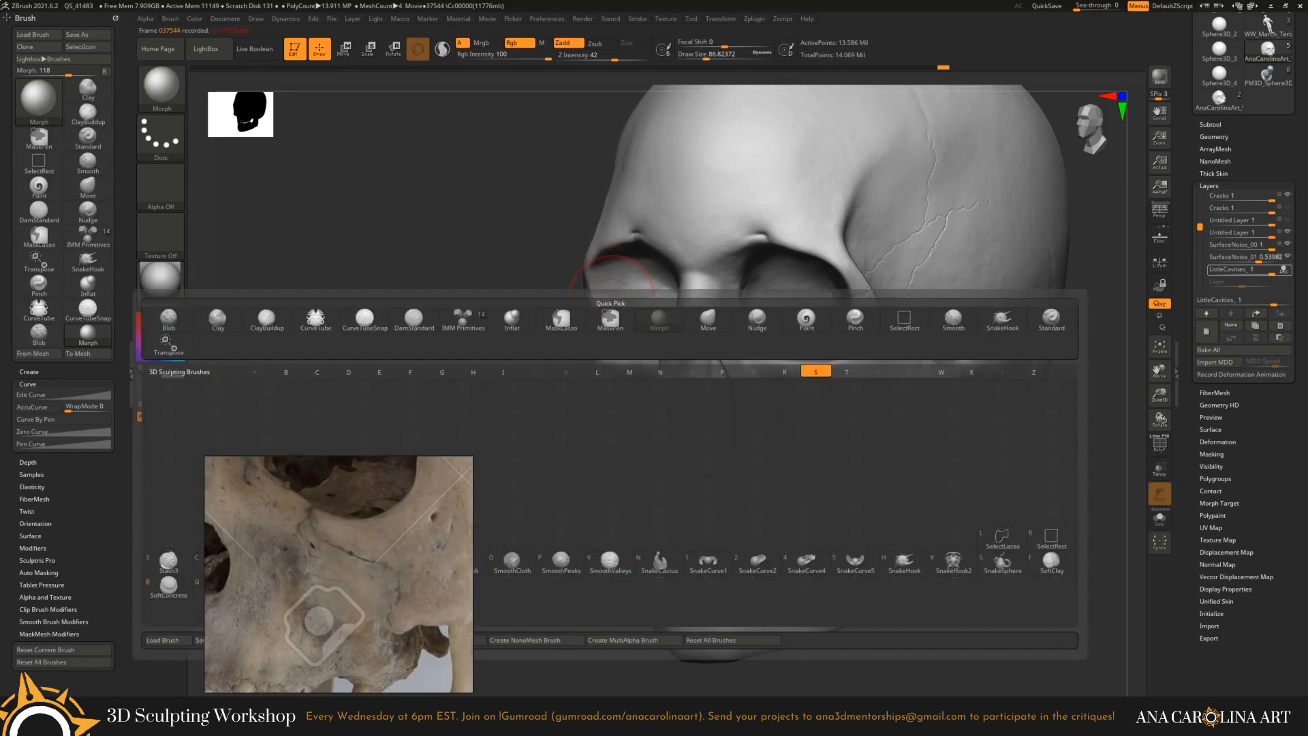
pyautogui.press('t')
pyautogui.moveTo(487, 399); pyautogui.dragTo(488, 329)
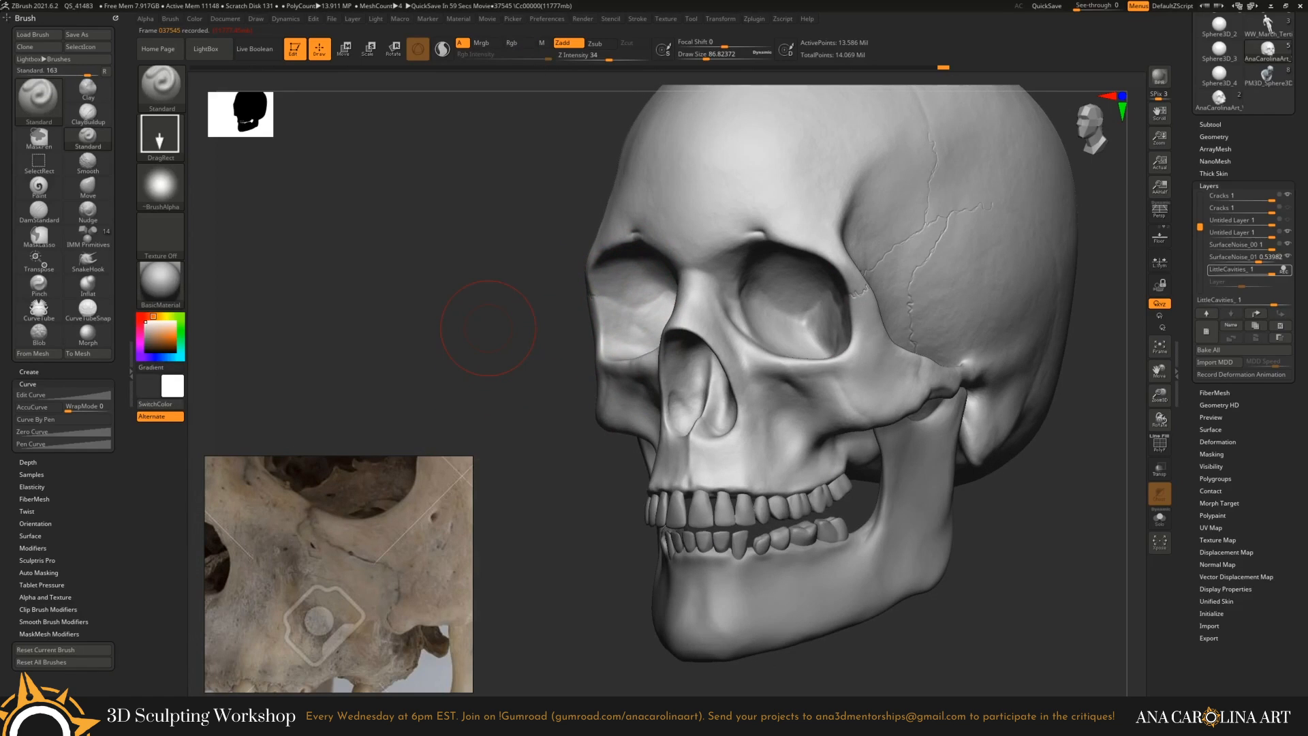
pyautogui.moveTo(258, 245)
pyautogui.keyDown('alt'); pyautogui.mouseDown()
pyautogui.moveTo(317, 264)
pyautogui.moveTo(323, 307)
pyautogui.mouseUp(); pyautogui.keyUp('alt')
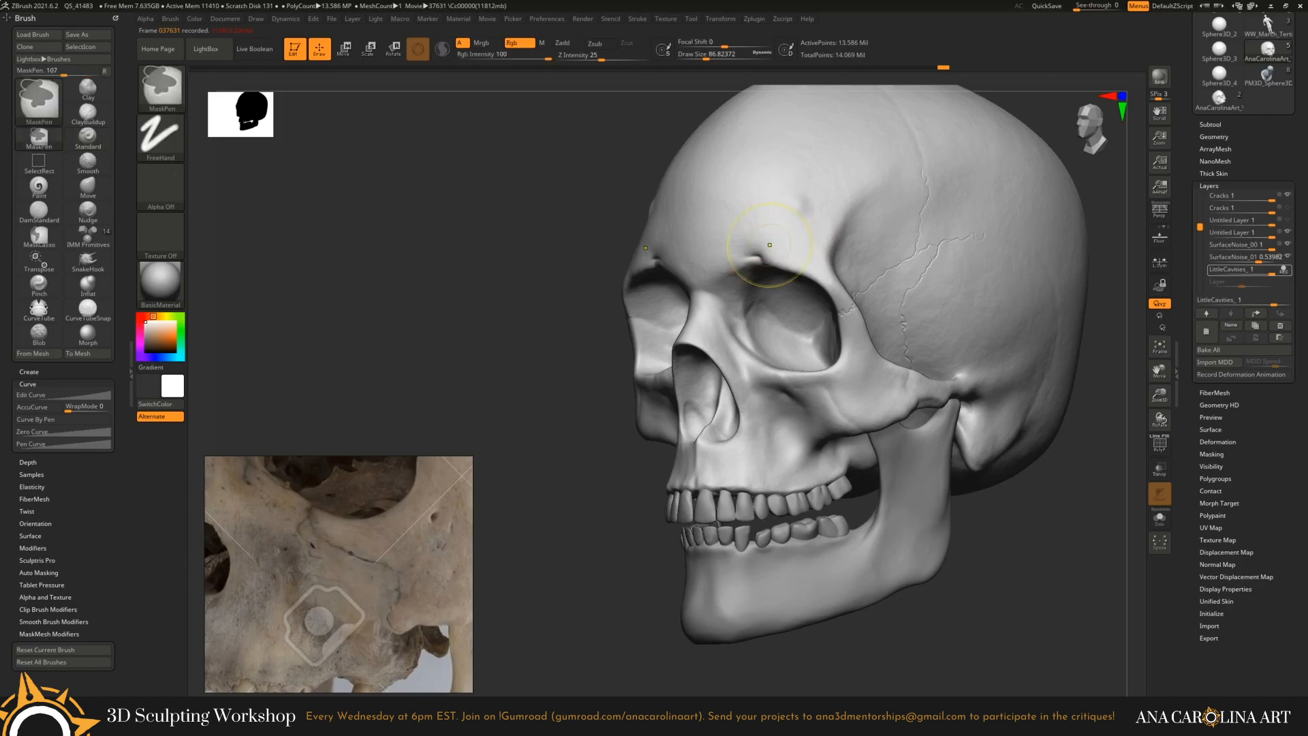
pyautogui.click(161, 185)
pyautogui.click(615, 235)
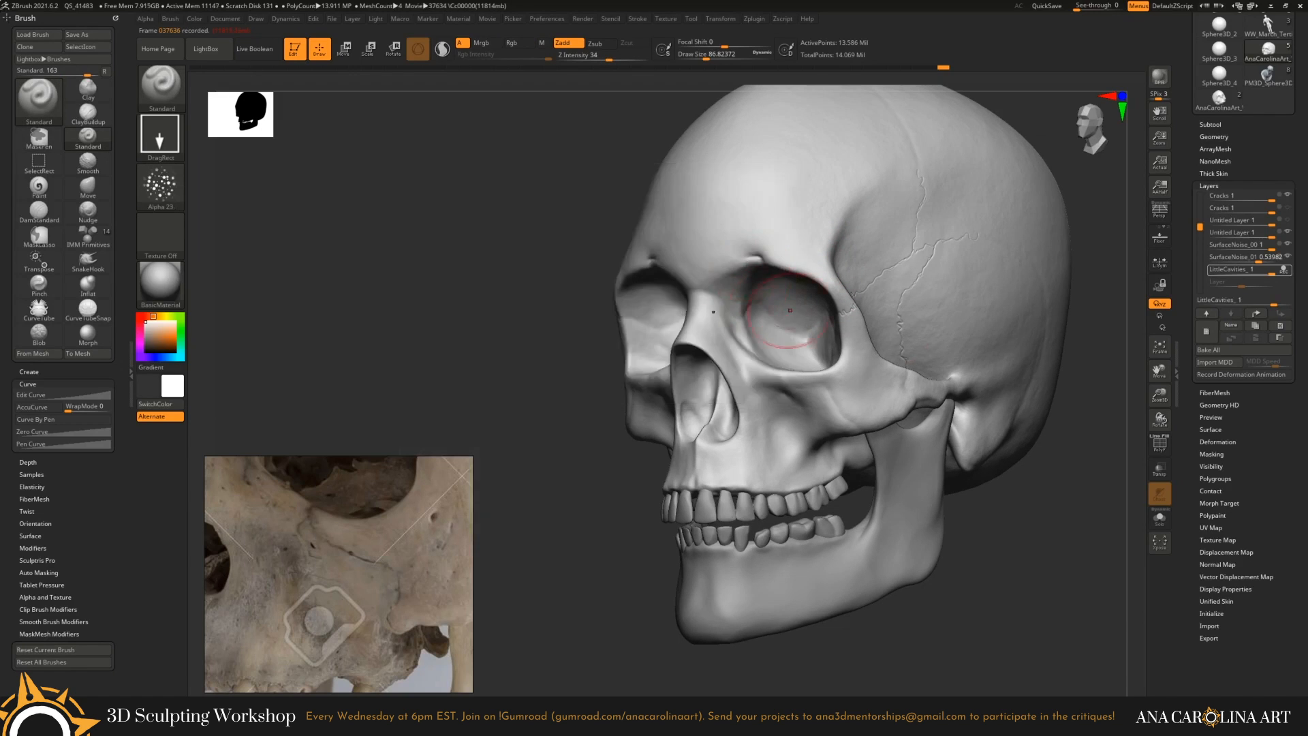
# Set the brush's focal shift to 69, draw size to about 44 and Z intensity to 8, testing cavity stamps near the brow.
pyautogui.moveTo(654, 245)
pyautogui.mouseDown()
pyautogui.moveTo(826, 283)
pyautogui.moveTo(751, 295)
pyautogui.moveTo(794, 257)
pyautogui.mouseUp()
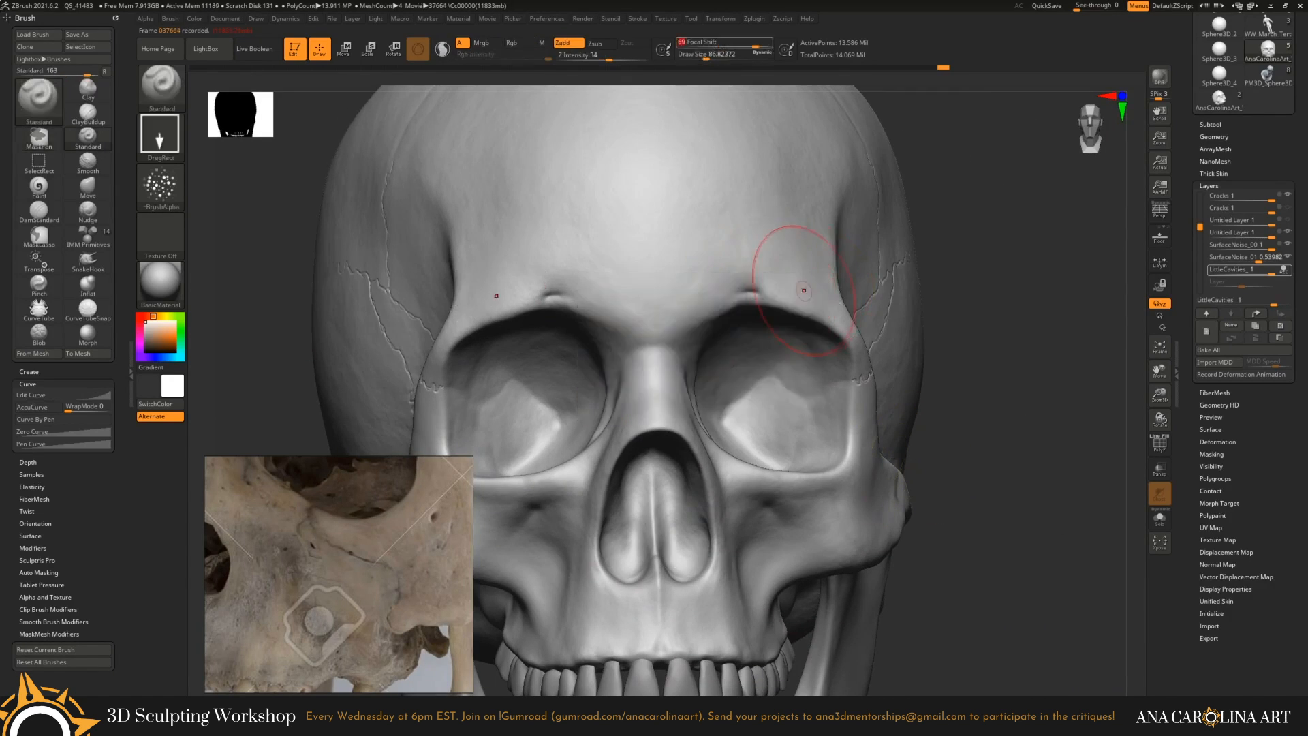
pyautogui.press('f')
pyautogui.moveTo(954, 286); pyautogui.dragTo(873, 264)
pyautogui.click(161, 185)
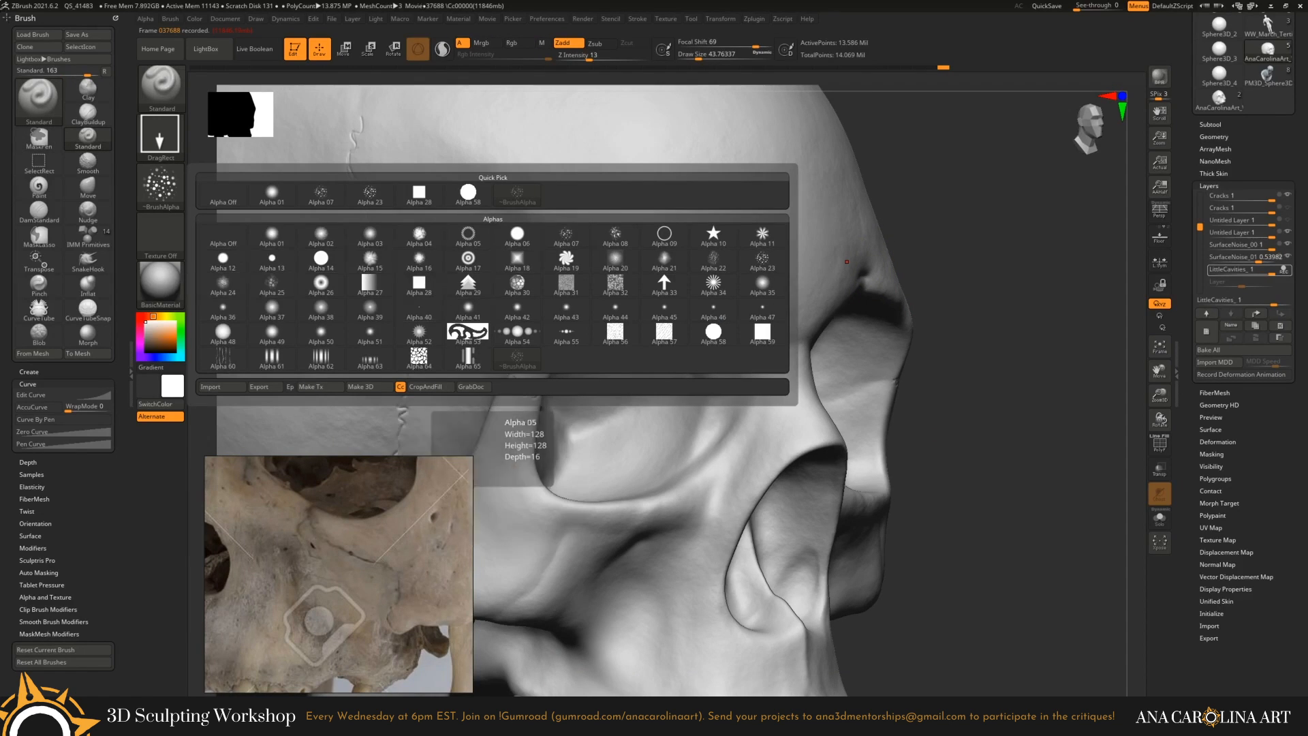
pyautogui.moveTo(636, 277)
pyautogui.mouseDown()
pyautogui.moveTo(492, 406)
pyautogui.moveTo(782, 417)
pyautogui.mouseUp()
pyautogui.press('b')
pyautogui.click(782, 418)
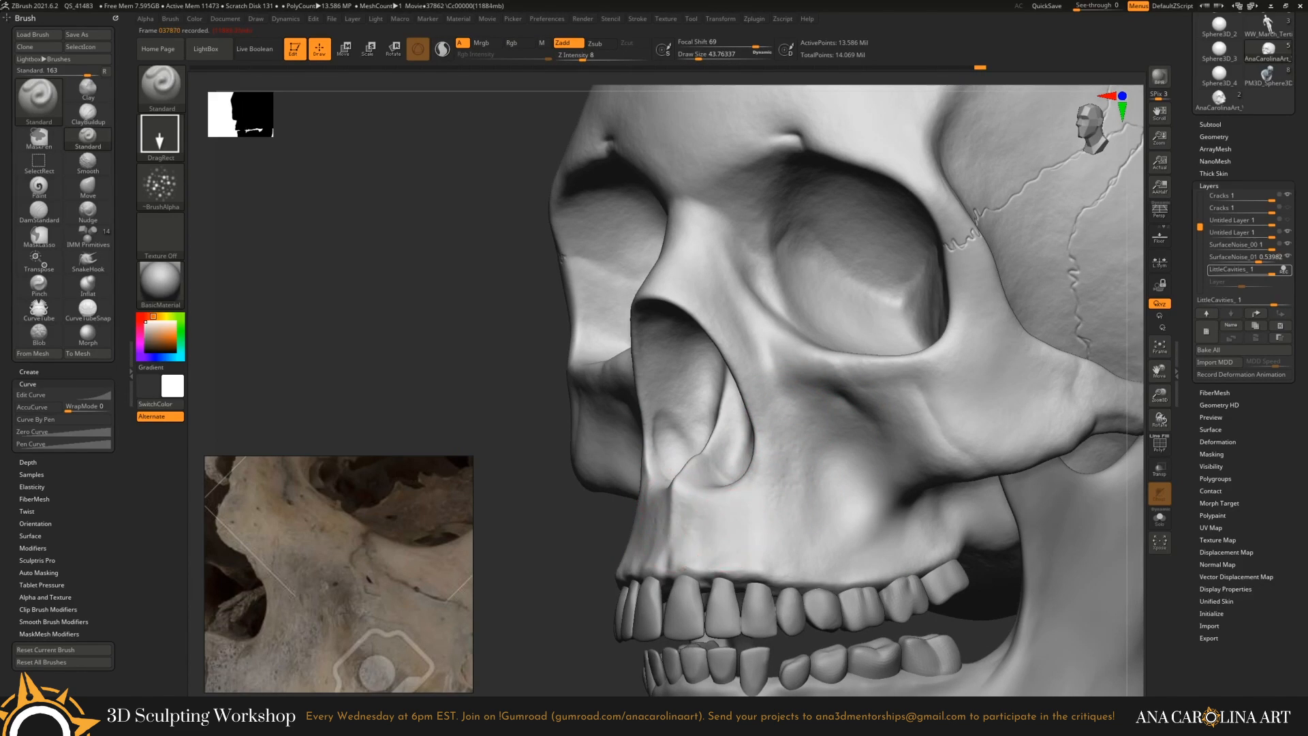
# Stamp small cavities over the maxilla above the teeth, around the orbit rims and on the nasal bridge.
pyautogui.moveTo(782, 417); pyautogui.dragTo(613, 414)
pyautogui.press('f')
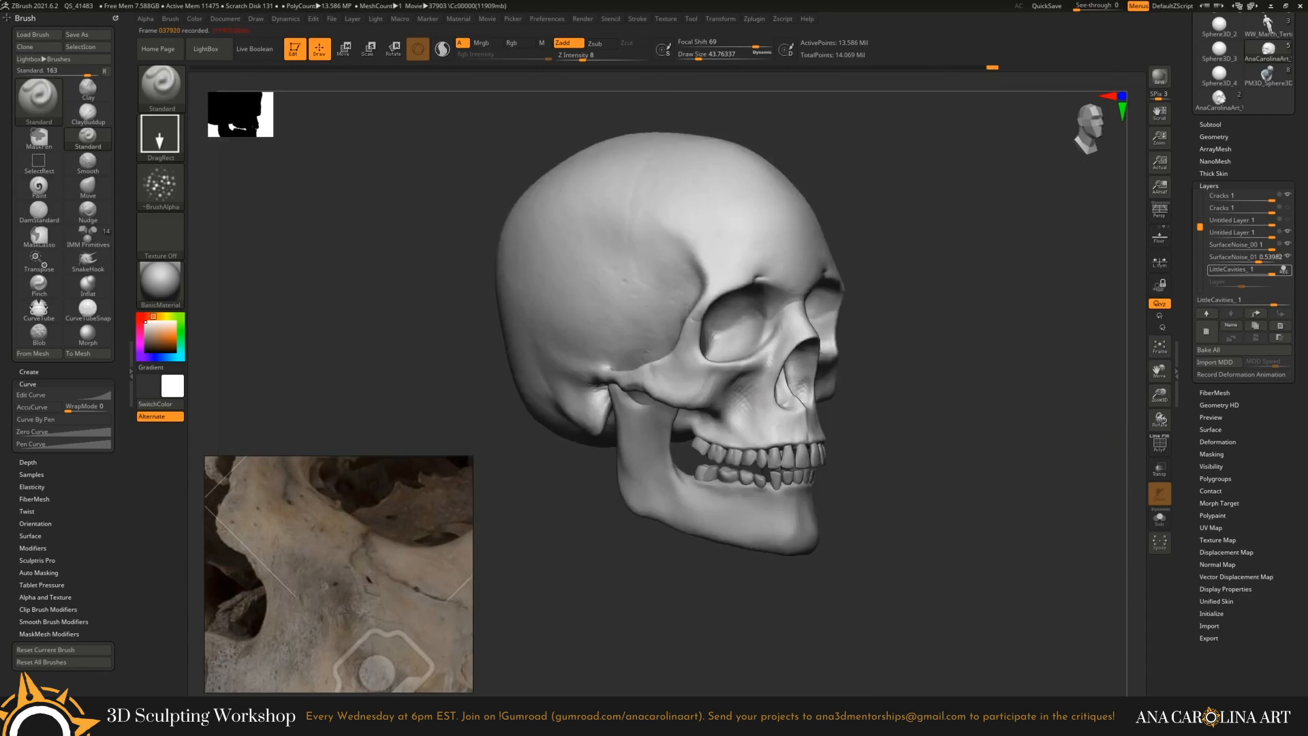
pyautogui.press('f')
pyautogui.keyDown('alt'); pyautogui.moveTo(729, 408); pyautogui.dragTo(729, 511); pyautogui.keyUp('alt')
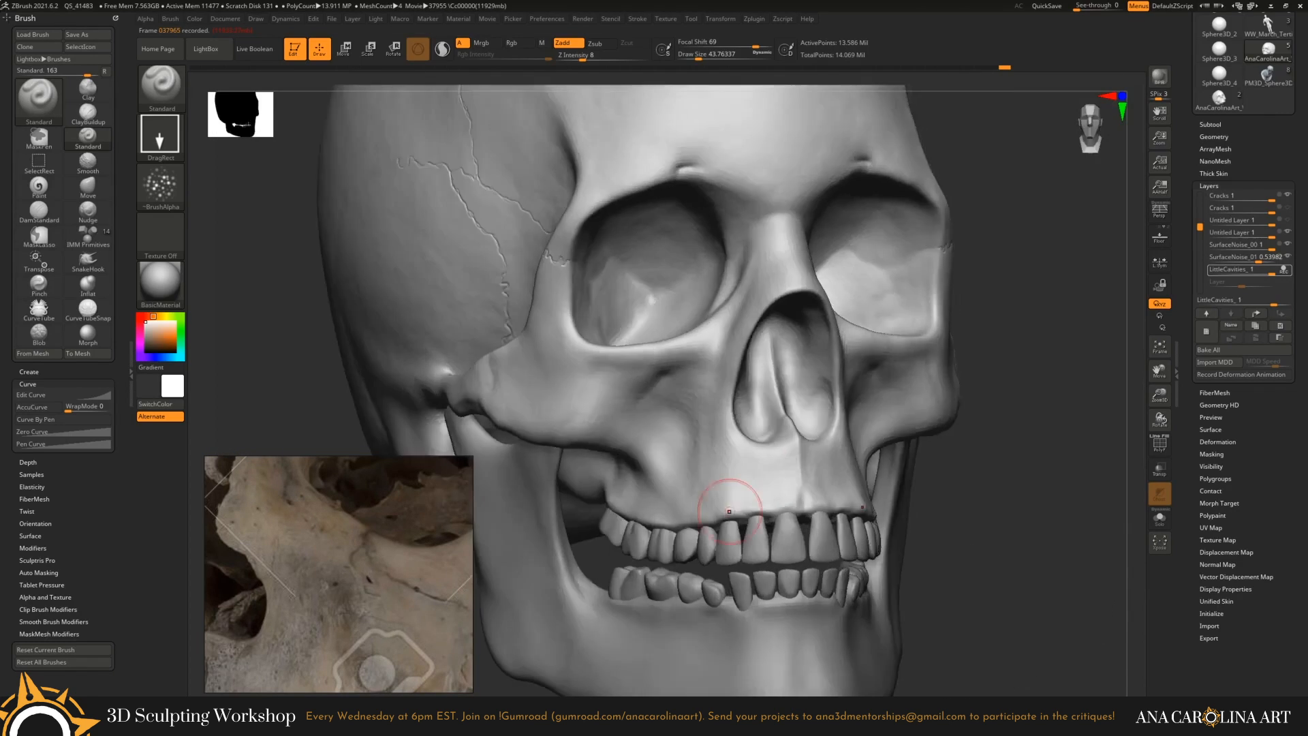
pyautogui.press('f')
pyautogui.keyDown('alt'); pyautogui.moveTo(729, 409); pyautogui.dragTo(728, 511); pyautogui.keyUp('alt')
pyautogui.keyDown('ctrl'); pyautogui.moveTo(782, 223); pyautogui.dragTo(823, 400, button='right'); pyautogui.keyUp('ctrl')
pyautogui.keyDown('ctrl'); pyautogui.moveTo(954, 255); pyautogui.dragTo(933, 345, button='right'); pyautogui.keyUp('ctrl')
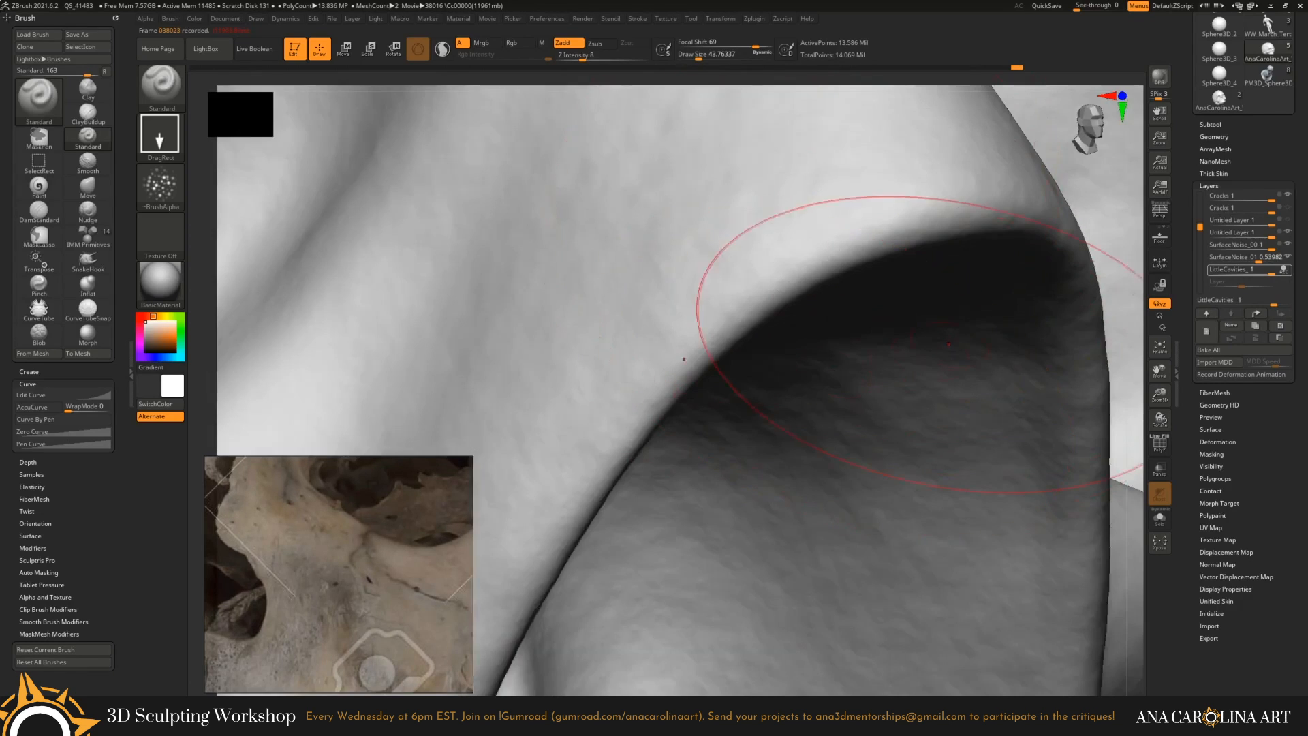
pyautogui.moveTo(1104, 184)
pyautogui.keyDown('ctrl'); pyautogui.mouseDown(button='right')
pyautogui.moveTo(992, 378)
pyautogui.moveTo(1008, 478)
pyautogui.moveTo(998, 525)
pyautogui.mouseUp(button='right'); pyautogui.keyUp('ctrl')
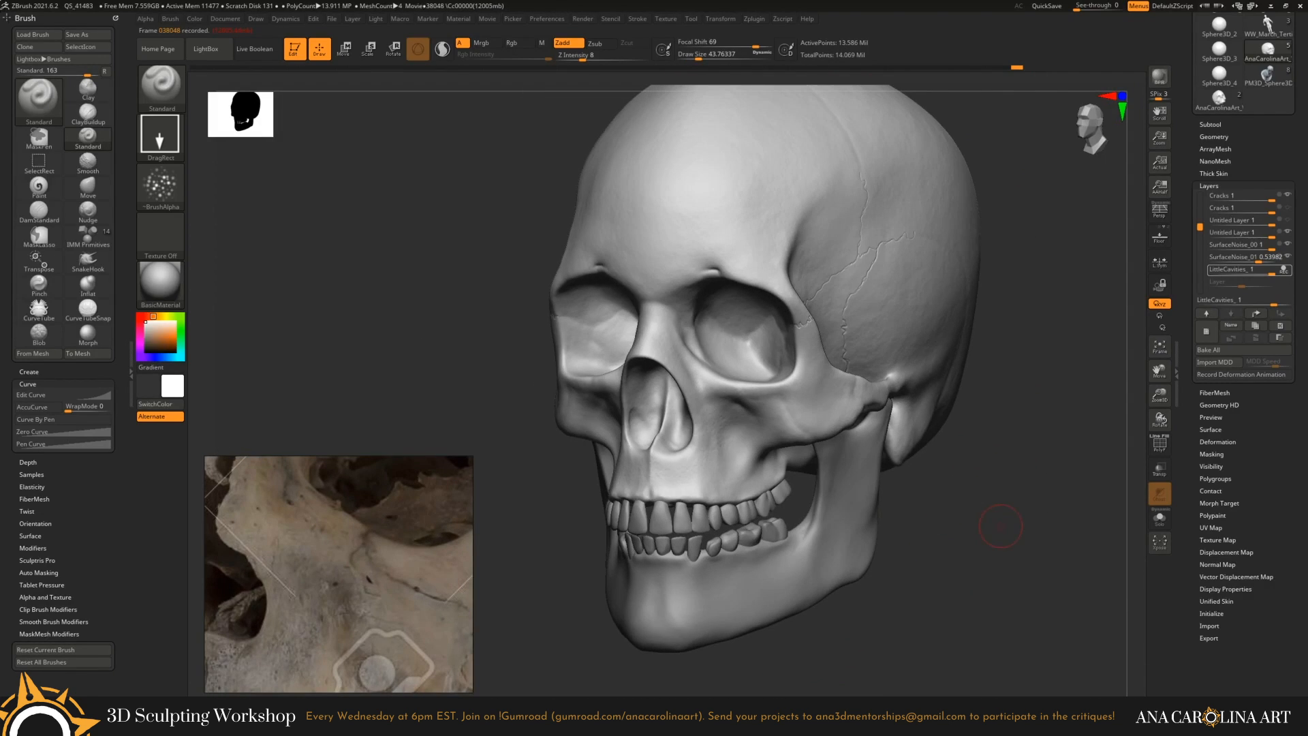
pyautogui.keyDown('ctrl'); pyautogui.moveTo(978, 482); pyautogui.dragTo(973, 538, button='right'); pyautogui.keyUp('ctrl')
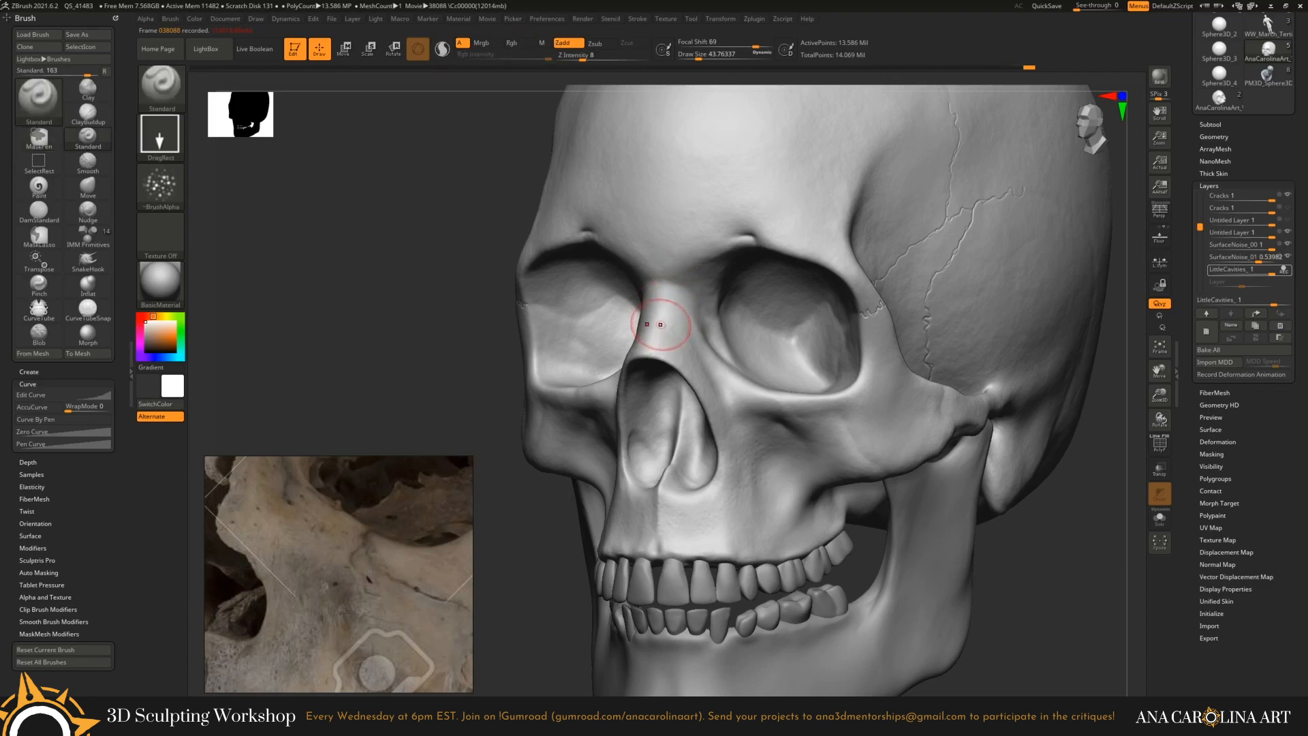
# Stamp clusters of small cavities across the brow ridge and lower forehead to match the forehead reference.
pyautogui.moveTo(664, 325); pyautogui.dragTo(790, 398, button='right')
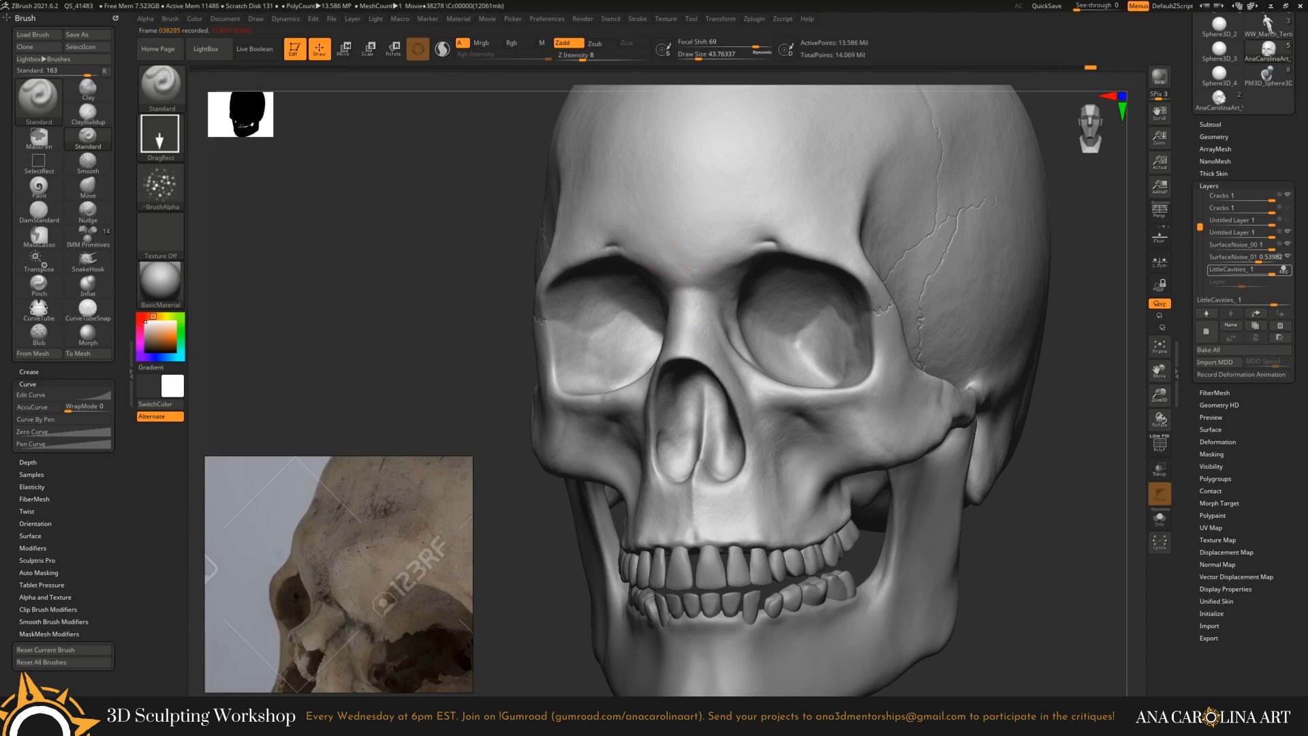
pyautogui.moveTo(1025, 504); pyautogui.dragTo(1117, 508, button='right')
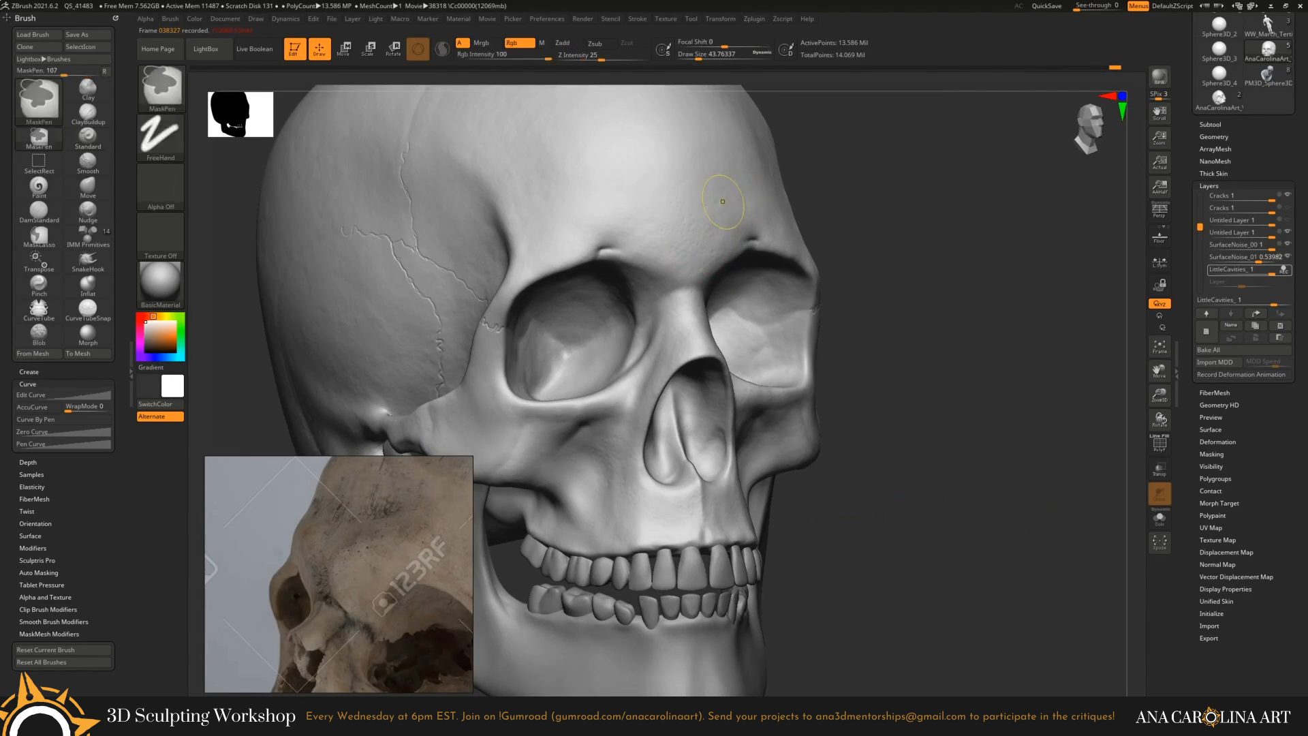
pyautogui.moveTo(724, 204); pyautogui.dragTo(723, 330, button='right')
pyautogui.hotkey('ctrl', 'z')
pyautogui.hotkey('ctrl', 'z')
pyautogui.hotkey('ctrl', 'z')
pyautogui.hotkey('ctrl', 'z')
pyautogui.hotkey('ctrl', 'z')
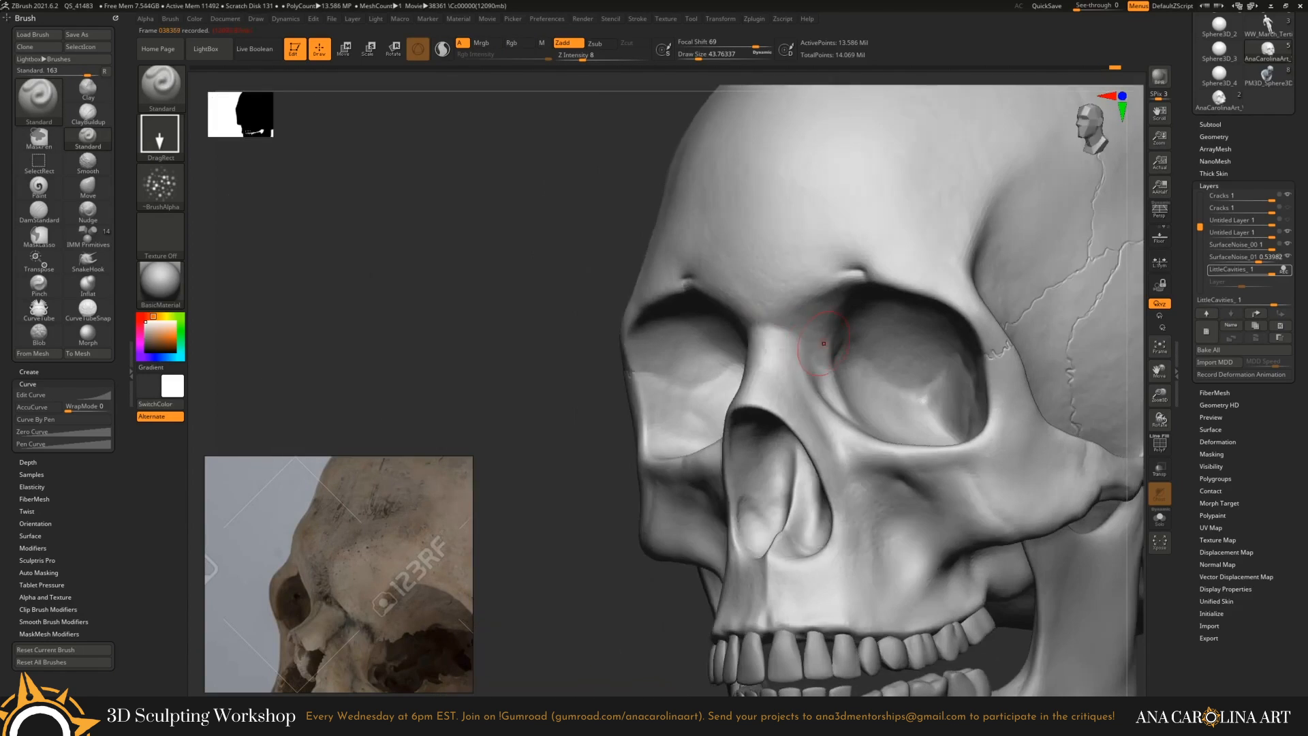
# Stamp scattered small cavities over the temple and side of the cranium, following the cranium reference.
pyautogui.hotkey('ctrl', 'shift', 'z')
pyautogui.hotkey('ctrl', 'shift', 'z')
pyautogui.hotkey('ctrl', 'shift', 'z')
pyautogui.hotkey('ctrl', 'shift', 'z')
pyautogui.hotkey('ctrl', 'shift', 'z')
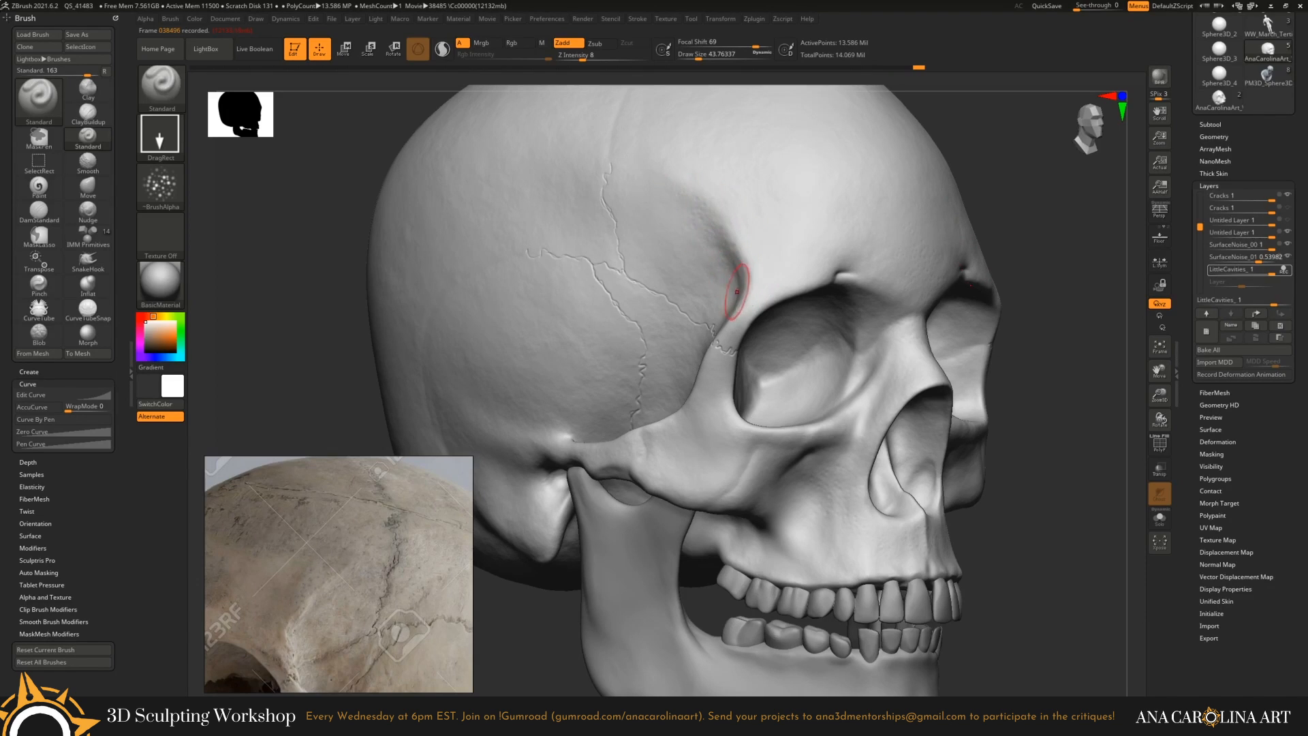
pyautogui.hotkey('ctrl', 'shift', 'z')
pyautogui.hotkey('ctrl', 'shift', 'z')
pyautogui.hotkey('ctrl', 'shift', 'z')
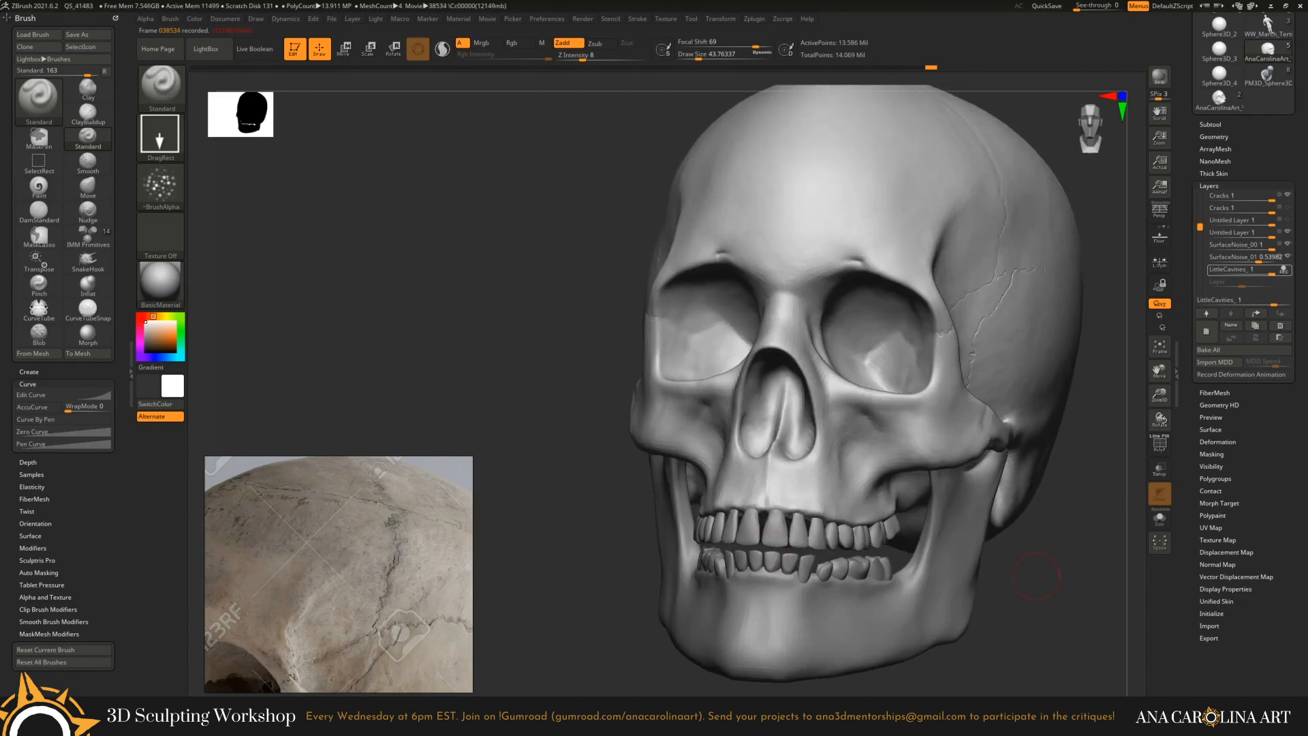
pyautogui.hotkey('ctrl', 'shift', 'z')
pyautogui.hotkey('ctrl', 'shift', 'z')
pyautogui.hotkey('ctrl', 'shift', 'z')
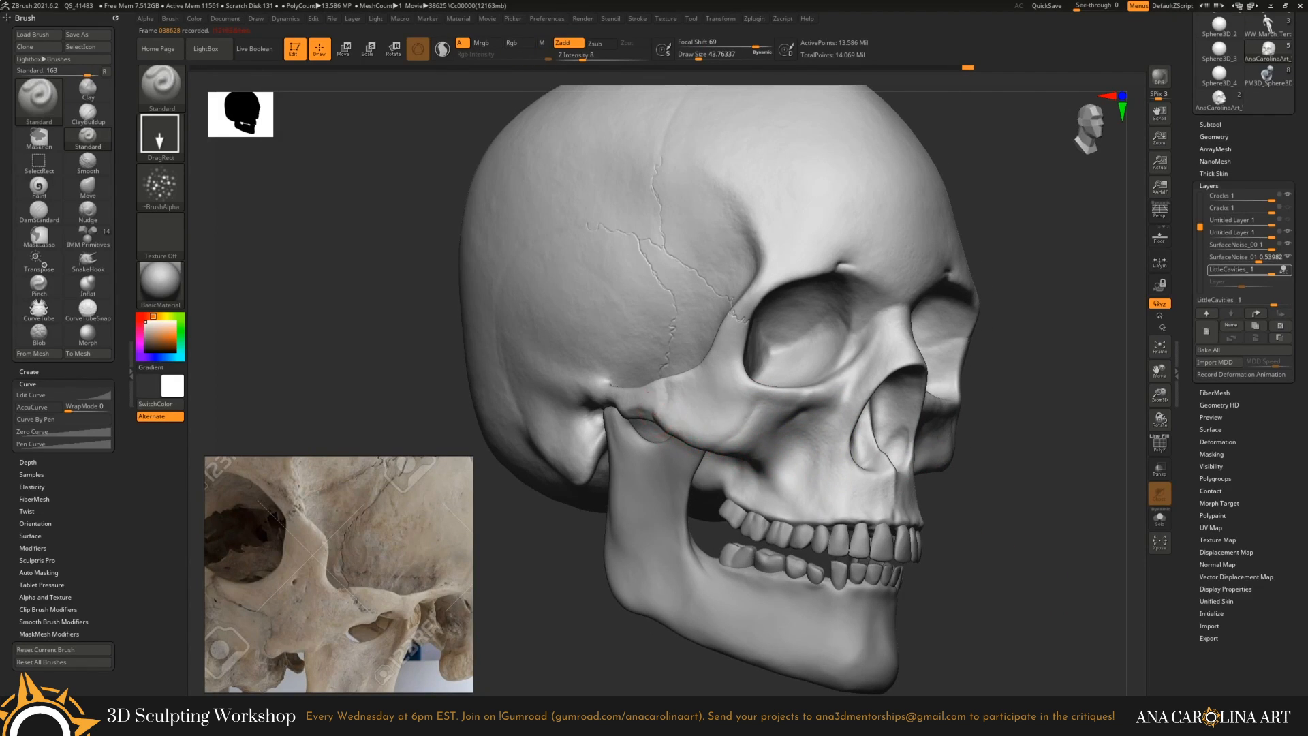
# Stamp small cavities around the cheekbone, temporal region and mastoid process on the side of the skull.
pyautogui.hotkey('ctrl', 'shift', 'z')
pyautogui.hotkey('ctrl', 'shift', 'z')
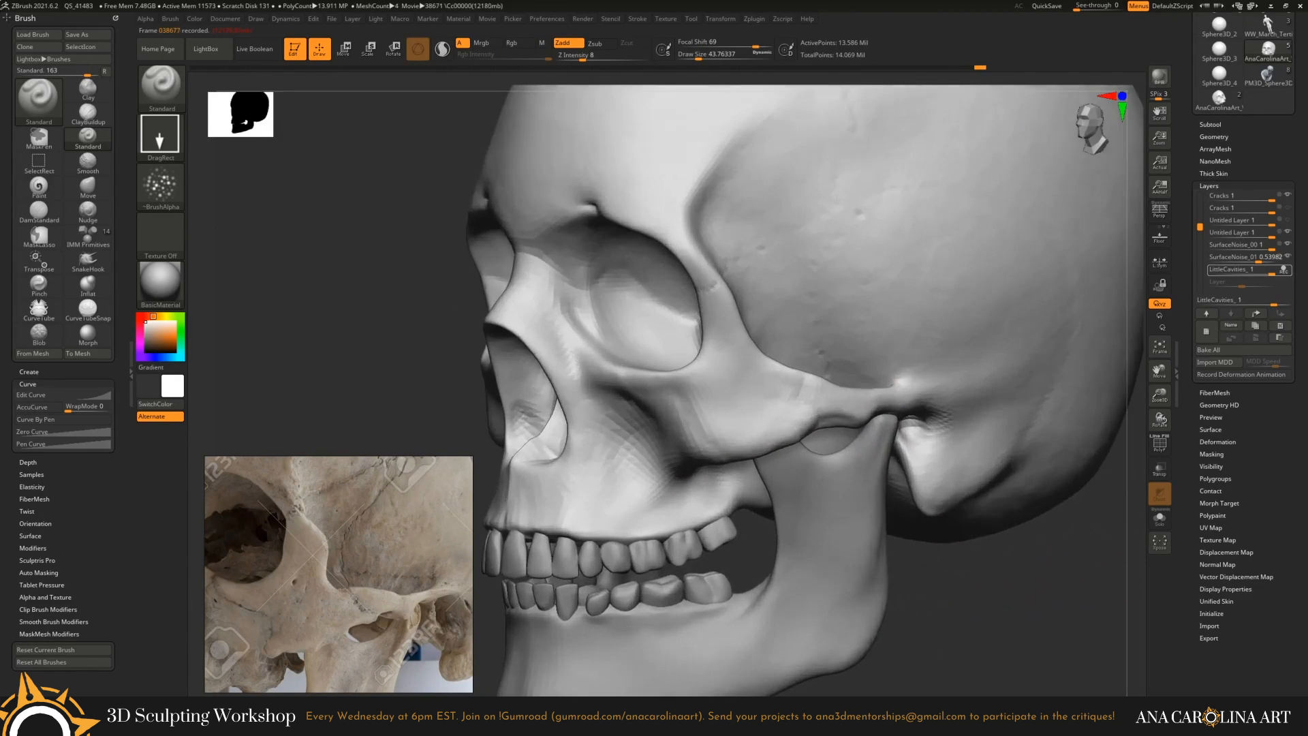
pyautogui.hotkey('ctrl', 'shift', 'z')
pyautogui.hotkey('ctrl', 'shift', 'z')
pyautogui.hotkey('ctrl', 'shift', 'z')
pyautogui.hotkey('ctrl', 'shift', 'z')
pyautogui.hotkey('ctrl', 'shift', 'z')
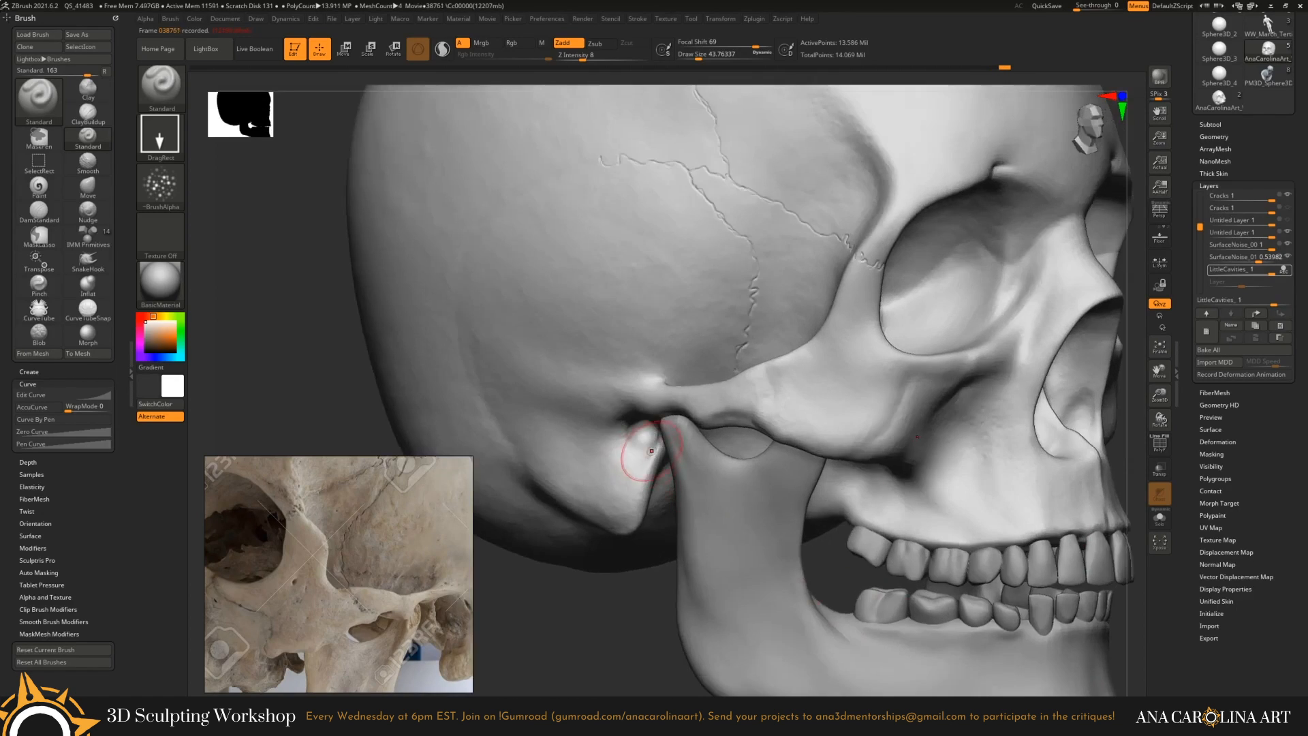
pyautogui.moveTo(1076, 402); pyautogui.dragTo(860, 431, button='right')
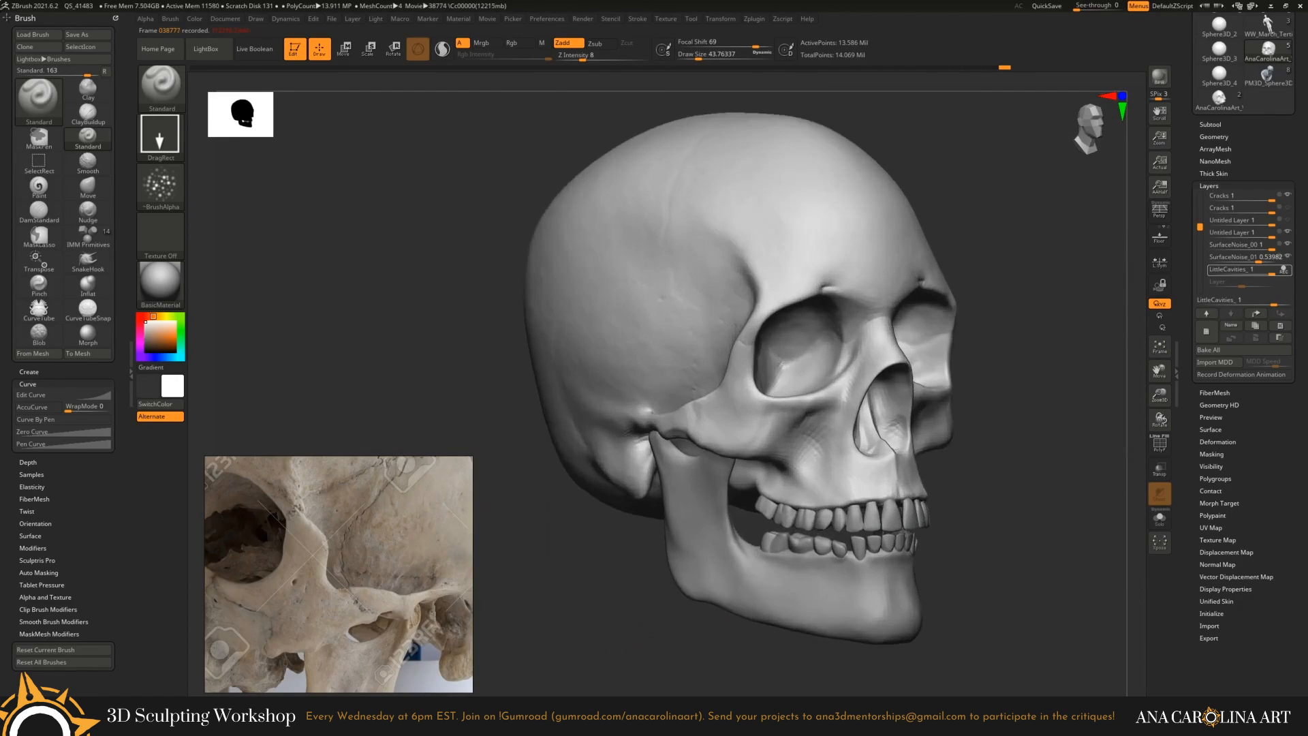
# Load Alpha 22 with focal shift -40 and try a branching crack stamp on the cheekbone.
pyautogui.click(160, 185)
pyautogui.click(565, 259)
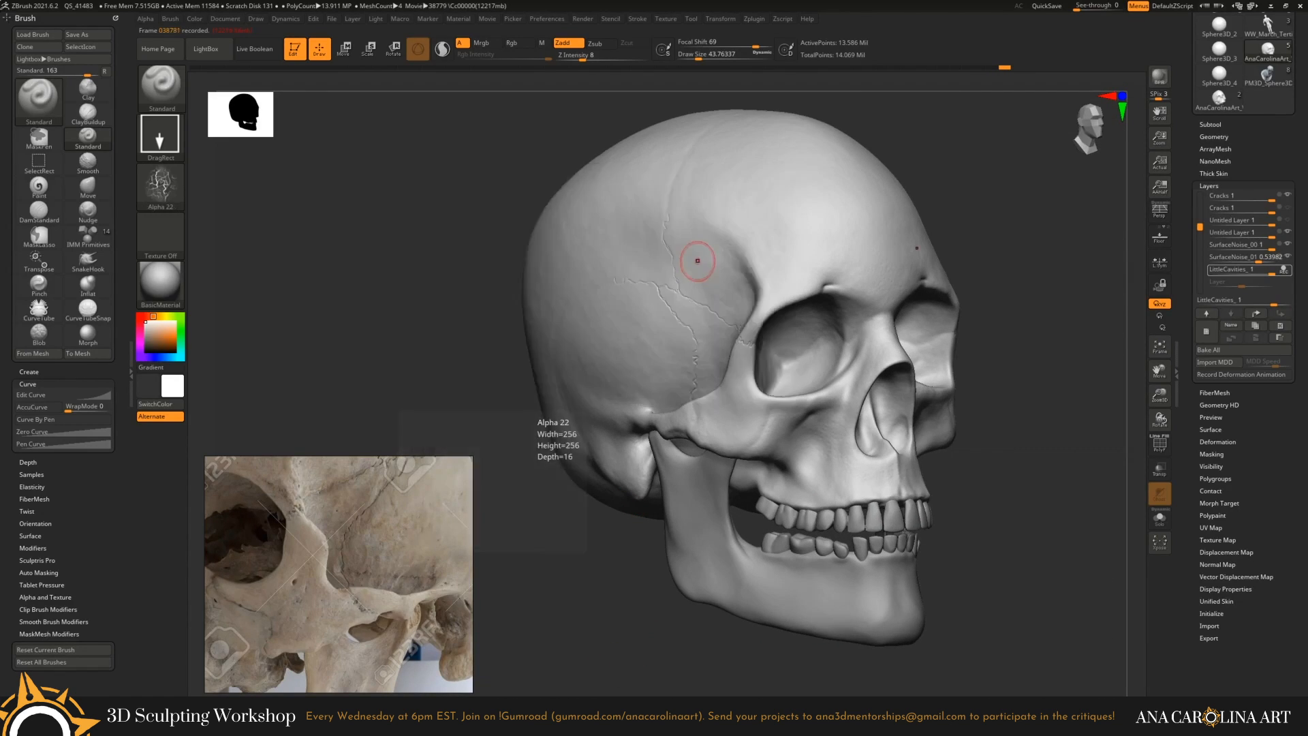
pyautogui.hotkey('ctrl', 'shift', 'z')
pyautogui.hotkey('ctrl', 'shift', 'z')
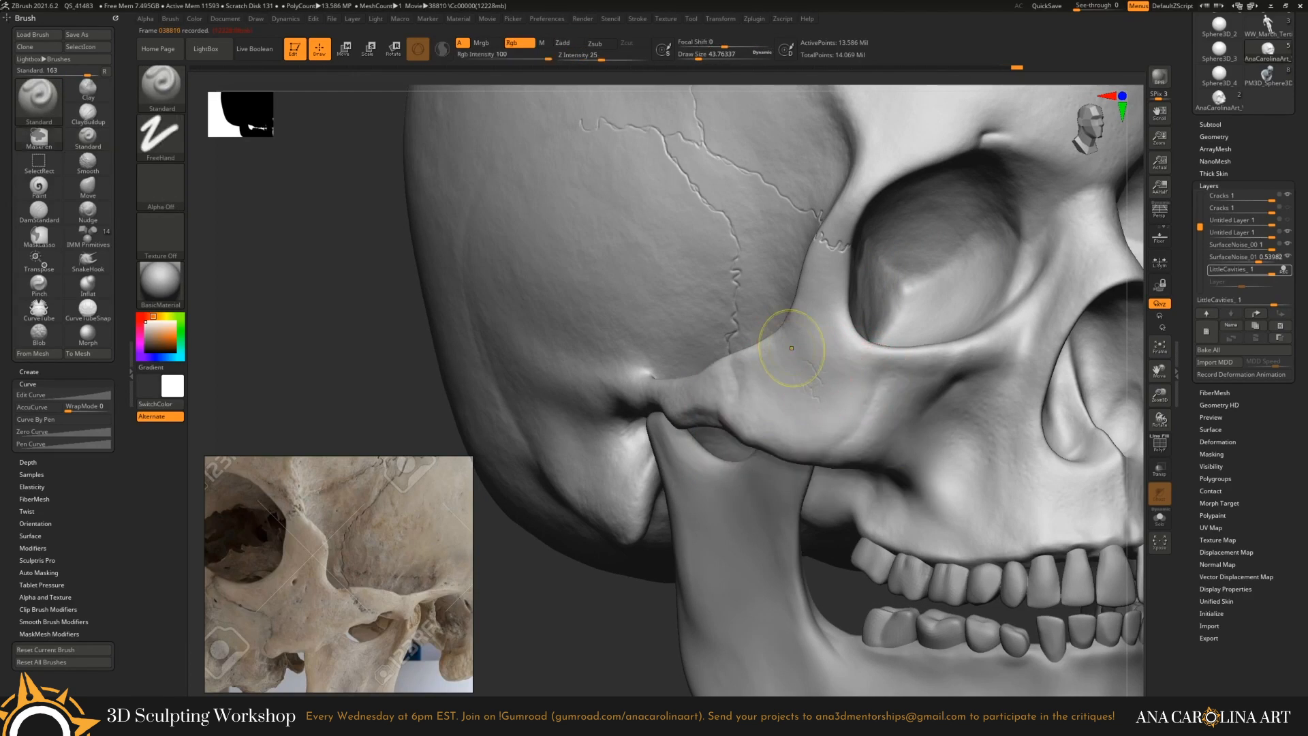
pyautogui.hotkey('ctrl', 'z')
# Add a new sculpt layer to the skull and name it TinyCracks_00.
pyautogui.click(1206, 331)
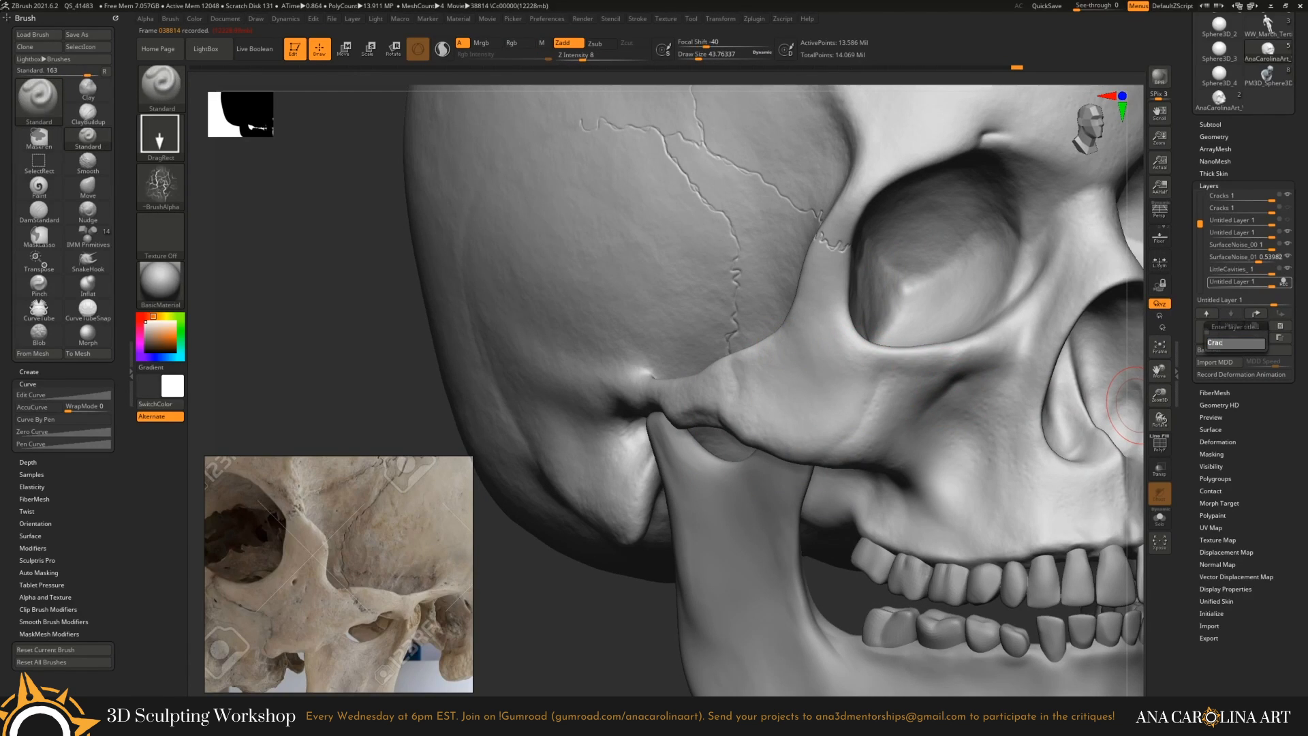
pyautogui.write('TinyCracks_00')
pyautogui.press('Return')
# Stamp faint branching cracks over the cheekbone at Z intensity 4 and switch the brush stroke to Spray.
pyautogui.moveTo(647, 607); pyautogui.dragTo(615, 607)
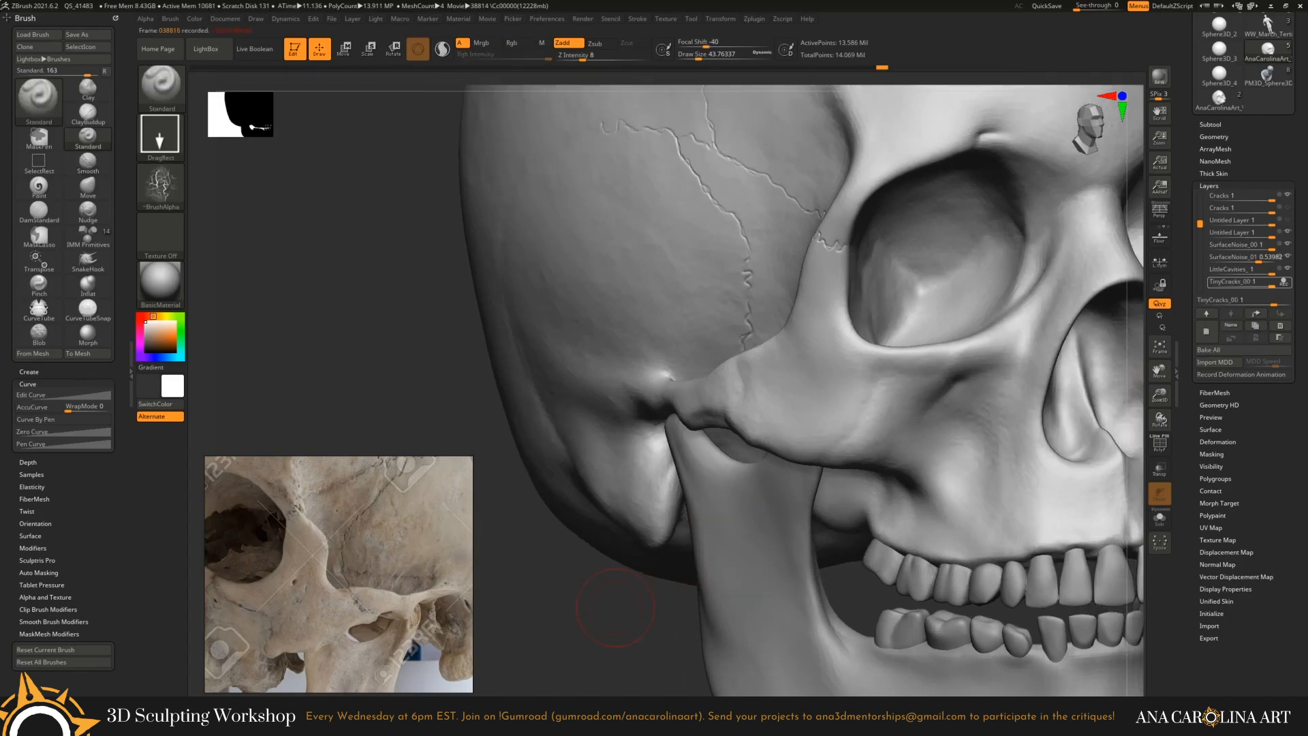
pyautogui.press('space')
pyautogui.moveTo(744, 463); pyautogui.dragTo(736, 463)
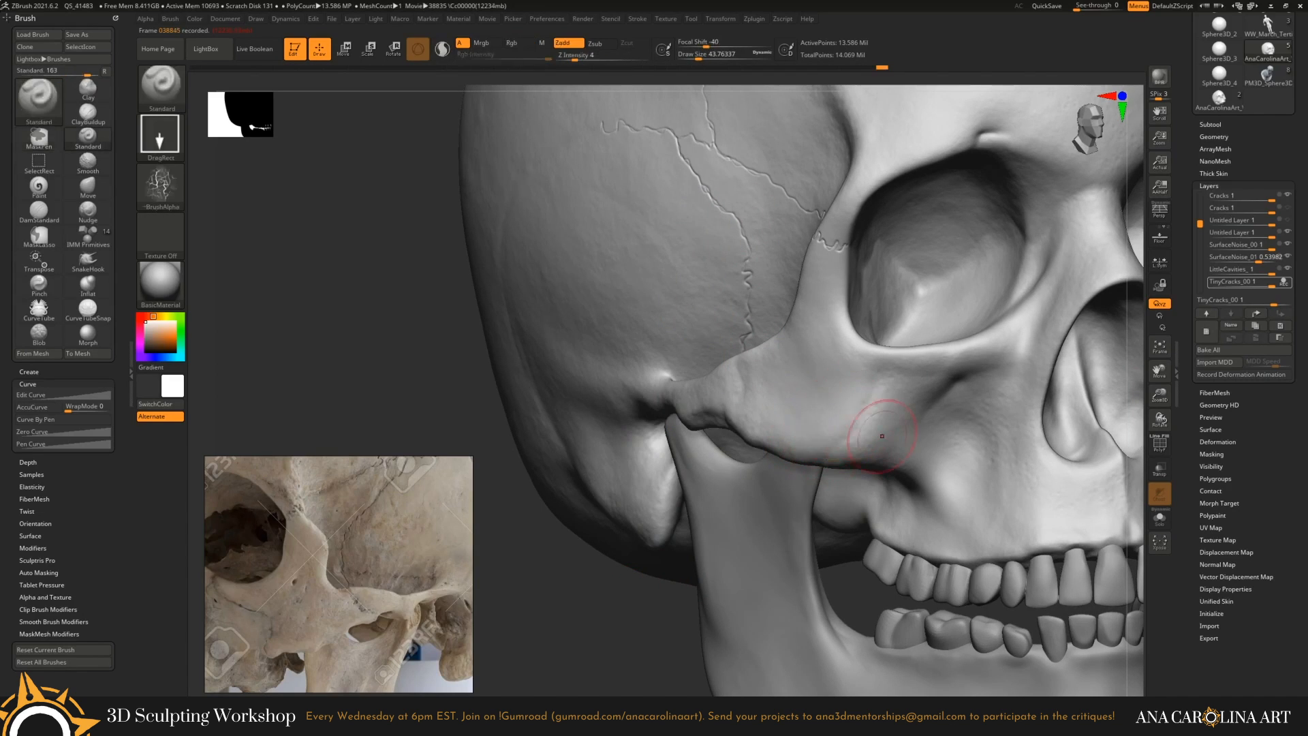
pyautogui.moveTo(695, 654)
pyautogui.keyDown('alt'); pyautogui.mouseDown()
pyautogui.moveTo(694, 613)
pyautogui.moveTo(559, 613)
pyautogui.mouseUp(); pyautogui.keyUp('alt')
pyautogui.click(160, 136)
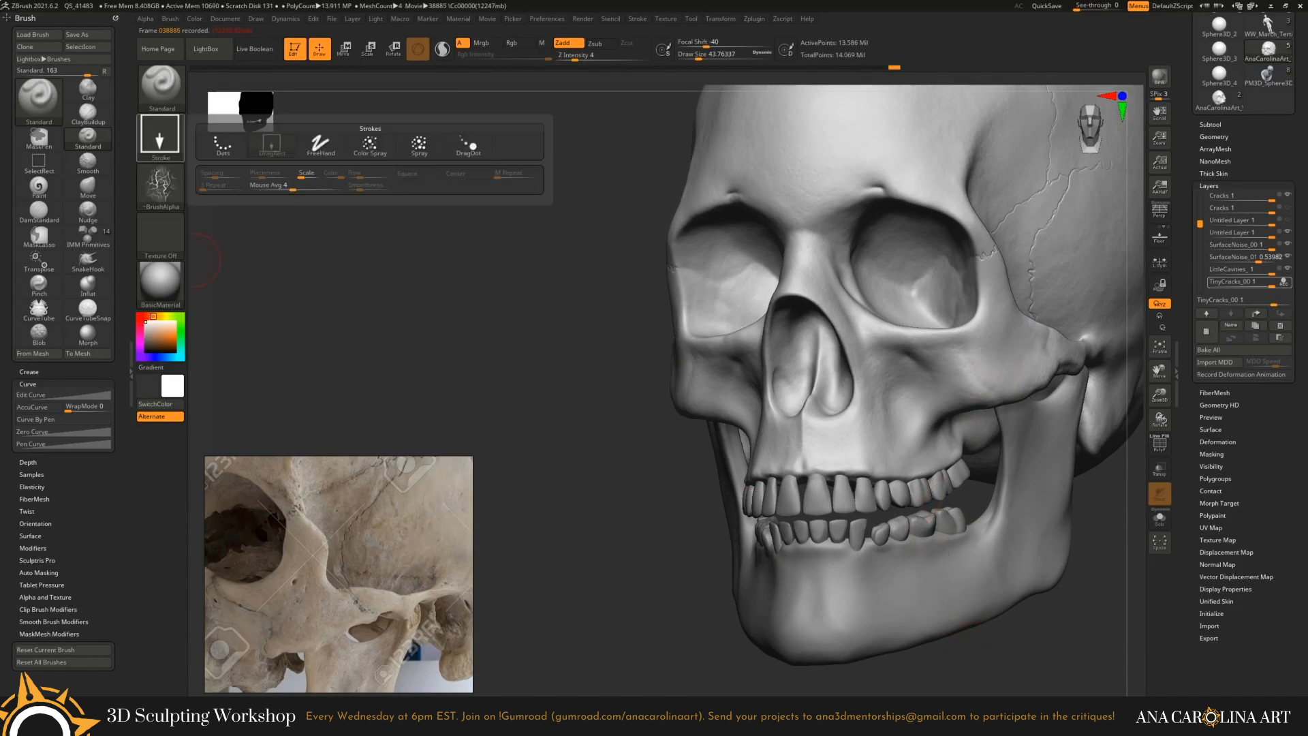
pyautogui.click(417, 145)
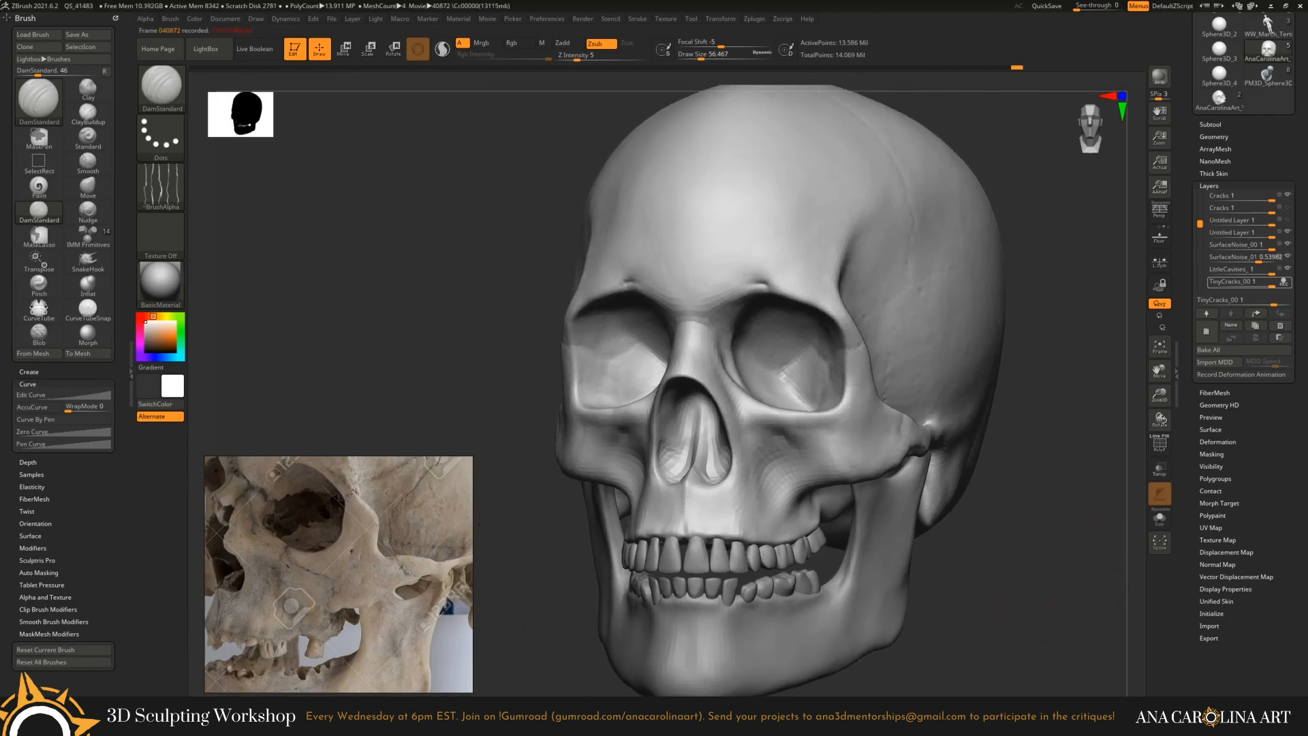
# Add a new sculpt layer to the skull and name it LittleHoles_00.
pyautogui.moveTo(883, 579); pyautogui.dragTo(513, 589, button='right')
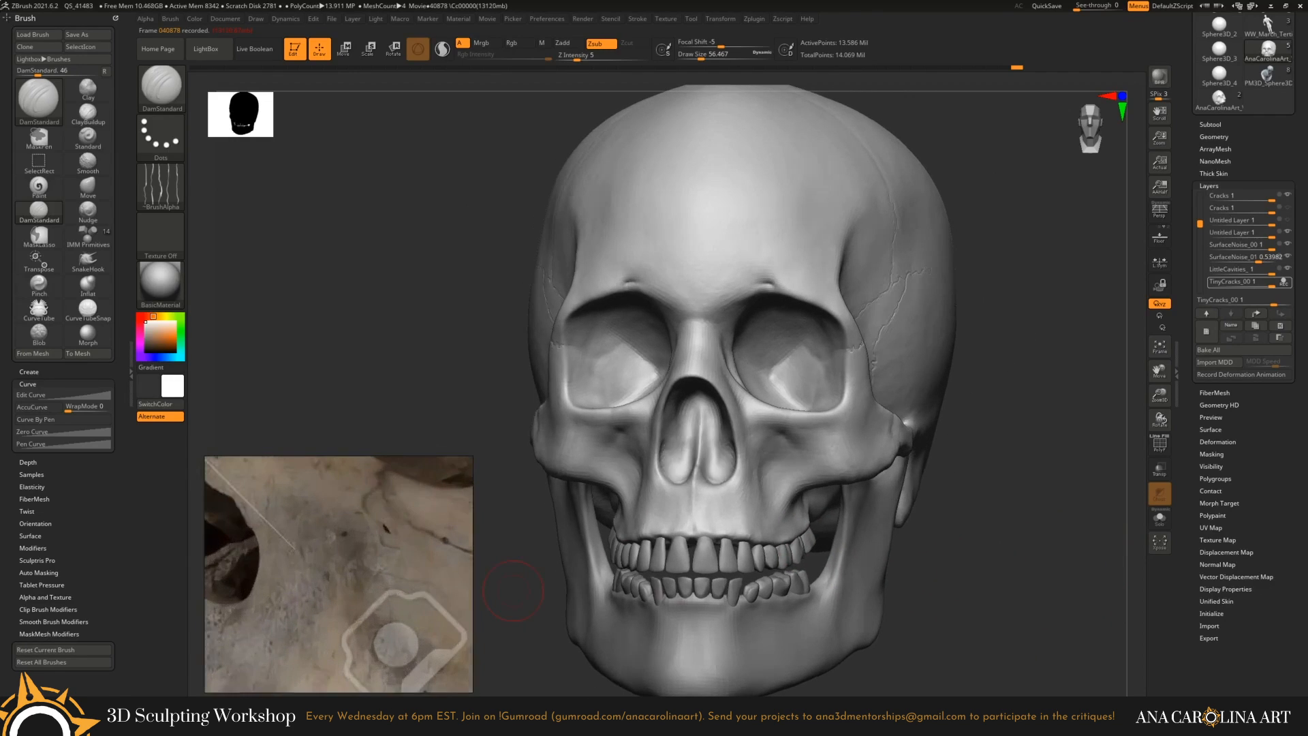
pyautogui.moveTo(513, 590); pyautogui.dragTo(972, 567, button='right')
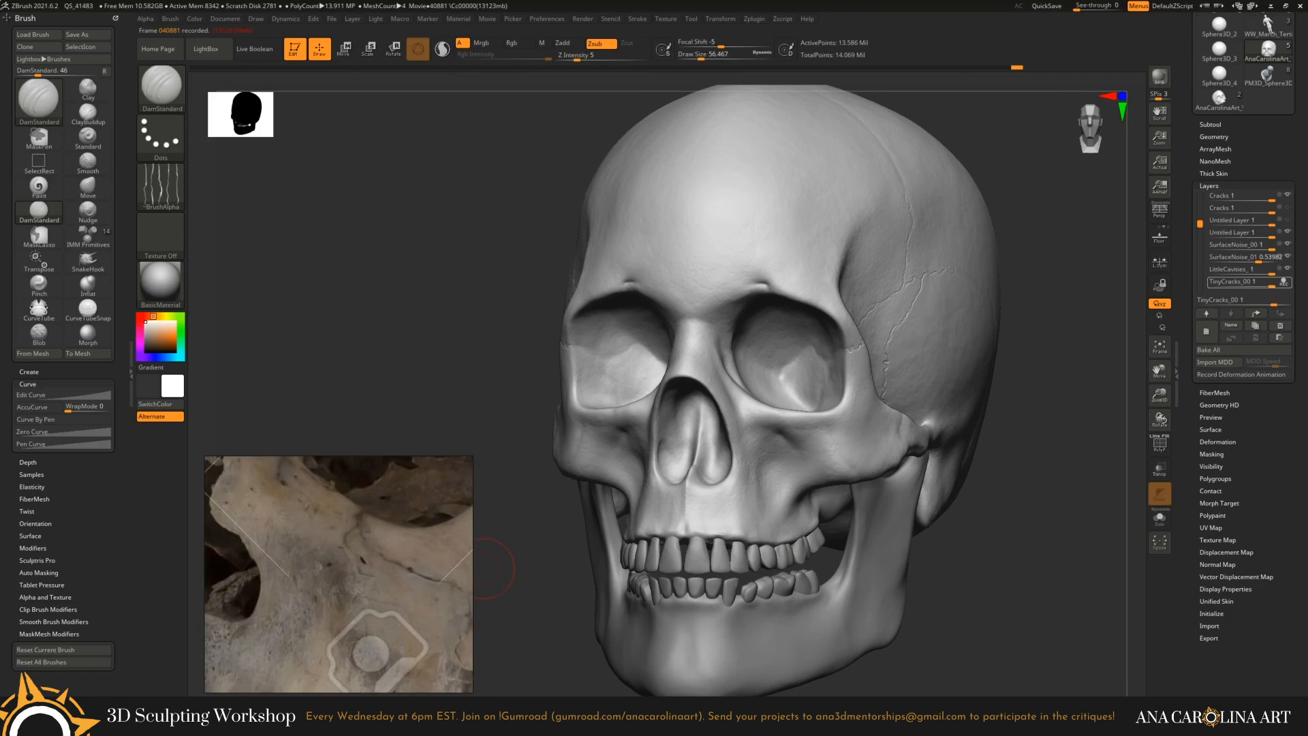
pyautogui.moveTo(487, 568); pyautogui.dragTo(1087, 502, button='right')
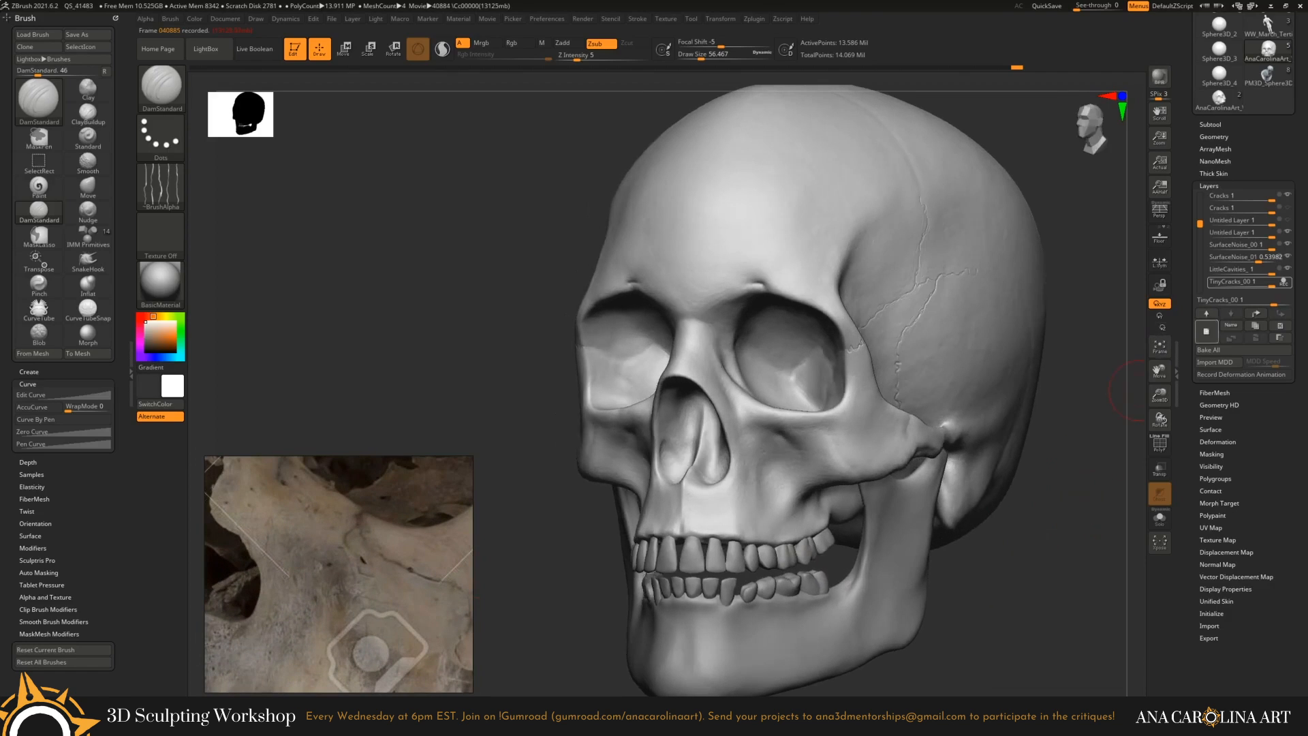
pyautogui.click(1280, 325)
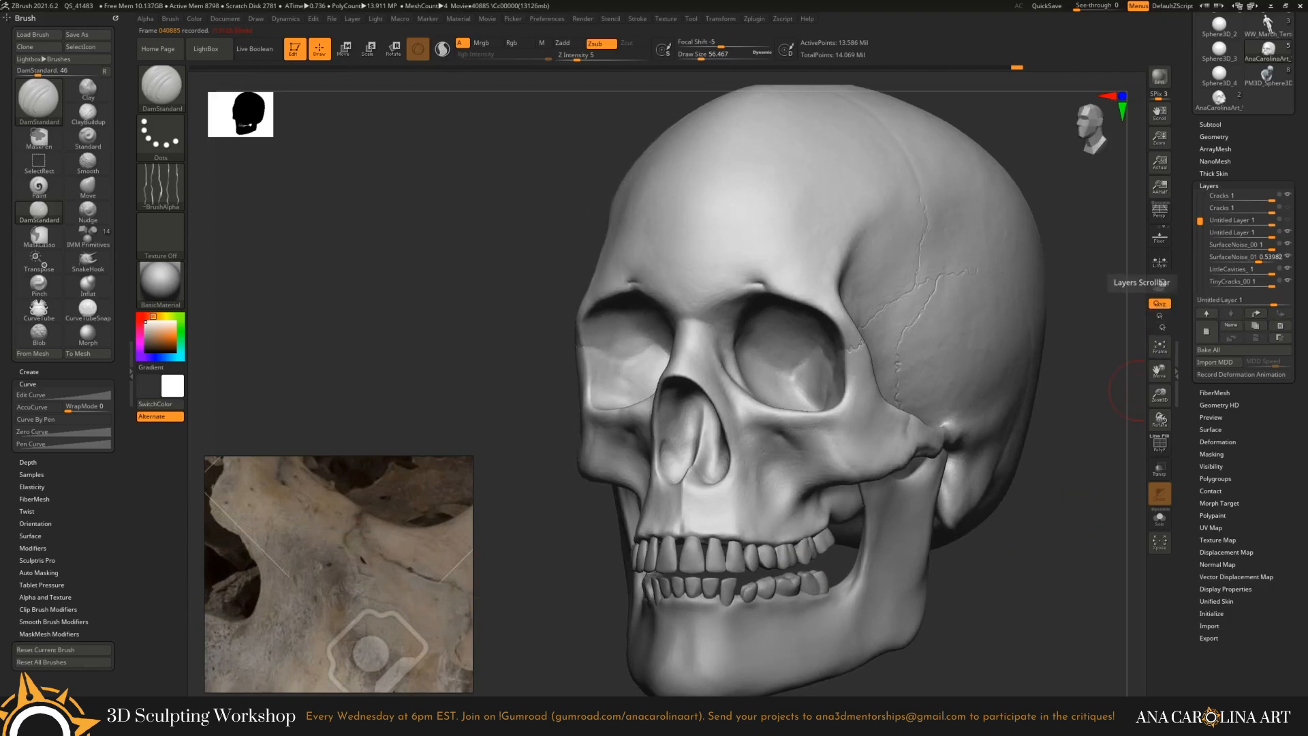
pyautogui.moveTo(1199, 220); pyautogui.dragTo(1199, 245)
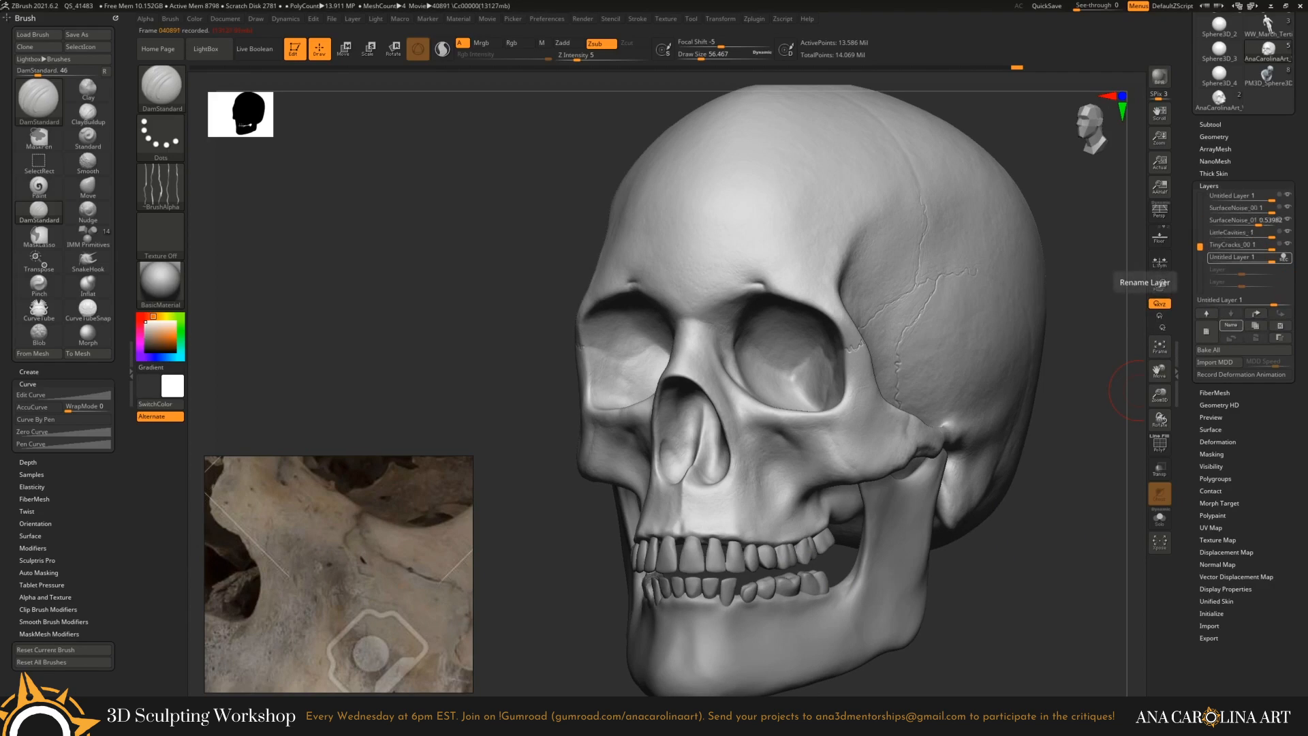
pyautogui.click(1230, 325)
pyautogui.write('Lit')
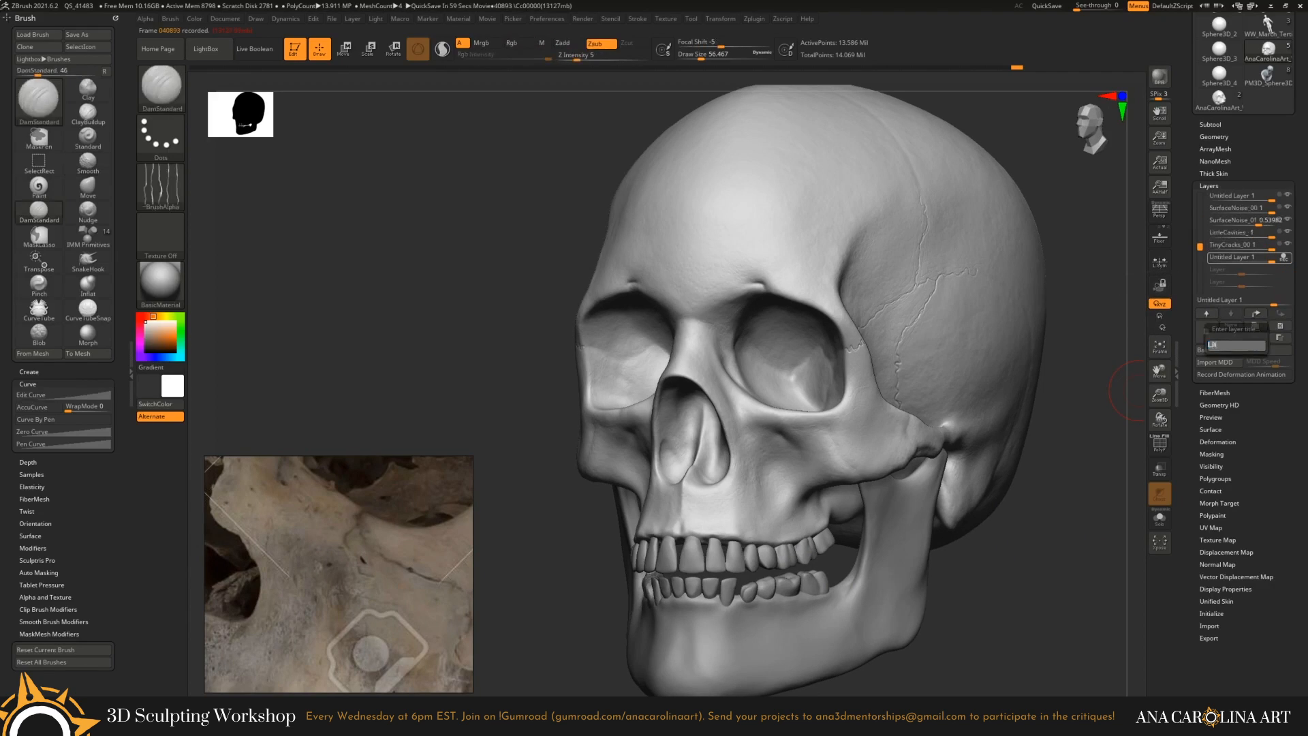
pyautogui.write('tleHoles')
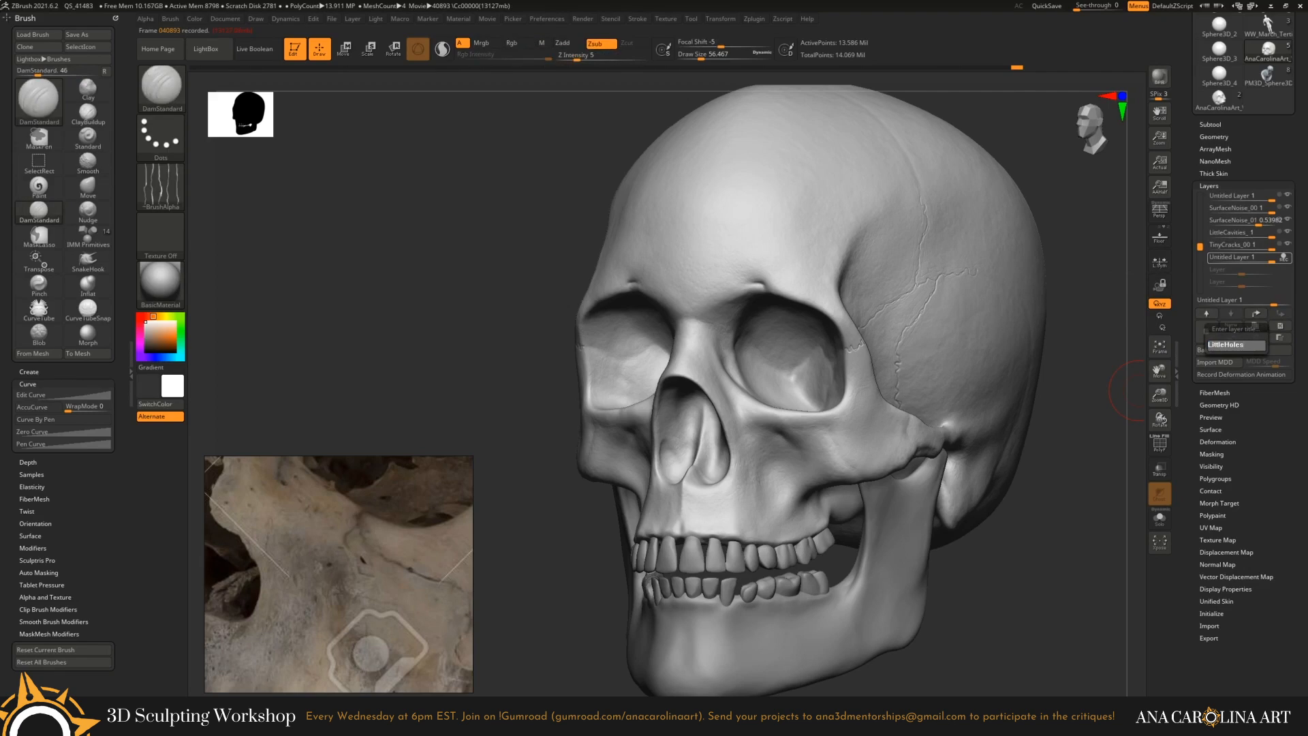
pyautogui.write('_00')
pyautogui.press('Return')
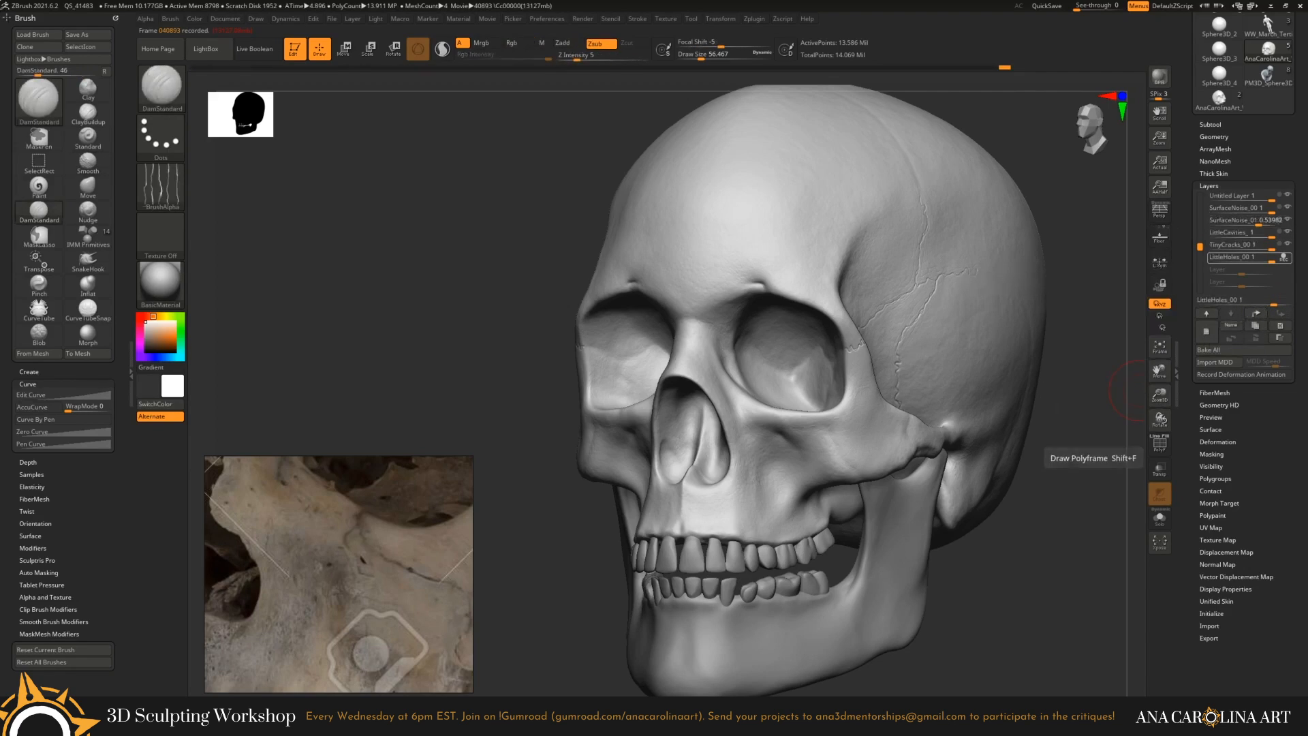
# Poke small holes around the eye socket, cheekbone and upper jaw with DamStandard at Z intensity 36, and switch to the Morph brush.
pyautogui.click(1219, 502)
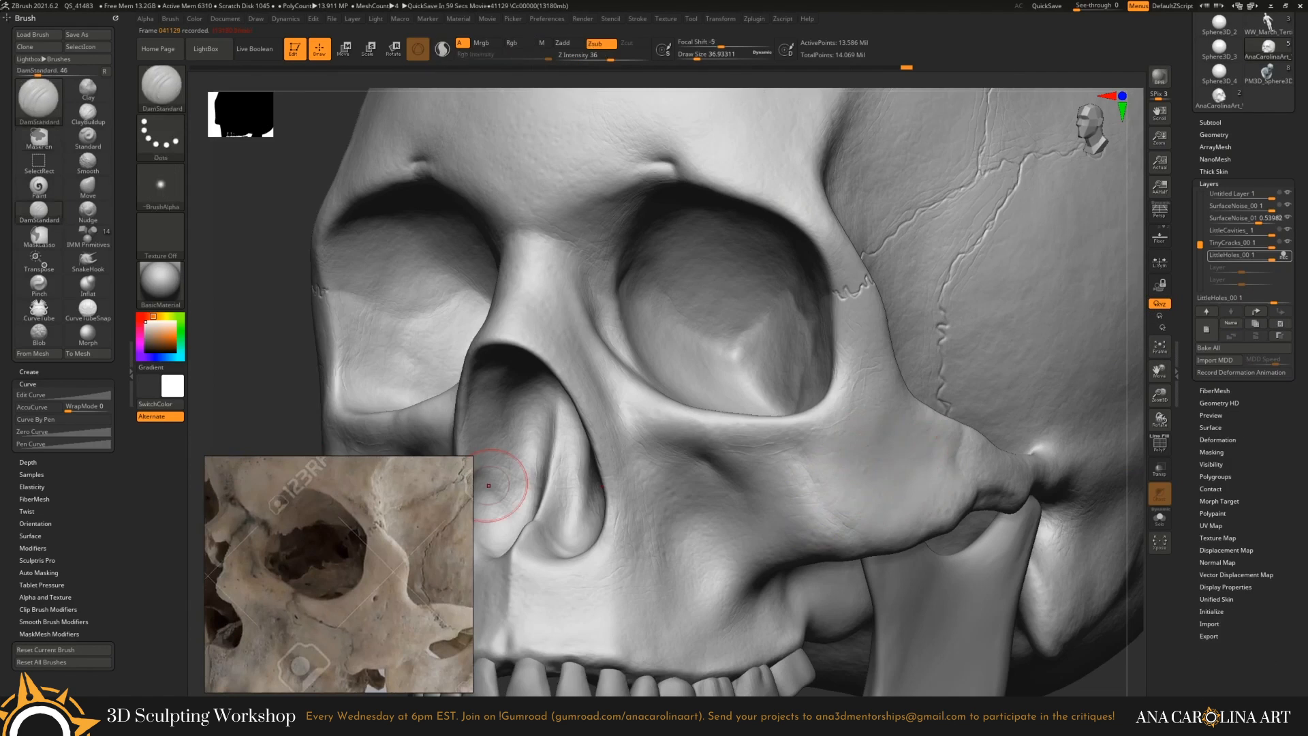
pyautogui.click(867, 384)
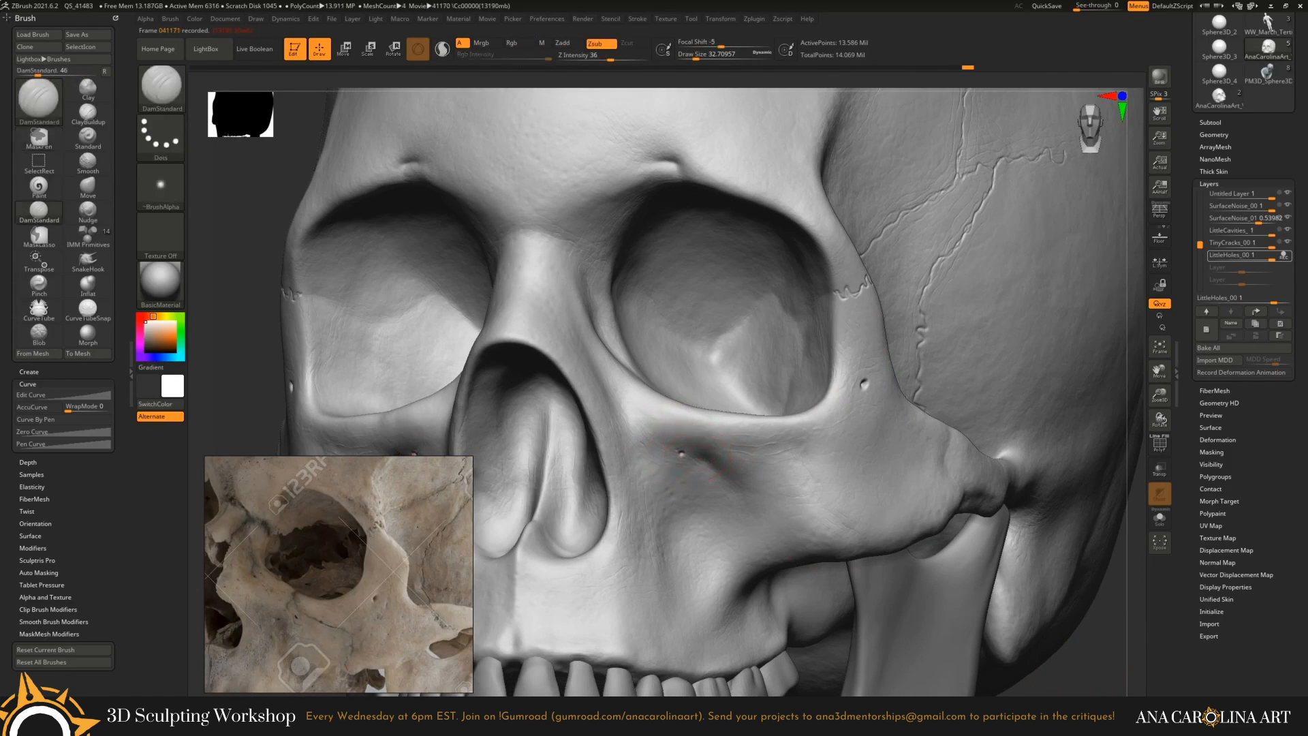
pyautogui.press('f')
pyautogui.keyDown('alt'); pyautogui.moveTo(775, 517); pyautogui.dragTo(774, 489); pyautogui.keyUp('alt')
pyautogui.click(754, 552)
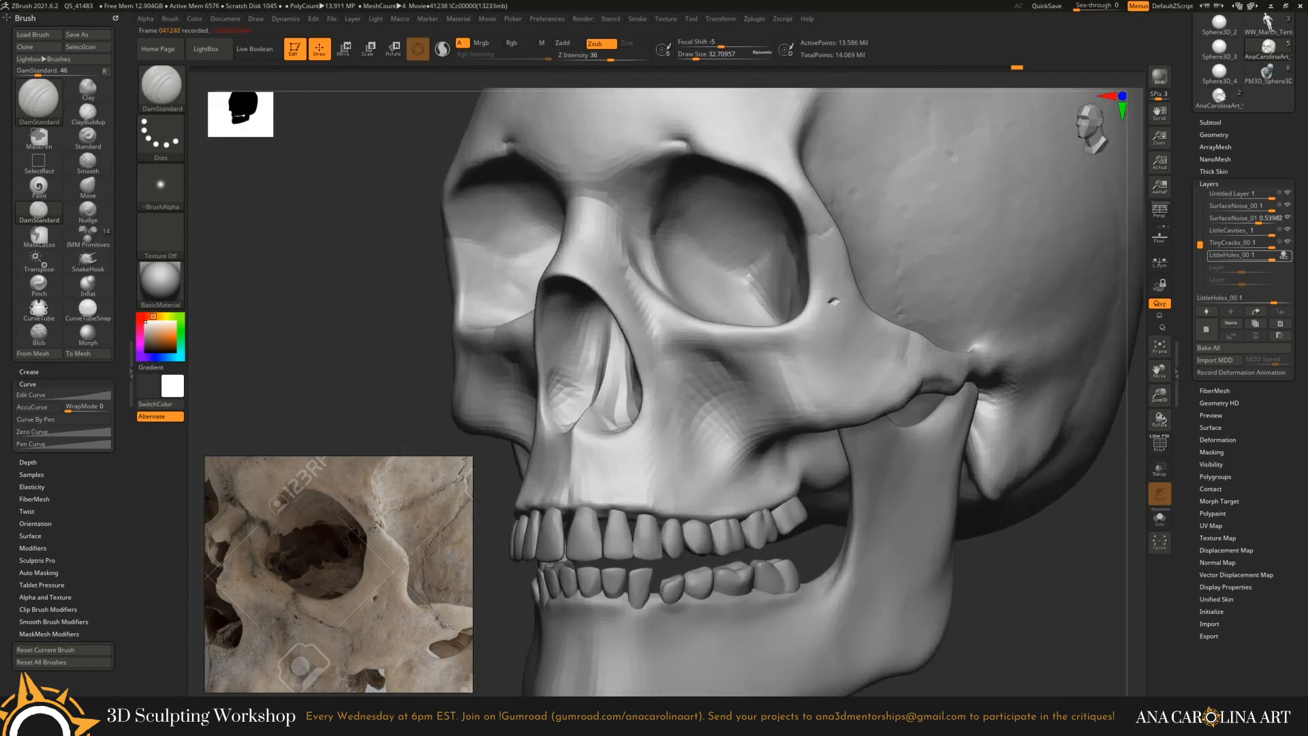
pyautogui.press('b')
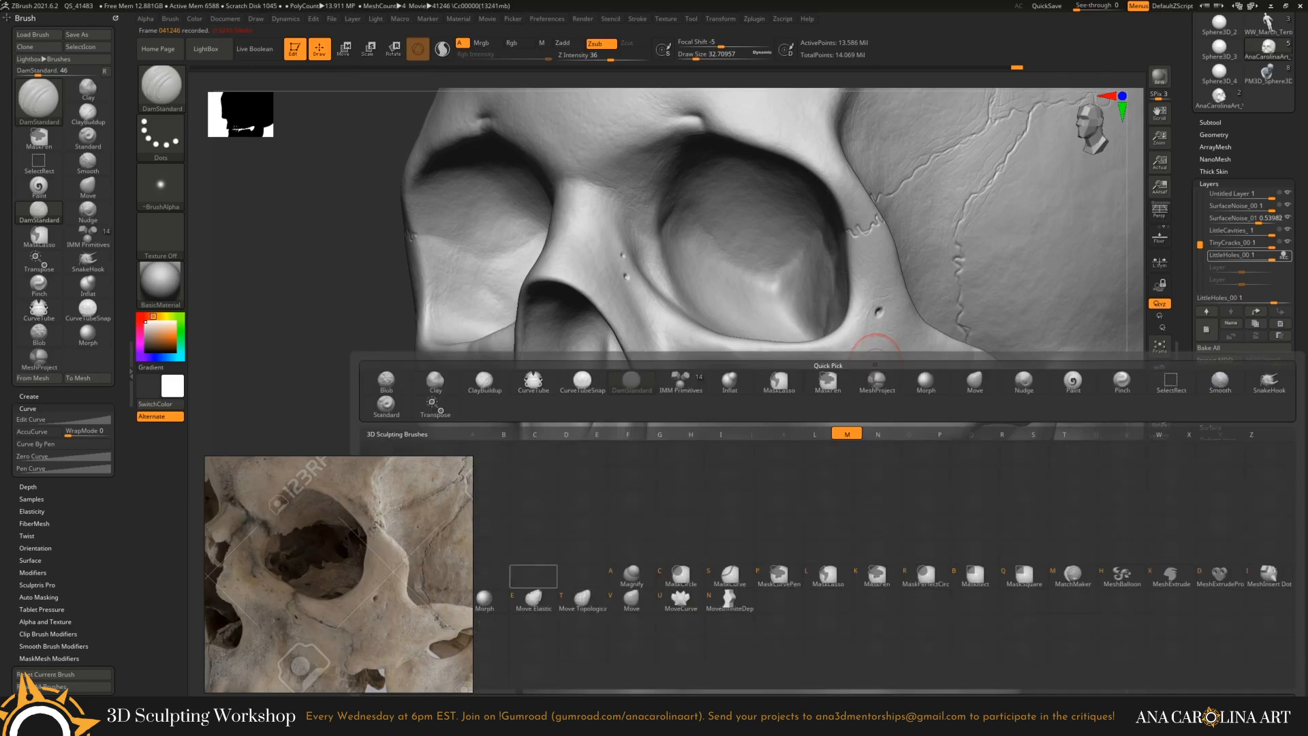
pyautogui.click(534, 581)
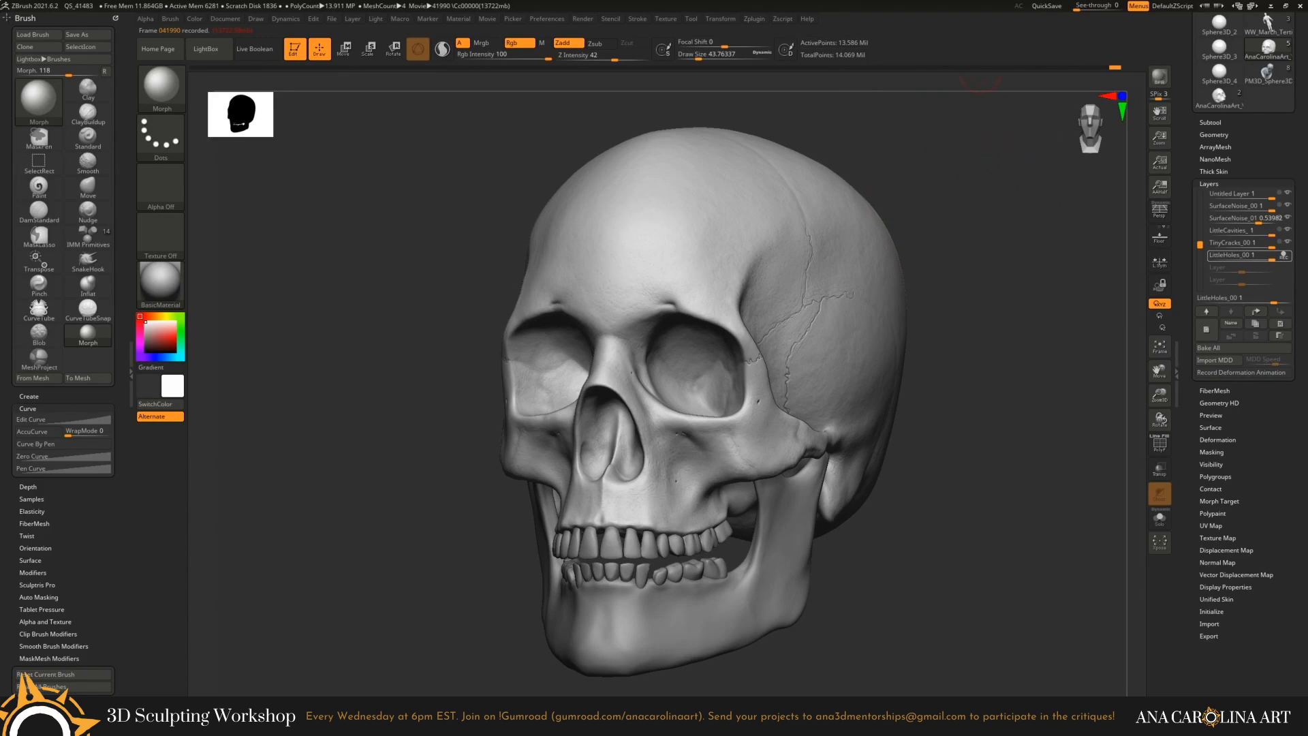
# Send the skull's render passes to Photoshop with the ZBrush To Photoshop plugin.
pyautogui.click(754, 19)
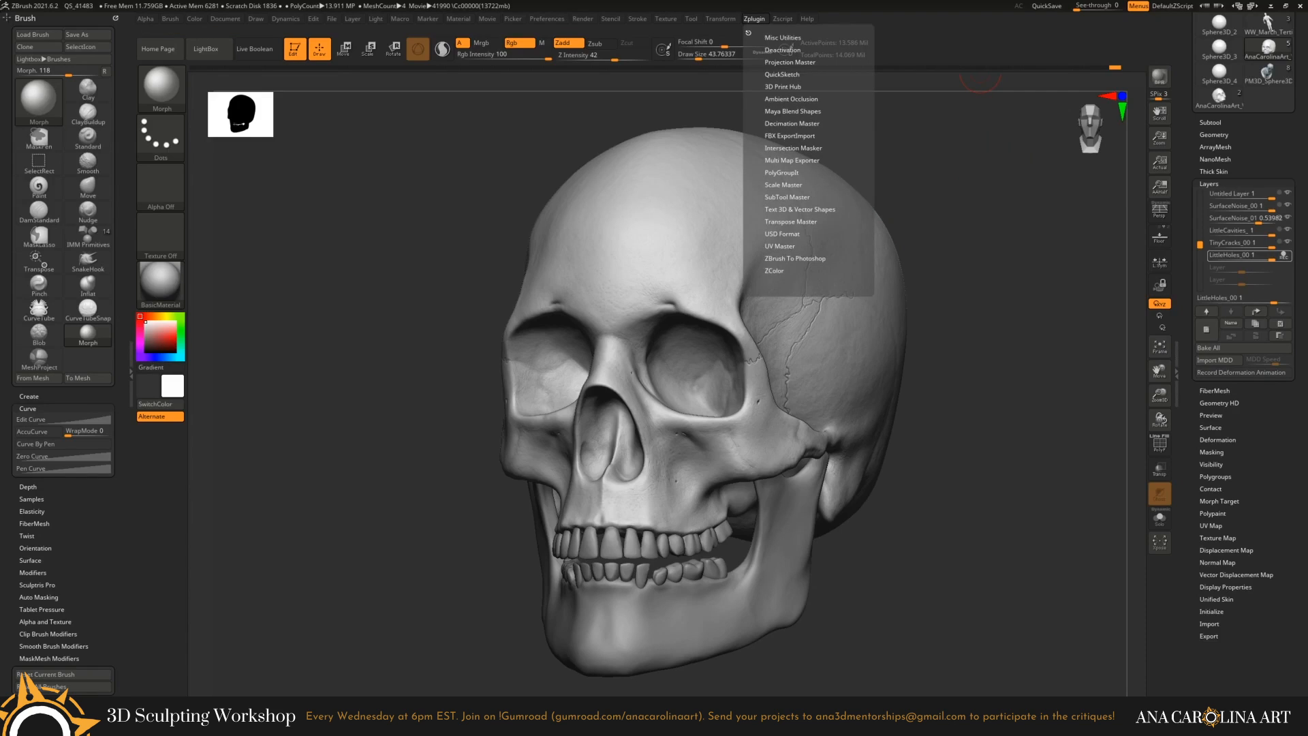
pyautogui.click(795, 258)
pyautogui.moveTo(751, 327); pyautogui.dragTo(751, 271)
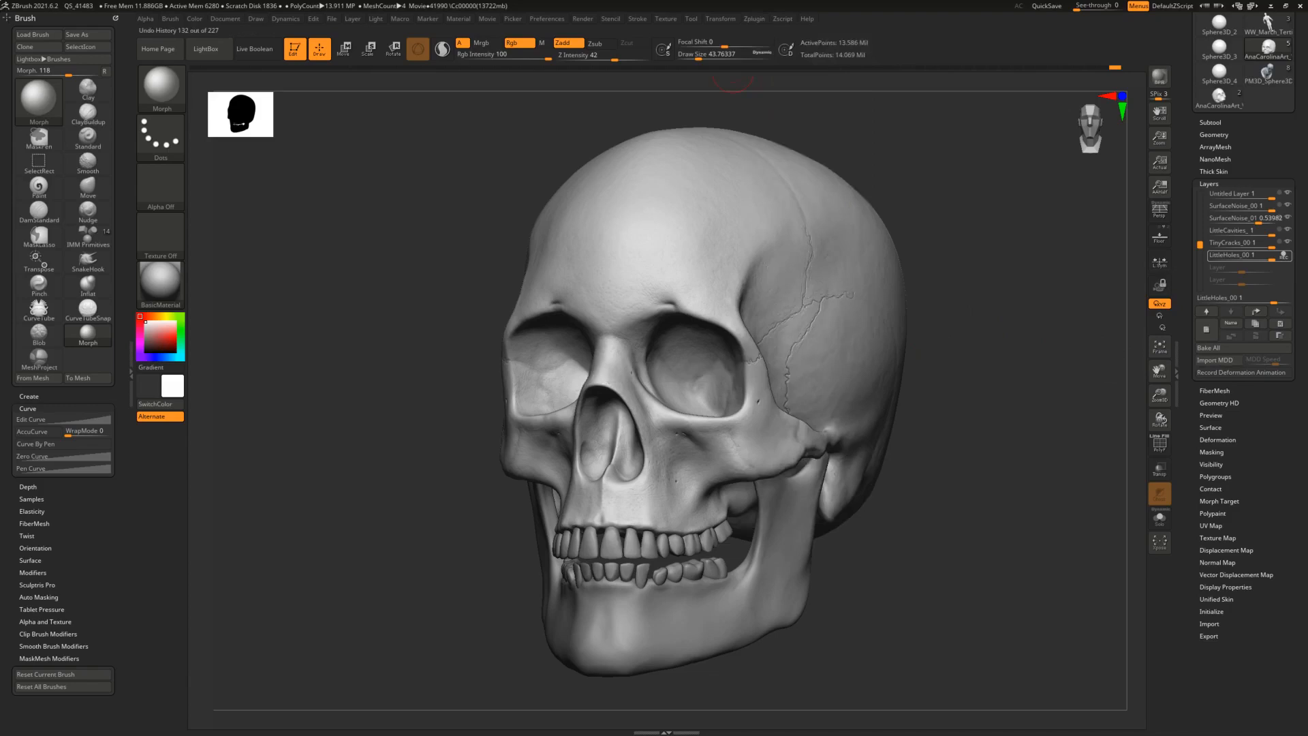
pyautogui.click(754, 19)
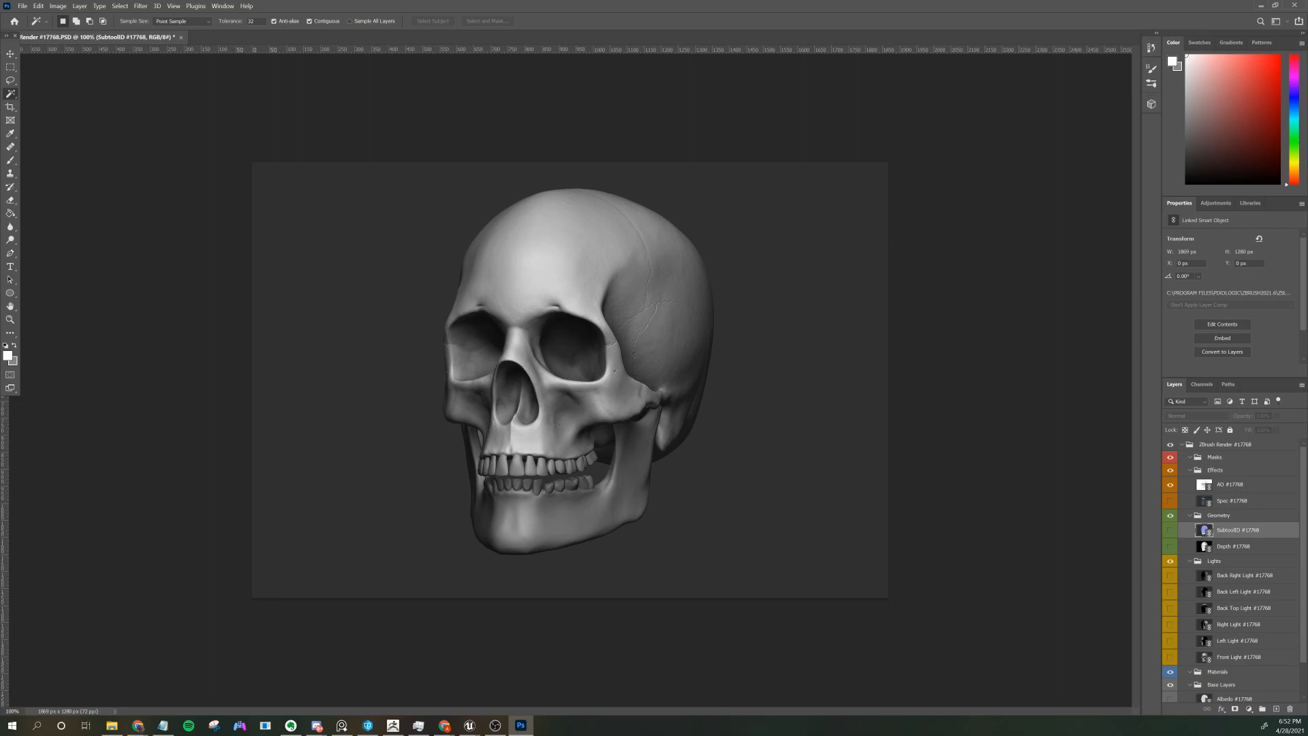
# Toggle the AO pass's visibility in Photoshop to compare its effect on the skull render.
pyautogui.click(1169, 483)
pyautogui.click(1170, 483)
pyautogui.click(1169, 484)
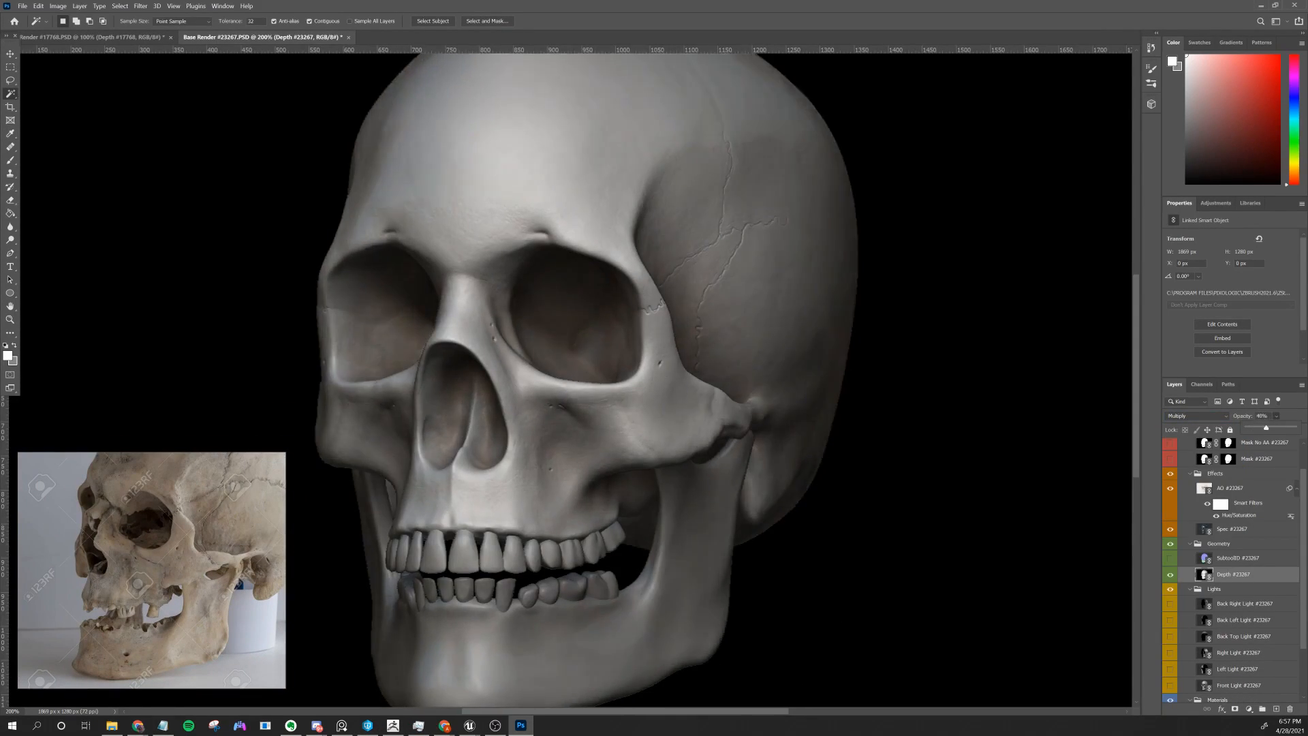
# Raise the Back Left Light copy's black input level to about 52 with Levels and colorize it with hue 242, saturation 25.
pyautogui.hotkey('ctrl', '-')
pyautogui.hotkey('ctrl', '+')
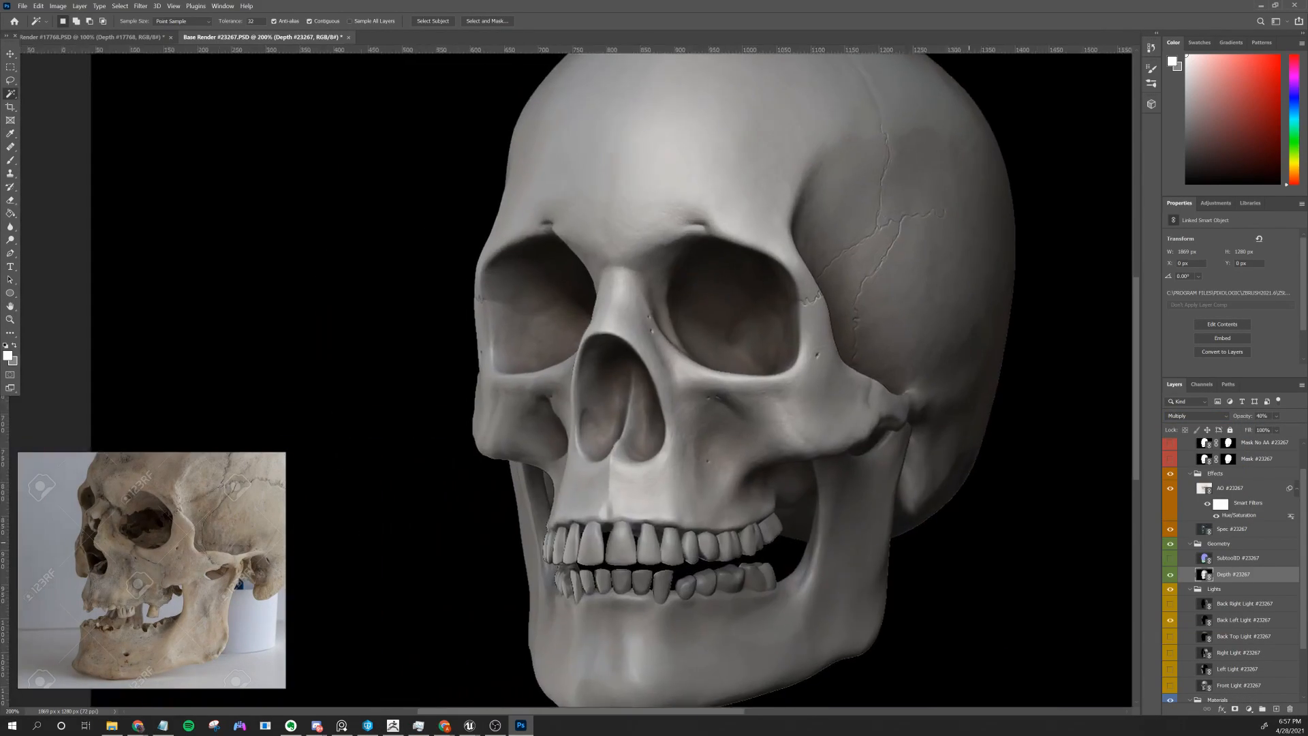
pyautogui.hotkey('ctrl', '-')
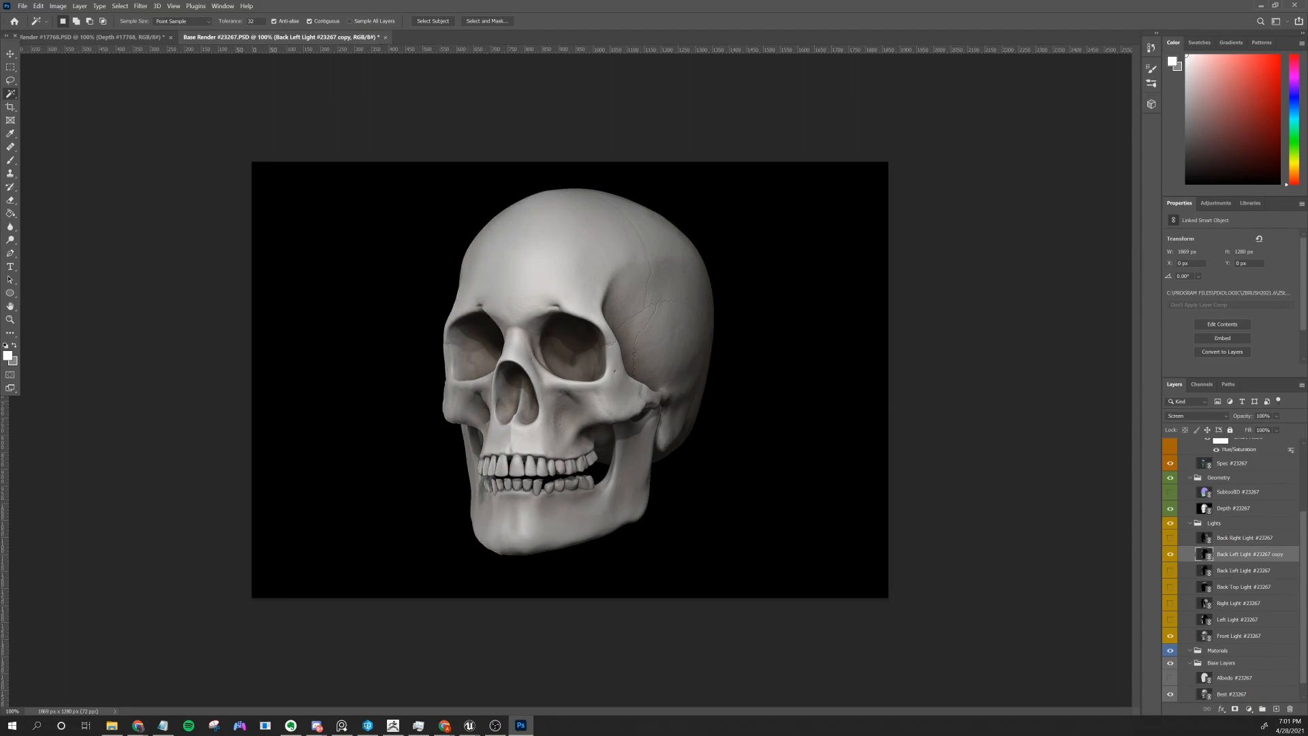
pyautogui.hotkey('ctrl', 'l')
pyautogui.moveTo(647, 165); pyautogui.dragTo(991, 180)
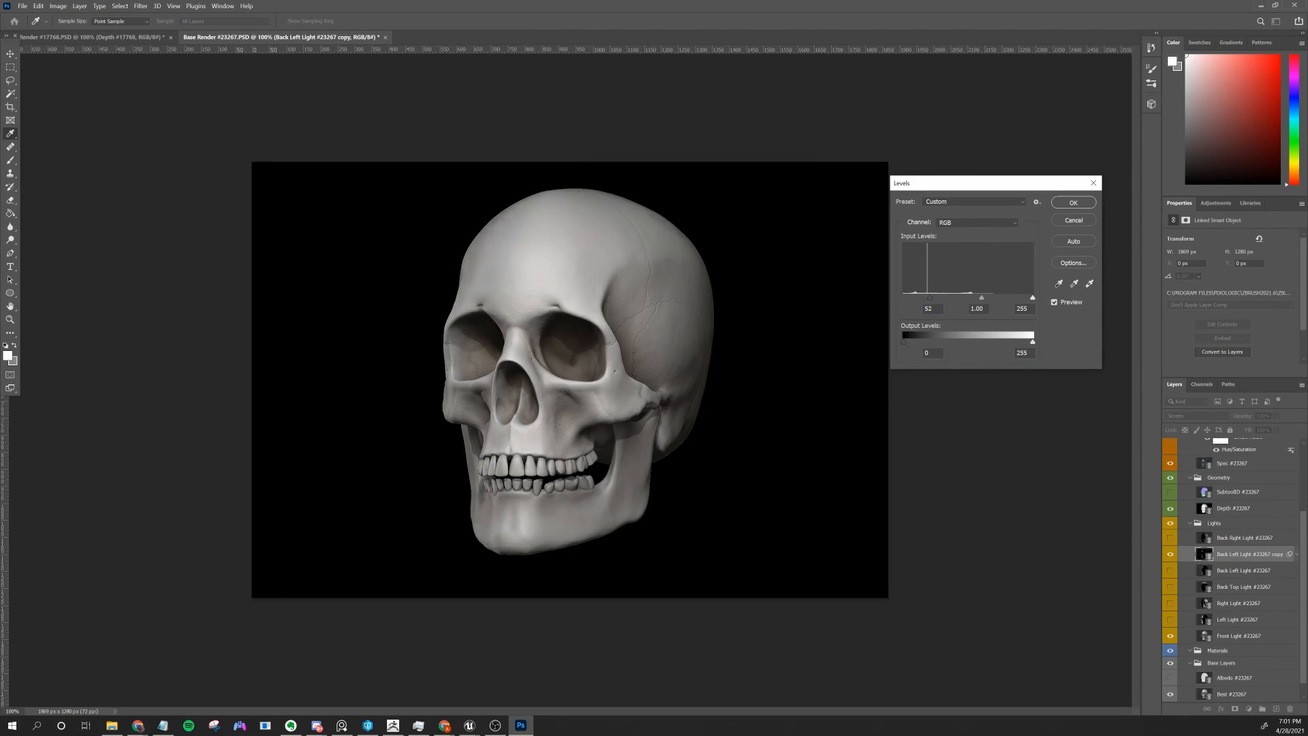
pyautogui.moveTo(906, 295); pyautogui.dragTo(935, 295)
pyautogui.press('Return')
pyautogui.hotkey('ctrl', 'u')
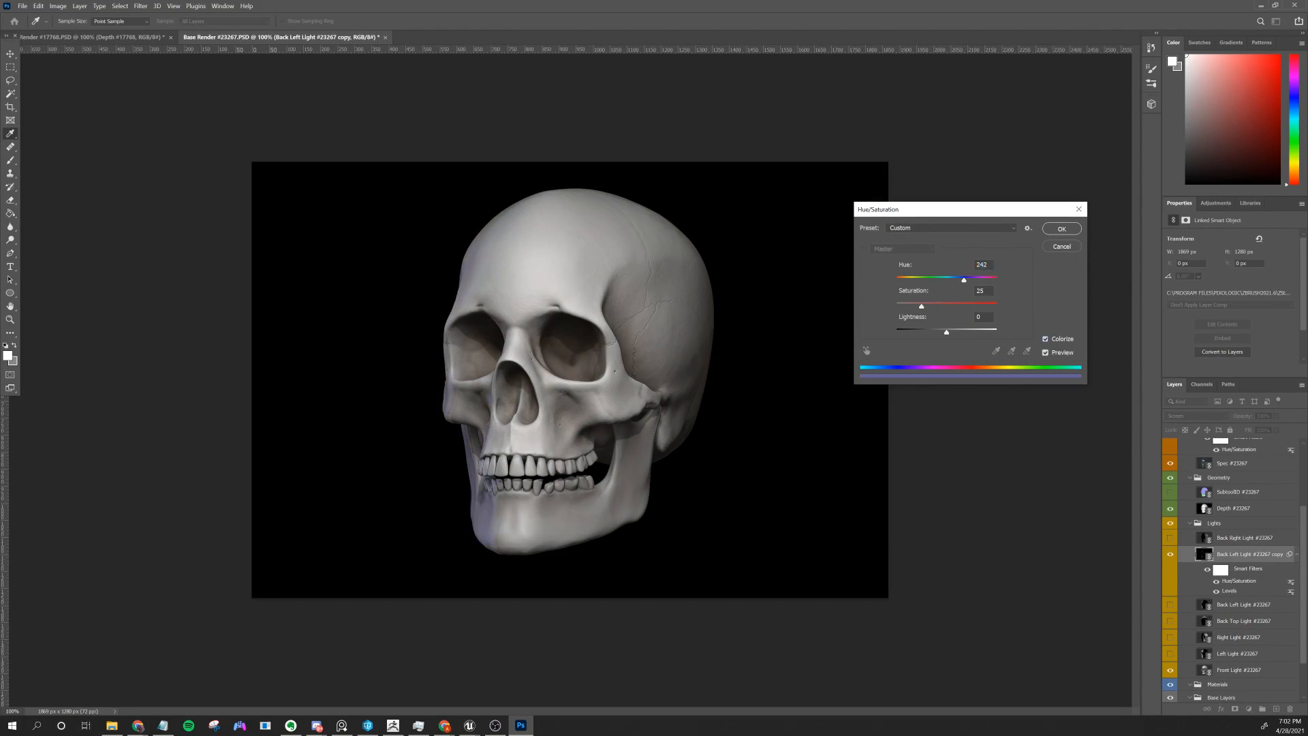
pyautogui.press('Return')
# Apply a Hue/Saturation smart filter to the Front Light pass.
pyautogui.click(1238, 670)
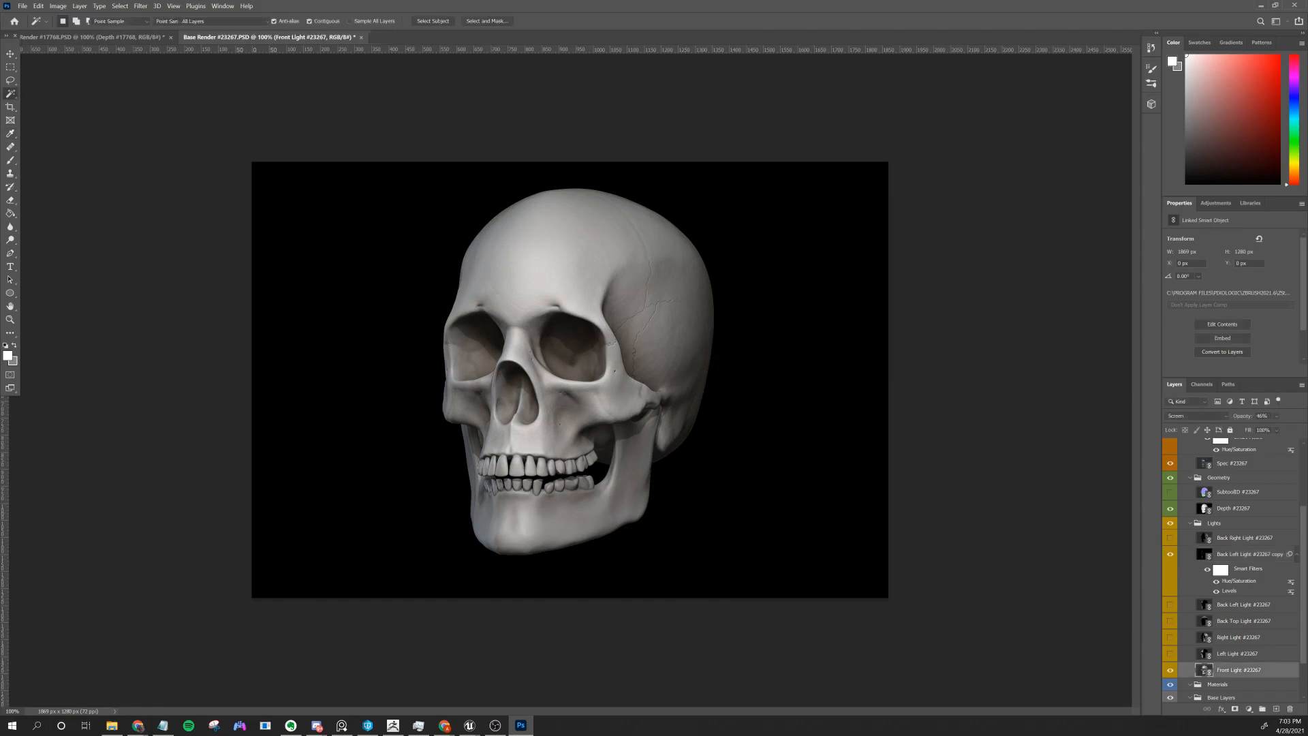
pyautogui.hotkey('ctrl', 'u')
pyautogui.press('Return')
# Add a layer above the Flat Color layer, fill it with the foreground colour and darken it with Hue/Saturation lightness -42.
pyautogui.scroll(-3, 1232, 579)
pyautogui.click(1246, 692)
pyautogui.hotkey('ctrl', 'shift', 'alt', 'n')
pyautogui.hotkey('alt', 'BackSpace')
pyautogui.hotkey('ctrl', 'u')
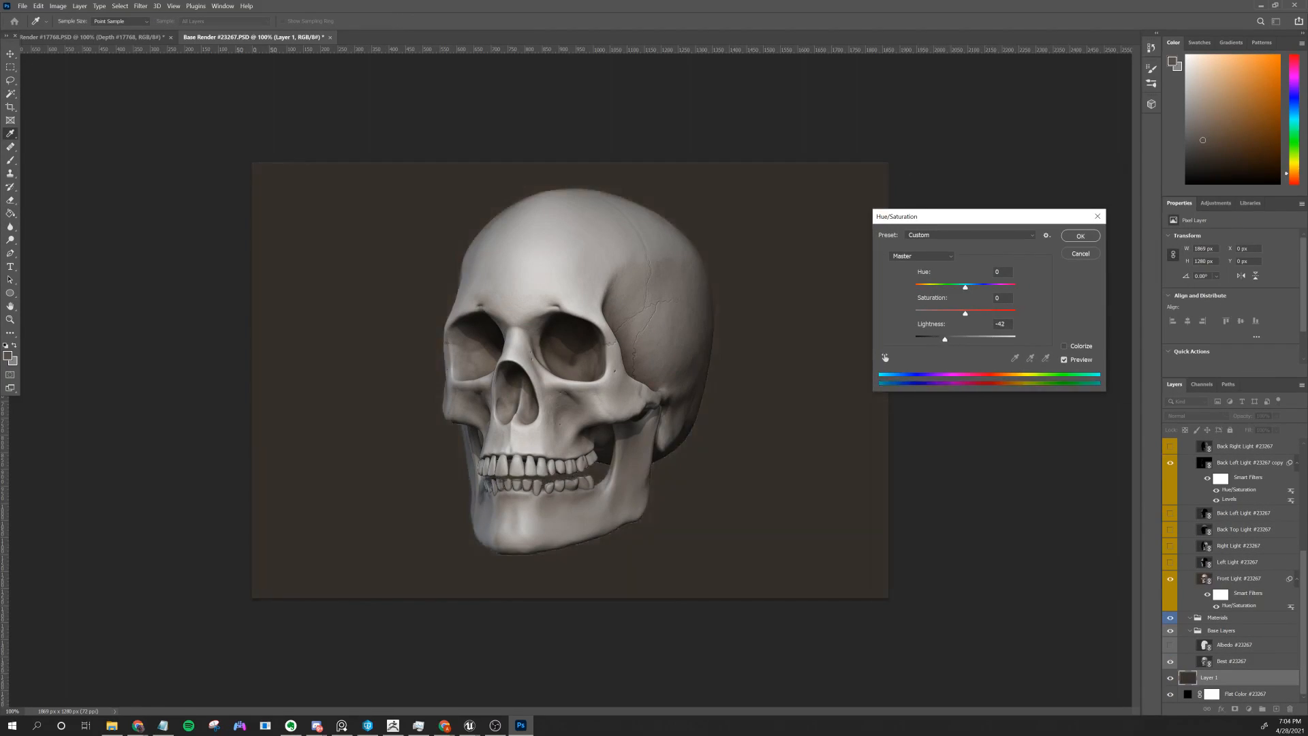
pyautogui.press('Return')
# Show the Back Left Light pass in the Lights group and select it.
pyautogui.scroll(5, 1232, 558)
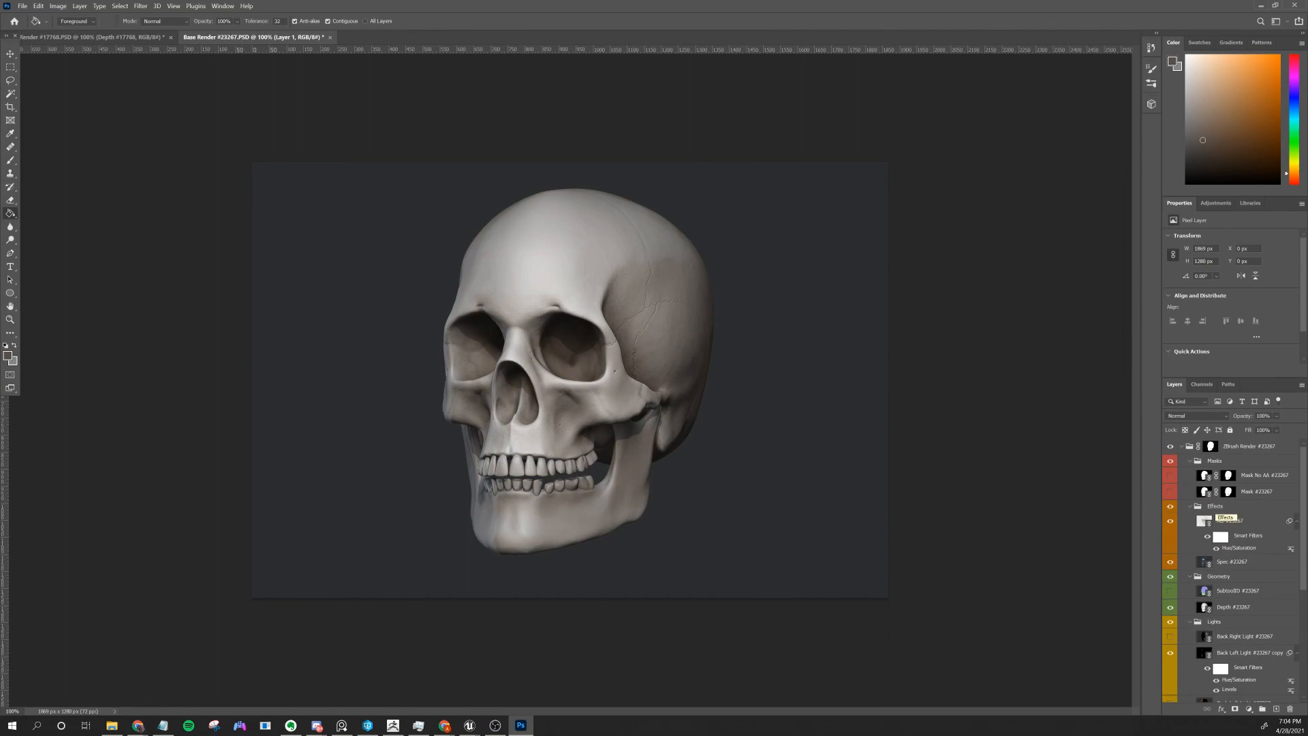
pyautogui.scroll(-3, 1231, 558)
pyautogui.click(1170, 588)
pyautogui.click(1243, 589)
# Duplicate the Back Right Light pass and apply a Levels smart filter to the copy.
pyautogui.click(1244, 522)
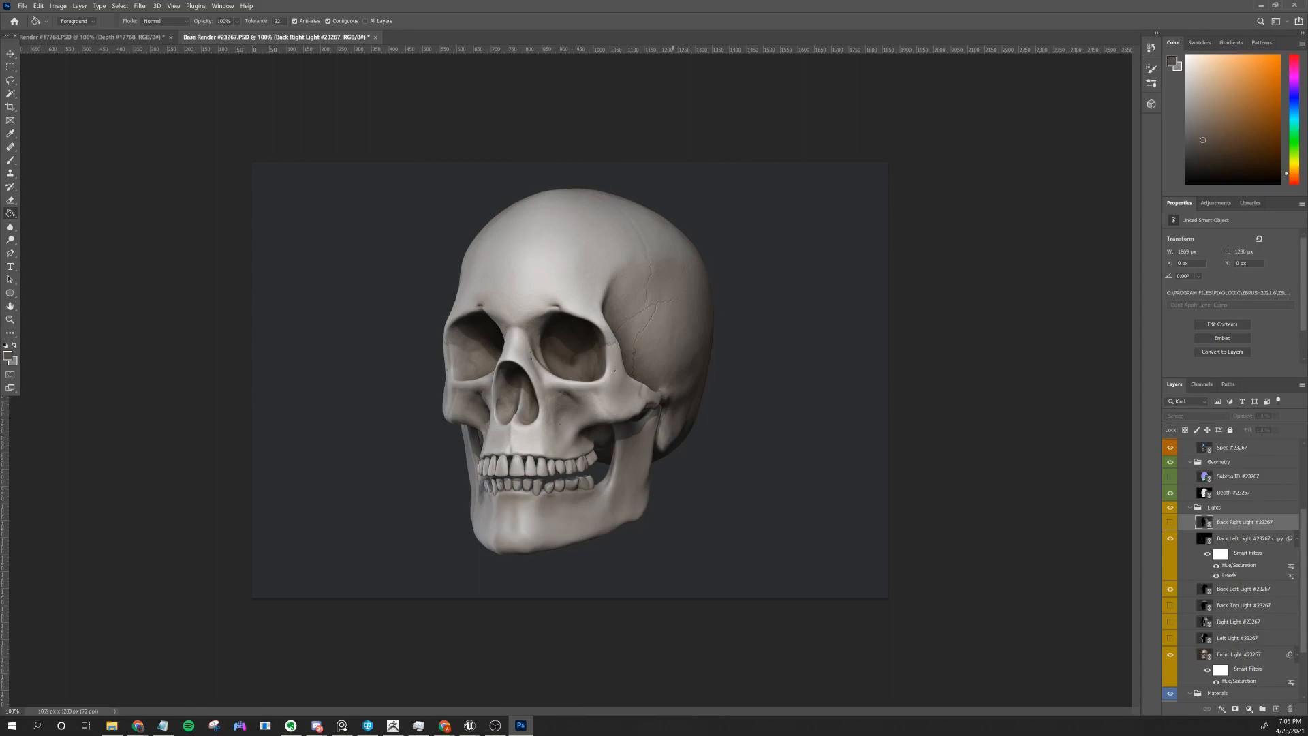
pyautogui.hotkey('ctrl', 'j')
pyautogui.hotkey('ctrl', 'l')
pyautogui.press('Return')
# Add a layer mask to the Front Light pass and paint black on it with a soft 45 px brush to subdue areas.
pyautogui.hotkey('ctrl', '+')
pyautogui.press('x')
pyautogui.press('b')
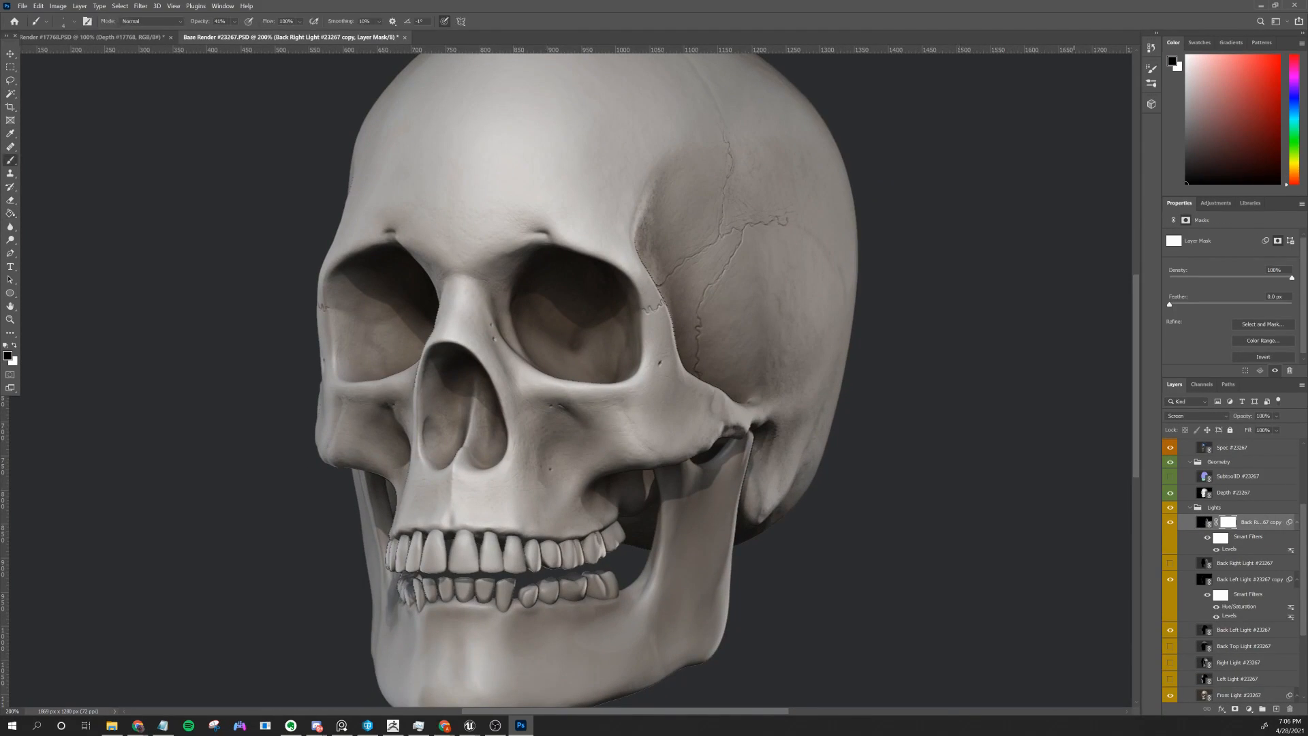
pyautogui.press('F5')
pyautogui.click(1243, 695)
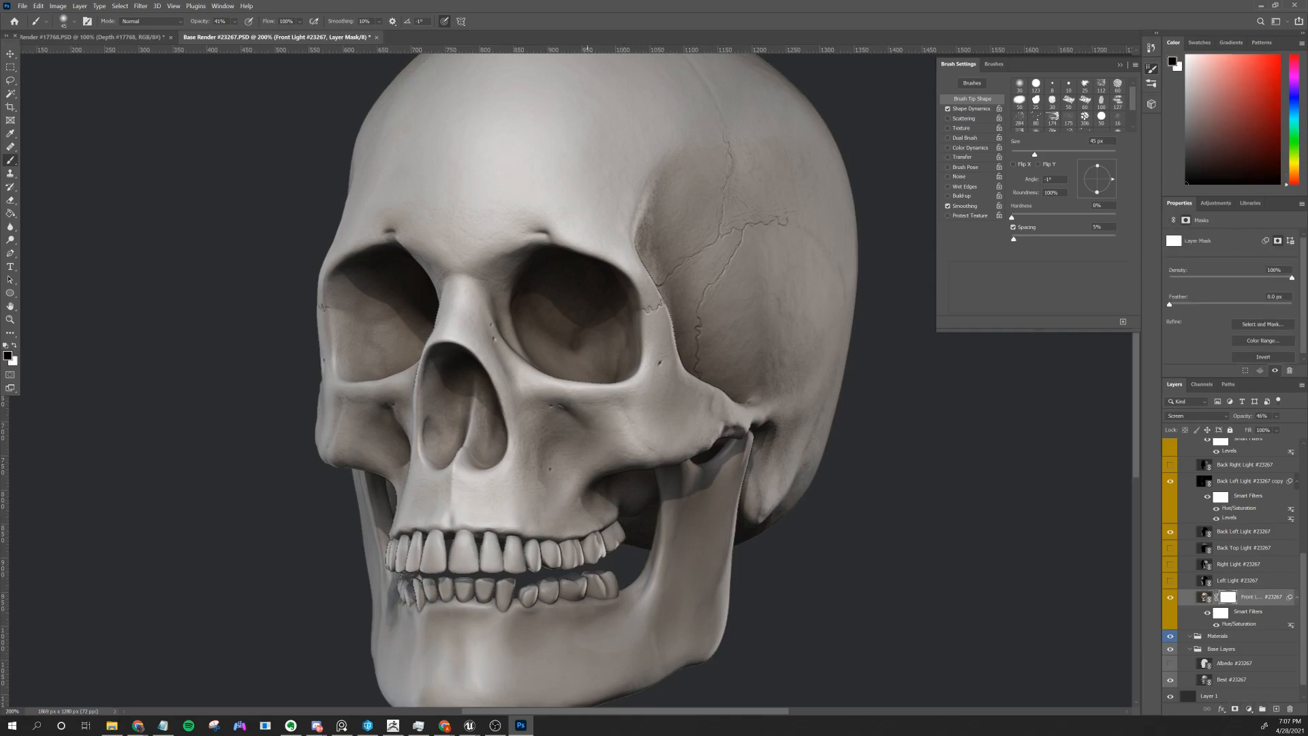
pyautogui.hotkey('ctrl', '-')
pyautogui.hotkey('ctrl', '+')
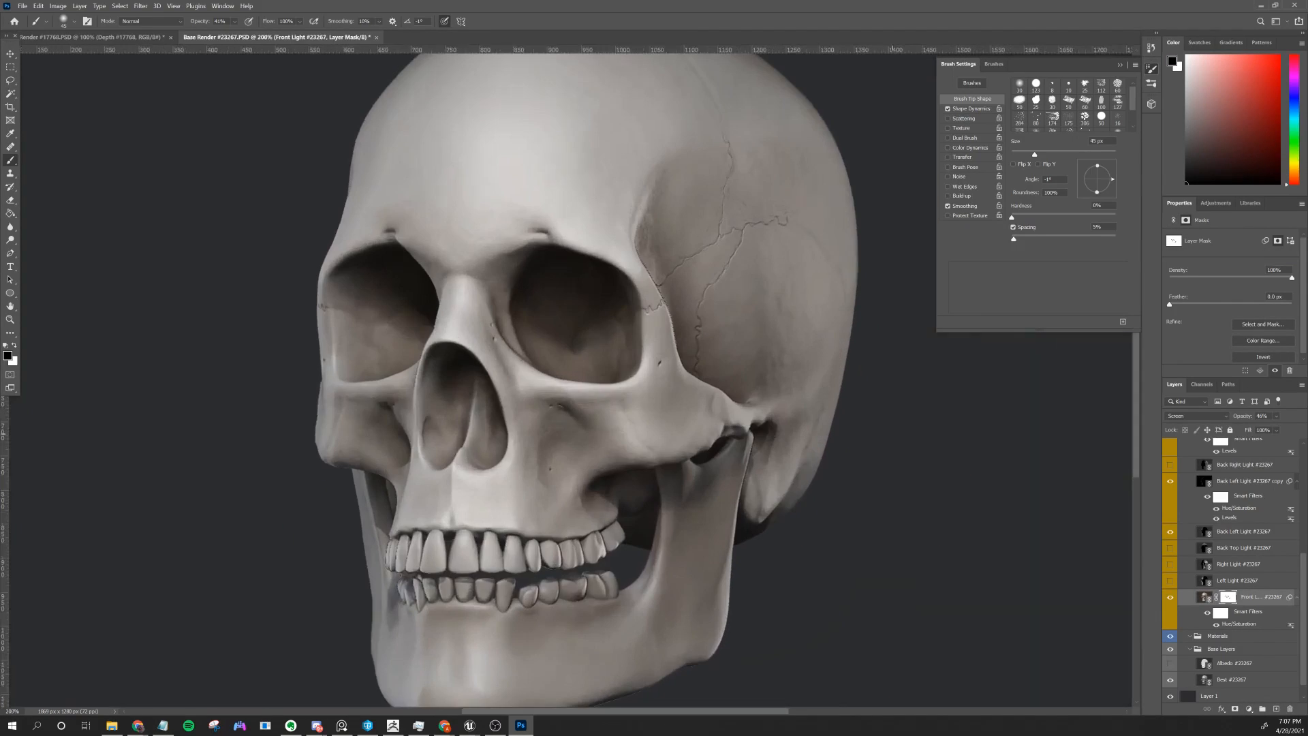
pyautogui.hotkey('ctrl', '-')
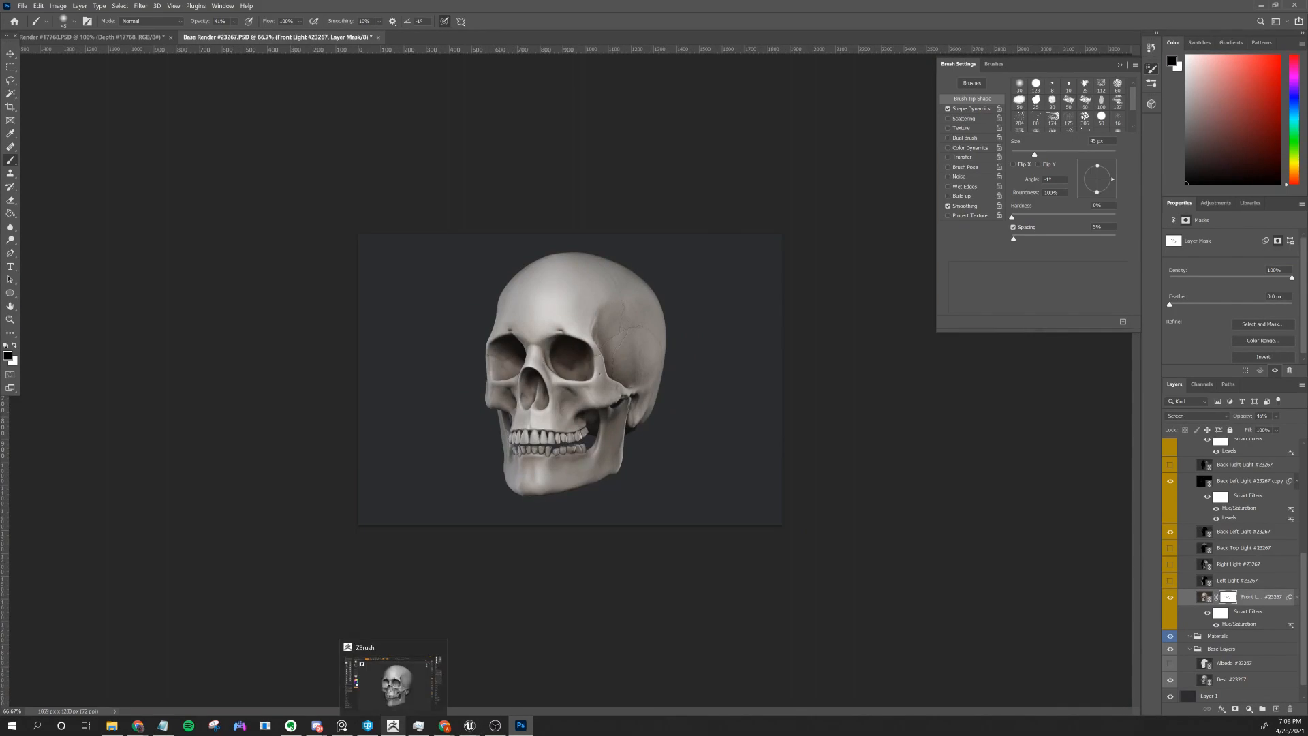
# Add a layer mask to the Spec pass in the Effects group.
pyautogui.hotkey('ctrl', '+')
pyautogui.scroll(5, 1233, 572)
pyautogui.hotkey('ctrl', '-')
pyautogui.click(1246, 561)
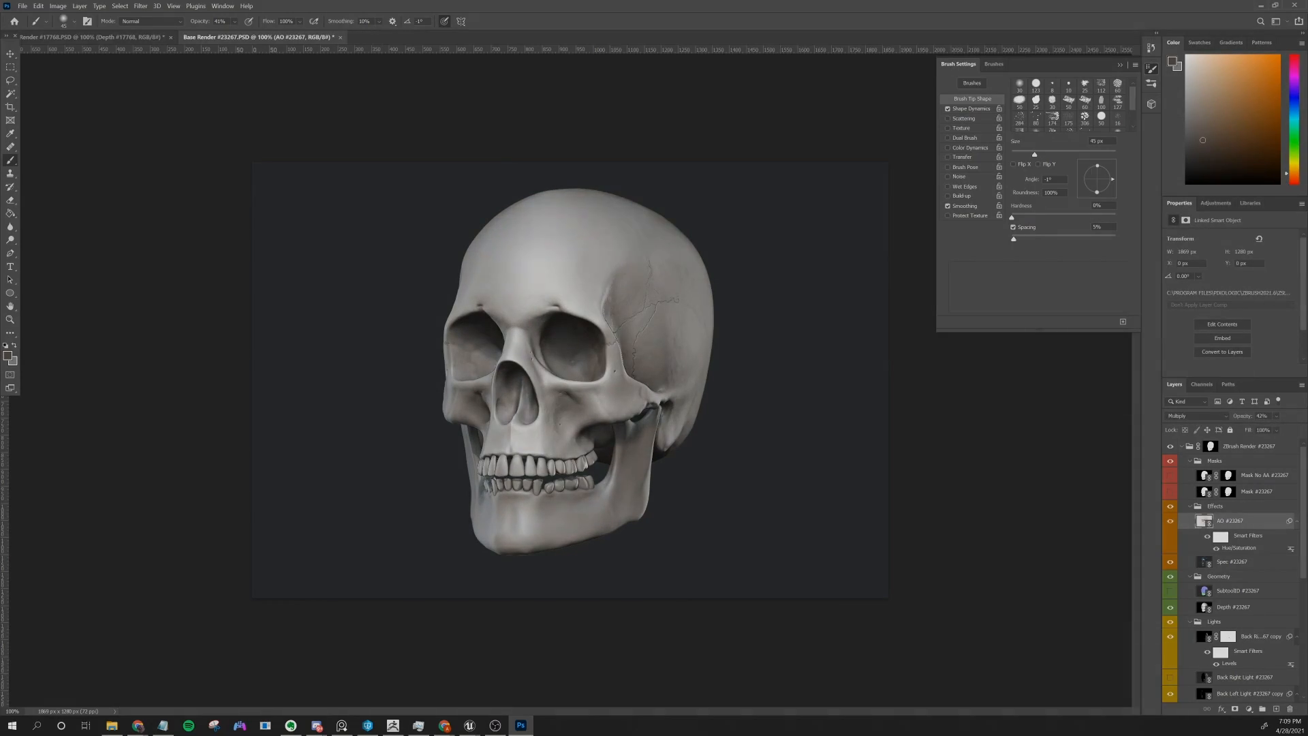
pyautogui.click(1234, 709)
pyautogui.hotkey('ctrl', '+')
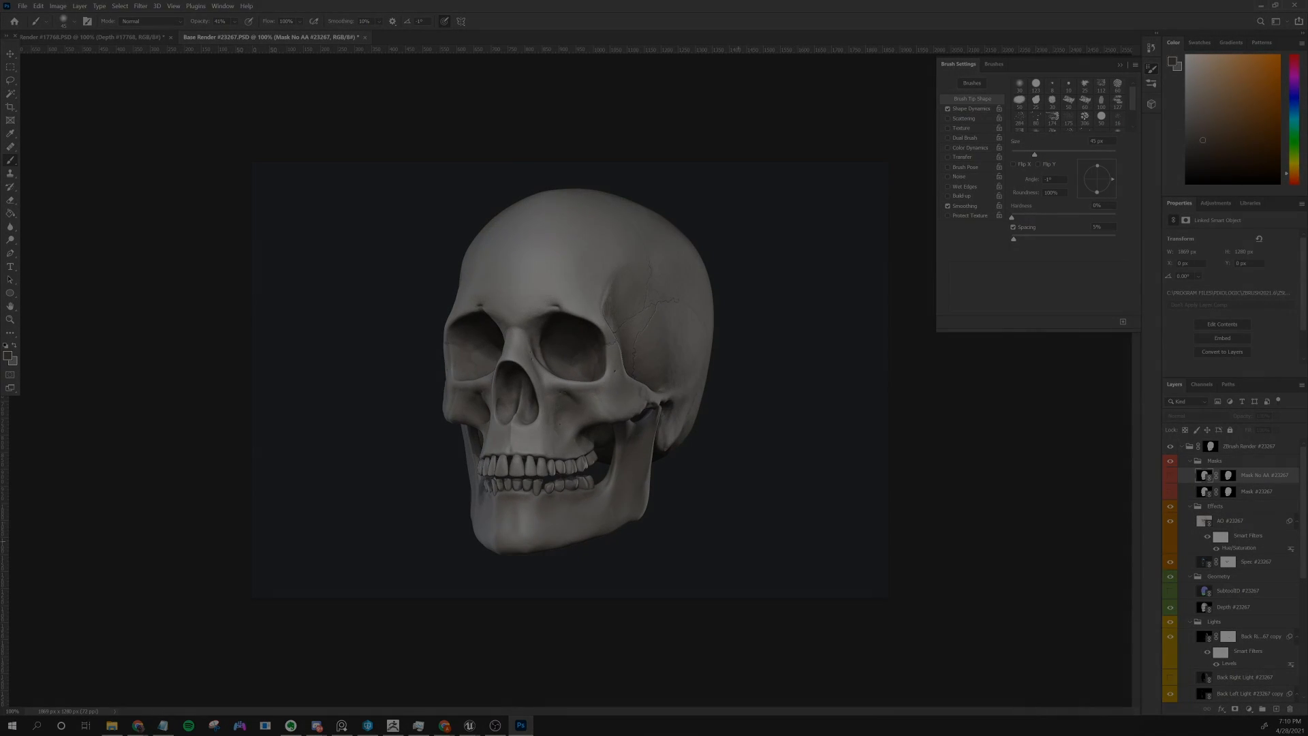